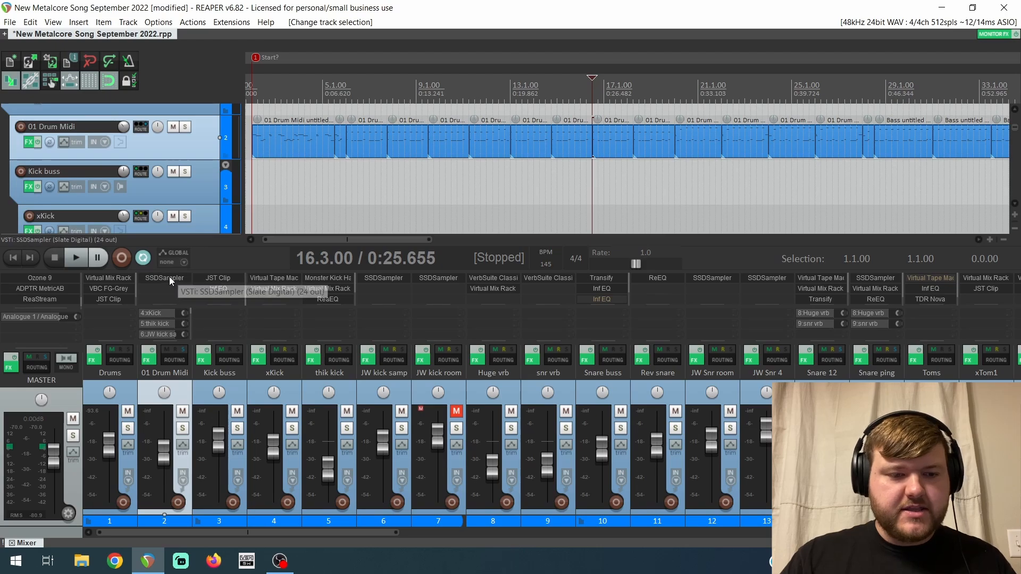
Open the SSDSampler plugin on the 01 Drum Midi track, view its Construct Kit page, and close the plugin window.
{"action": "left_click", "coordinate": [169, 276]}
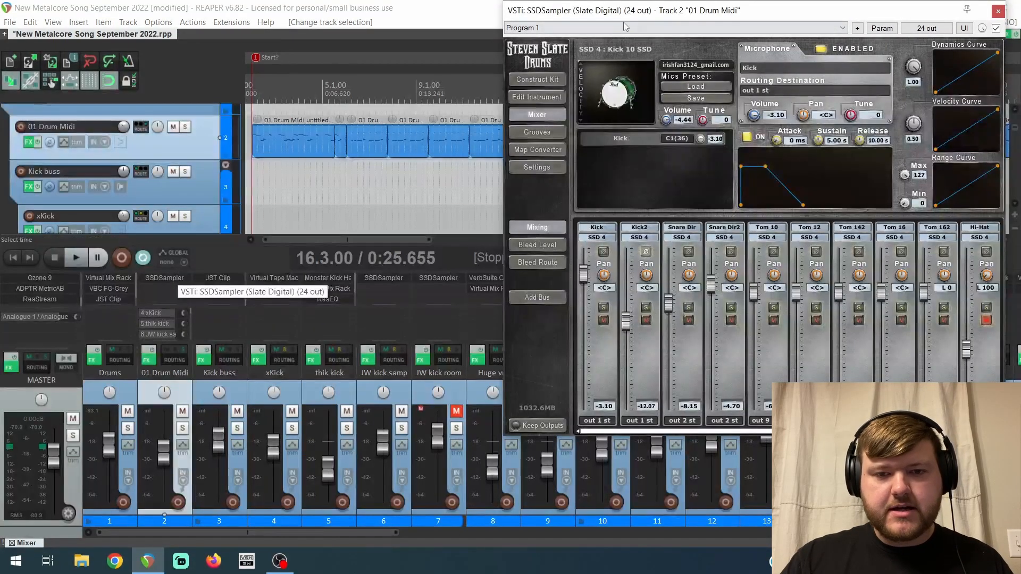
{"action": "left_click", "coordinate": [541, 80]}
{"action": "left_click_drag", "start_coordinate": [644, 12], "coordinate": [402, 36]}
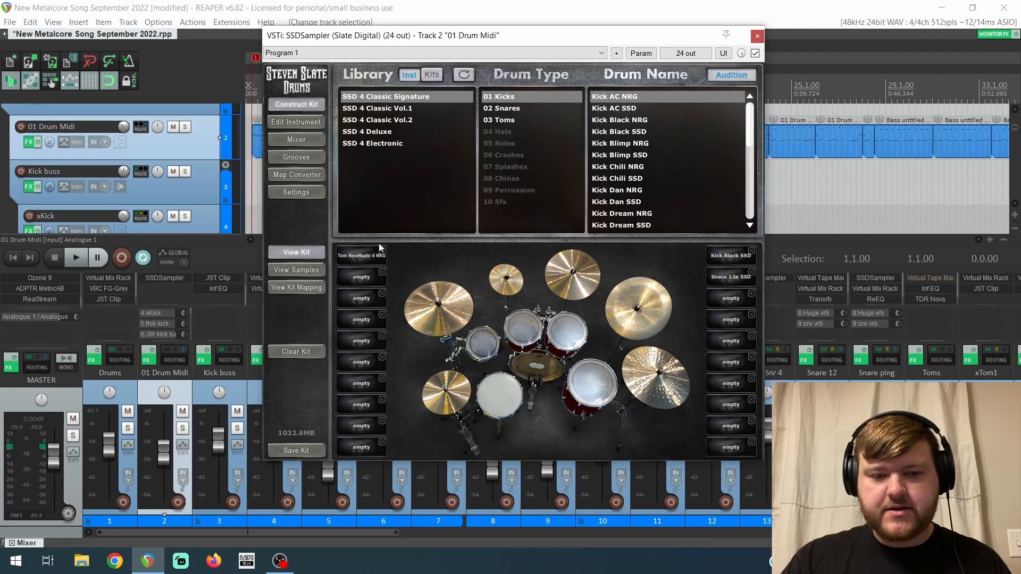
{"action": "left_click", "coordinate": [757, 36]}
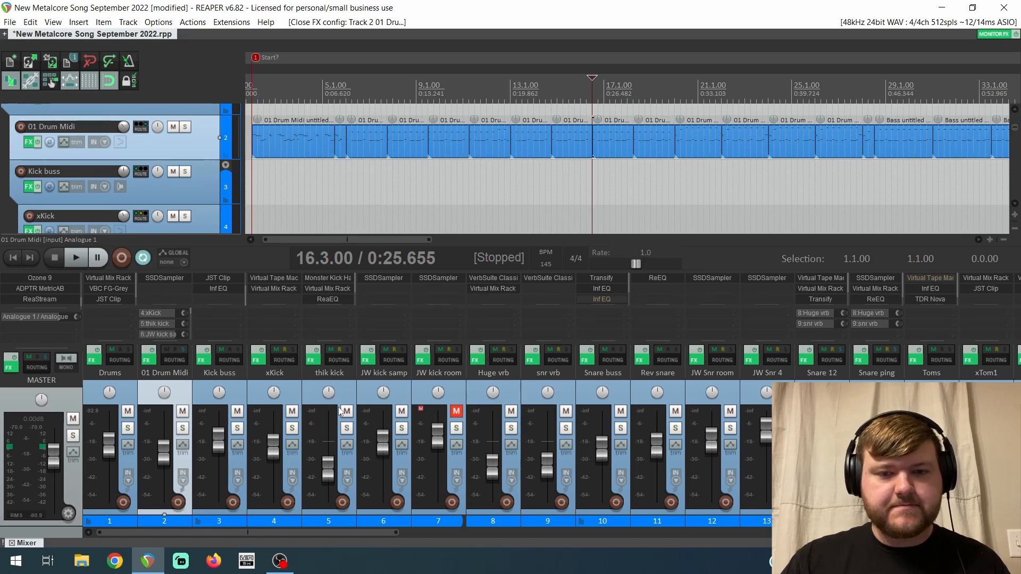
Play the full drum mix from the edit cursor at 16.3.00 and stop playback.
{"action": "key", "text": "space"}
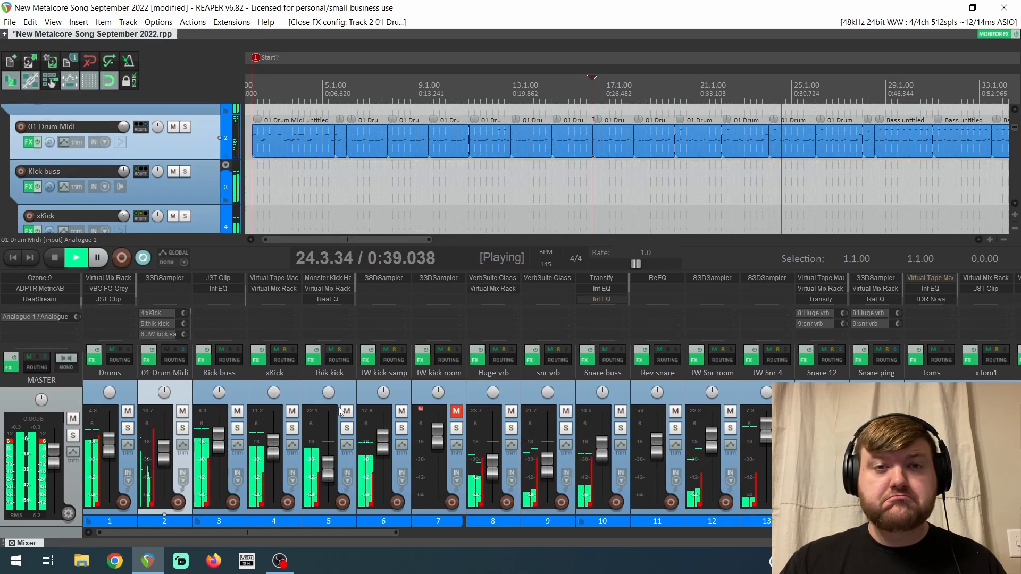
{"action": "key", "text": "space"}
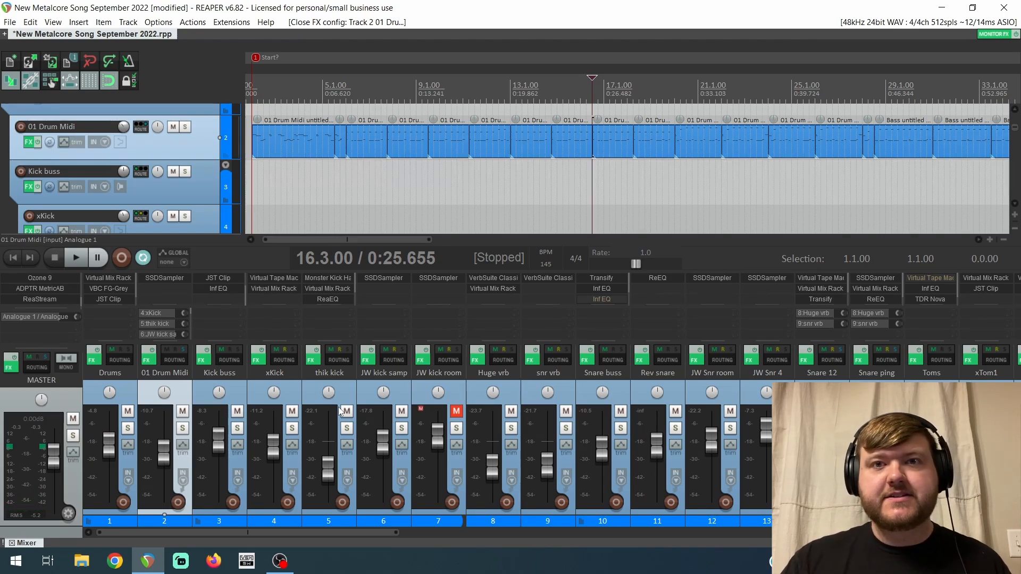
Audition the xKick track in solo from the edit cursor, then turn its solo off.
{"action": "left_click", "coordinate": [243, 384]}
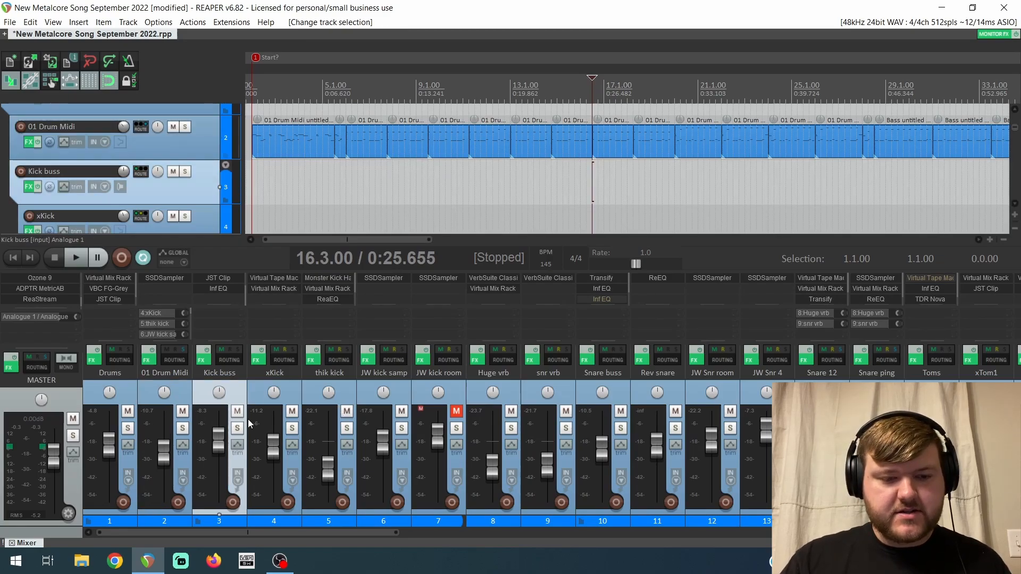
{"action": "left_click", "coordinate": [292, 429]}
{"action": "key", "text": "space"}
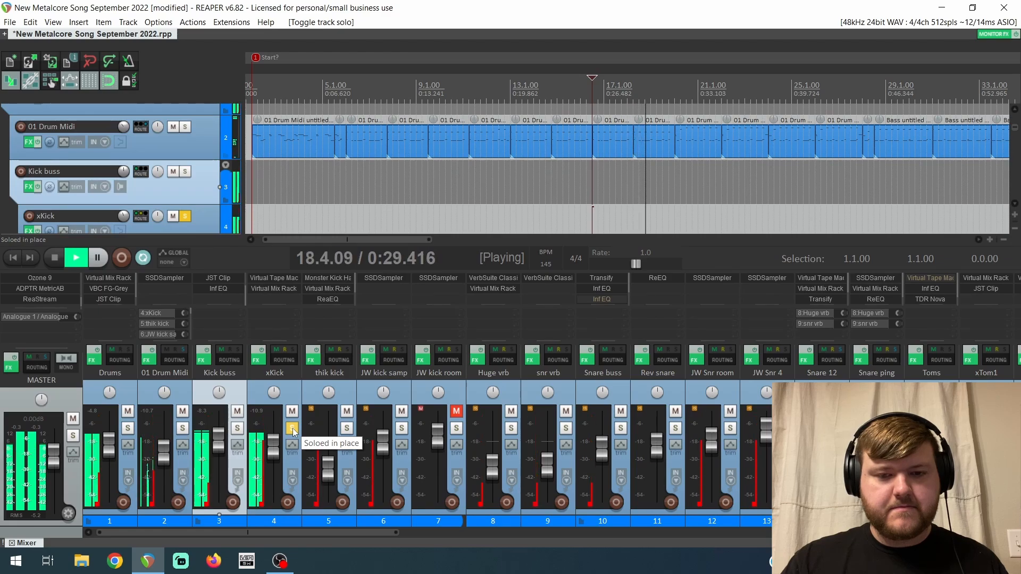
{"action": "key", "text": "space"}
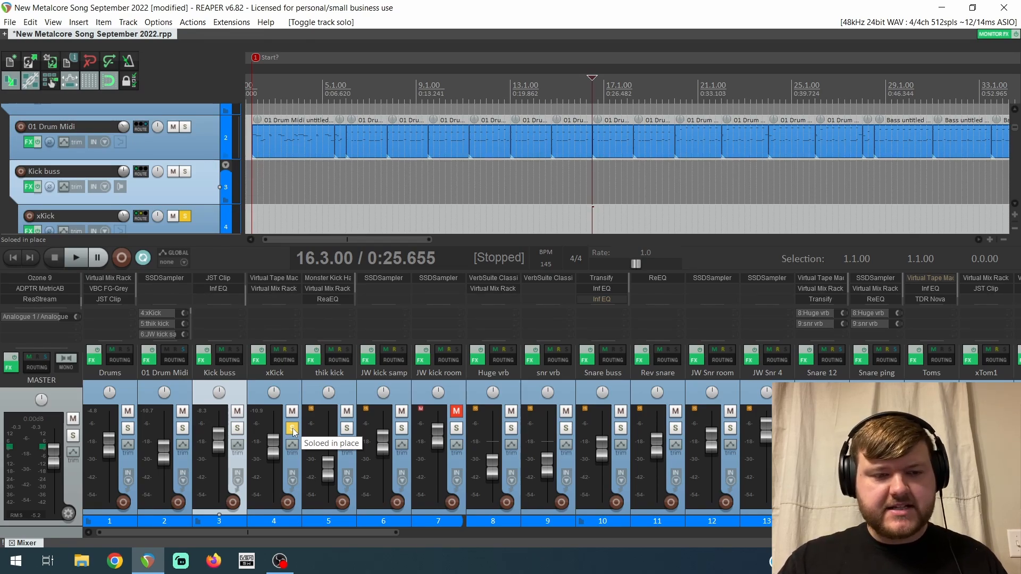
{"action": "left_click", "coordinate": [292, 428]}
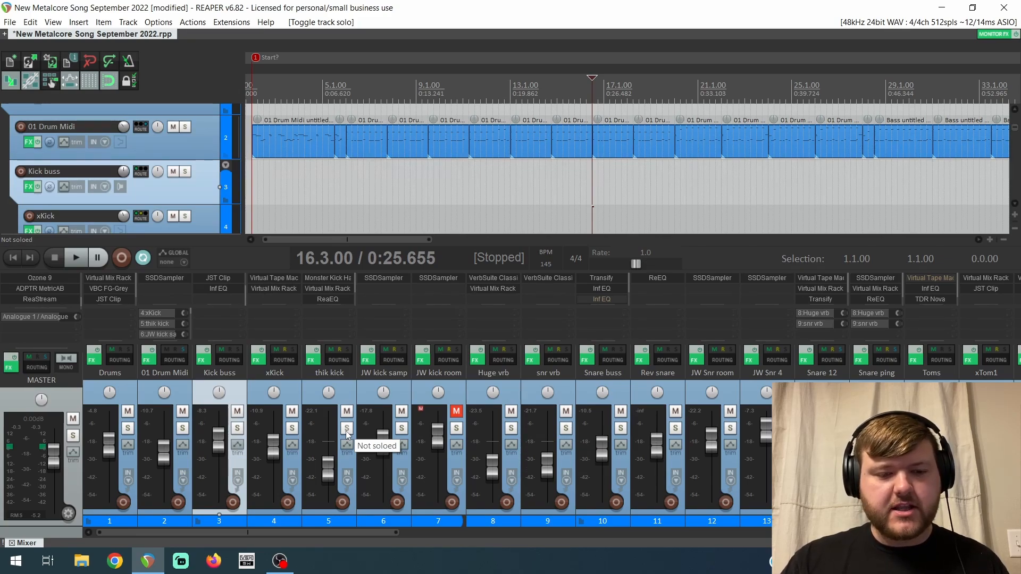
Audition the thik kick track in solo and unsolo it after stopping playback.
{"action": "left_click", "coordinate": [346, 428]}
{"action": "key", "text": "space"}
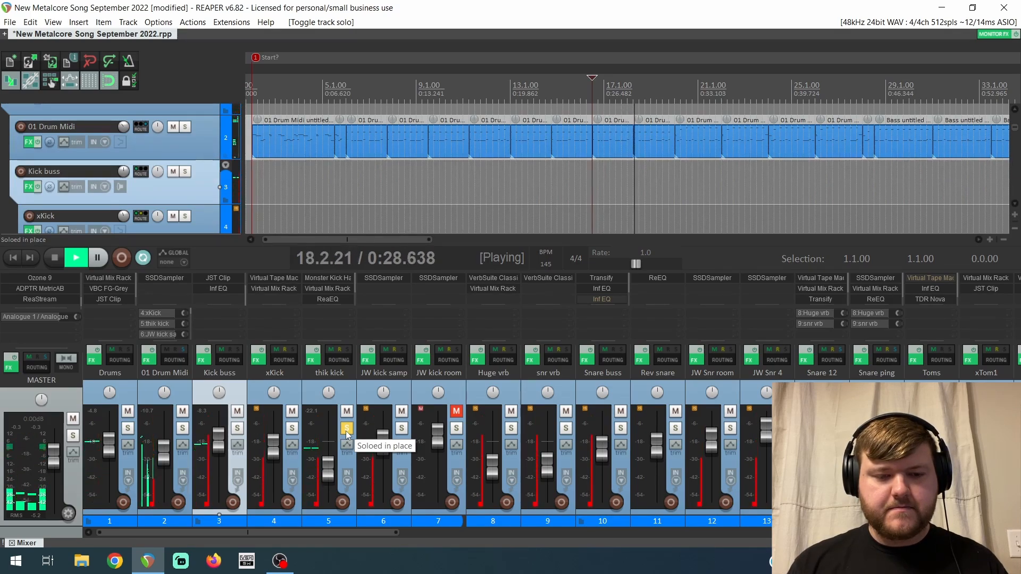
{"action": "key", "text": "space"}
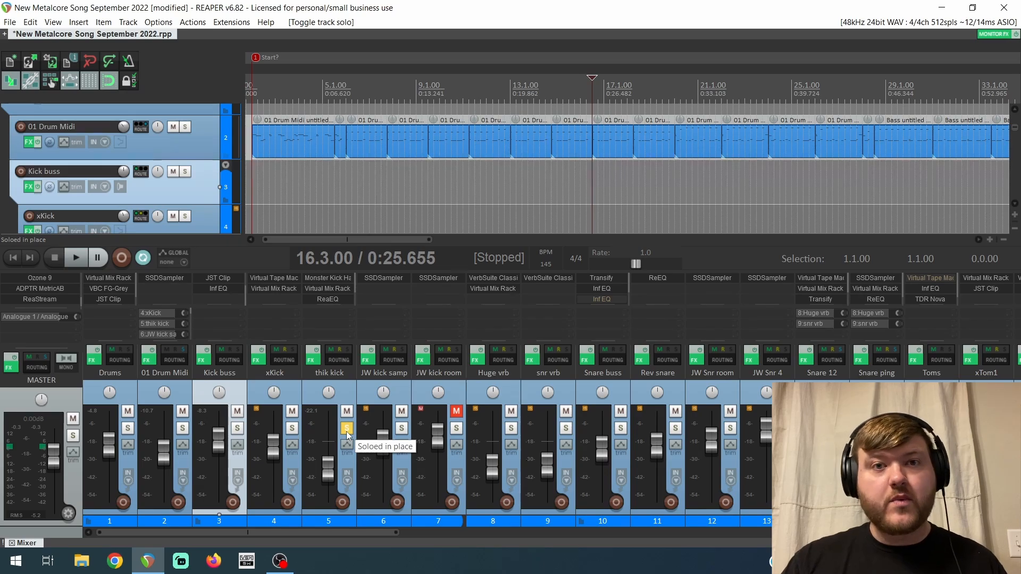
{"action": "left_click", "coordinate": [347, 429]}
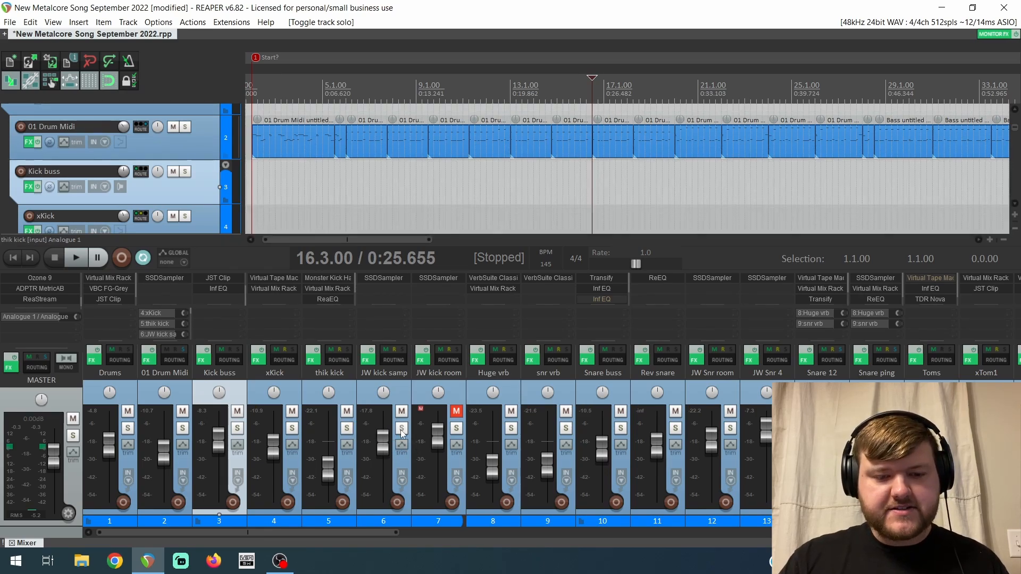
Audition the JW kick samp track in solo and unsolo it after stopping playback.
{"action": "left_click", "coordinate": [402, 428]}
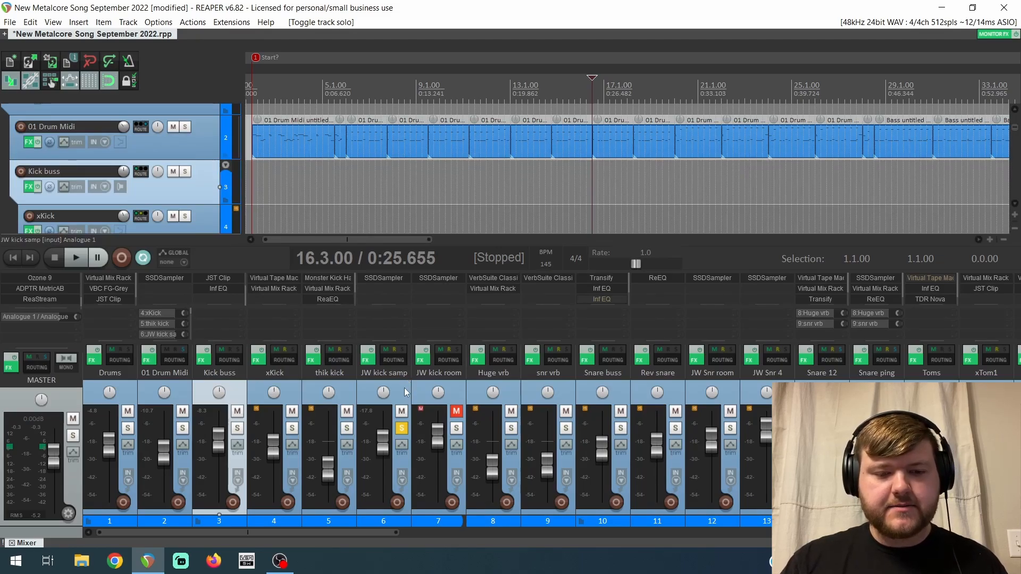
{"action": "key", "text": "space"}
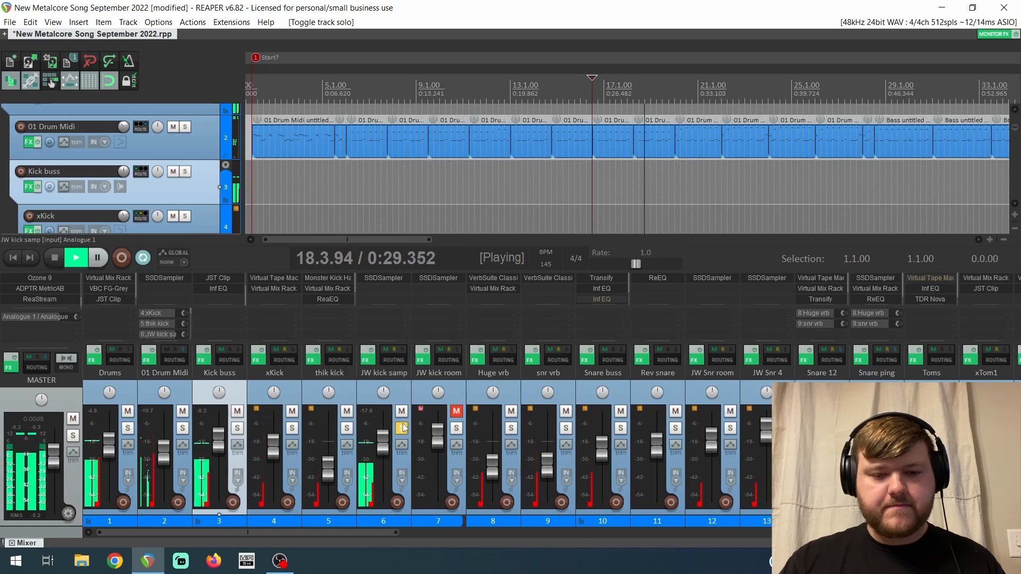
{"action": "key", "text": "space"}
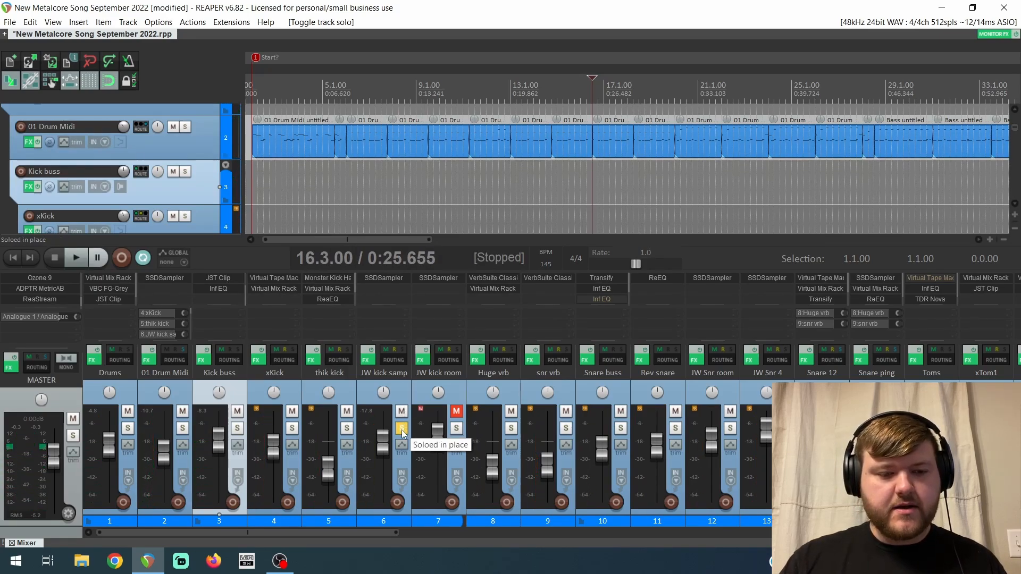
{"action": "left_click", "coordinate": [401, 429]}
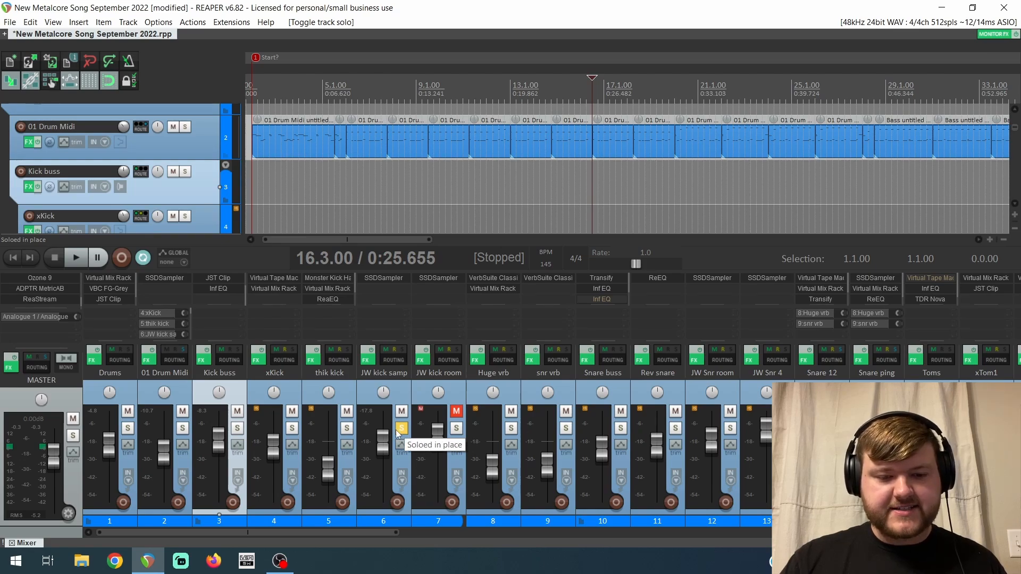
Solo the Kick buss to hear all the kick layers together, stop playback and unsolo it.
{"action": "left_click", "coordinate": [237, 428]}
{"action": "key", "text": "space"}
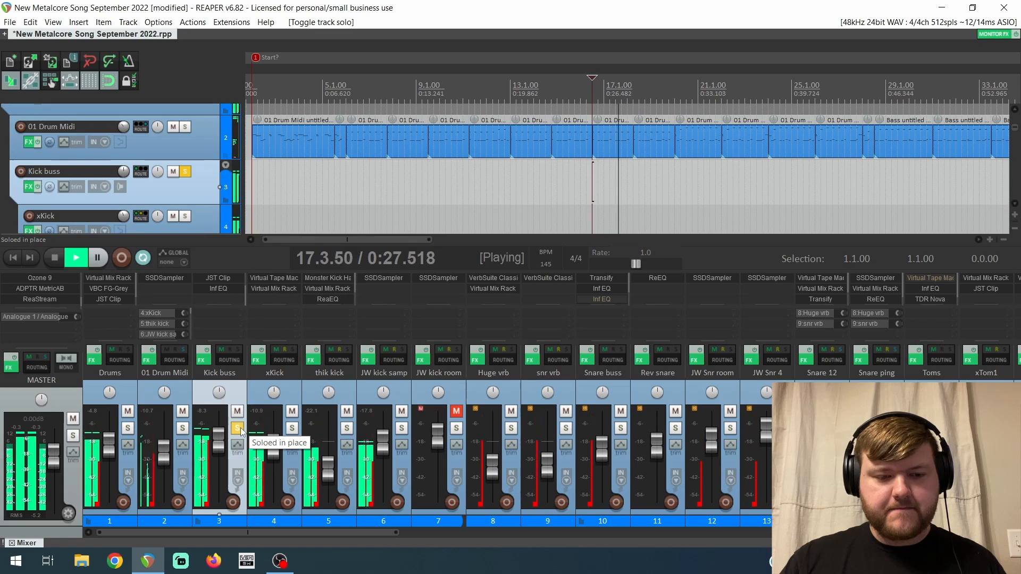
{"action": "key", "text": "space"}
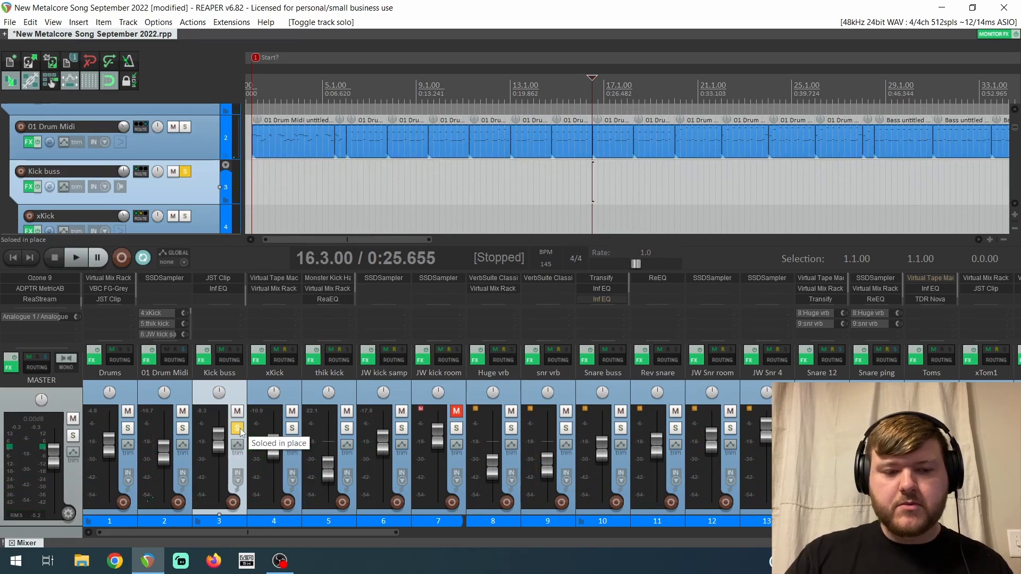
{"action": "left_click", "coordinate": [238, 428]}
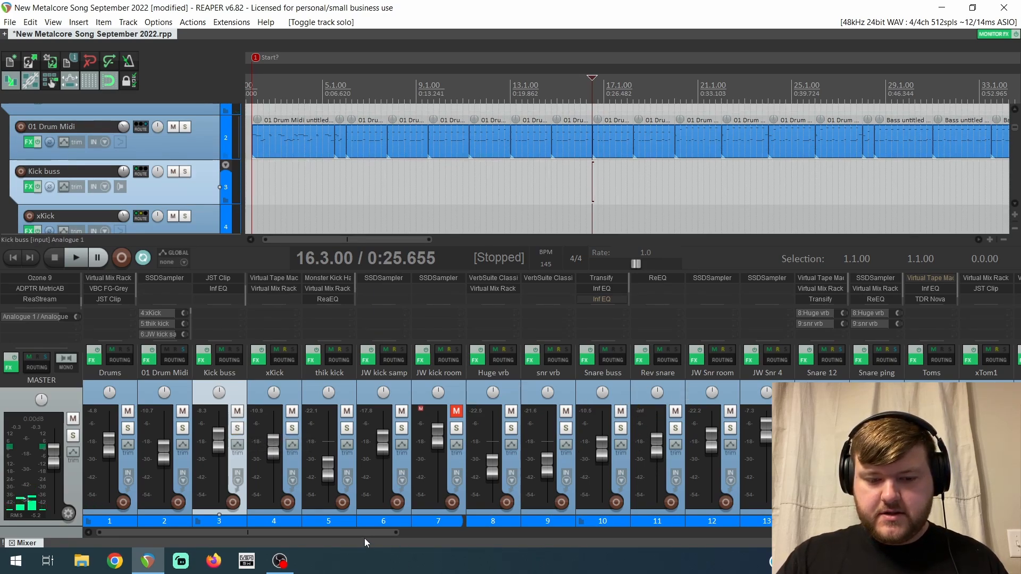
Select the Snare 12 track, audition it in solo, and turn its solo off.
{"action": "left_click_drag", "start_coordinate": [365, 533], "coordinate": [440, 532]}
{"action": "left_click", "coordinate": [614, 383]}
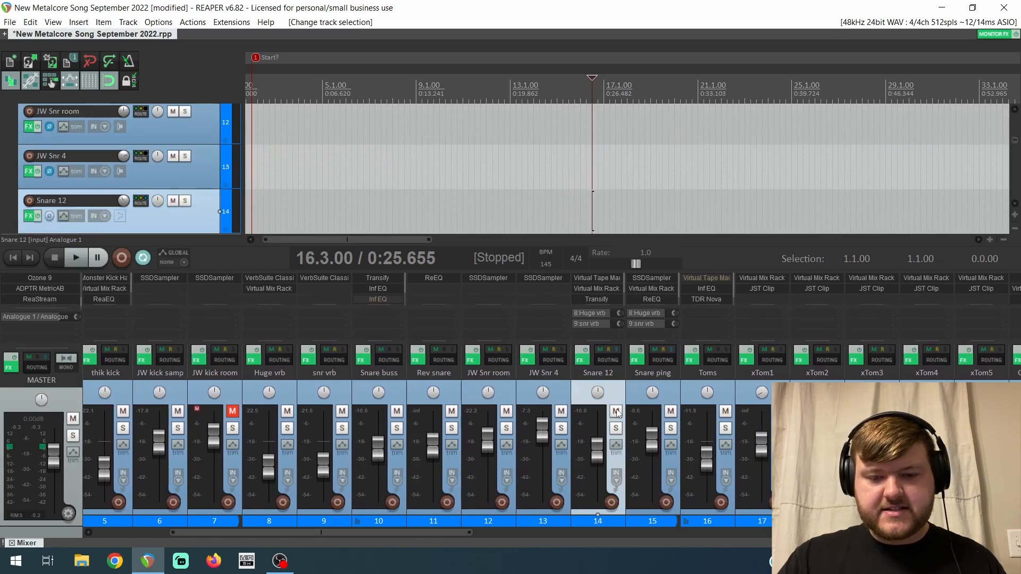
{"action": "left_click", "coordinate": [616, 429]}
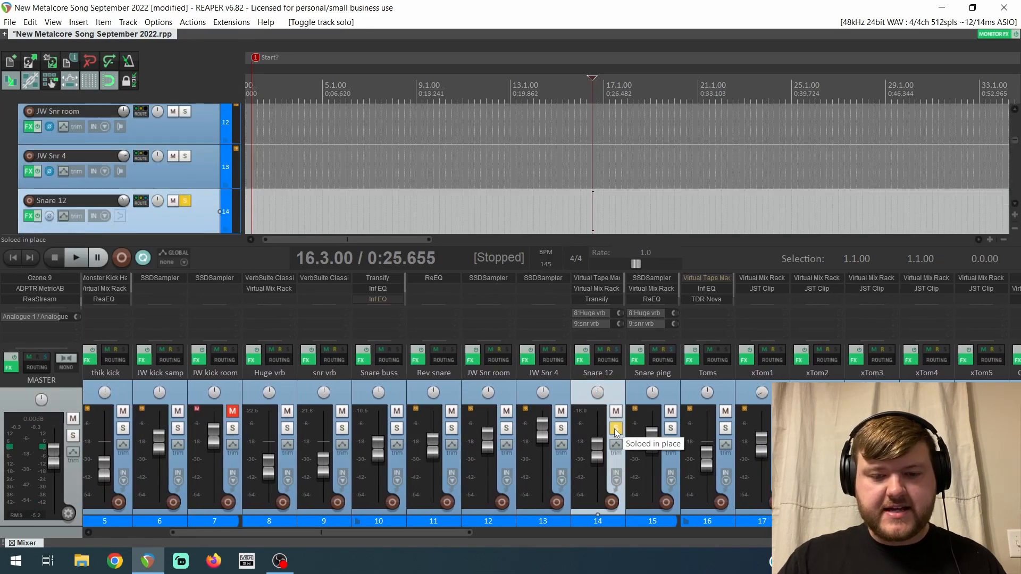
{"action": "key", "text": "space"}
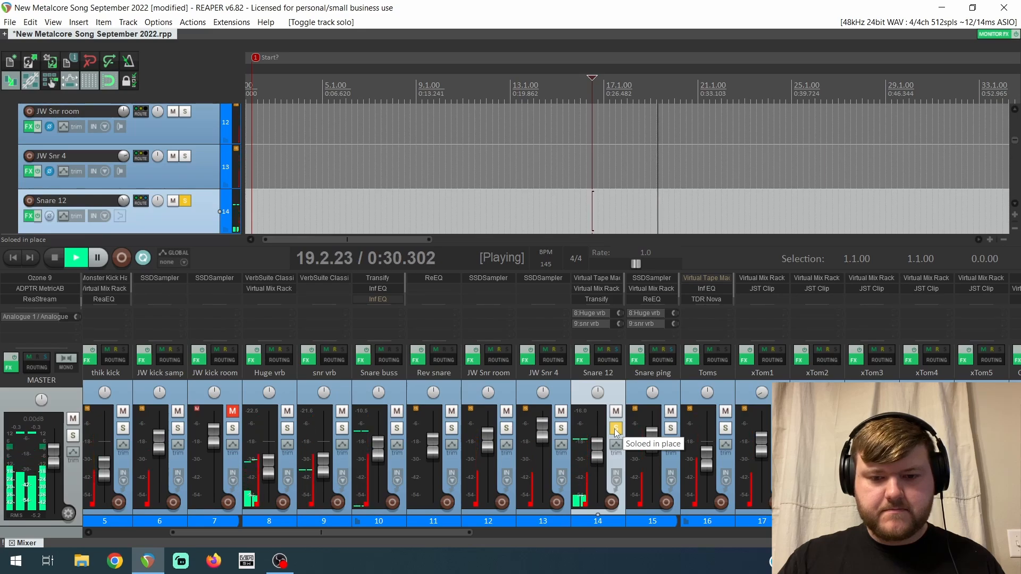
{"action": "key", "text": "space"}
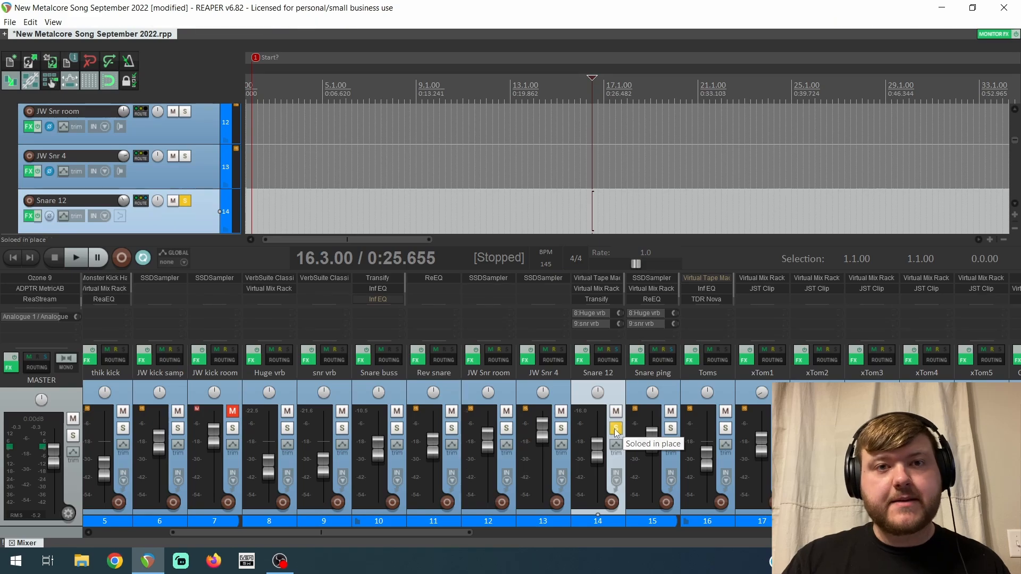
{"action": "left_click", "coordinate": [615, 428]}
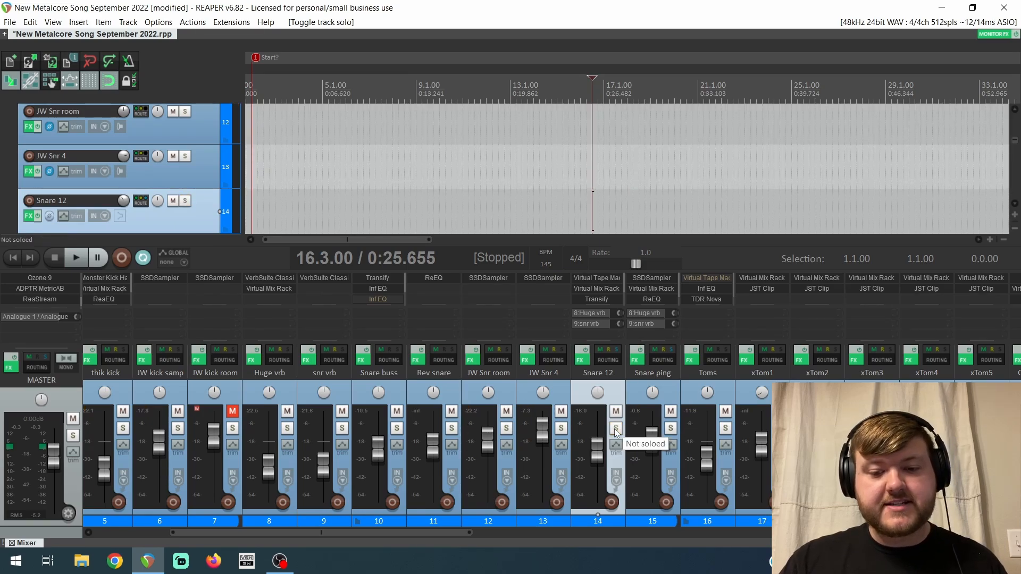
Audition the Snare ping track in solo and unsolo it after stopping playback.
{"action": "left_click", "coordinate": [669, 429]}
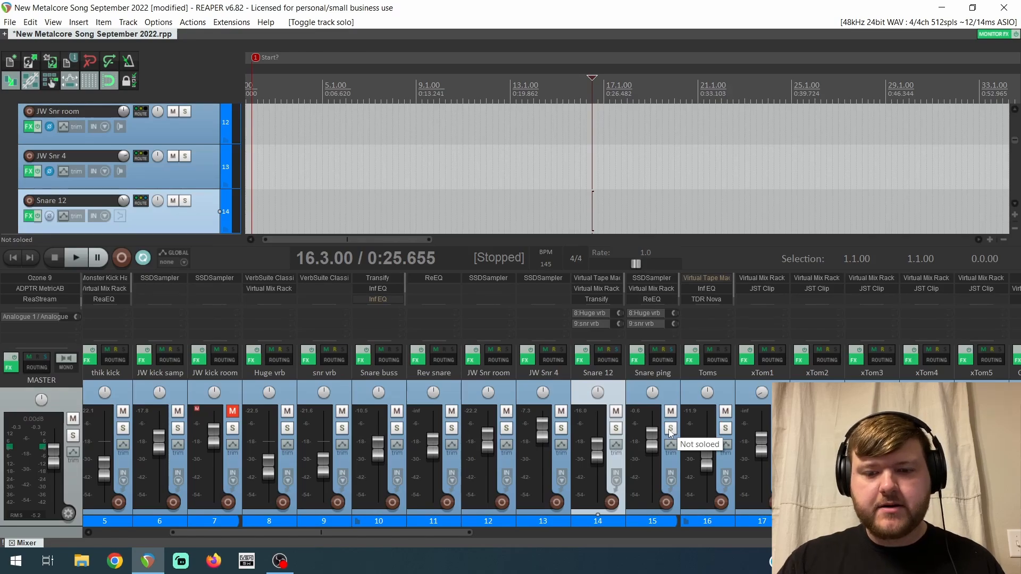
{"action": "key", "text": "space"}
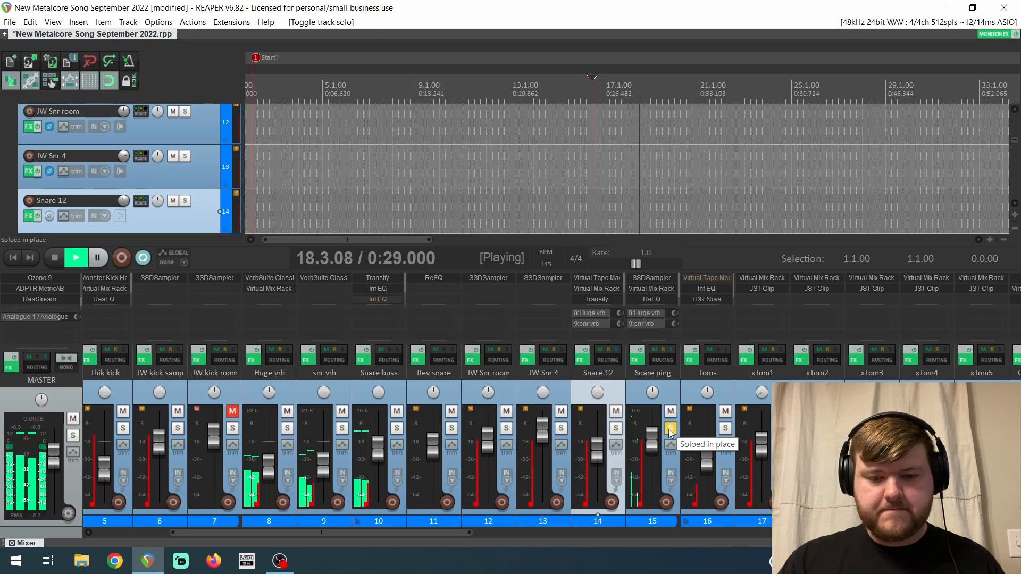
{"action": "key", "text": "space"}
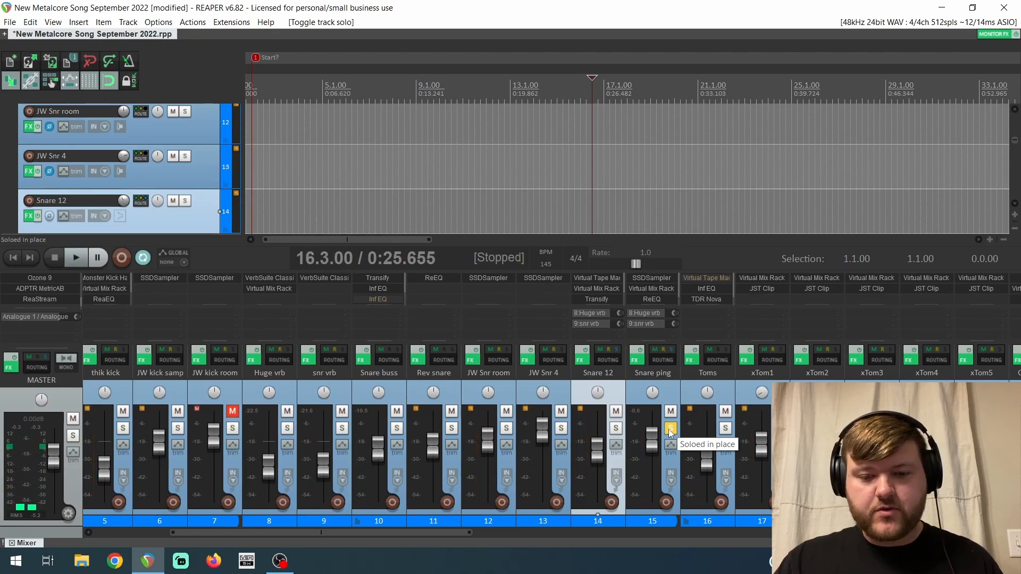
{"action": "left_click", "coordinate": [670, 430]}
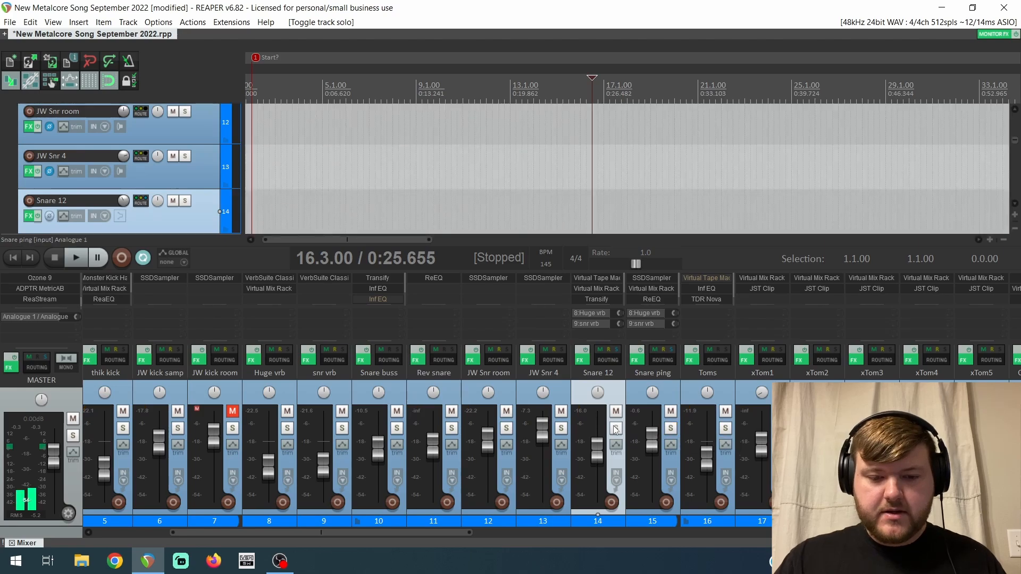
Audition the JW Snr 4 track in solo and unsolo it after stopping playback.
{"action": "left_click", "coordinate": [562, 429]}
{"action": "key", "text": "space"}
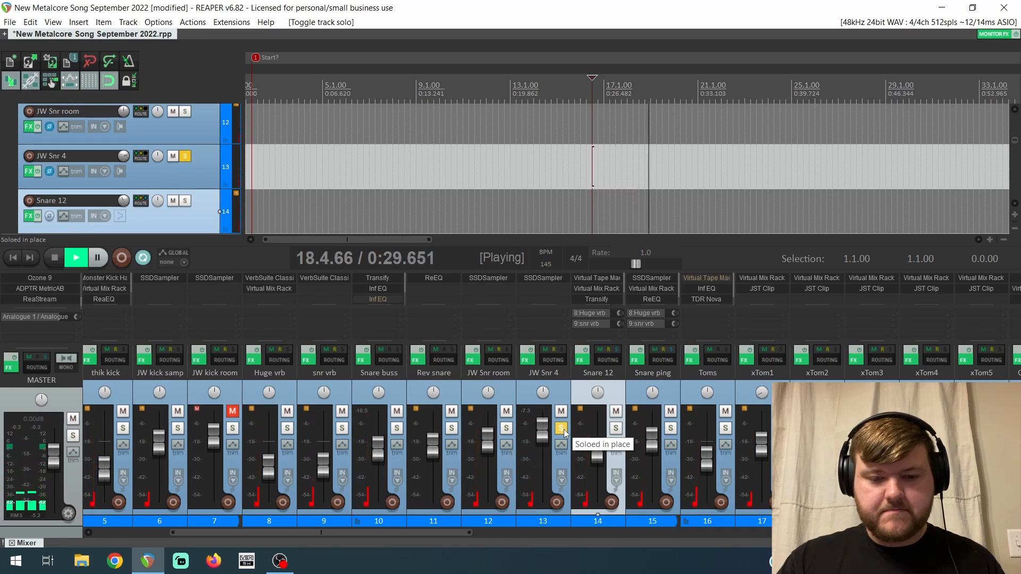
{"action": "key", "text": "space"}
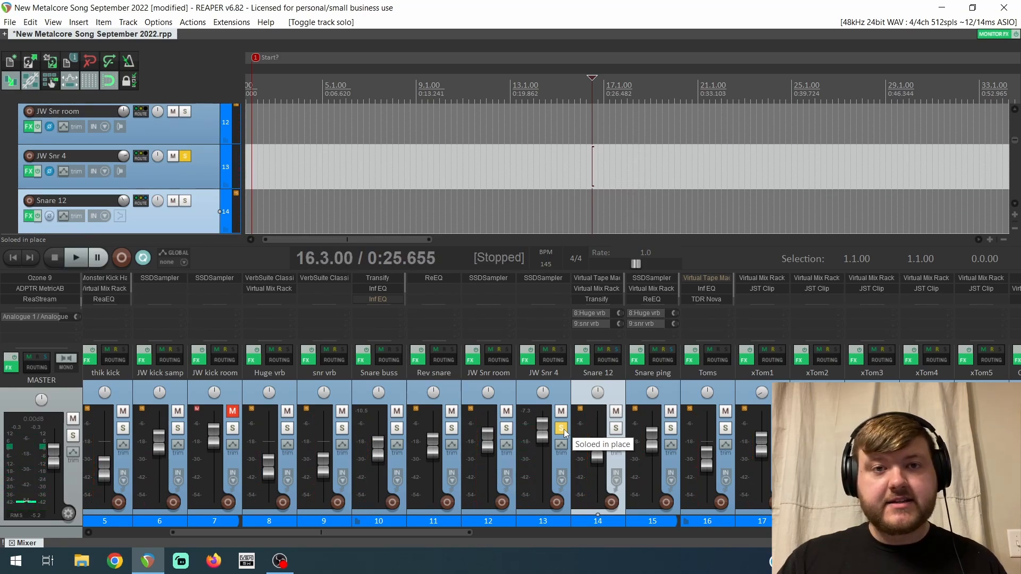
{"action": "left_click", "coordinate": [562, 430]}
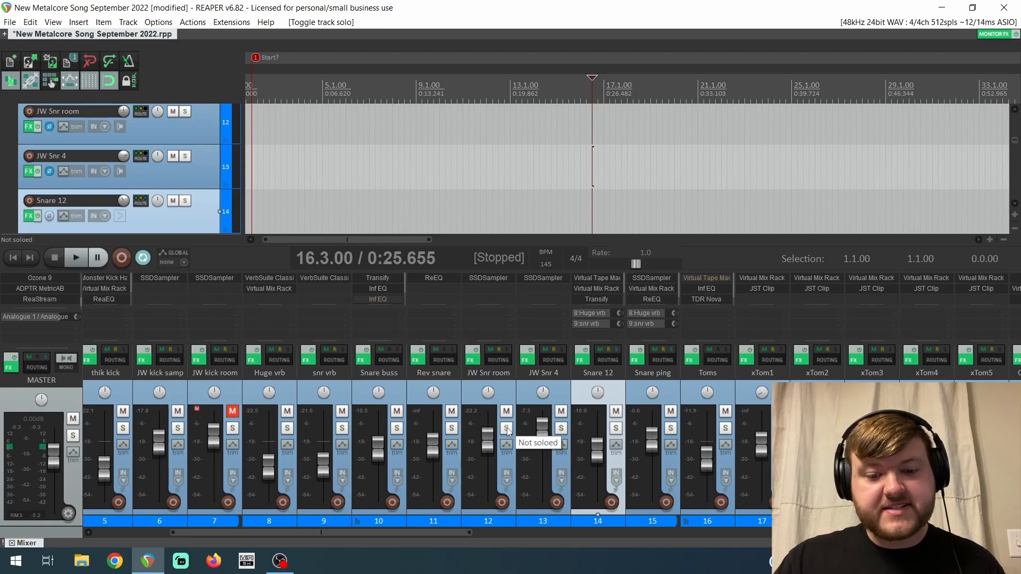
Audition the JW Snr room track in solo and unsolo it after stopping playback.
{"action": "left_click", "coordinate": [507, 429]}
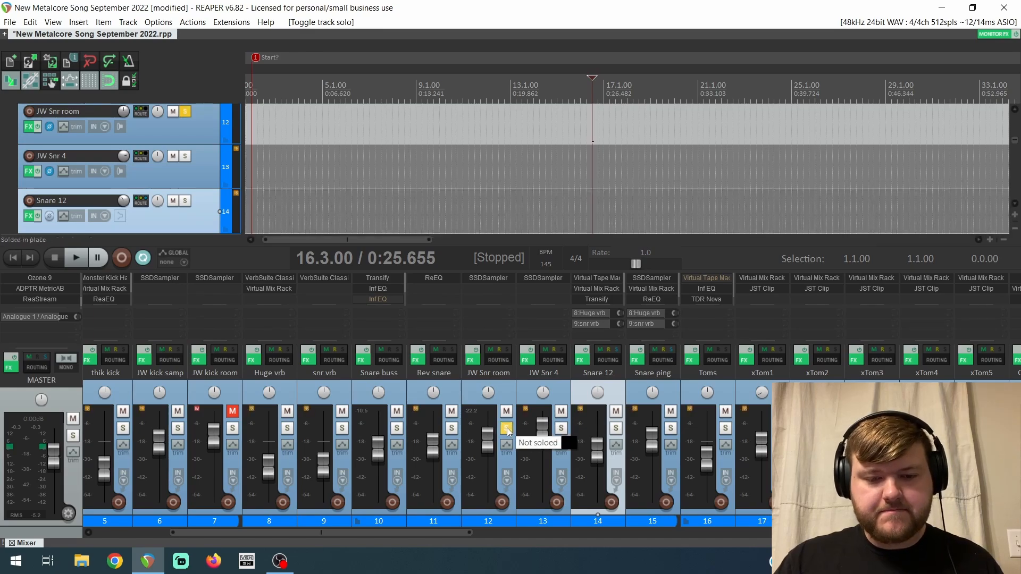
{"action": "key", "text": "space"}
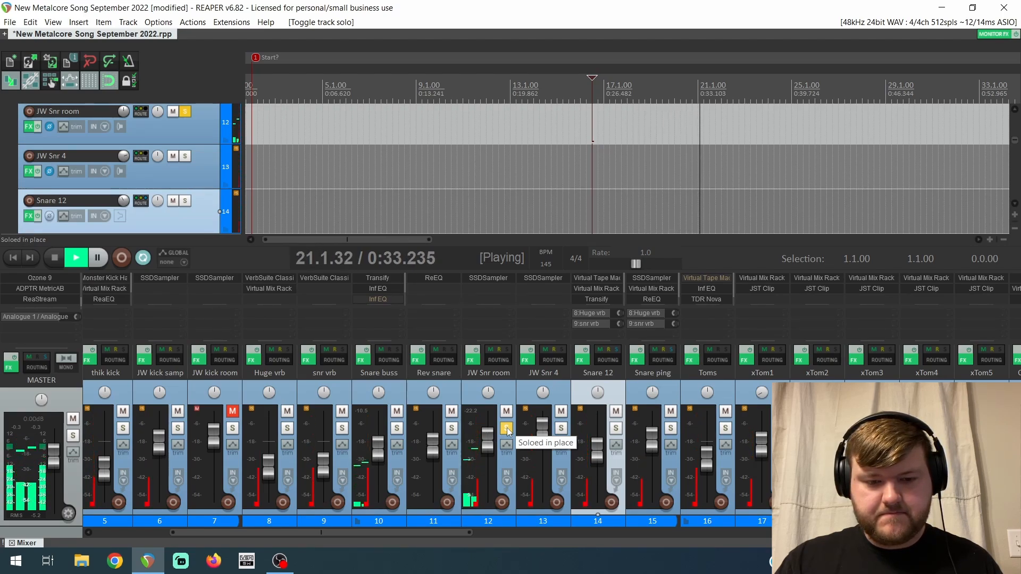
{"action": "key", "text": "space"}
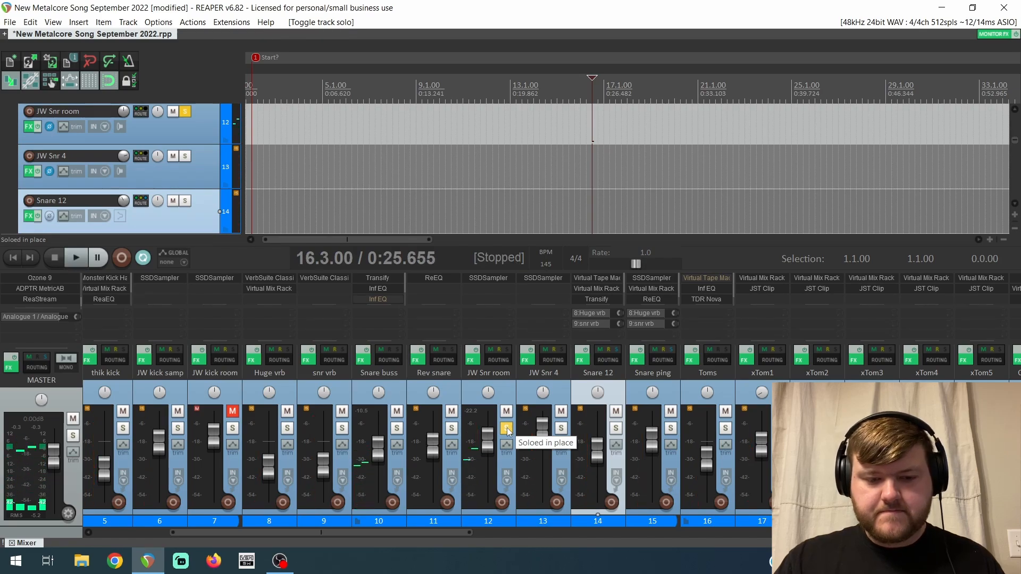
{"action": "left_click", "coordinate": [506, 428]}
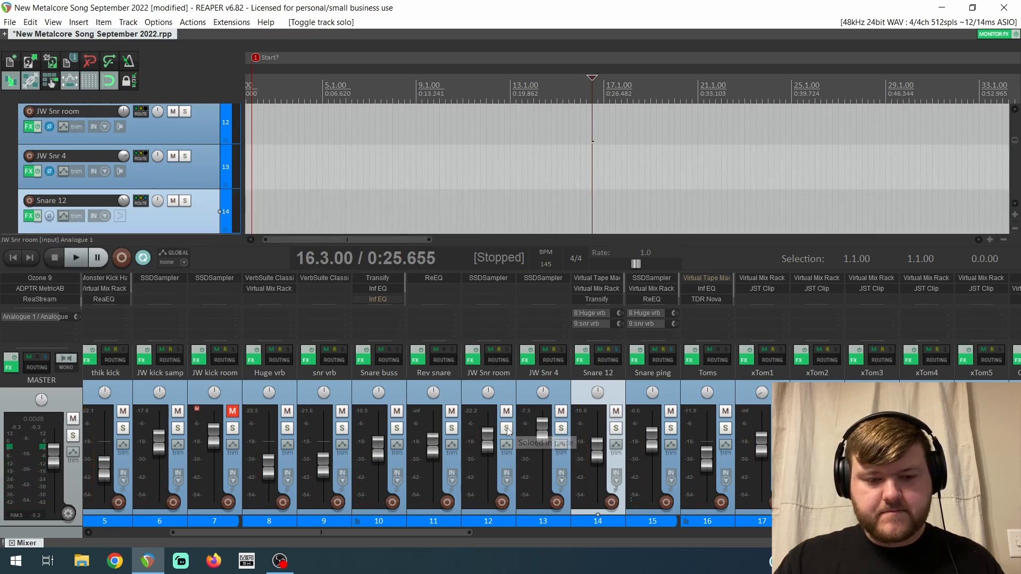
Audition the snr vrb track in solo and stop playback.
{"action": "key", "text": "space"}
{"action": "left_click", "coordinate": [342, 428]}
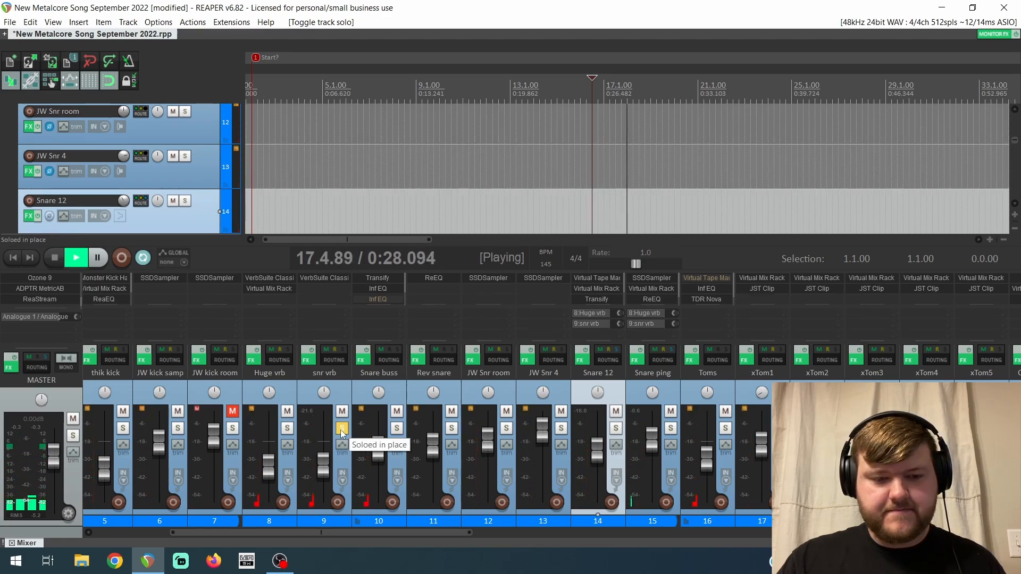
{"action": "key", "text": "space"}
Switch the solo from snr vrb to Huge vrb, audition it, and unsolo it after stopping playback.
{"action": "left_click", "coordinate": [287, 428]}
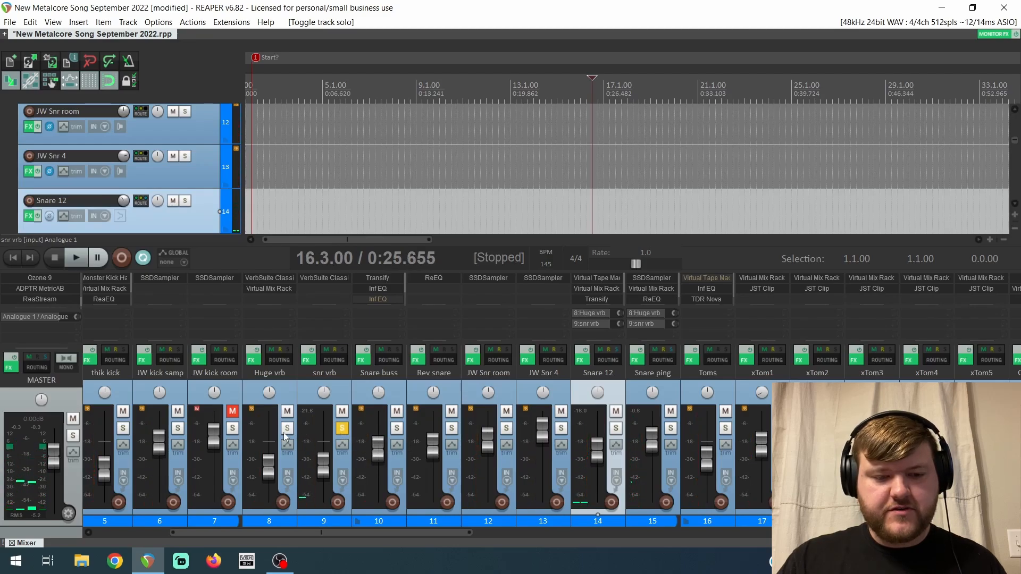
{"action": "left_click", "coordinate": [342, 429]}
{"action": "key", "text": "space"}
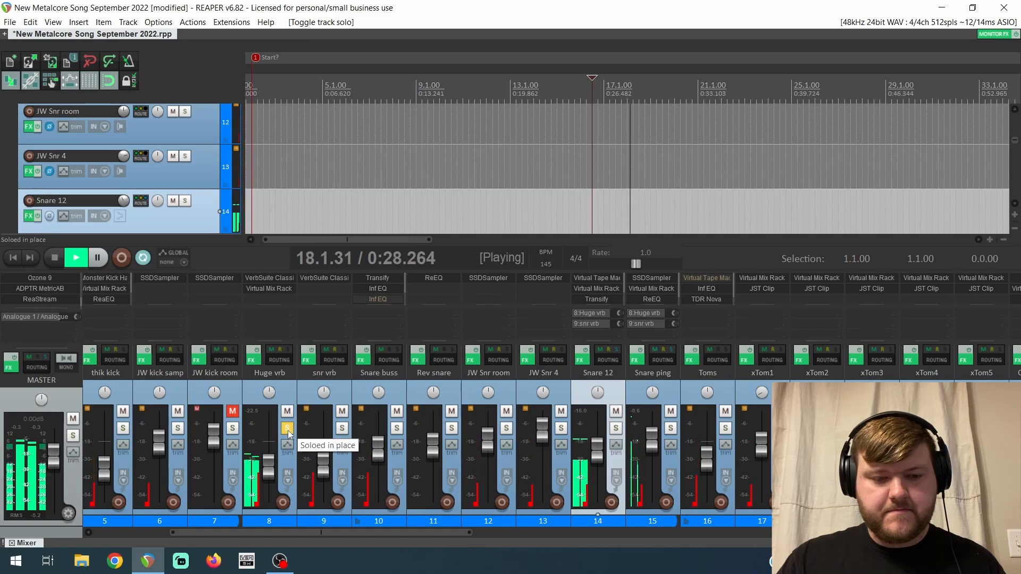
{"action": "key", "text": "space"}
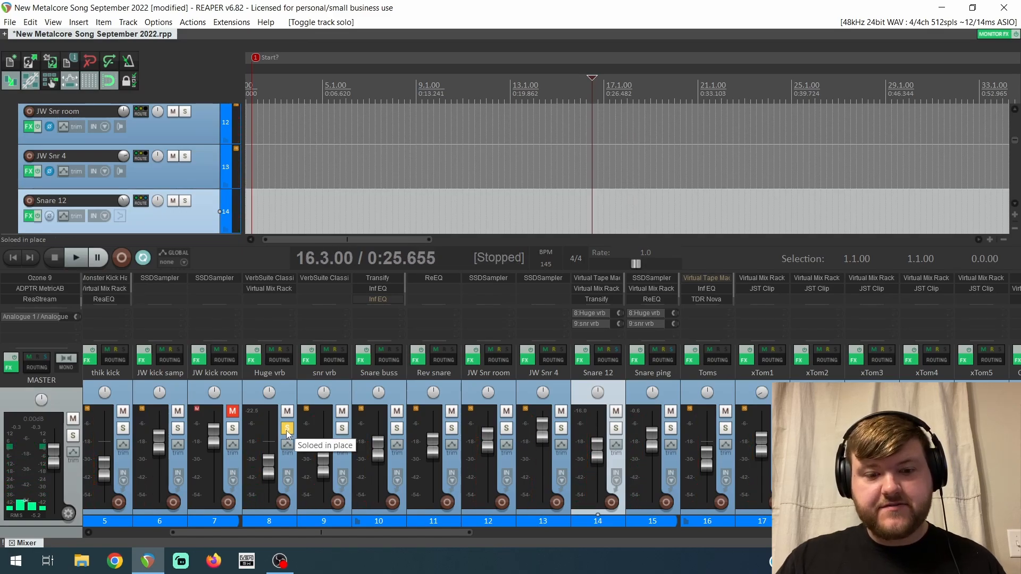
{"action": "left_click", "coordinate": [287, 428]}
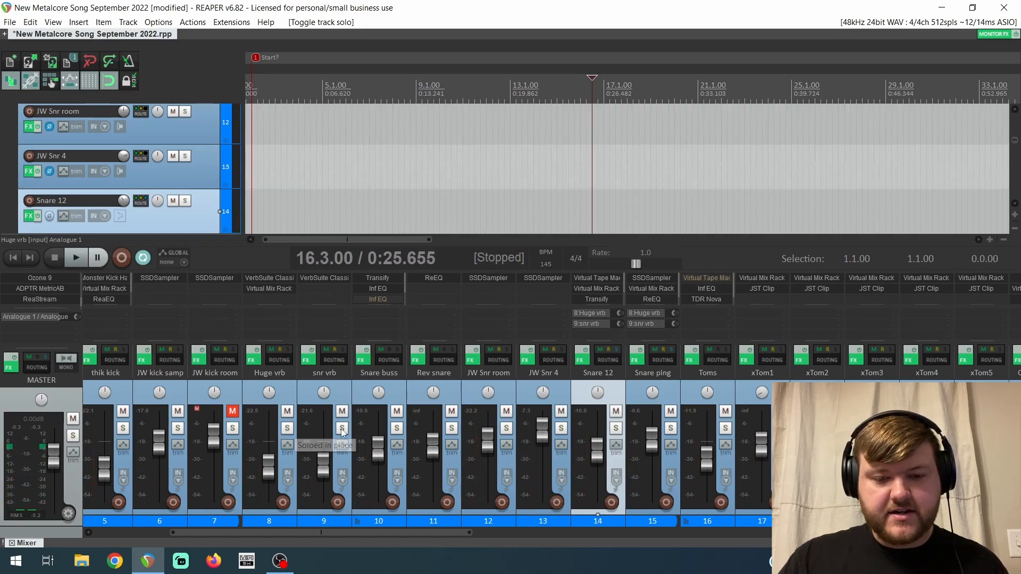
Audition the Snare buss track in solo and unsolo it after stopping playback.
{"action": "left_click", "coordinate": [397, 429]}
{"action": "key", "text": "space"}
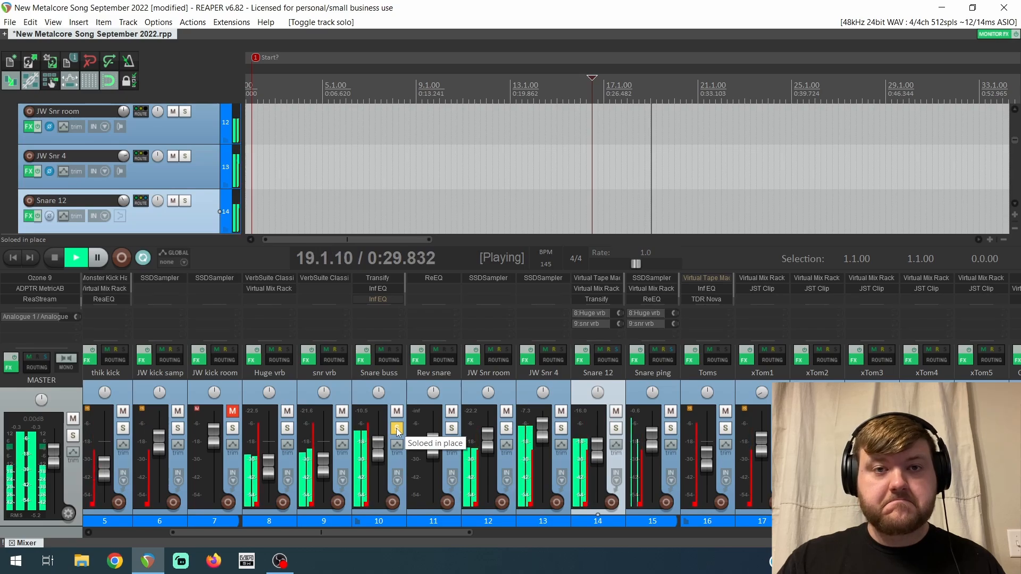
{"action": "key", "text": "space"}
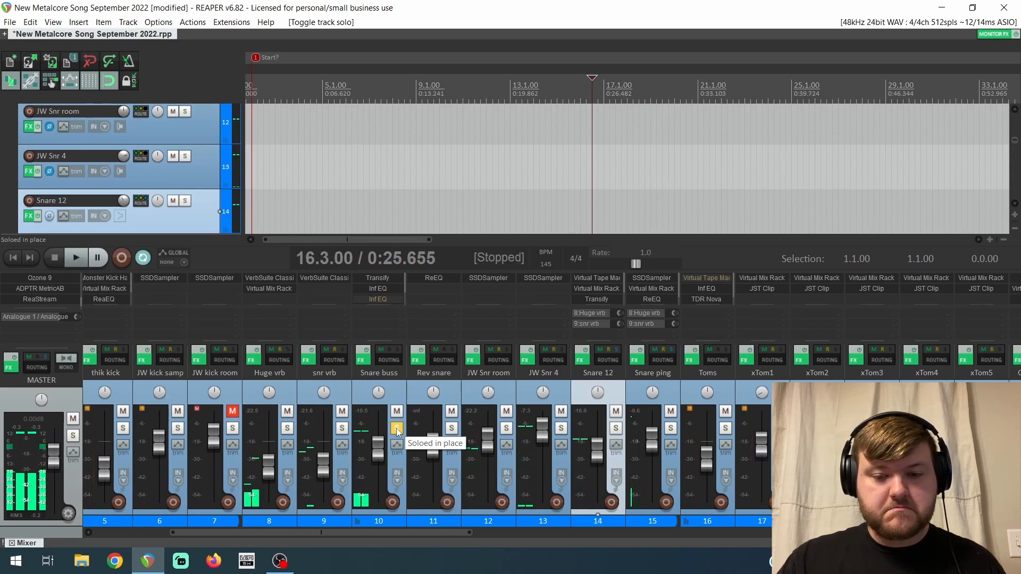
{"action": "left_click_drag", "start_coordinate": [366, 531], "coordinate": [416, 531]}
{"action": "left_click", "coordinate": [241, 428]}
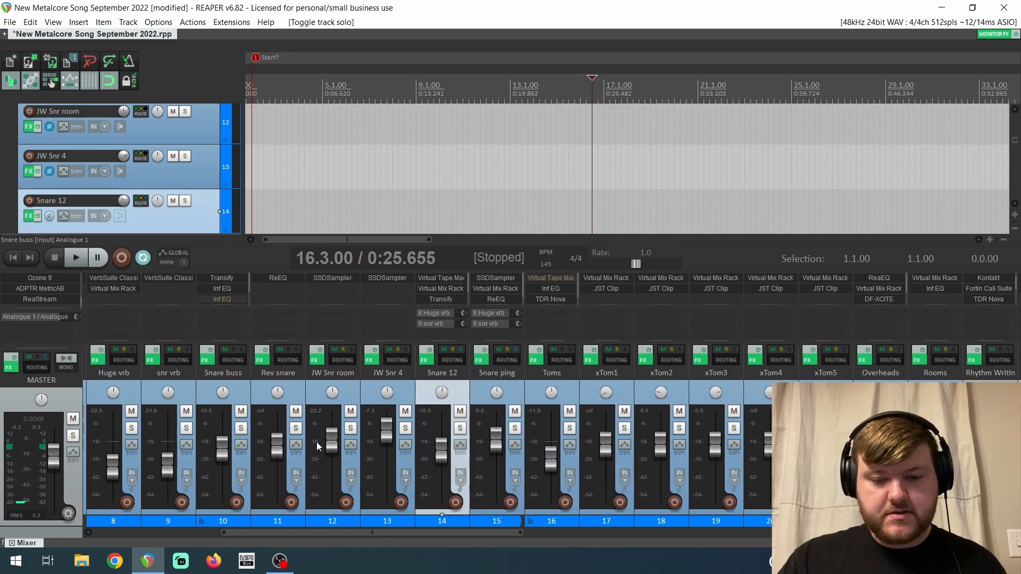
Select the Toms track and look over the individual tom channels in the mixer.
{"action": "left_click", "coordinate": [573, 387]}
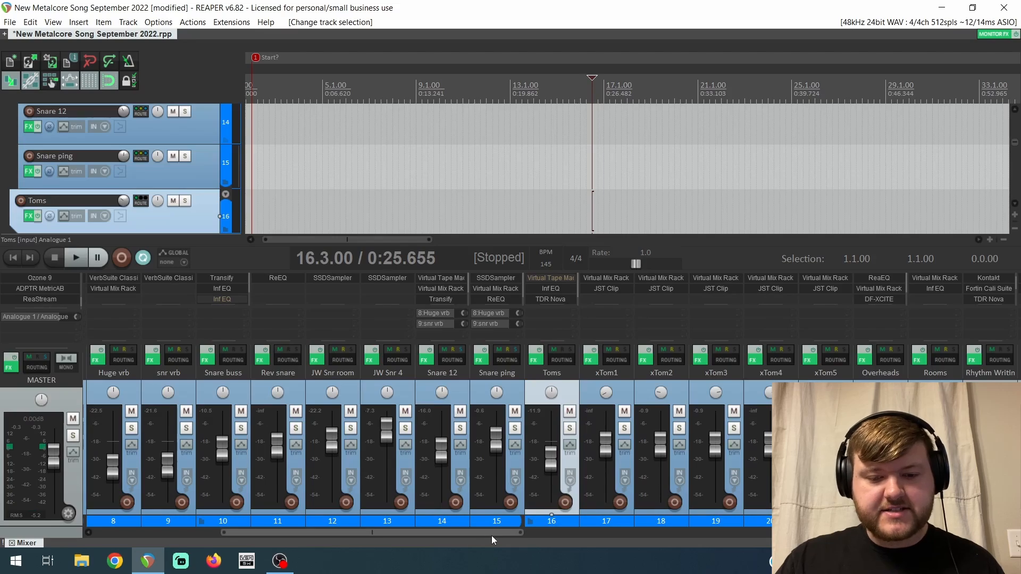
{"action": "left_click_drag", "start_coordinate": [492, 535], "coordinate": [524, 534]}
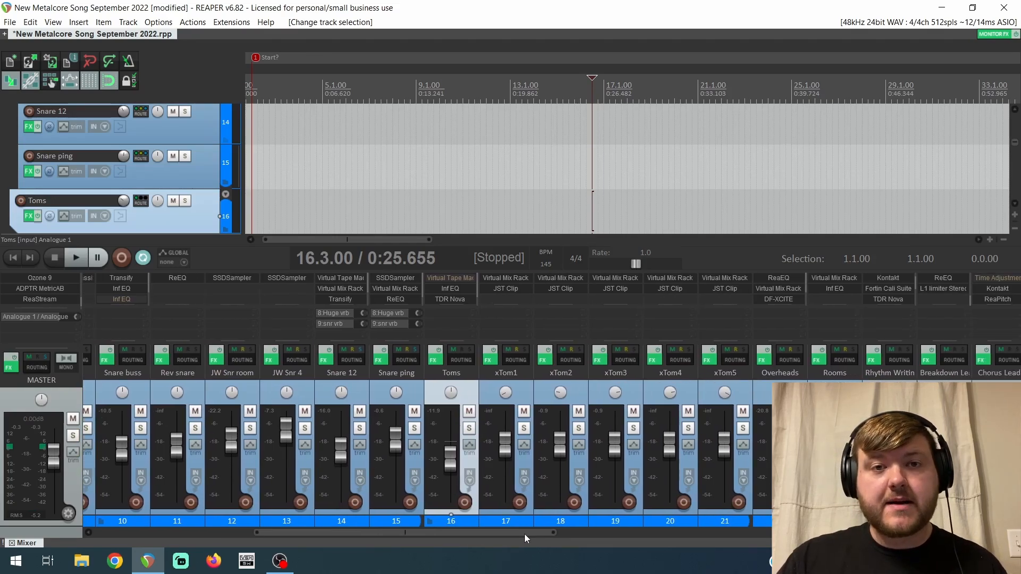
{"action": "left_click_drag", "start_coordinate": [524, 533], "coordinate": [583, 524]}
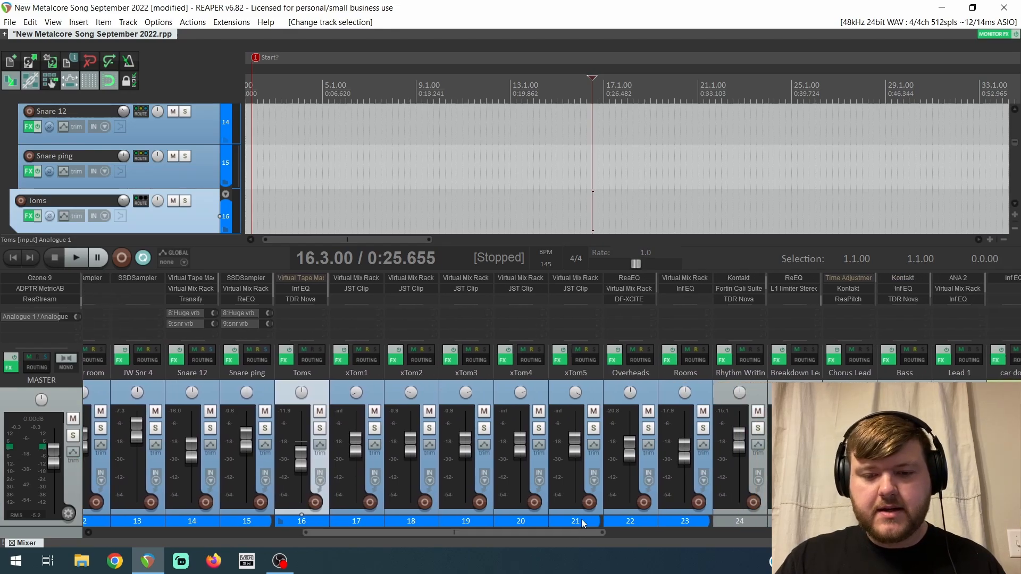
Audition the Overheads track in solo and stop playback.
{"action": "left_click", "coordinate": [648, 429]}
{"action": "key", "text": "space"}
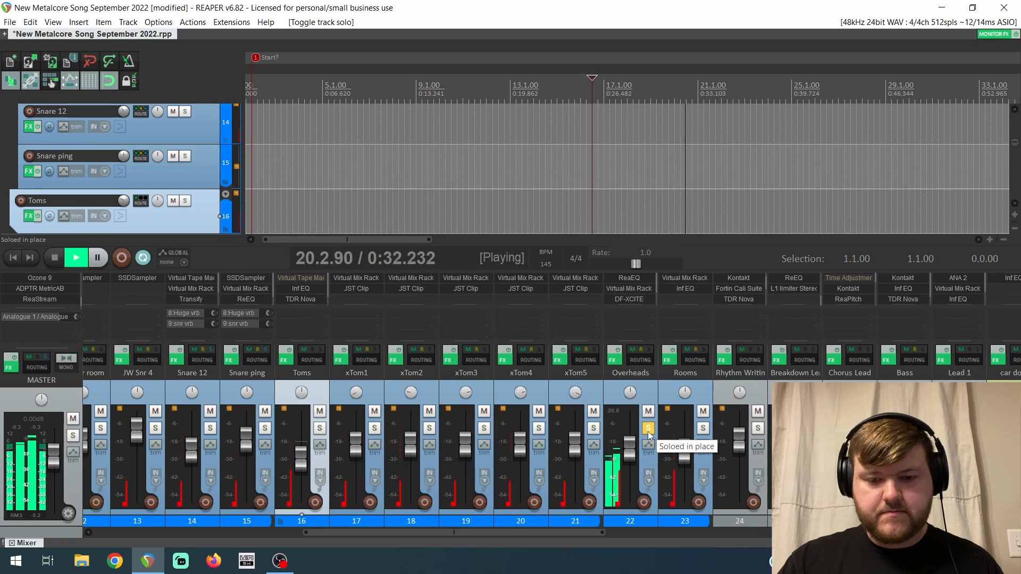
{"action": "key", "text": "space"}
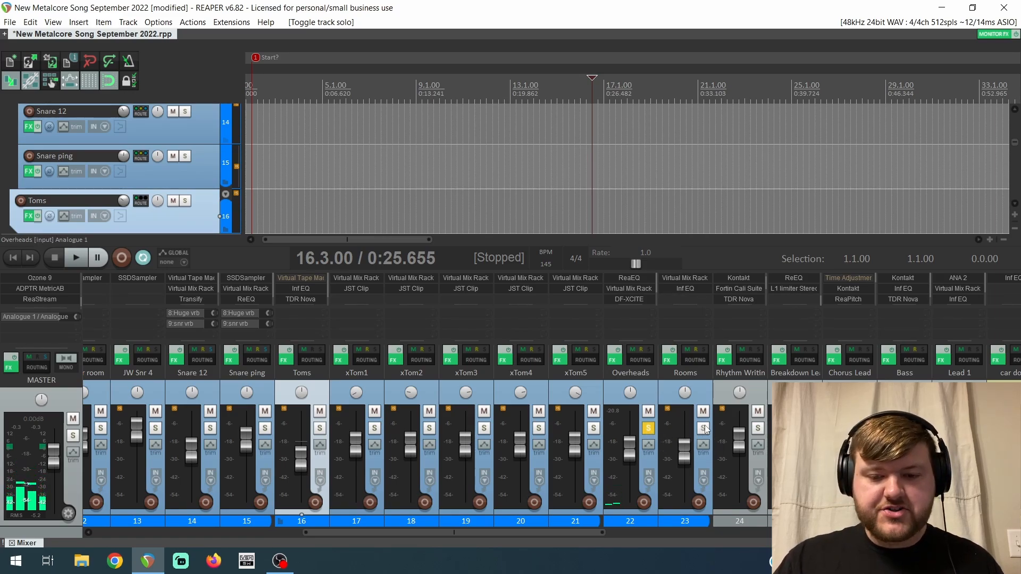
Switch the solo from Overheads to Rooms, audition it, and unsolo it after stopping playback.
{"action": "left_click", "coordinate": [704, 428]}
{"action": "left_click", "coordinate": [649, 428]}
{"action": "key", "text": "space"}
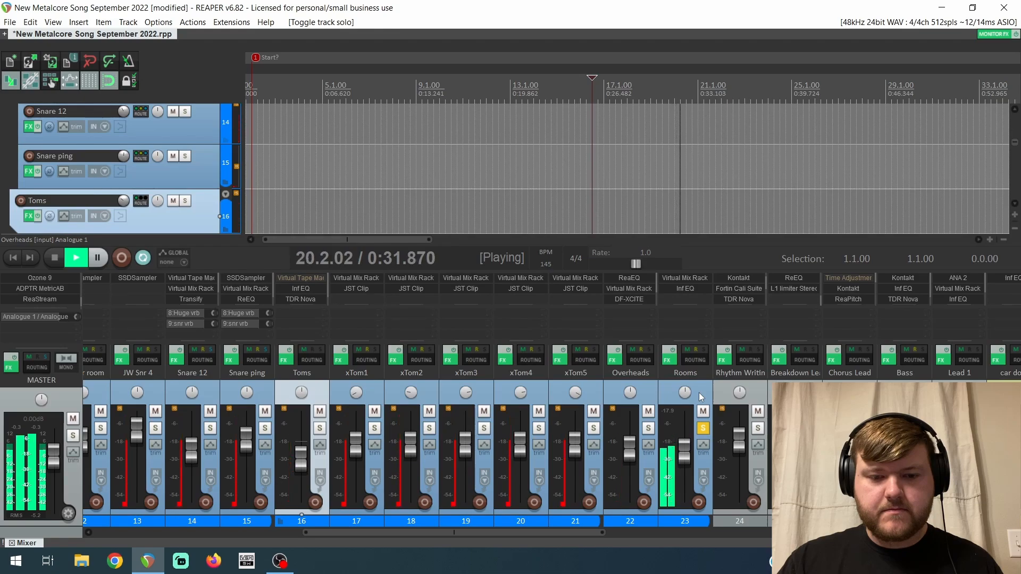
{"action": "key", "text": "space"}
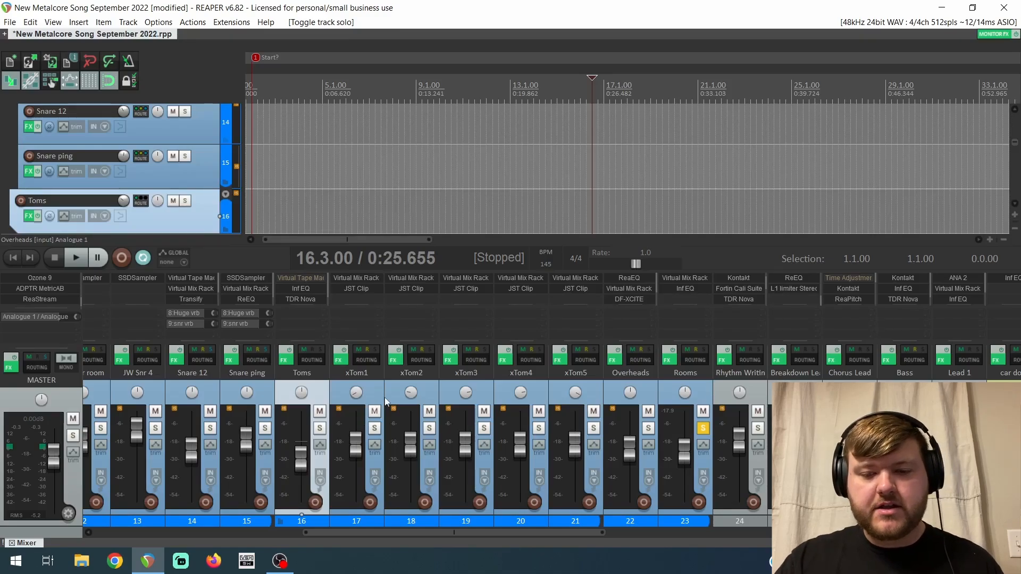
{"action": "left_click", "coordinate": [702, 428]}
Enlarge the mixer to expose more of the effect slots, and select and solo the xKick track.
{"action": "scroll", "coordinate": [702, 438], "scroll_direction": "left", "scroll_amount": 10}
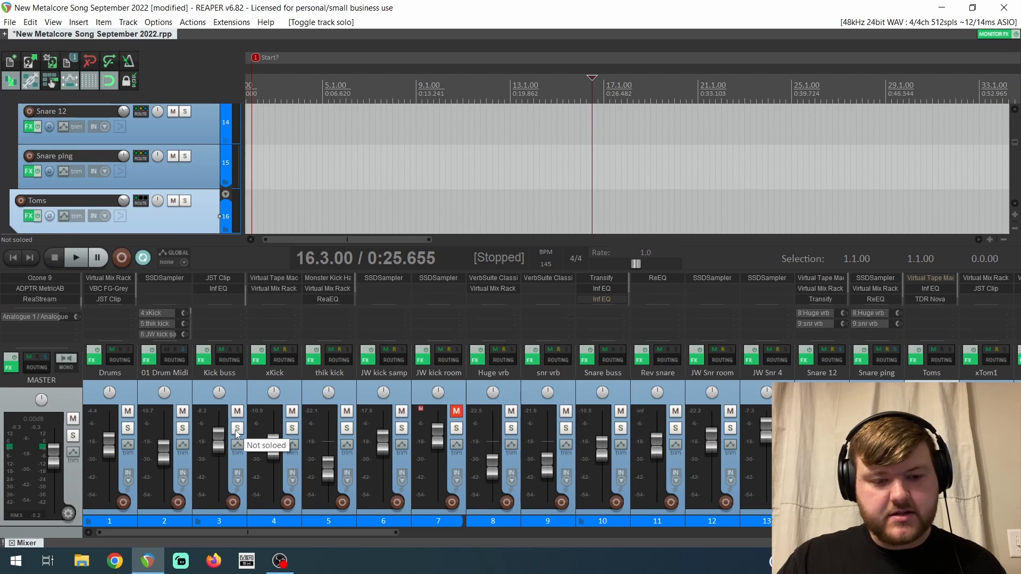
{"action": "left_click_drag", "start_coordinate": [234, 271], "coordinate": [243, 164]}
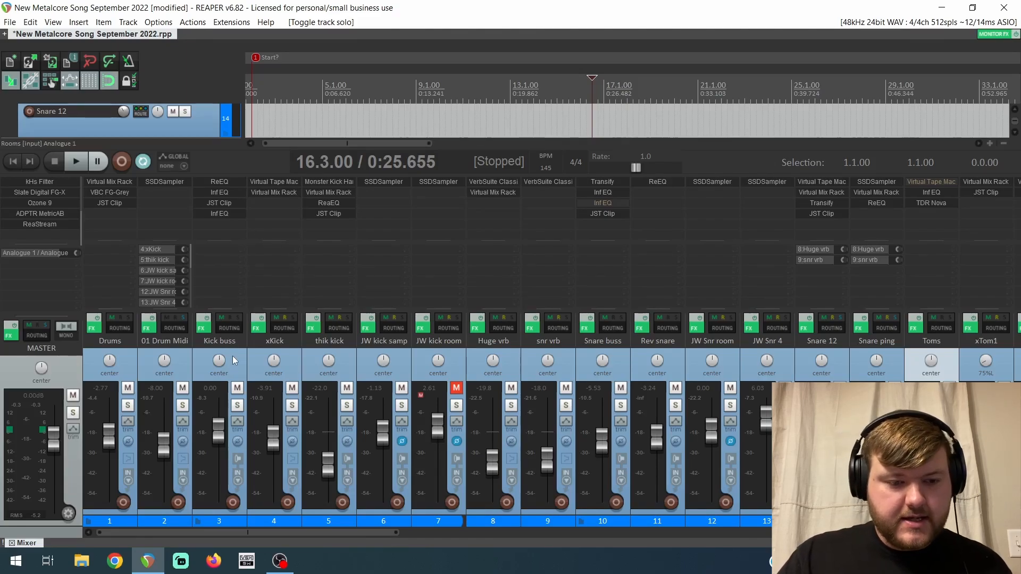
{"action": "left_click", "coordinate": [257, 357]}
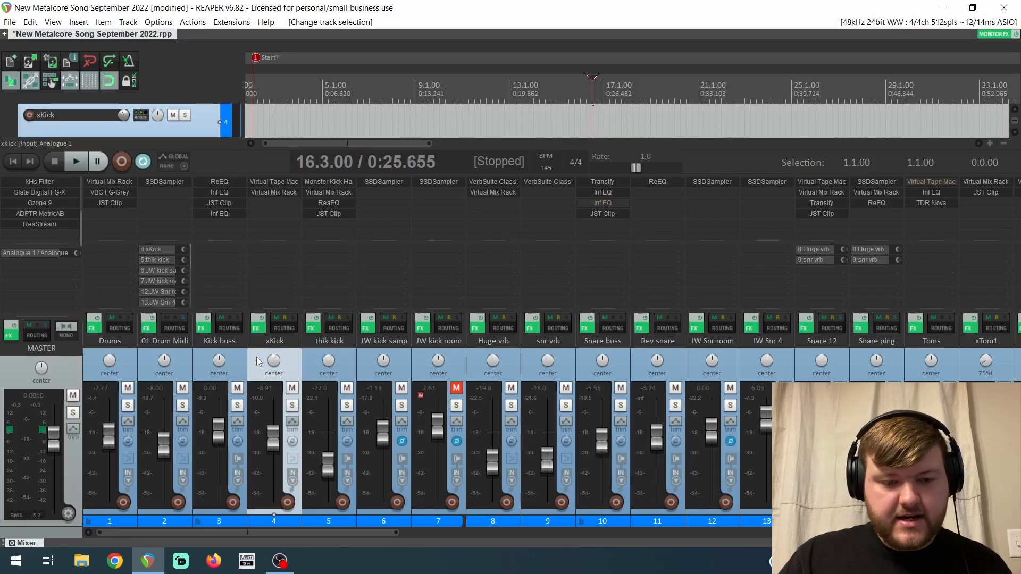
{"action": "left_click", "coordinate": [293, 406]}
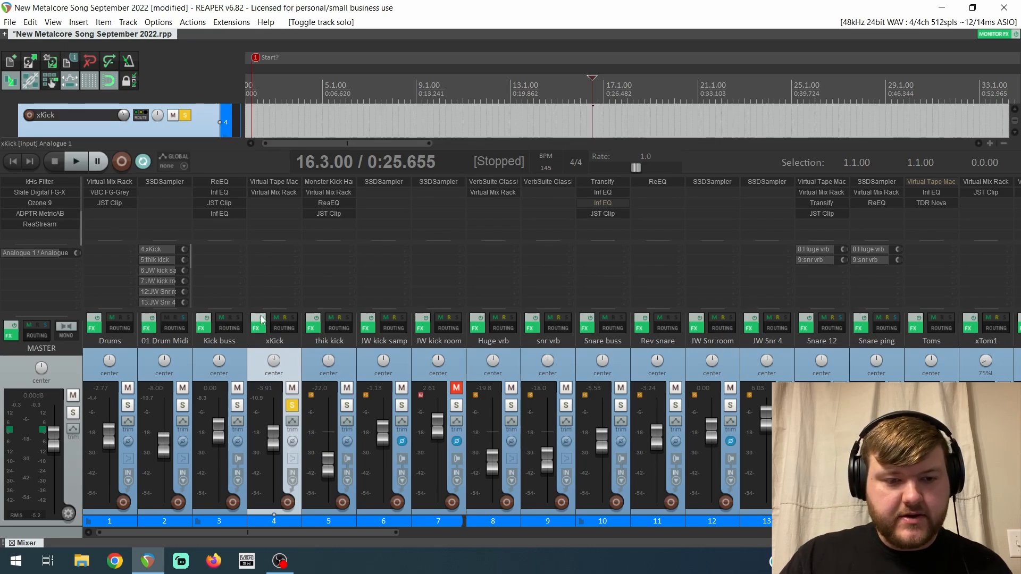
Disable xKick's effects, audition the dry kick, and re-enable the effects after stopping playback.
{"action": "left_click", "coordinate": [261, 320]}
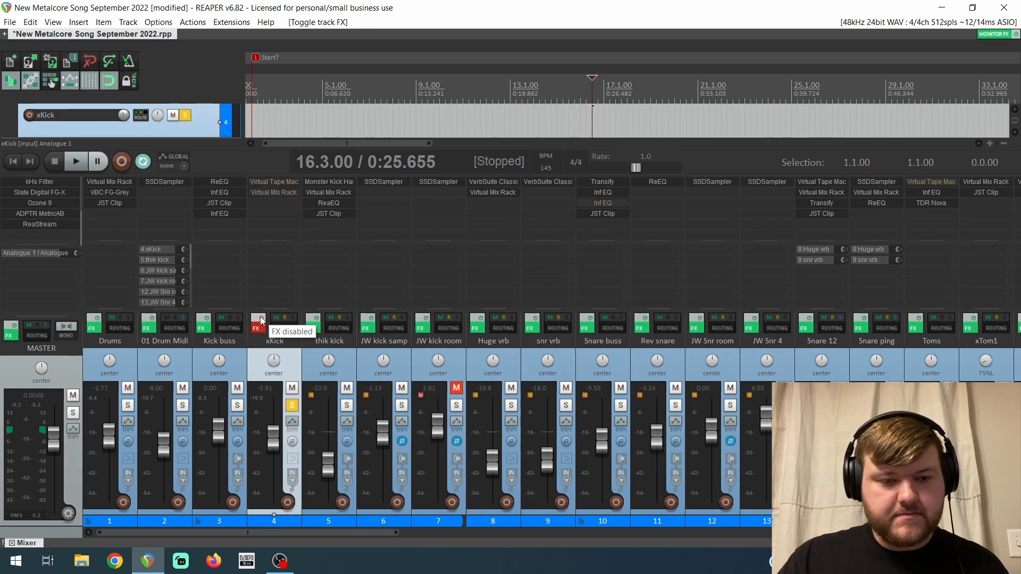
{"action": "key", "text": "space"}
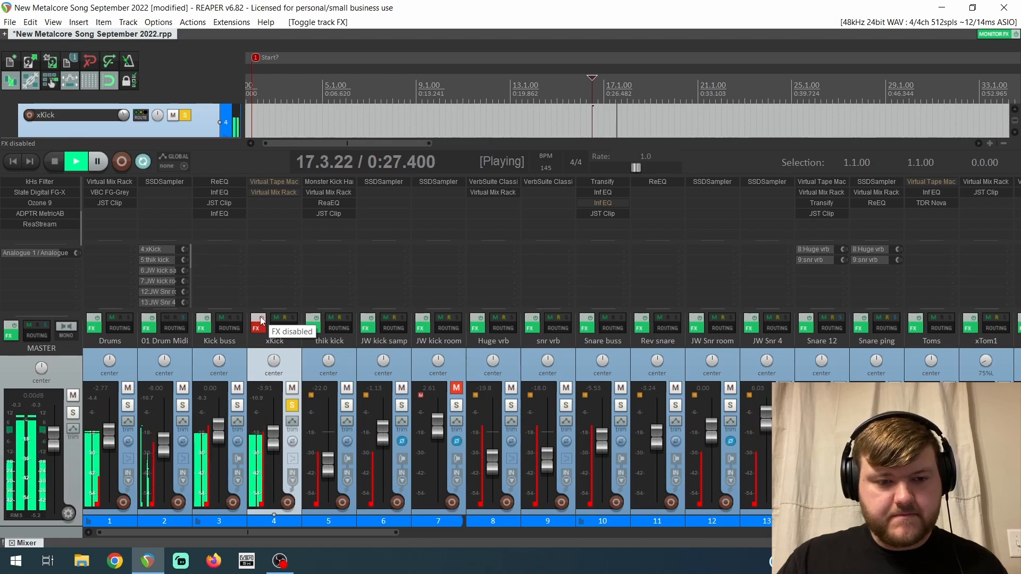
{"action": "key", "text": "space"}
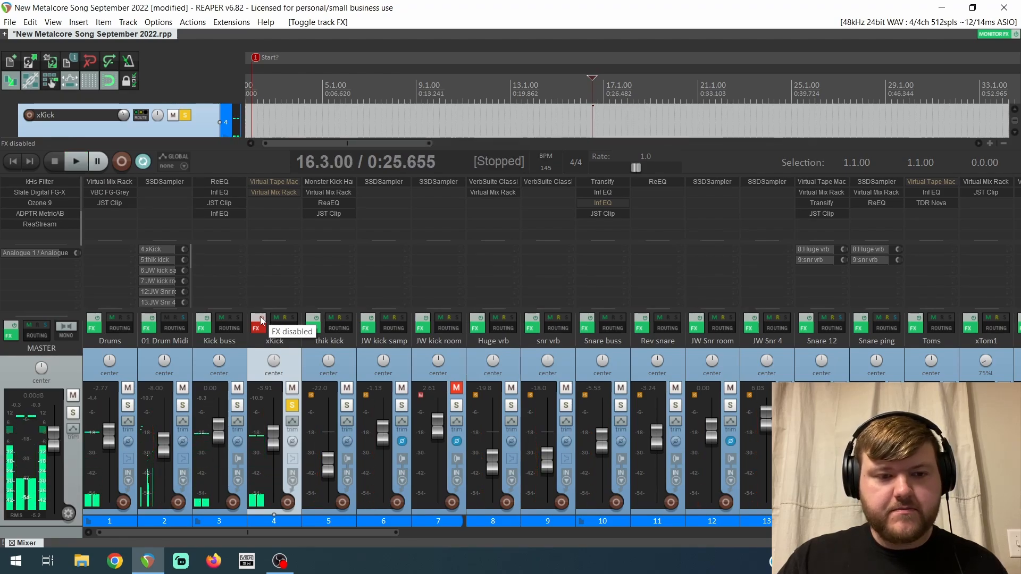
{"action": "left_click", "coordinate": [260, 319]}
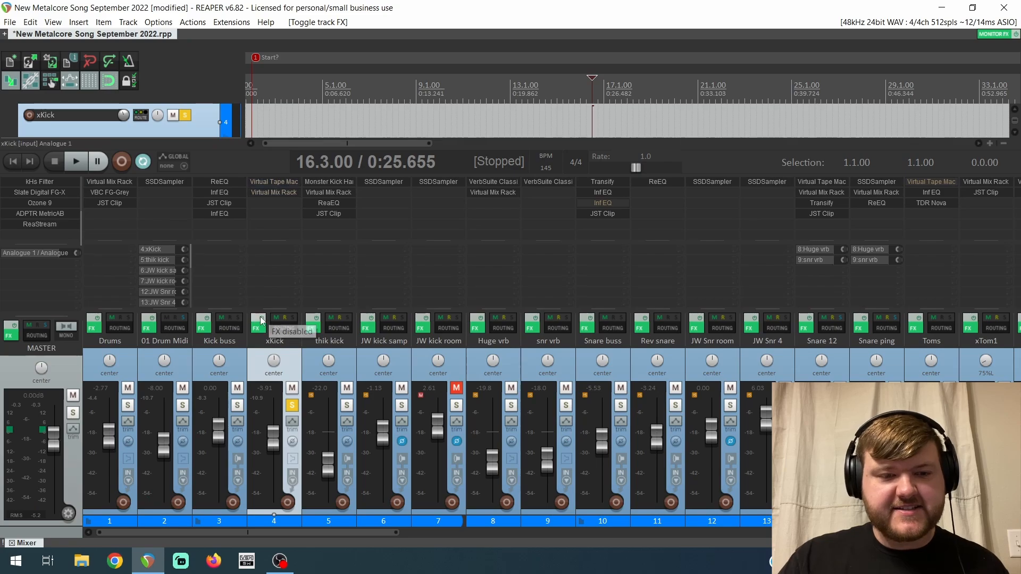
Bypass Virtual Mix Rack on xKick, audition Virtual Tape Machines while toggling its Process/Bypass switch, and close the plugin.
{"action": "left_click", "coordinate": [275, 190], "text": "shift"}
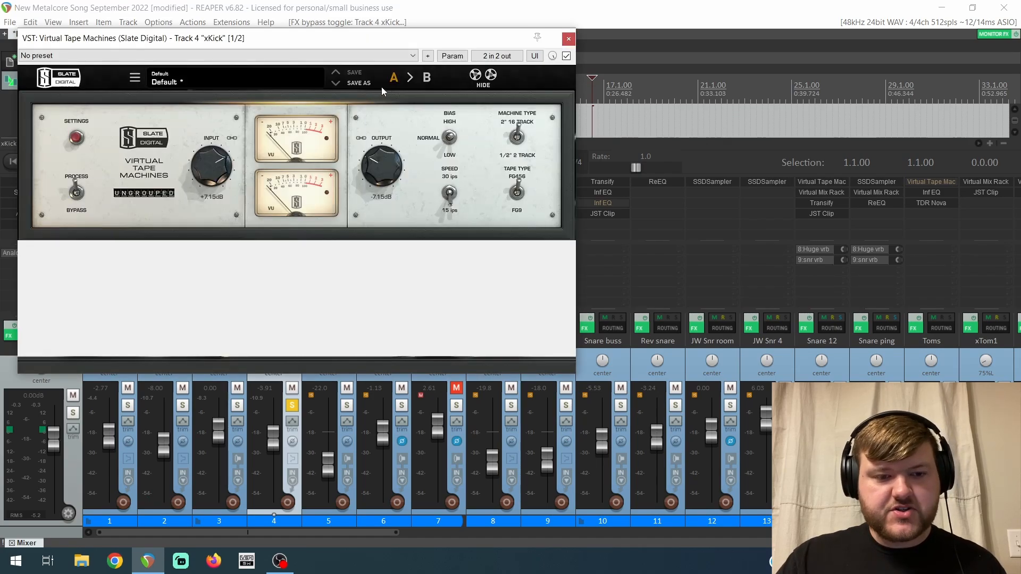
{"action": "mouse_move", "coordinate": [318, 48]}
{"action": "left_mouse_down"}
{"action": "mouse_move", "coordinate": [566, 194]}
{"action": "mouse_move", "coordinate": [607, 189]}
{"action": "left_mouse_up"}
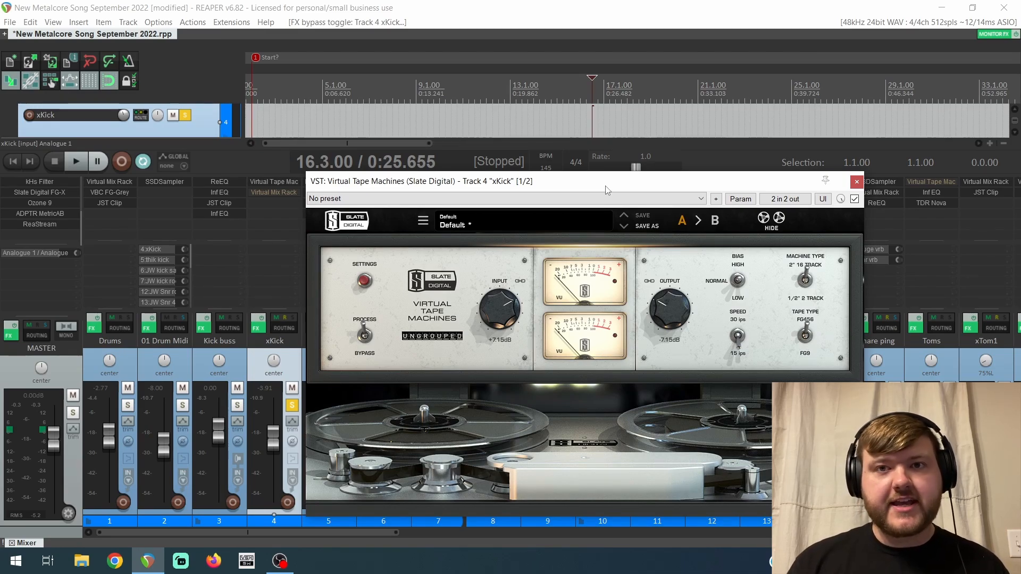
{"action": "key", "text": "space"}
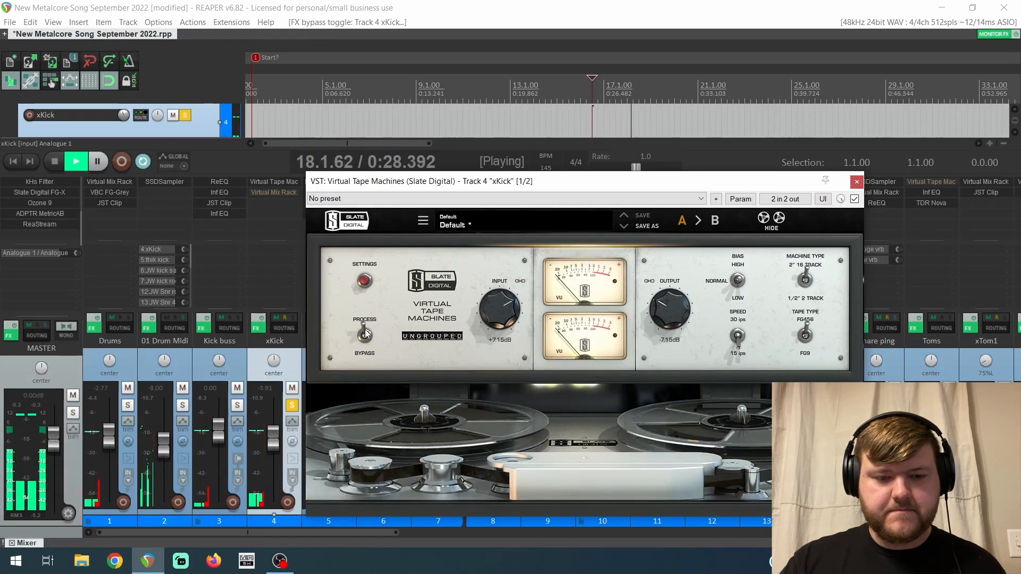
{"action": "left_click", "coordinate": [365, 335]}
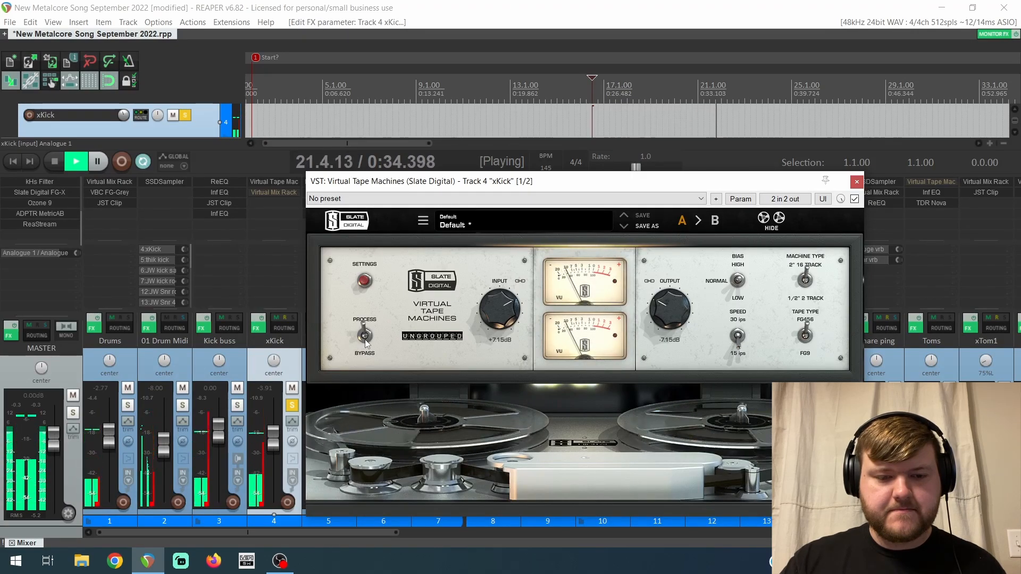
{"action": "key", "text": "space"}
{"action": "left_click", "coordinate": [857, 182]}
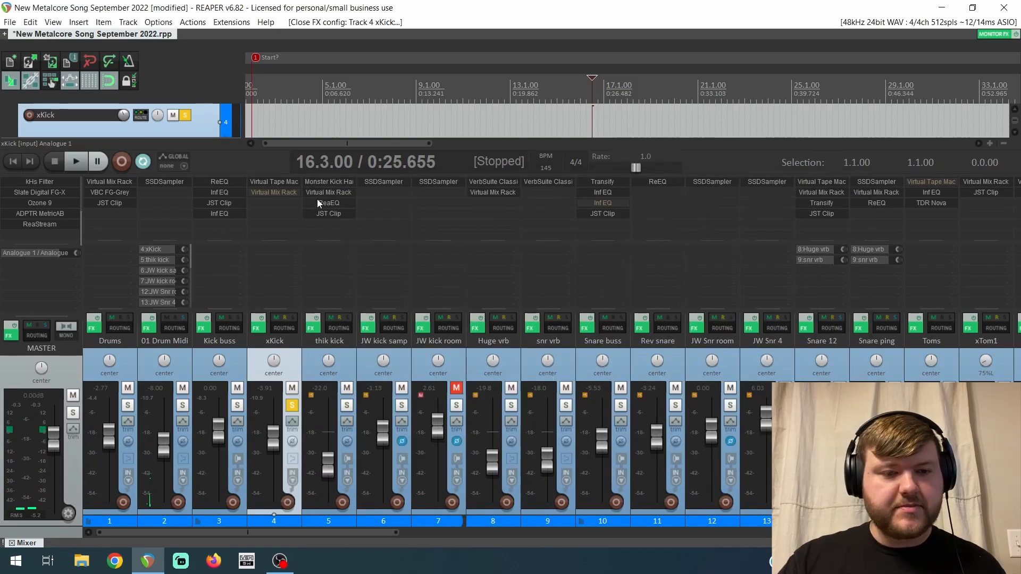
Re-enable and open Virtual Mix Rack on xKick, and turn off its London, FG-N and FG-401 modules.
{"action": "left_click", "coordinate": [273, 192], "text": "shift"}
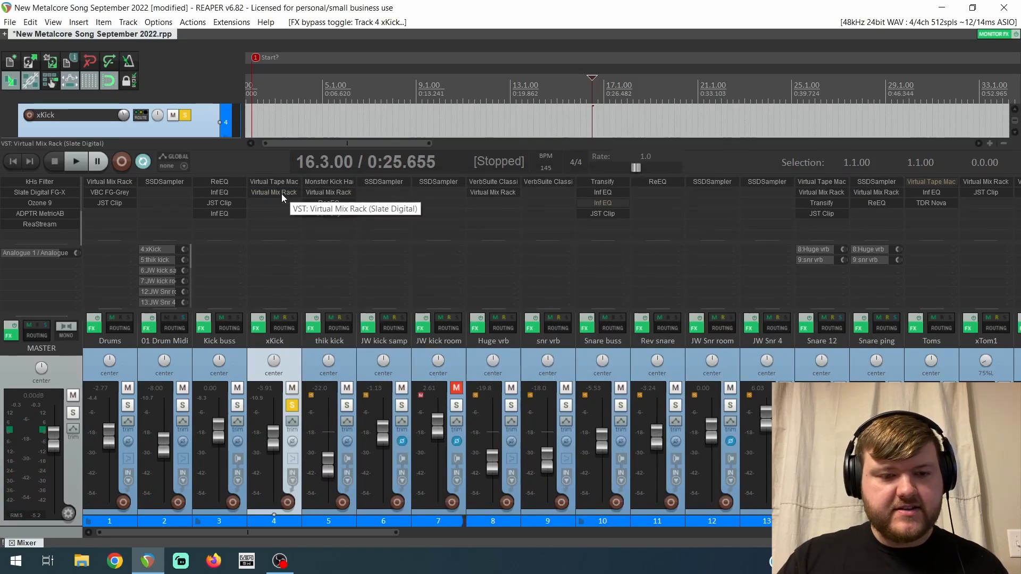
{"action": "left_click", "coordinate": [297, 201]}
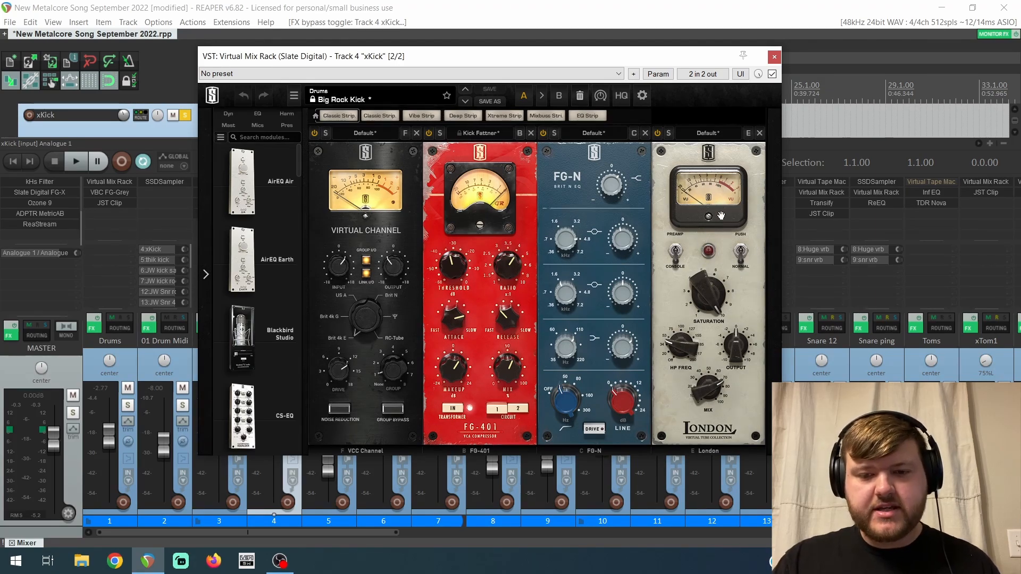
{"action": "left_click", "coordinate": [657, 133]}
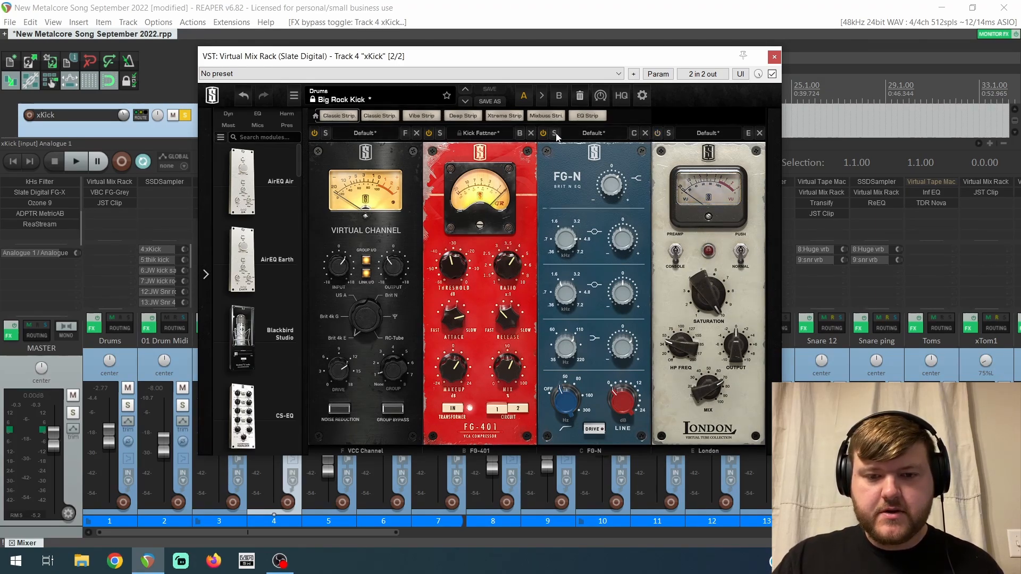
{"action": "left_click", "coordinate": [428, 132]}
Play xKick while toggling the Virtual Channel module off and on, turn on the FG-401 compressor, and stop playback.
{"action": "key", "text": "space"}
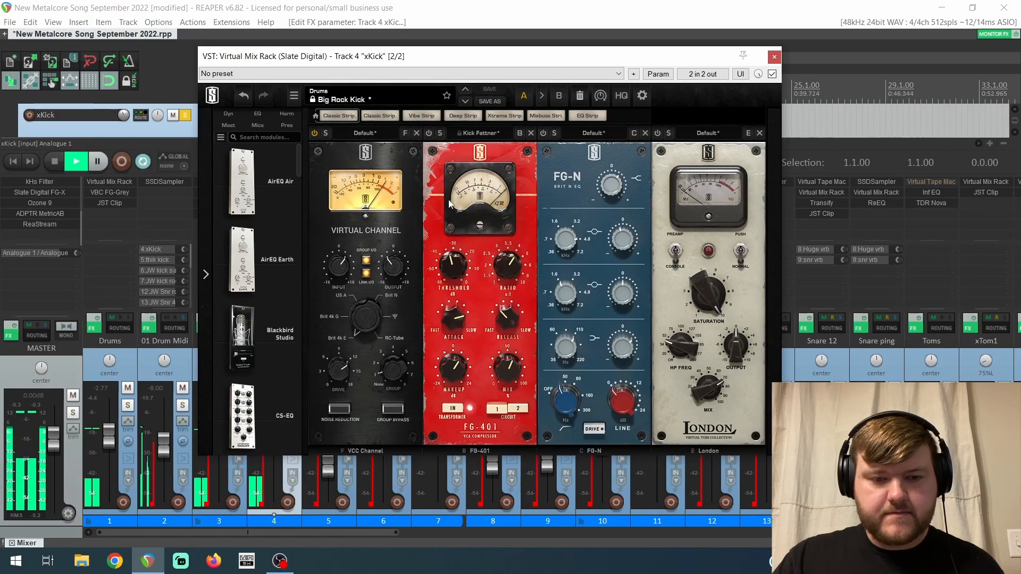
{"action": "left_click", "coordinate": [313, 134]}
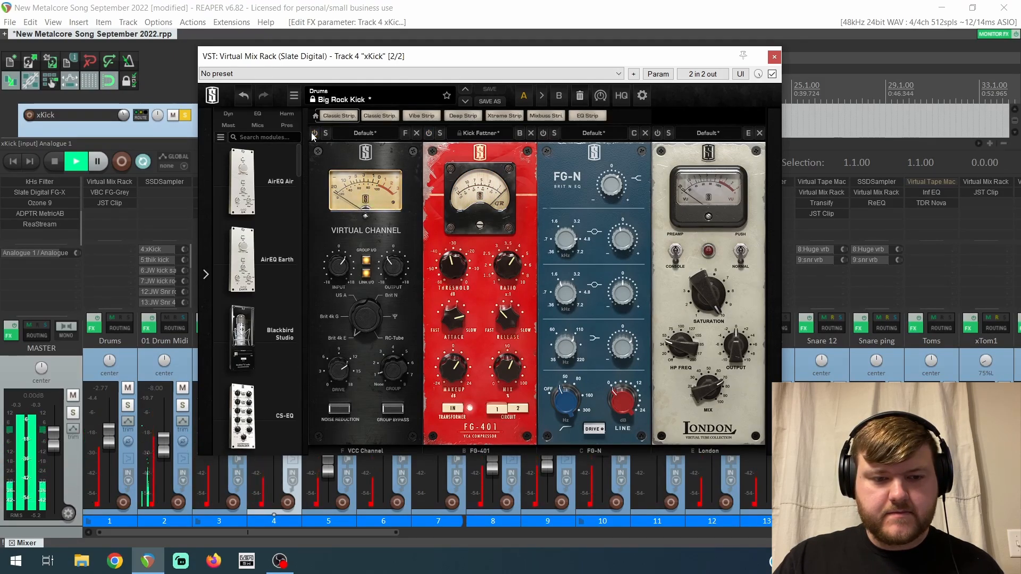
{"action": "left_click", "coordinate": [312, 133]}
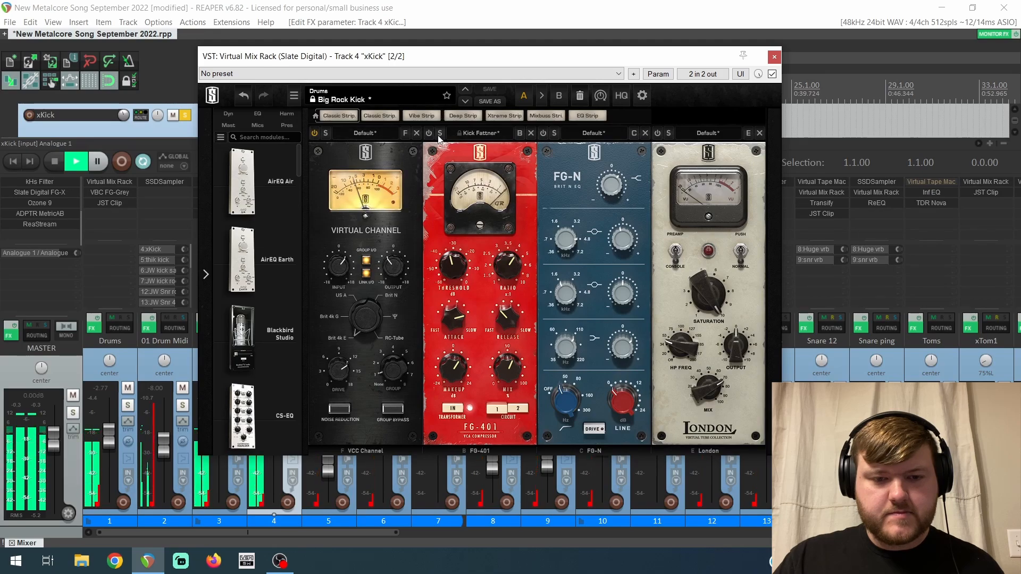
{"action": "key", "text": "space"}
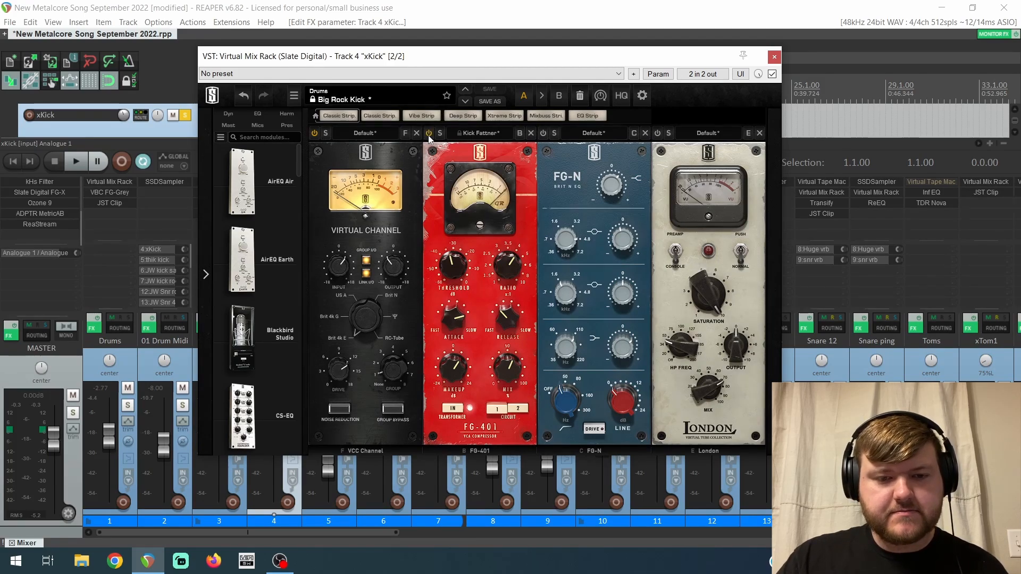
Audition the FG-401 compressor on xKick, and compare the FG-N equalizer off and on during playback, leaving both modules enabled.
{"action": "key", "text": "space"}
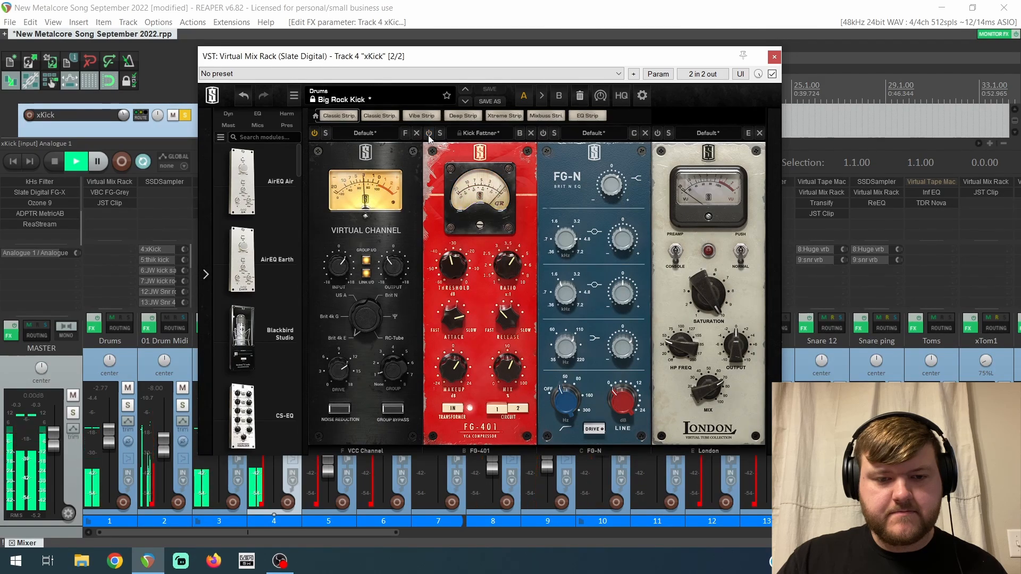
{"action": "key", "text": "space"}
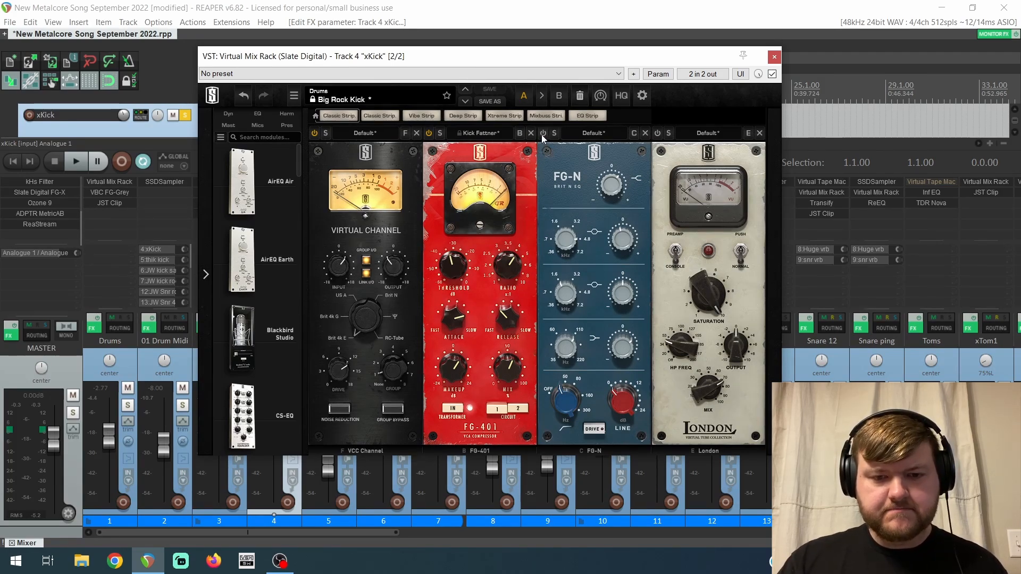
{"action": "key", "text": "space"}
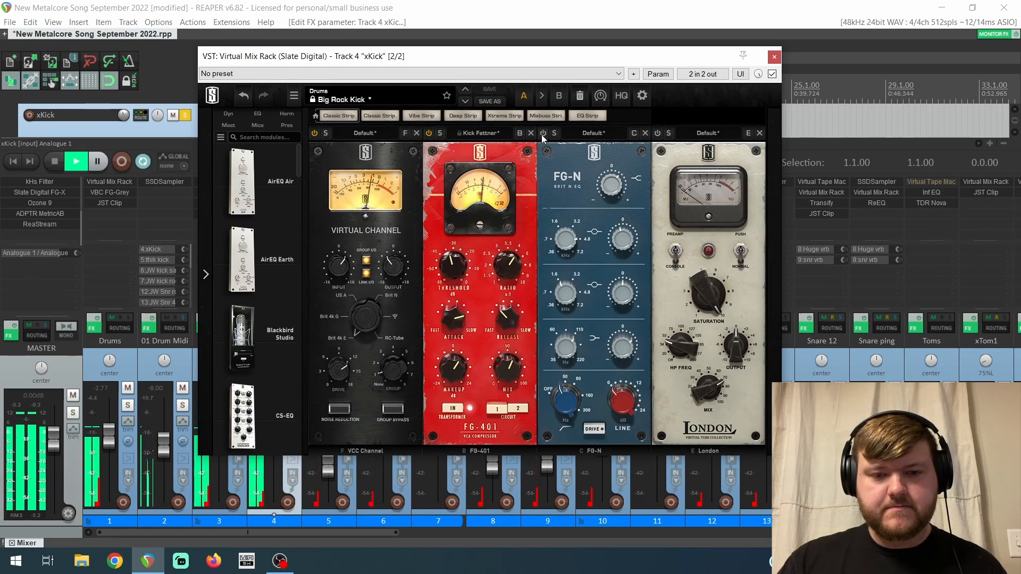
{"action": "left_click", "coordinate": [542, 133]}
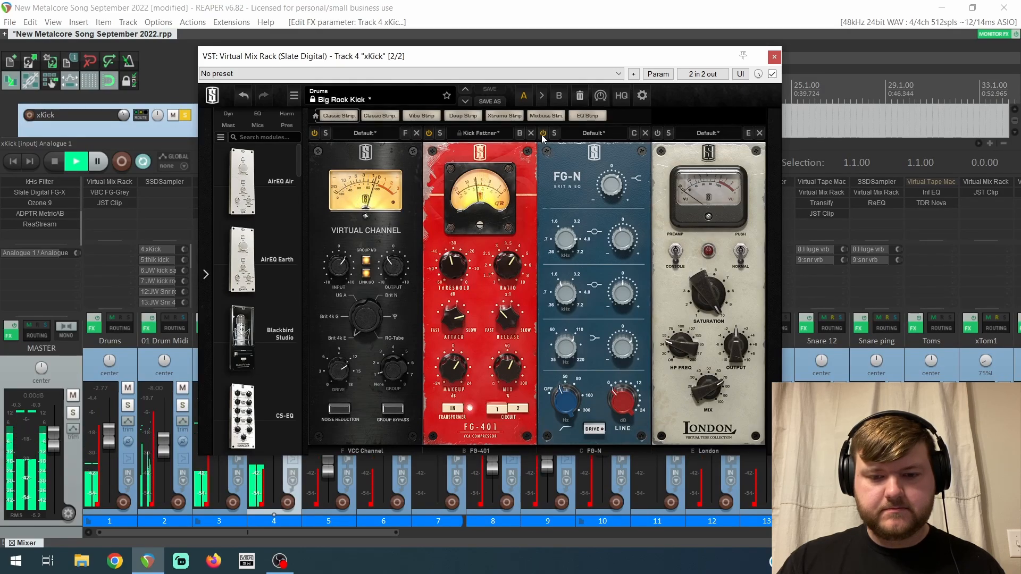
{"action": "left_click", "coordinate": [542, 133]}
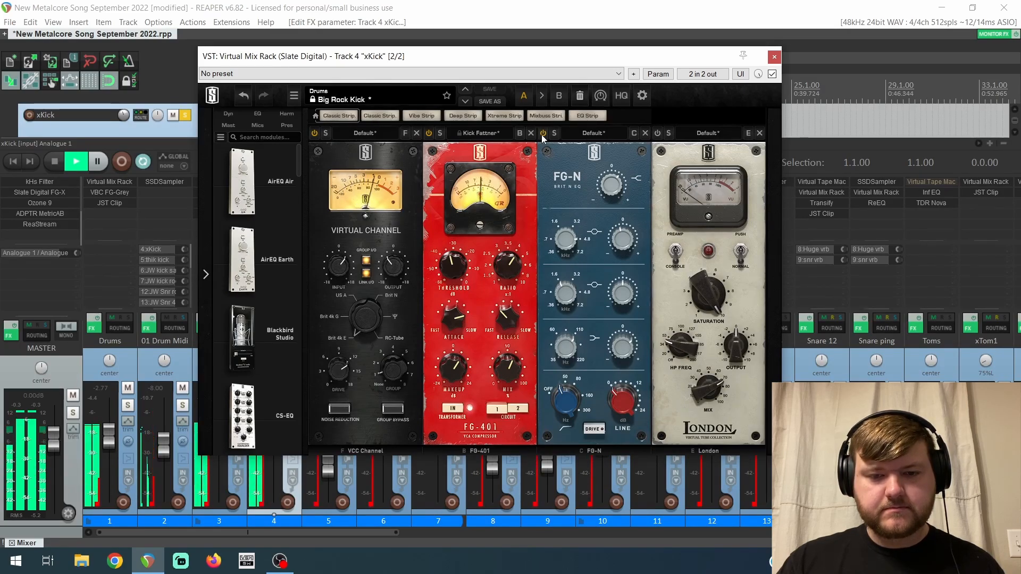
{"action": "left_click", "coordinate": [542, 133]}
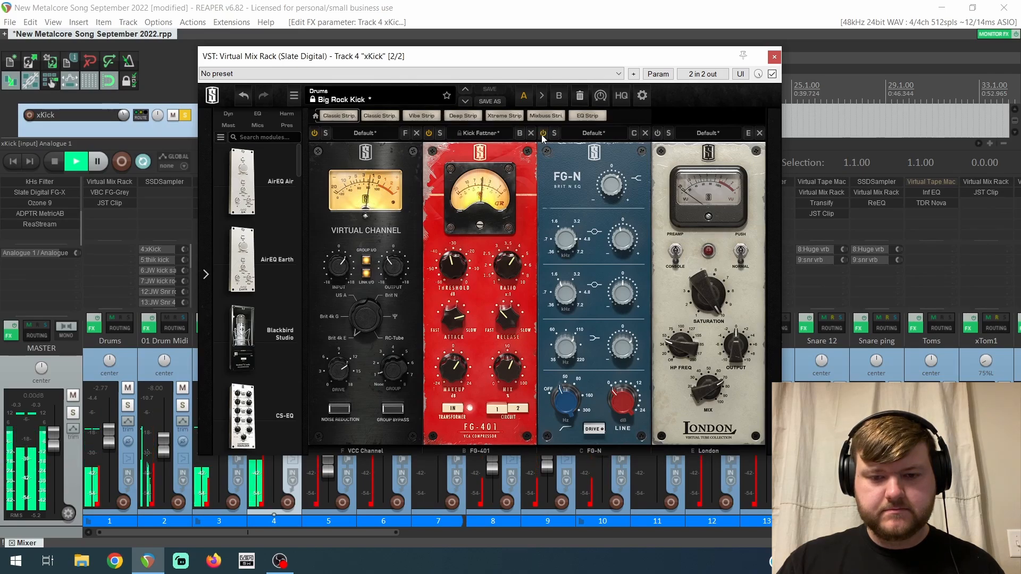
{"action": "key", "text": "space"}
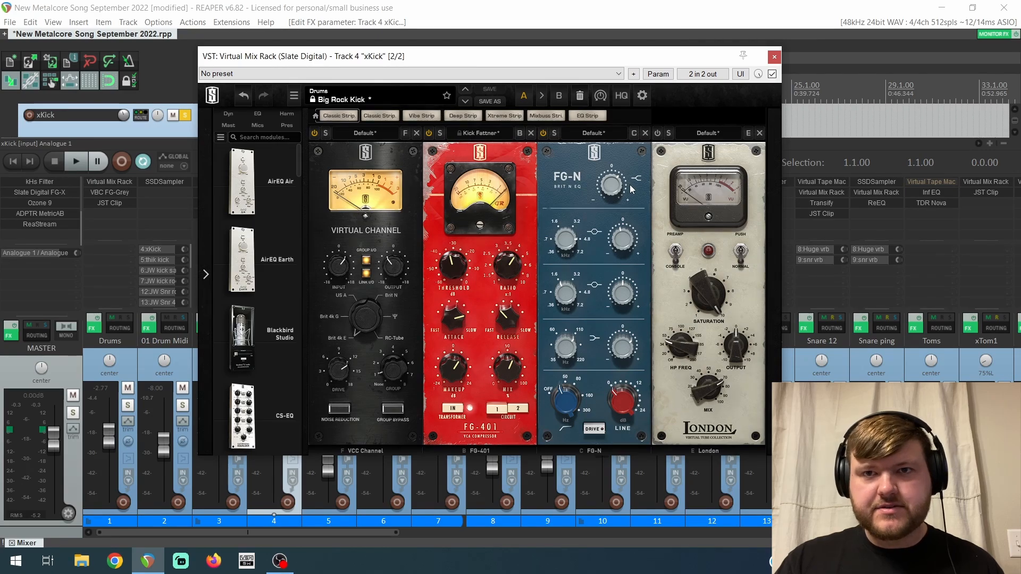
Play xKick and turn on the London saturation module, stop playback, and close Virtual Mix Rack.
{"action": "mouse_move", "coordinate": [631, 188]}
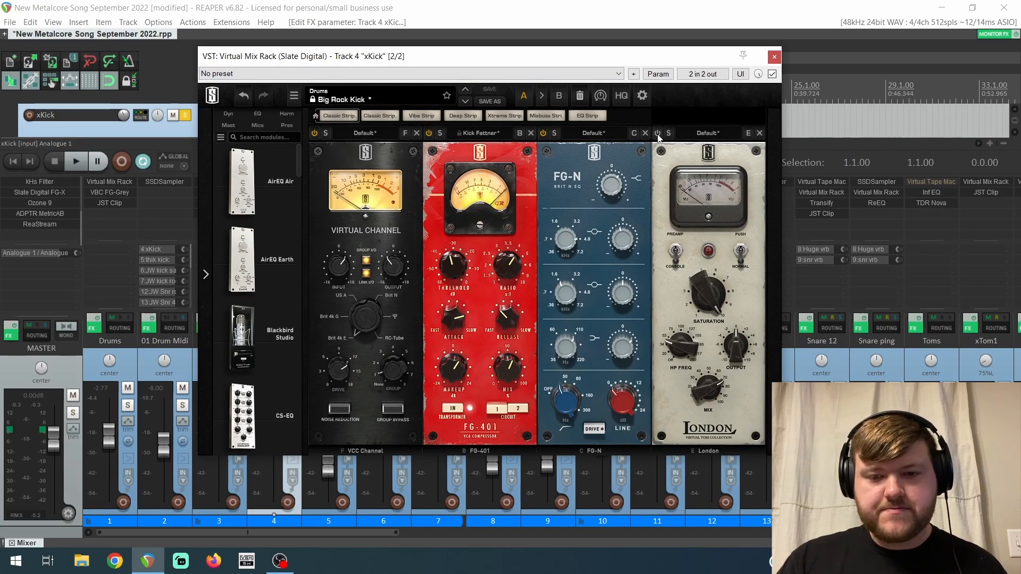
{"action": "key", "text": "space"}
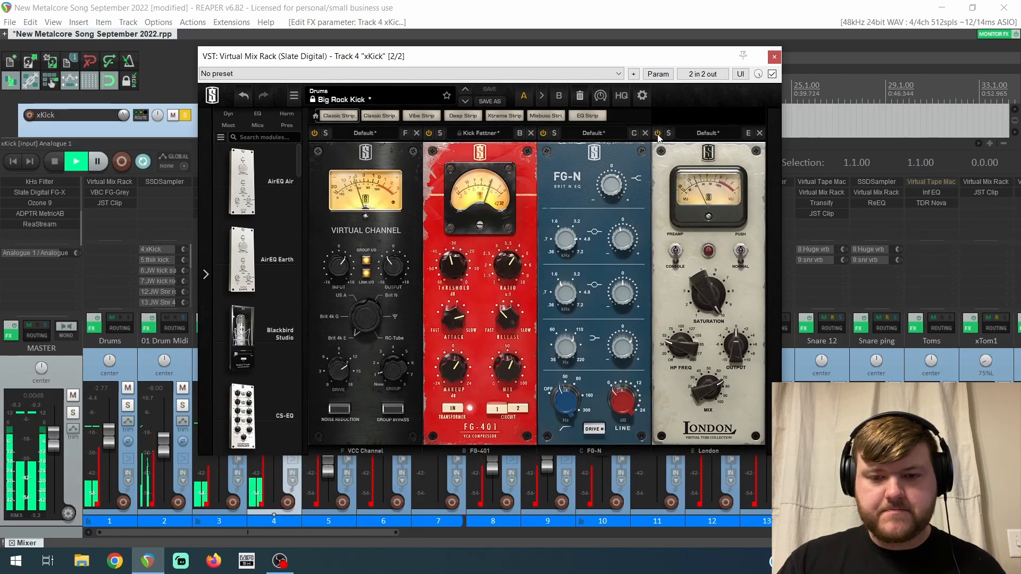
{"action": "key", "text": "space"}
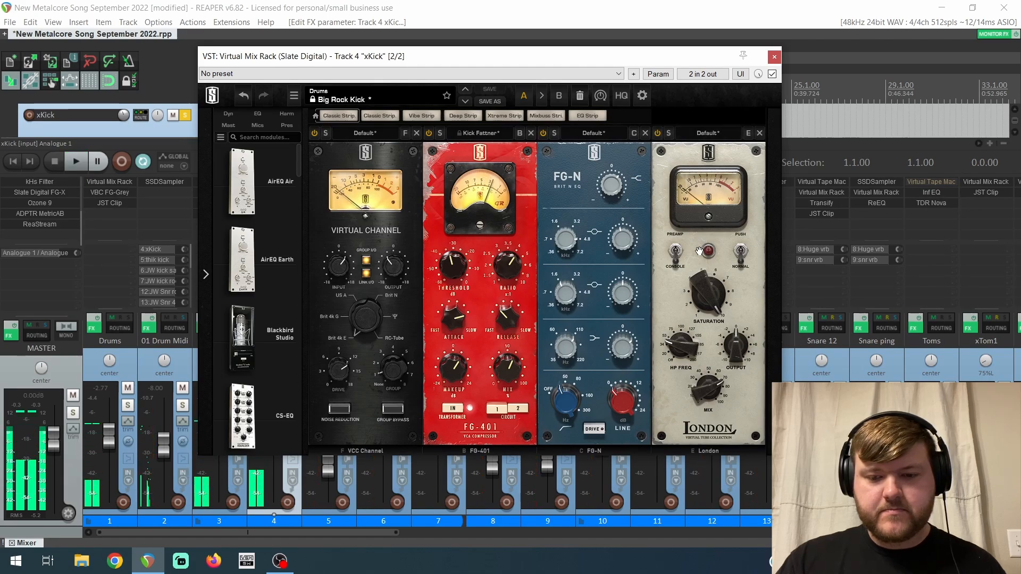
{"action": "left_click", "coordinate": [774, 57]}
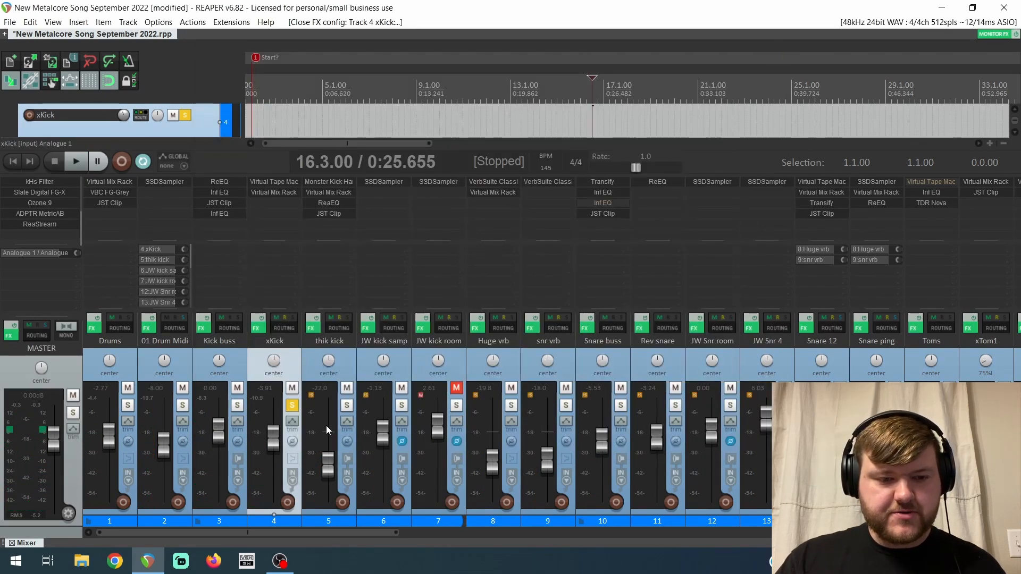
Switch the solo from xKick to thik kick, and view its Monster Kick Hard 1 sampler settings before closing them.
{"action": "left_click", "coordinate": [292, 406]}
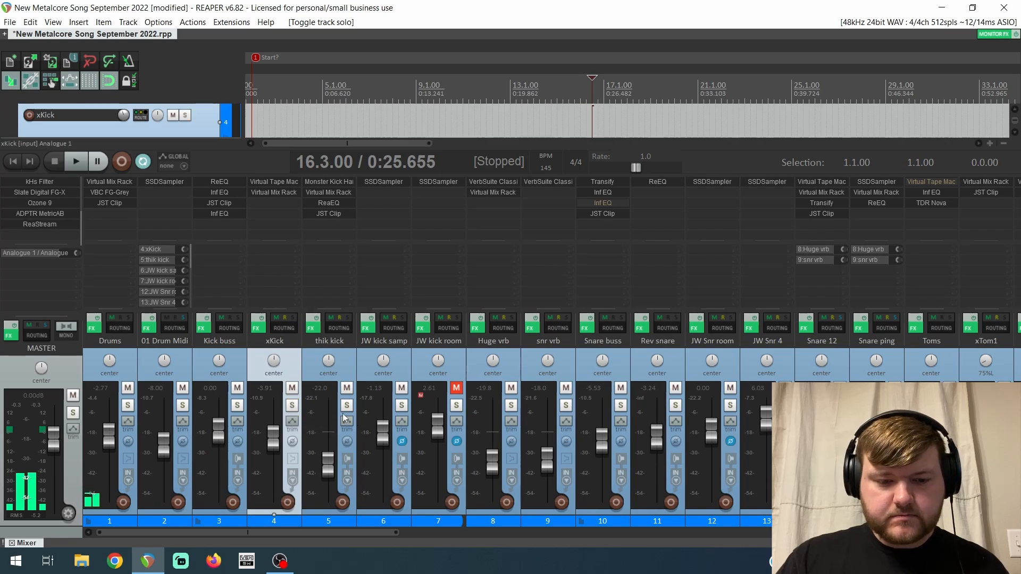
{"action": "left_click", "coordinate": [346, 405]}
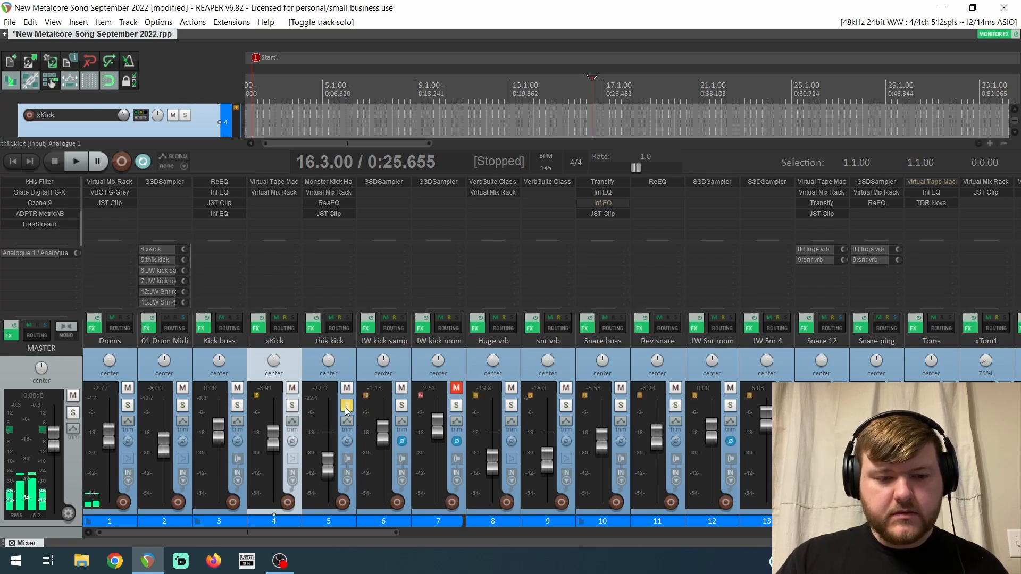
{"action": "left_click", "coordinate": [337, 183]}
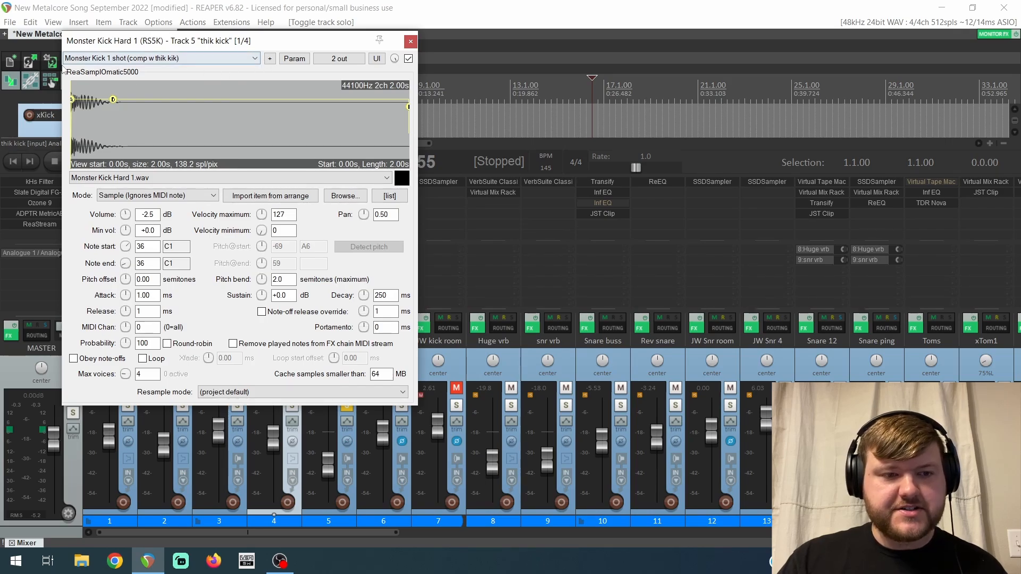
{"action": "left_click", "coordinate": [410, 42]}
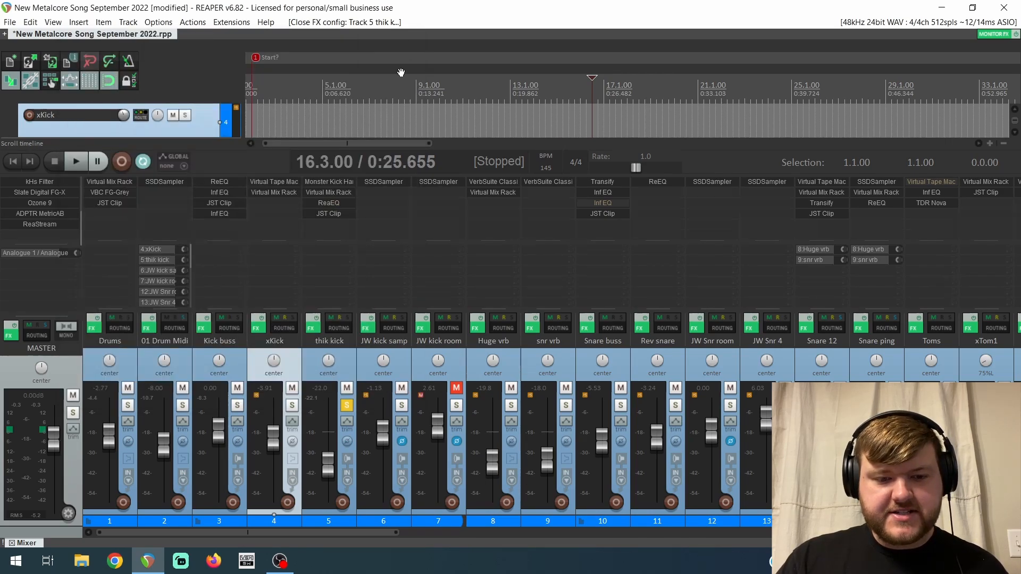
Bypass Virtual Mix Rack, ReaEQ and JST Clip on thik kick, and audition the dry sample.
{"action": "left_click", "coordinate": [329, 194], "text": "shift"}
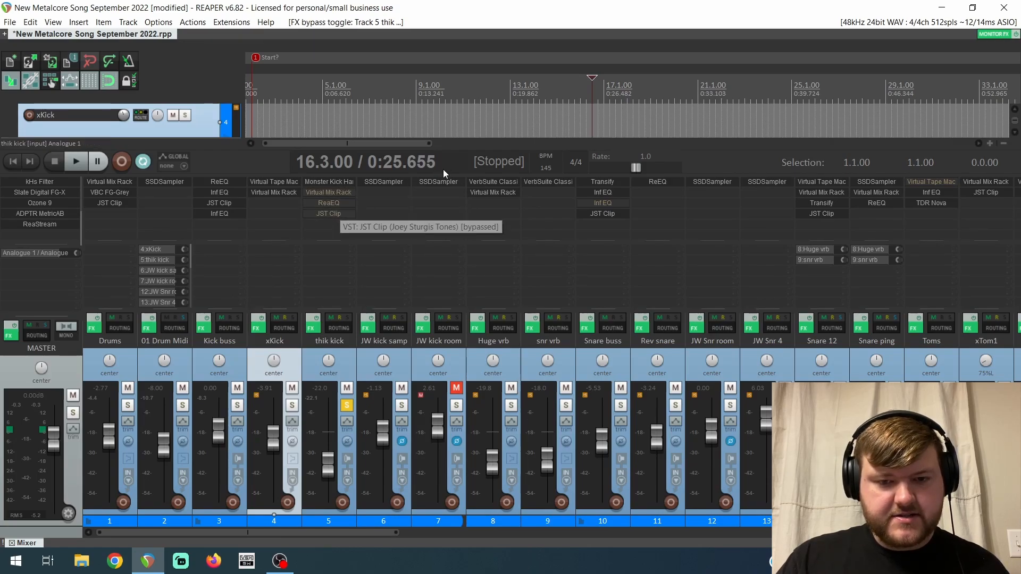
{"action": "key", "text": "space"}
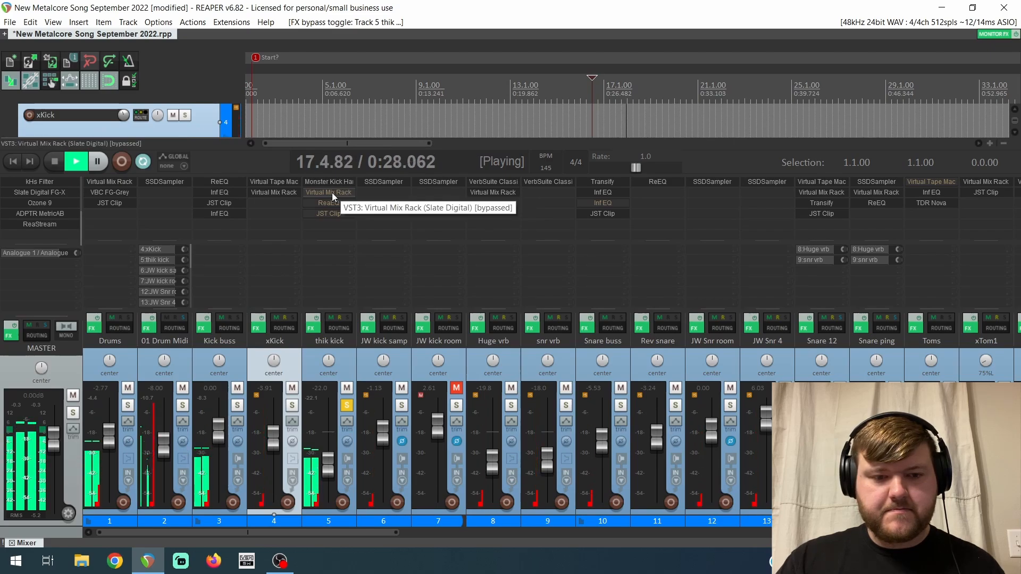
{"action": "key", "text": "space"}
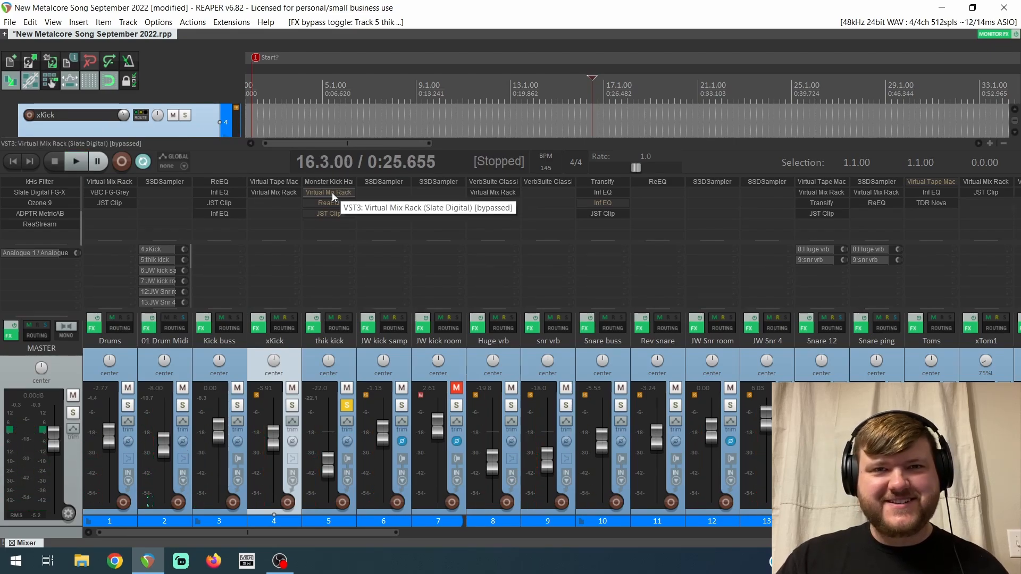
Re-enable Virtual Mix Rack on thik kick, compare it bypassed and active during playback, and close it with processing enabled.
{"action": "left_click", "coordinate": [332, 193], "text": "shift"}
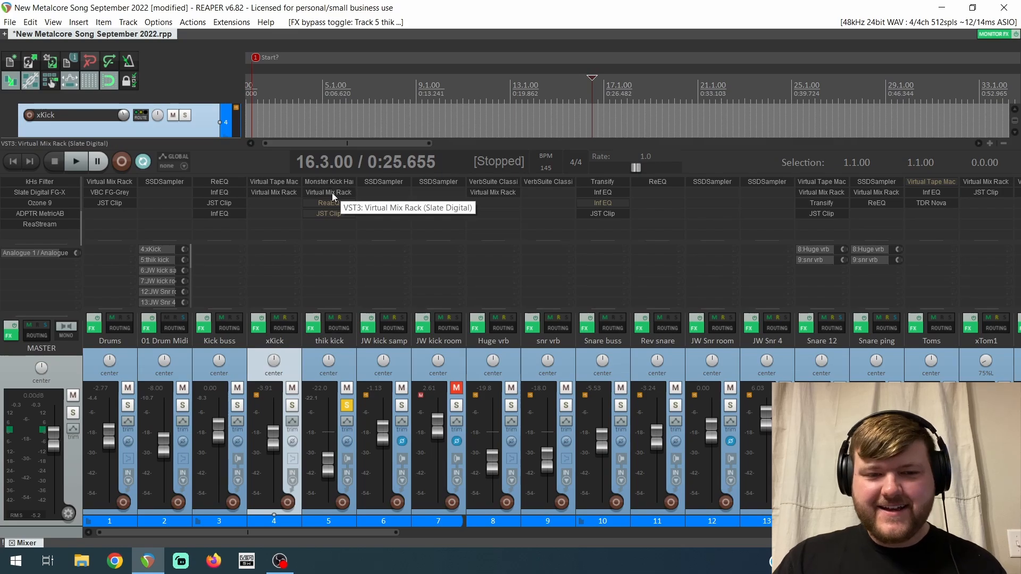
{"action": "left_click", "coordinate": [332, 193]}
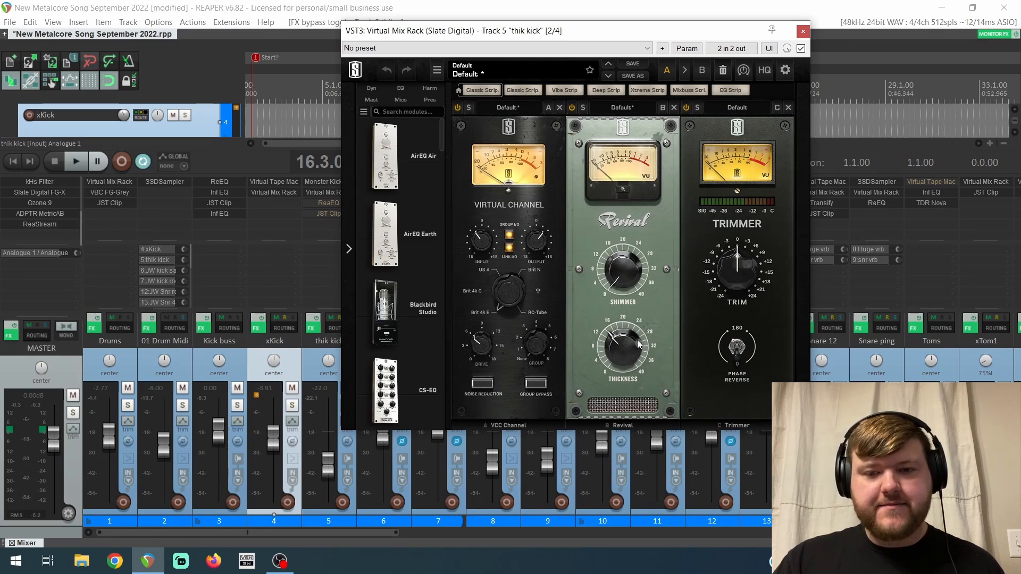
{"action": "mouse_move", "coordinate": [640, 345]}
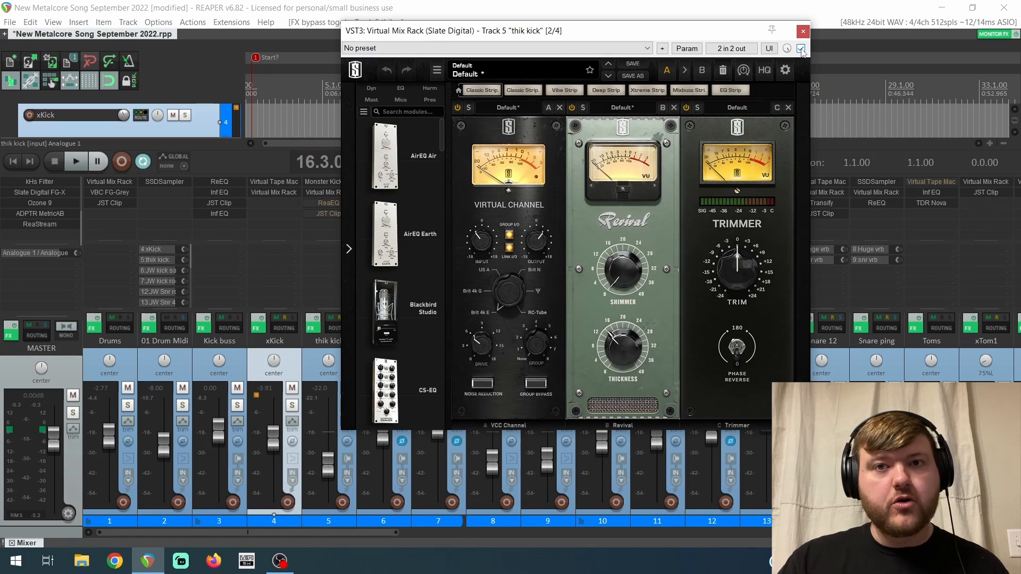
{"action": "key", "text": "space"}
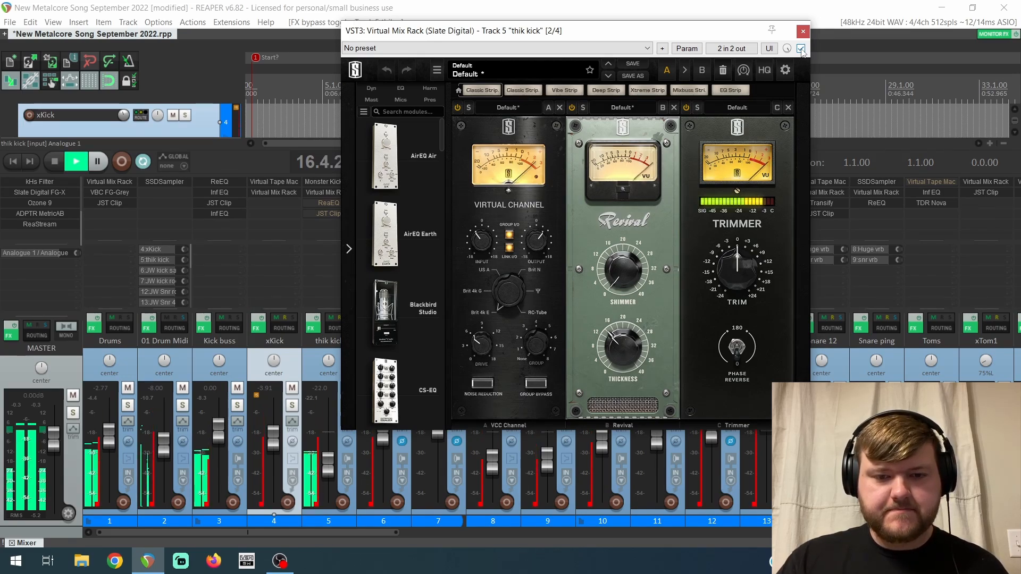
{"action": "left_click", "coordinate": [801, 49]}
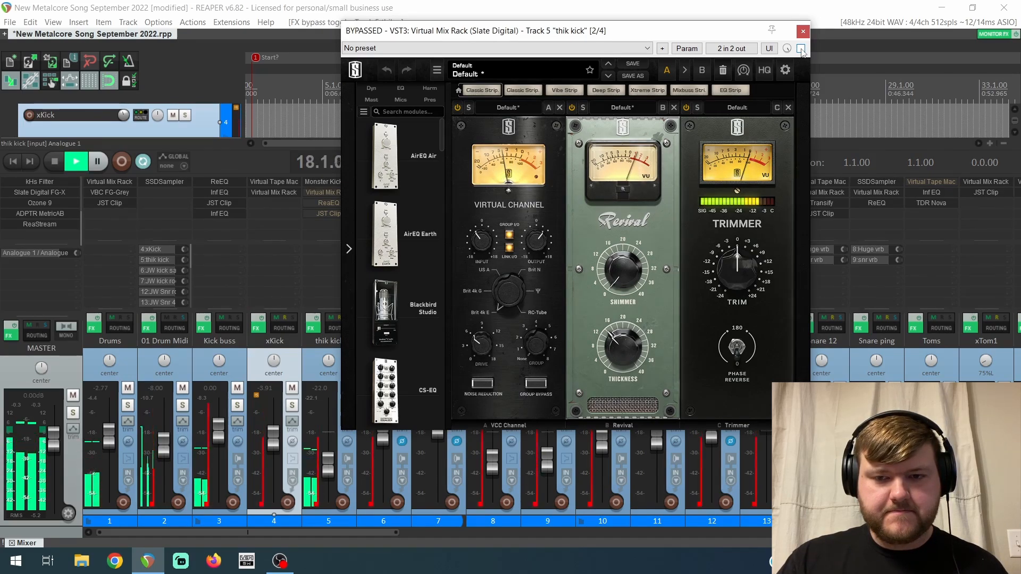
{"action": "left_click", "coordinate": [802, 49]}
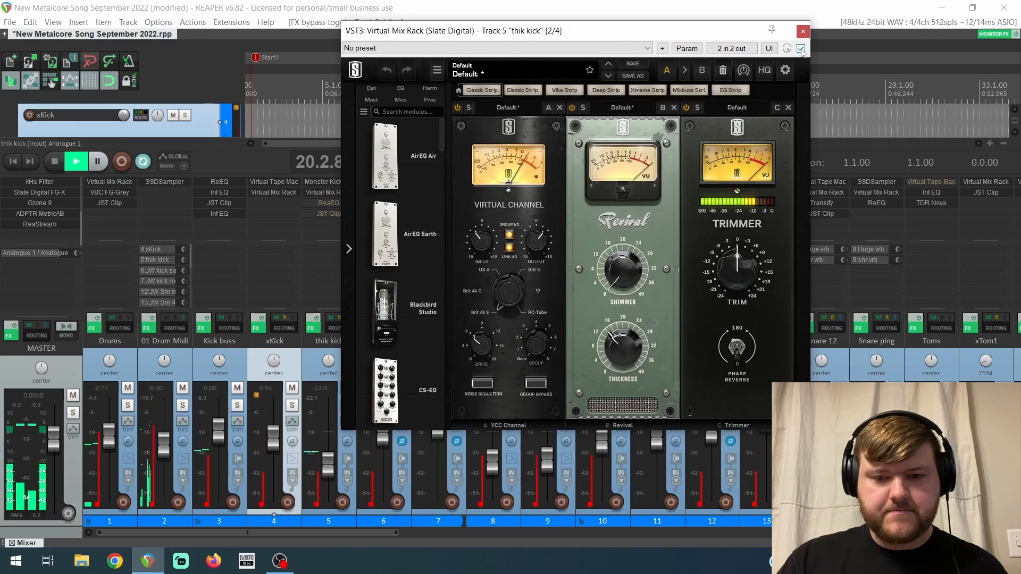
{"action": "left_click", "coordinate": [801, 49]}
{"action": "key", "text": "space"}
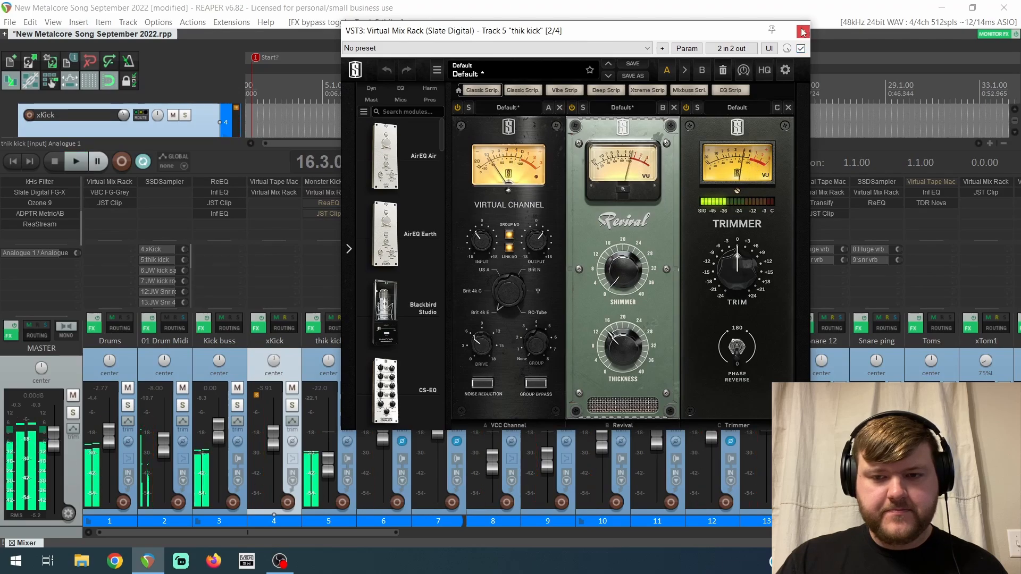
{"action": "left_click", "coordinate": [803, 31]}
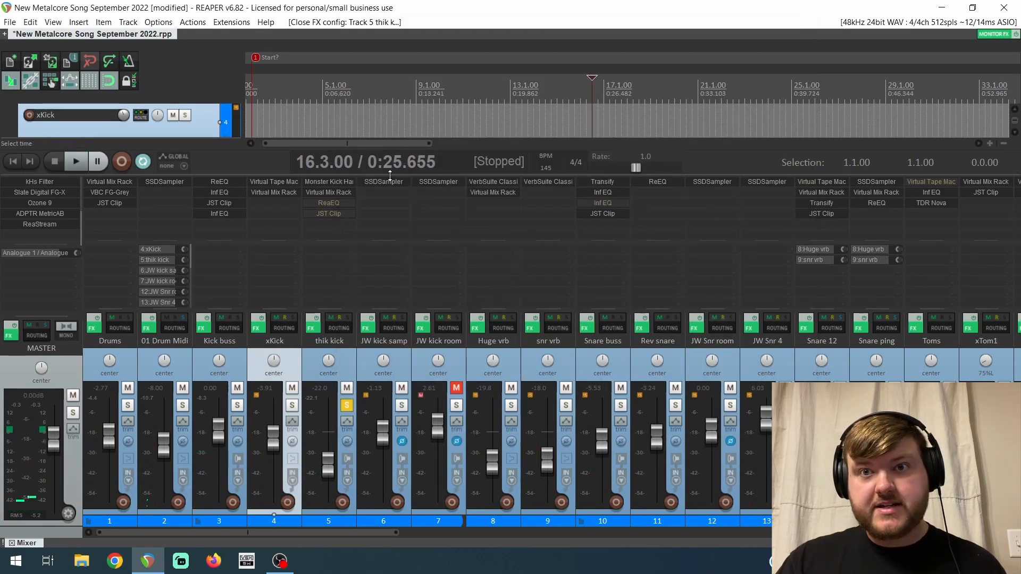
Re-enable and open ReaEQ on thik kick, and play the track while comparing the equalizer bypassed and active.
{"action": "left_click", "coordinate": [341, 202], "text": "shift"}
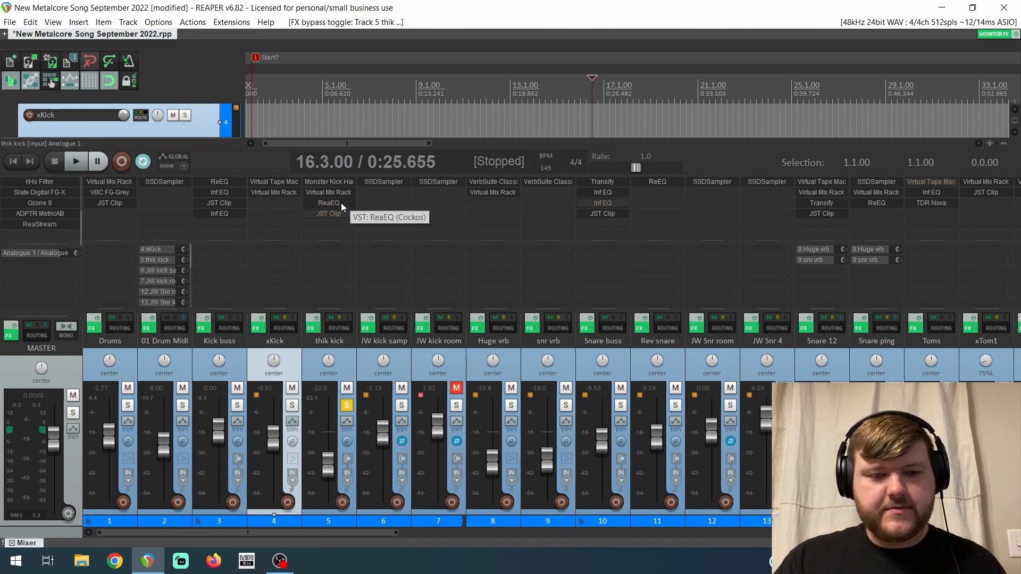
{"action": "left_click", "coordinate": [340, 203]}
{"action": "left_click_drag", "start_coordinate": [125, 43], "coordinate": [589, 152]}
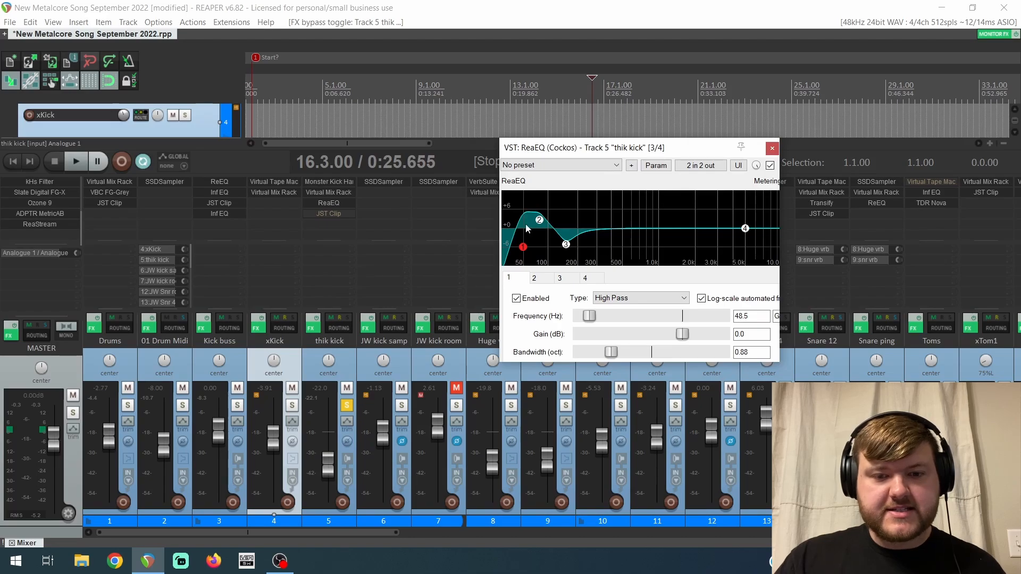
{"action": "left_click", "coordinate": [770, 166]}
{"action": "key", "text": "space"}
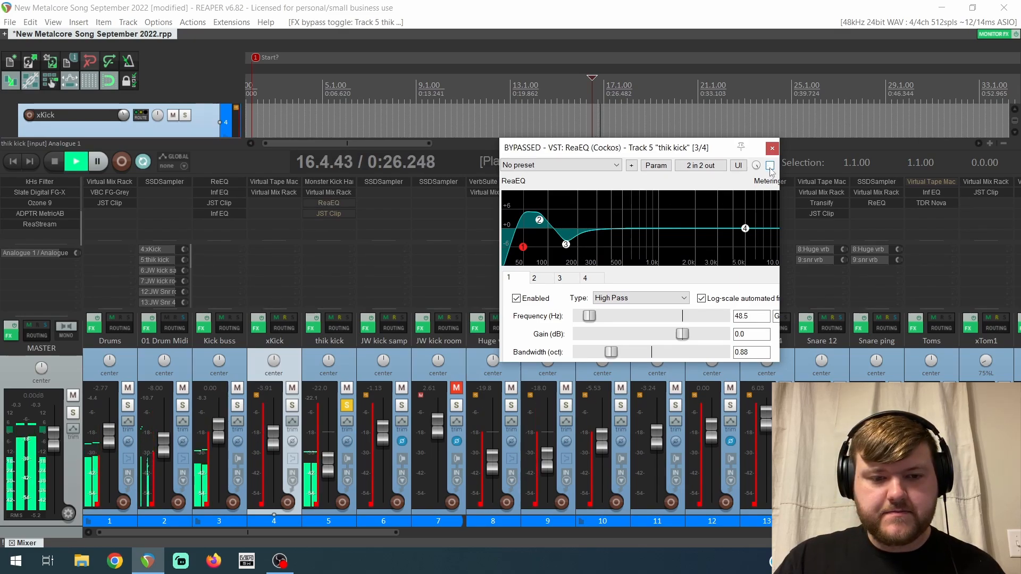
{"action": "left_click", "coordinate": [770, 165]}
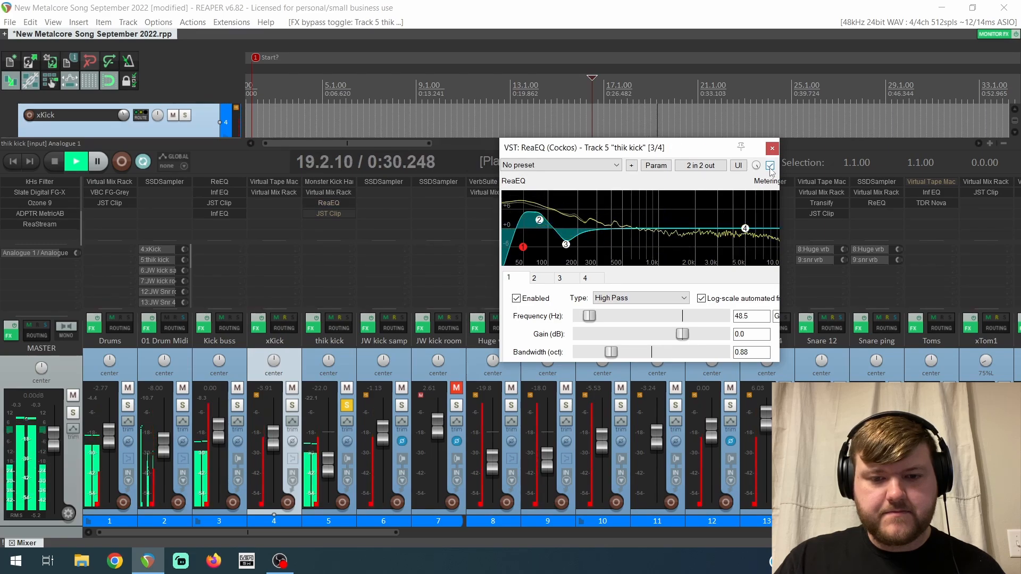
{"action": "key", "text": "space"}
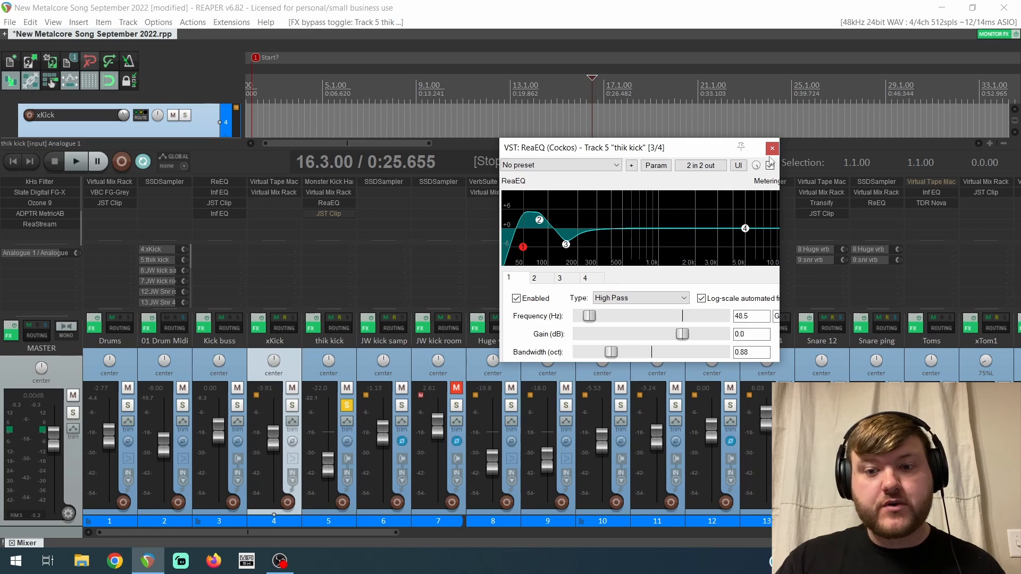
Repeat the ReaEQ bypass comparison on thik kick during playback, leave the equalizer enabled, and close its window.
{"action": "key", "text": "space"}
{"action": "left_click", "coordinate": [770, 165]}
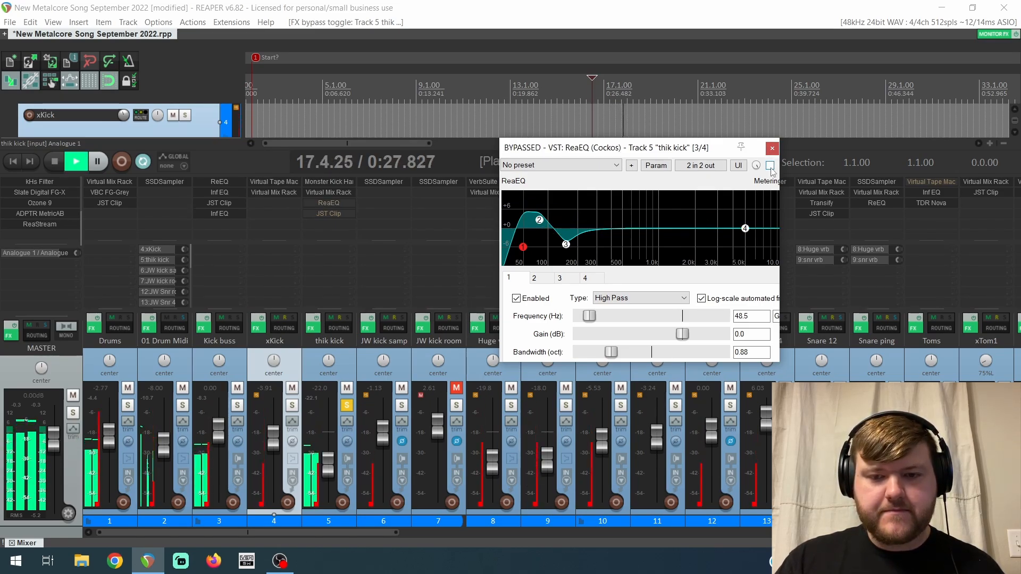
{"action": "left_click", "coordinate": [770, 166]}
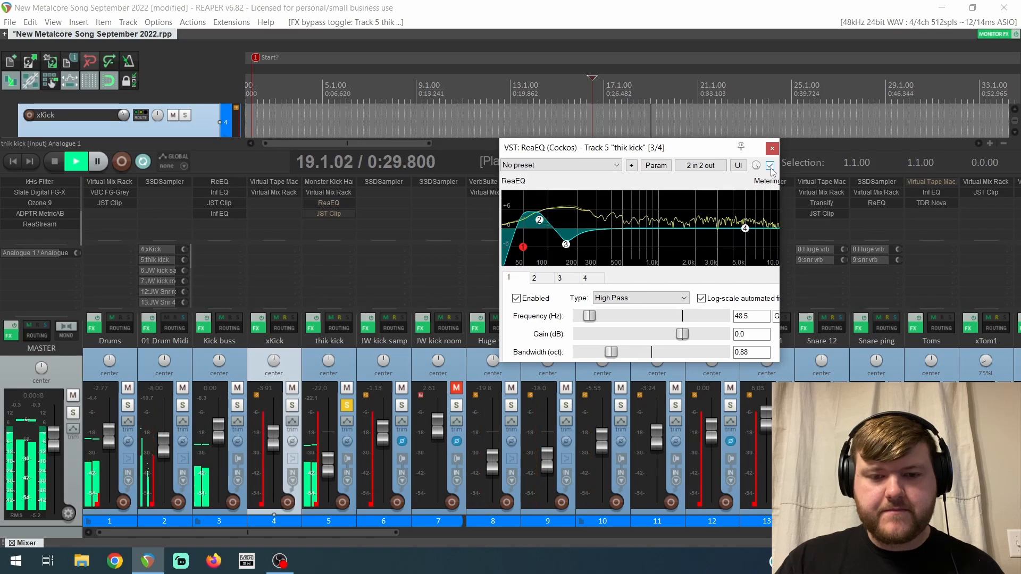
{"action": "key", "text": "space"}
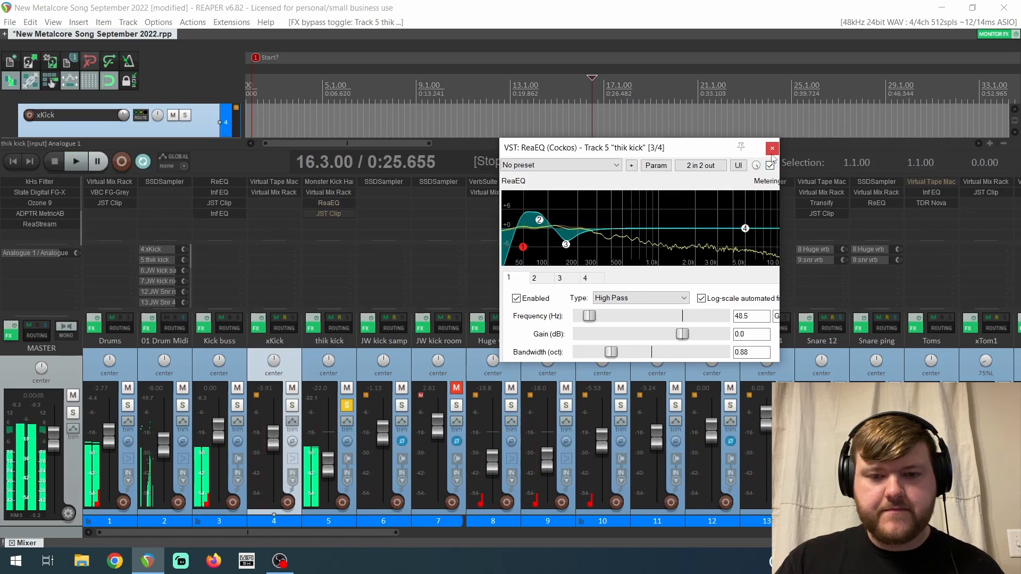
{"action": "left_click", "coordinate": [772, 150]}
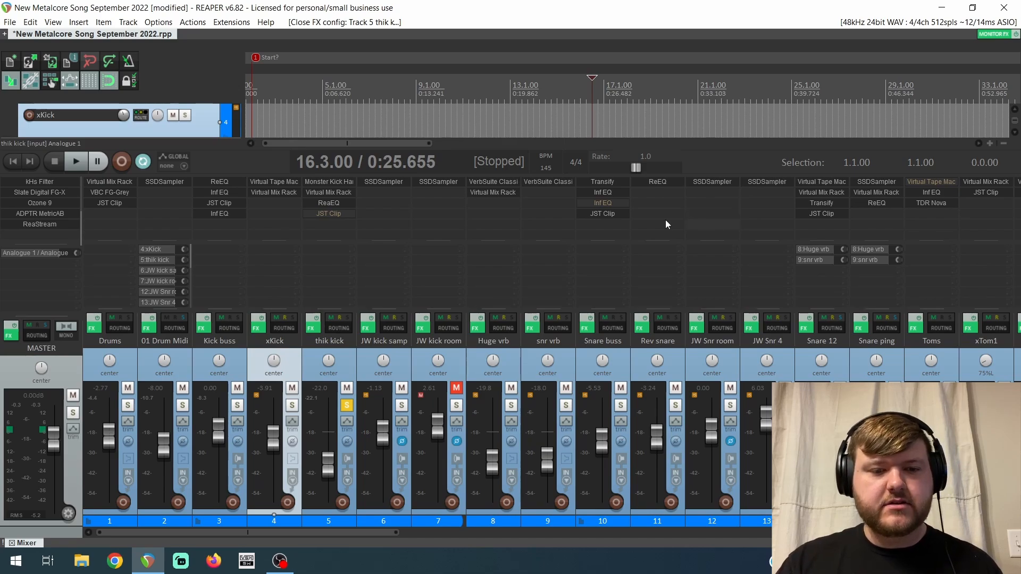
Re-enable JST Clip on thik kick, open its window and move it clear of the effects list.
{"action": "left_click", "coordinate": [321, 213], "text": "shift"}
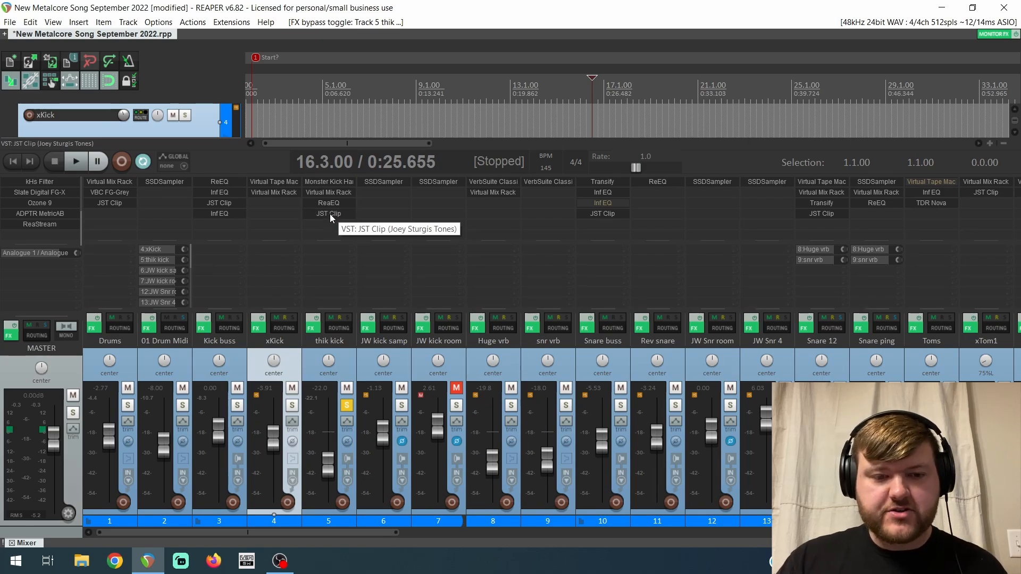
{"action": "left_click", "coordinate": [330, 214]}
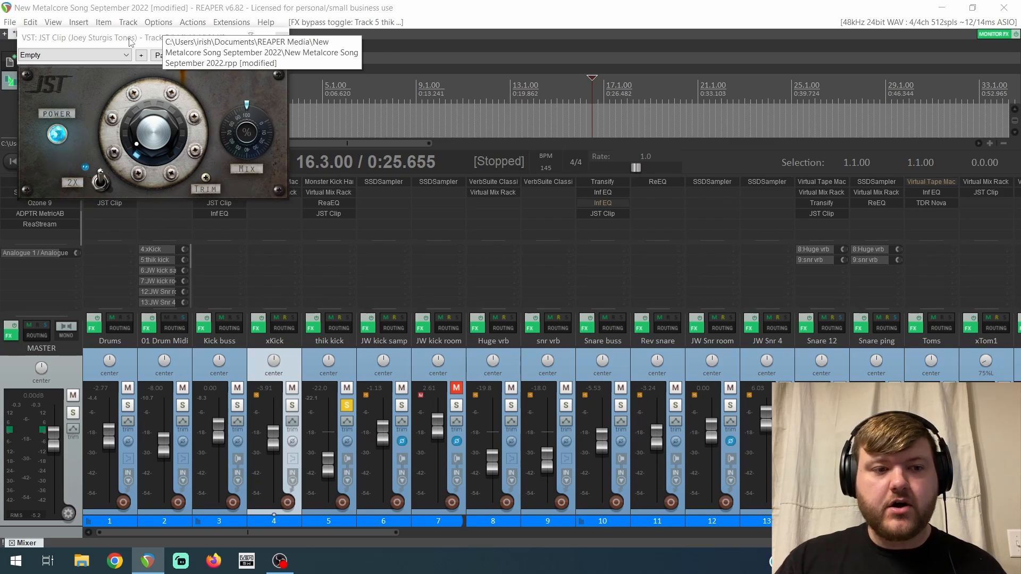
{"action": "key", "text": "Escape"}
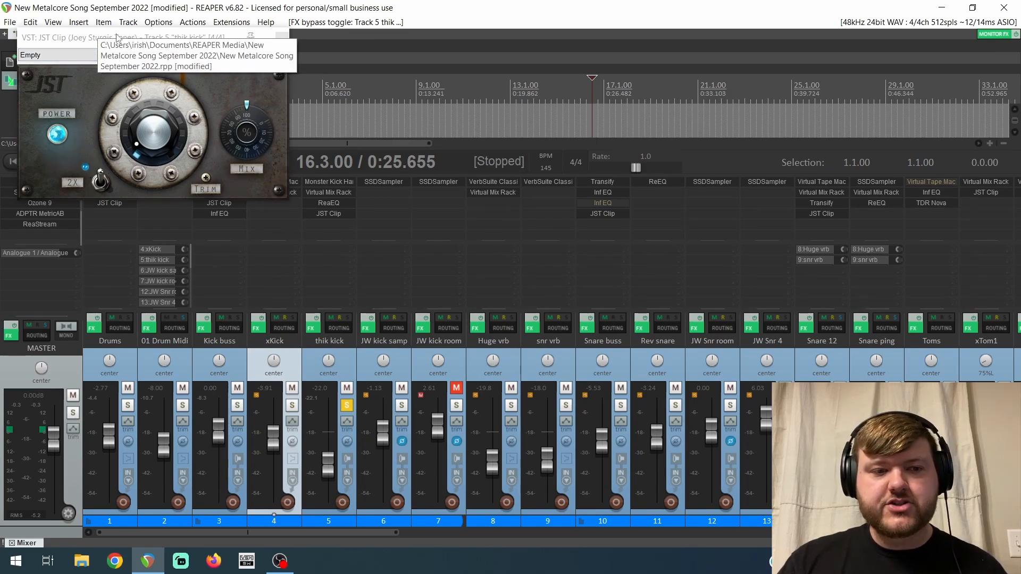
{"action": "left_click_drag", "start_coordinate": [117, 37], "coordinate": [612, 113]}
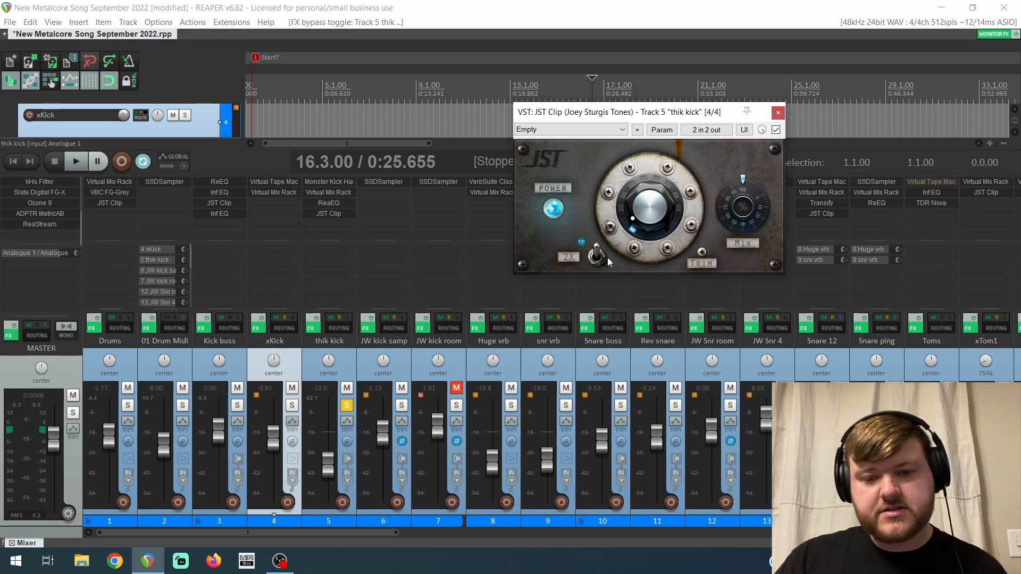
Compare JST Clip on thik kick bypassed and active during playback, and close its window with the clipper enabled.
{"action": "left_click", "coordinate": [776, 130]}
{"action": "key", "text": "space"}
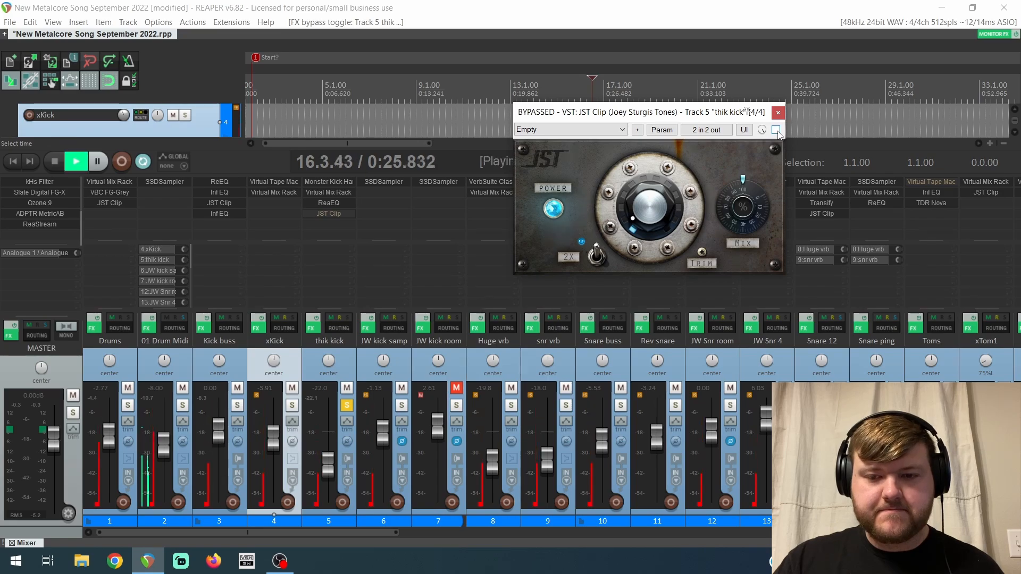
{"action": "left_click", "coordinate": [776, 130]}
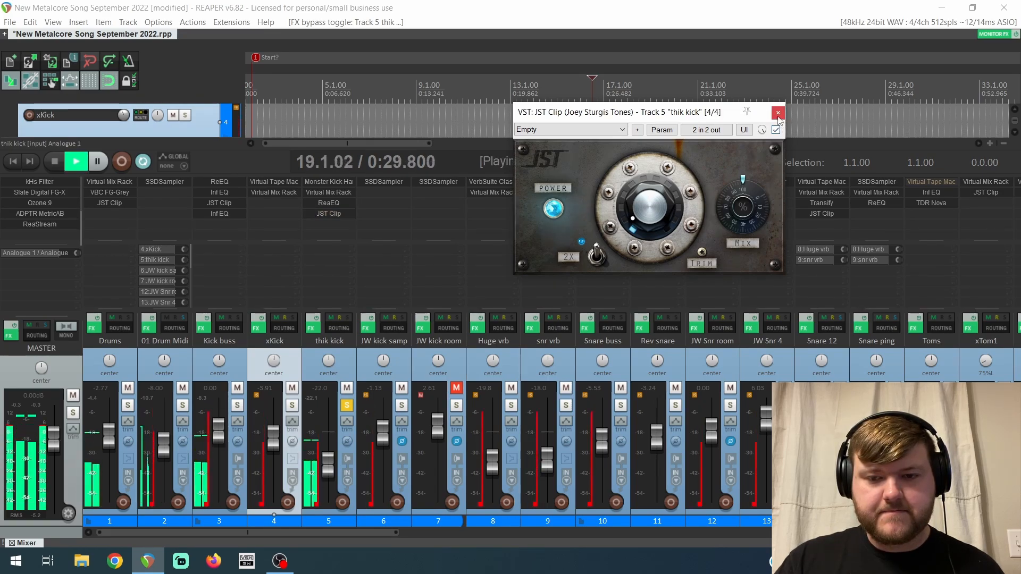
{"action": "key", "text": "space"}
{"action": "left_click", "coordinate": [778, 114]}
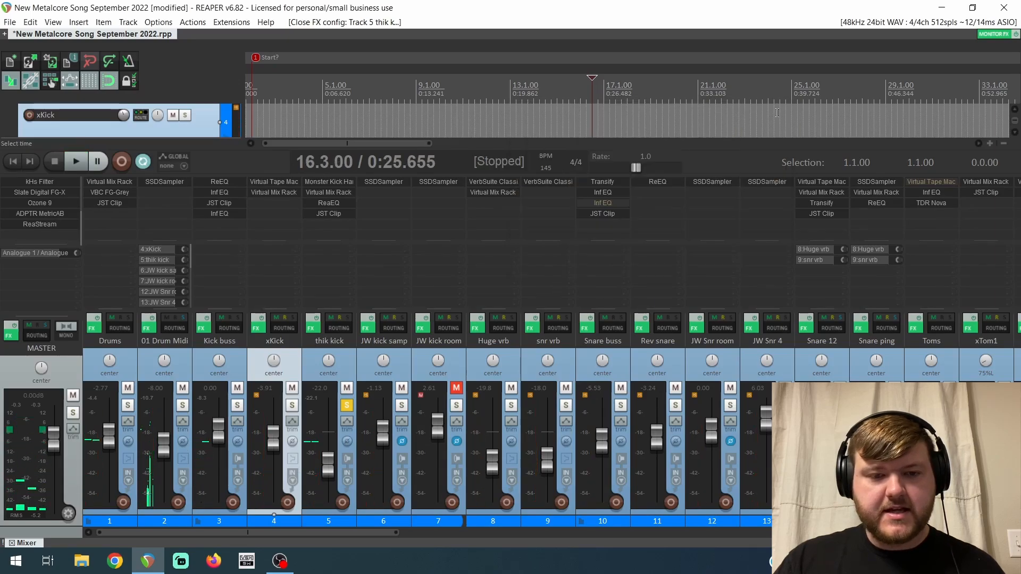
Inspect the SSDSampler instrument on the JW kick samp track and close its window.
{"action": "left_click", "coordinate": [391, 188]}
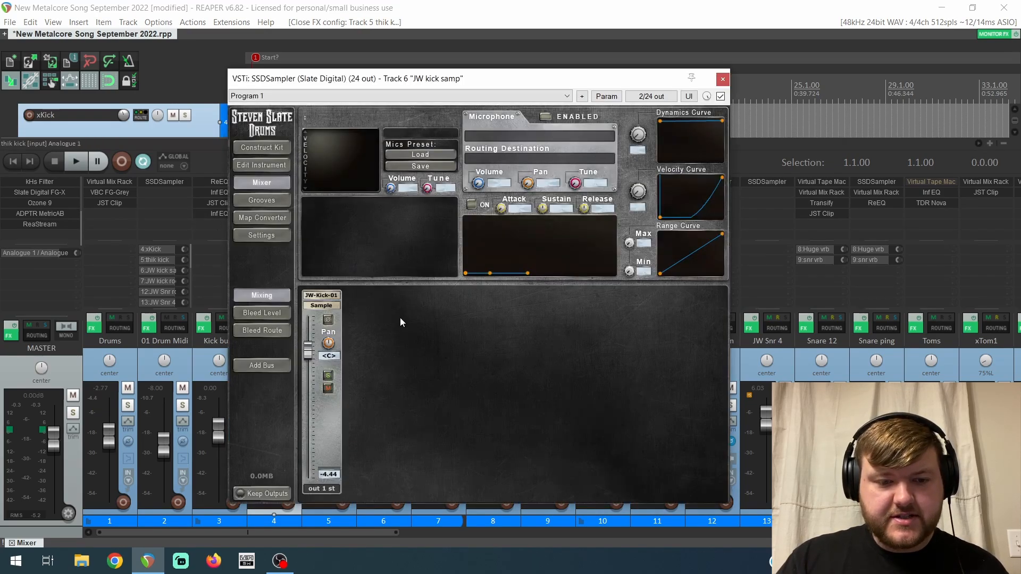
{"action": "left_click", "coordinate": [723, 80]}
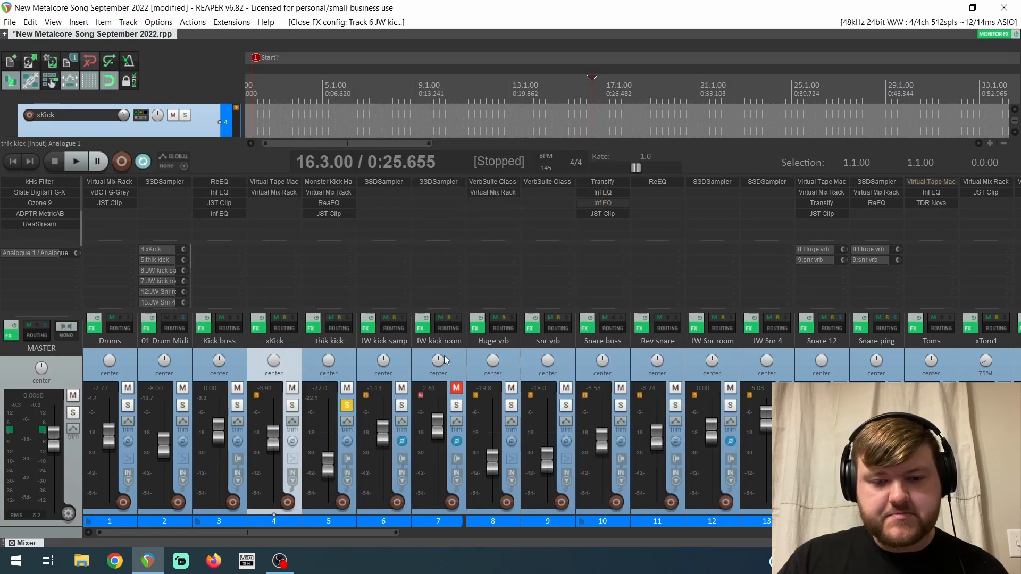
Solo only the Kick buss and bypass its JST Clip and both Inf EQ effects.
{"action": "left_click", "coordinate": [208, 355]}
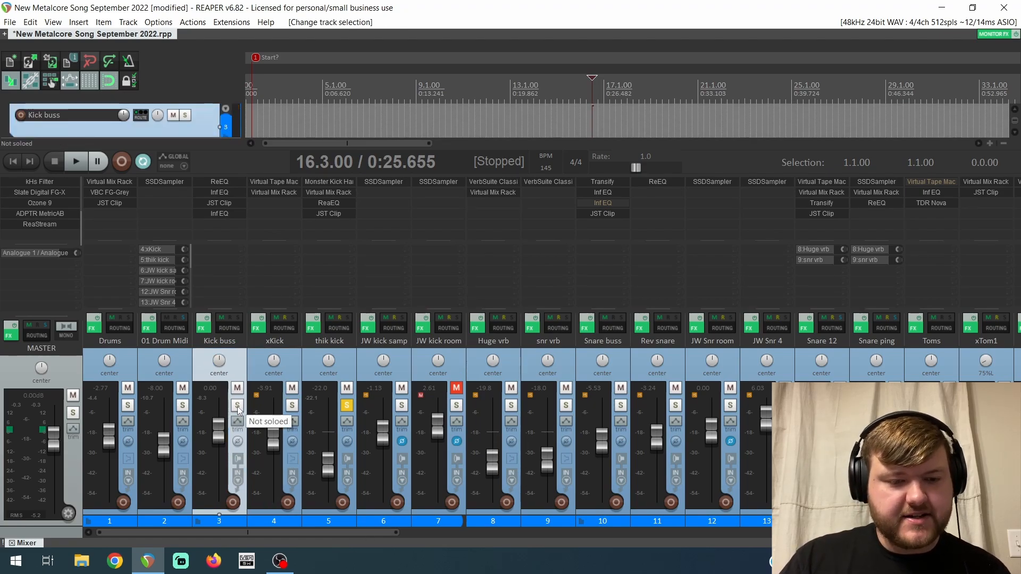
{"action": "left_click", "coordinate": [237, 406]}
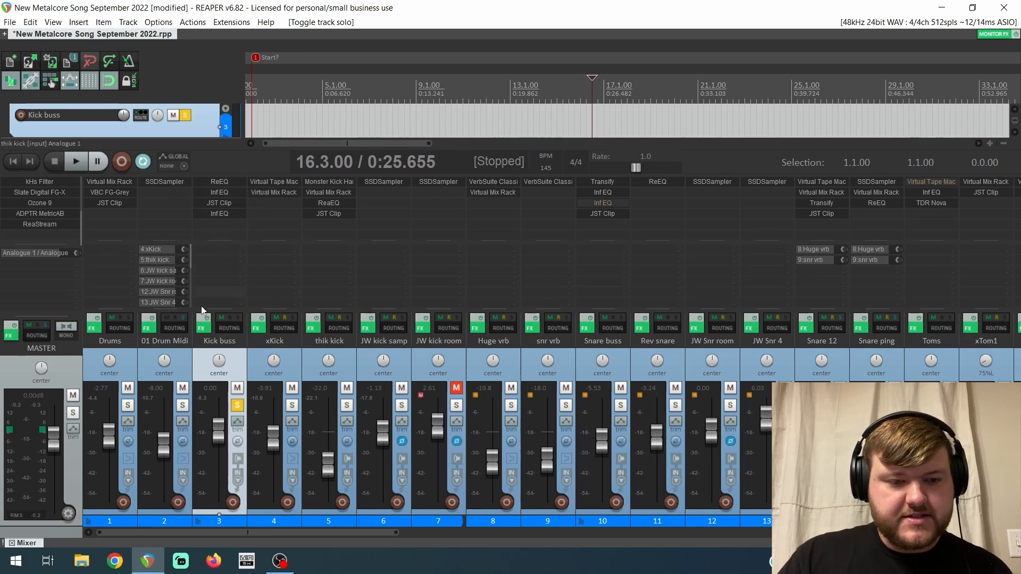
{"action": "left_click", "coordinate": [222, 214], "text": "shift"}
{"action": "left_click", "coordinate": [225, 204], "text": "shift"}
{"action": "left_click", "coordinate": [227, 193], "text": "shift"}
Open ReEQ on the Kick buss, compare it bypassed and active during playback, and close it with the equalizer enabled.
{"action": "left_click", "coordinate": [219, 181]}
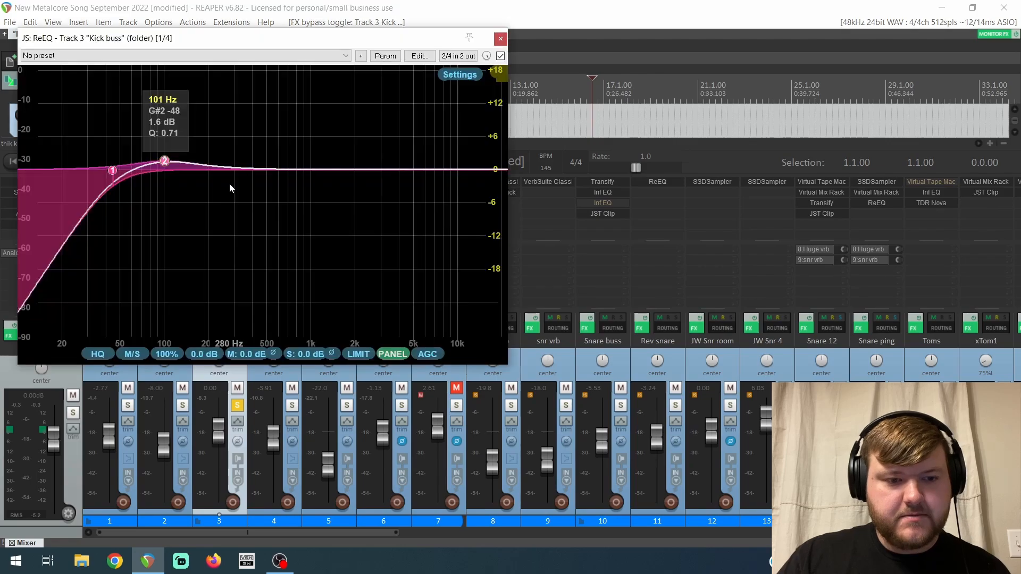
{"action": "left_click_drag", "start_coordinate": [232, 21], "coordinate": [623, 16]}
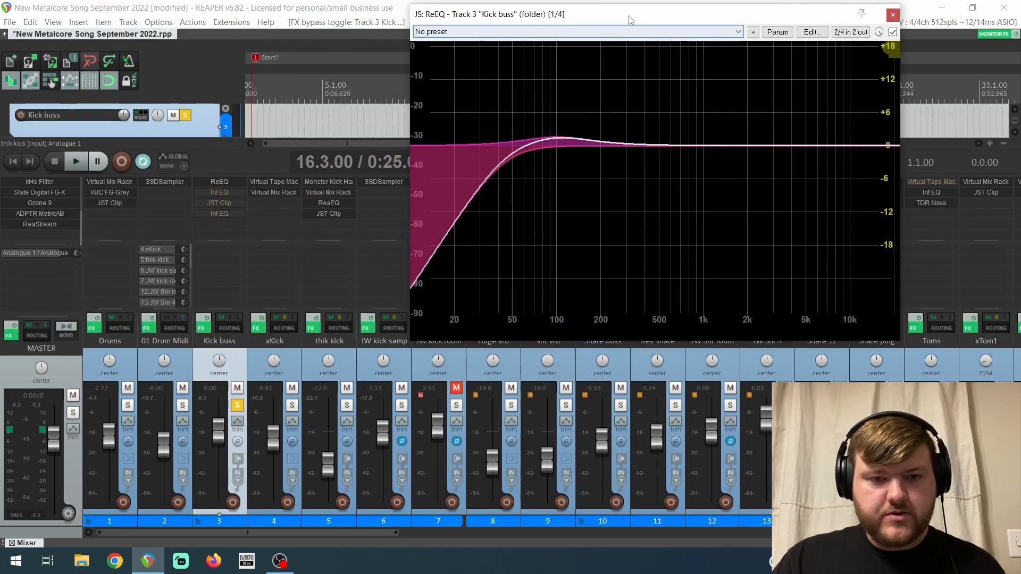
{"action": "key", "text": "space"}
{"action": "left_click", "coordinate": [893, 32]}
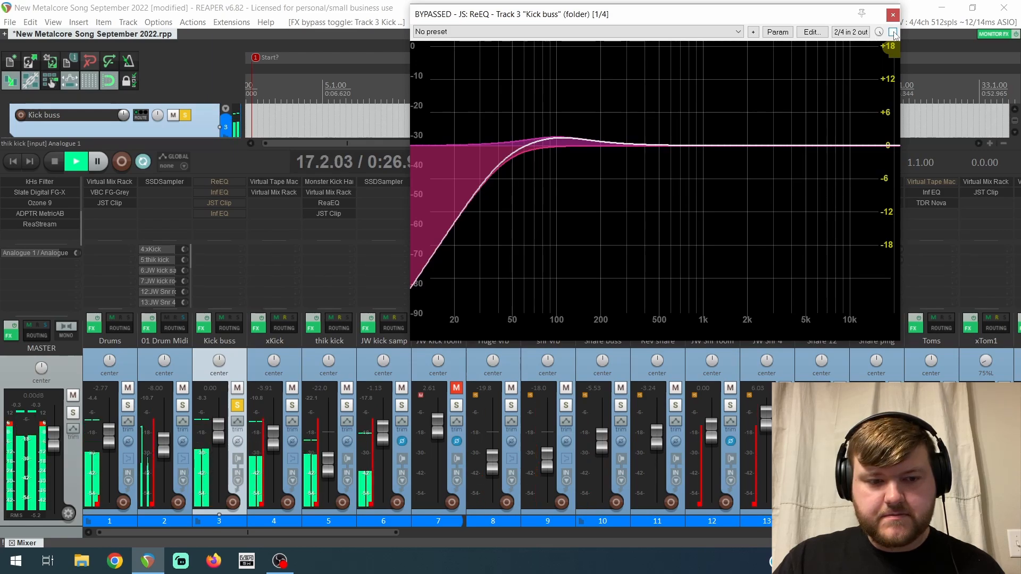
{"action": "left_click", "coordinate": [893, 32]}
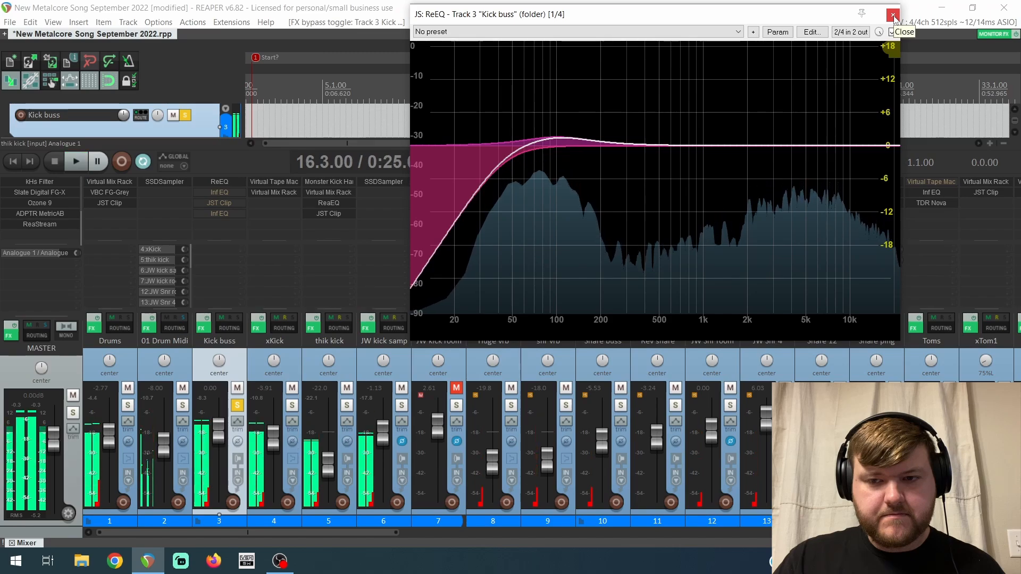
{"action": "left_click", "coordinate": [893, 16]}
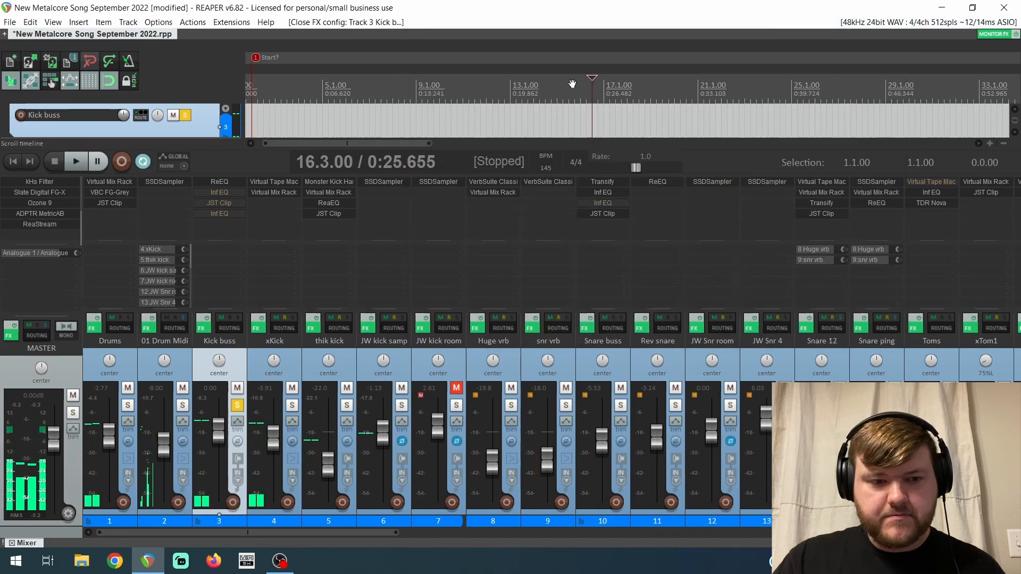
Re-enable the first Inf EQ on the Kick buss, audition its low-cut band soloed during playback, and close the equalizer.
{"action": "left_click", "coordinate": [225, 192], "text": "shift"}
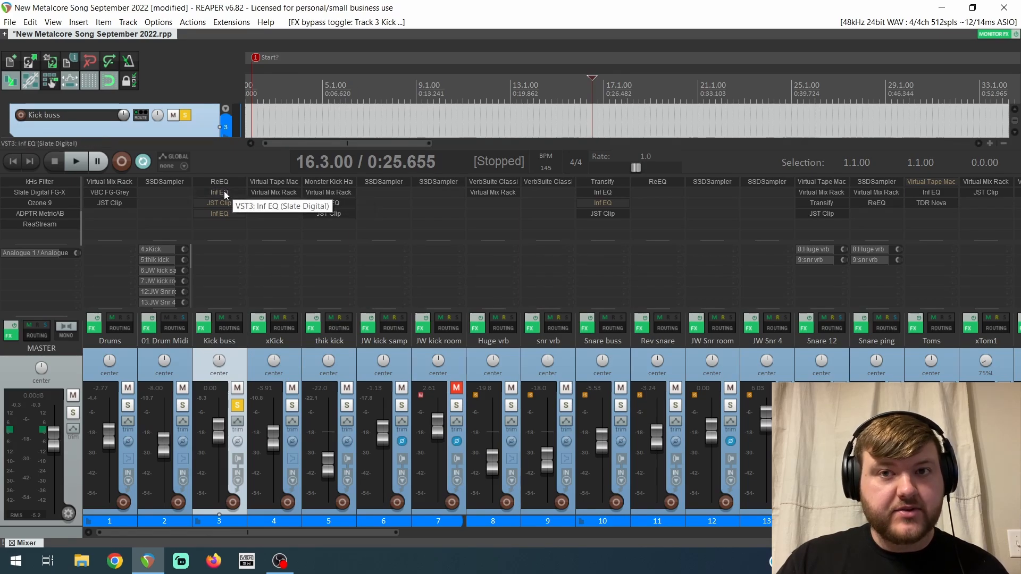
{"action": "left_click", "coordinate": [224, 192]}
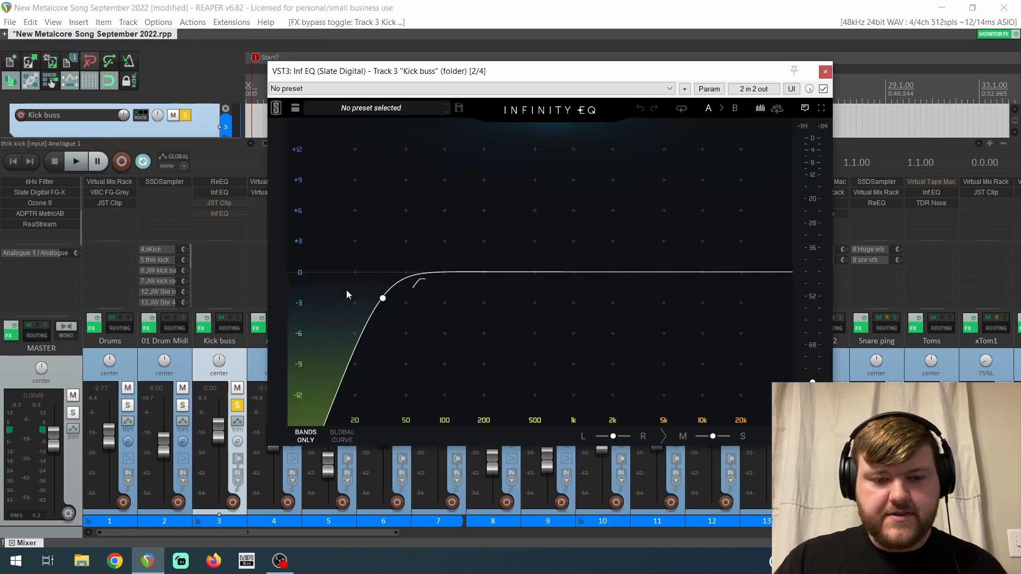
{"action": "left_click", "coordinate": [382, 298]}
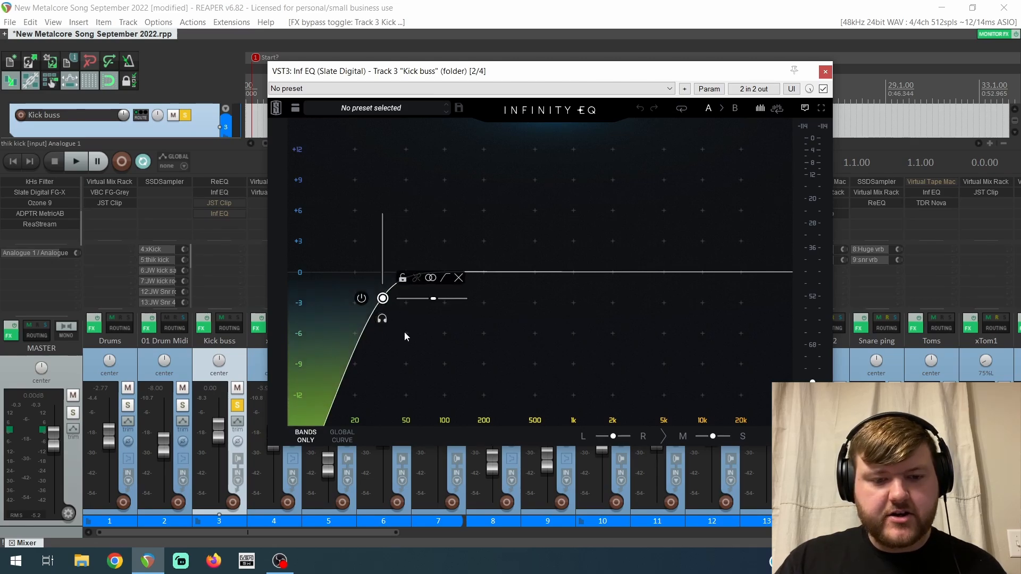
{"action": "key", "text": "space"}
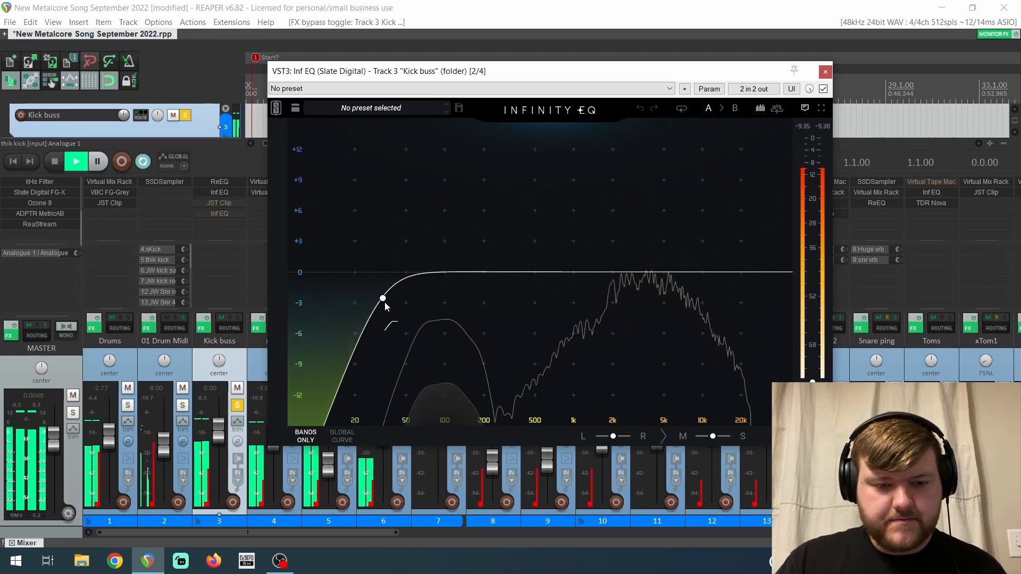
{"action": "left_click", "coordinate": [382, 319]}
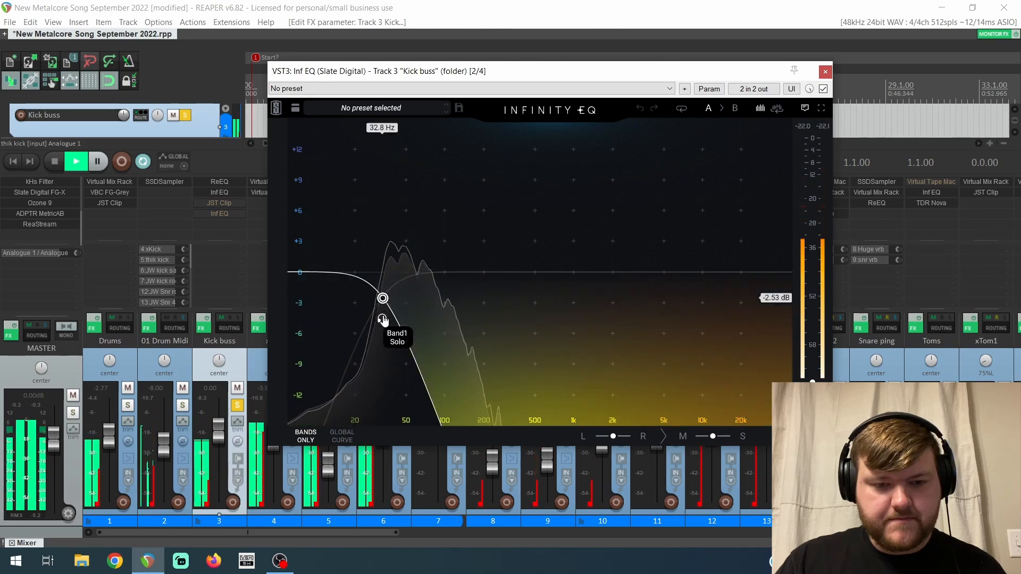
{"action": "left_click", "coordinate": [382, 319]}
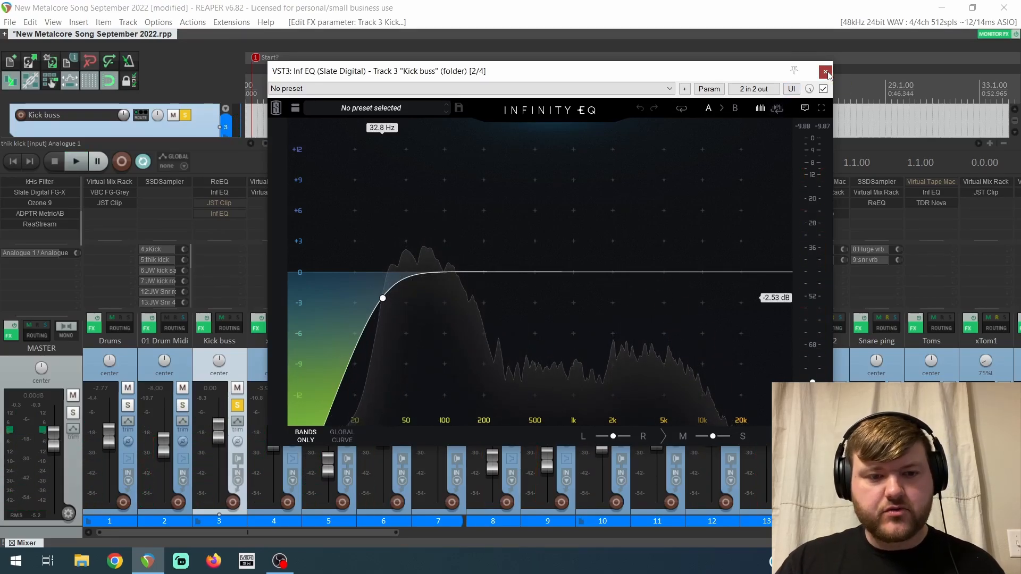
{"action": "left_click", "coordinate": [826, 72]}
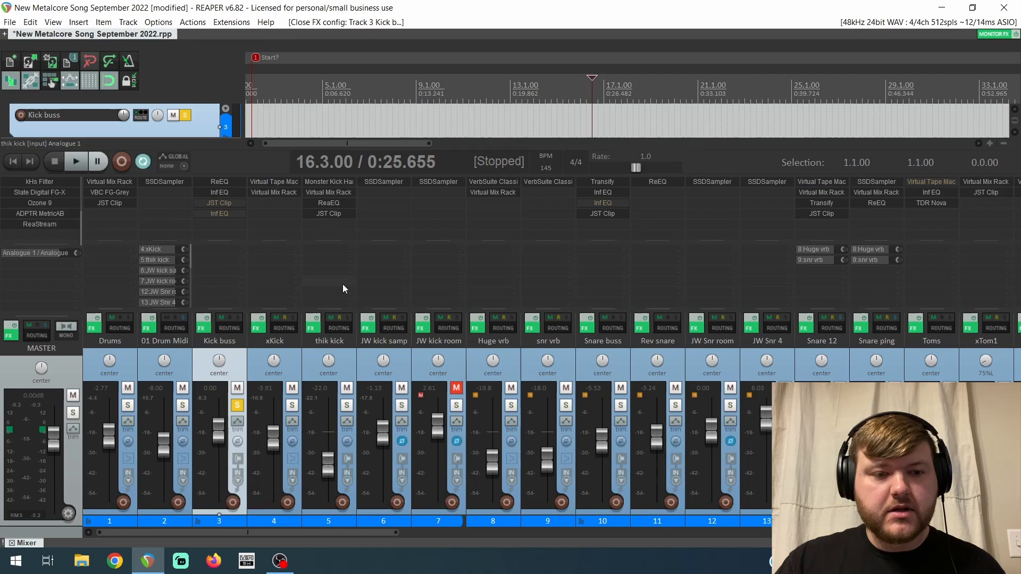
Re-enable JST Clip on the Kick buss, compare it active and bypassed during playback, and close it with the clipper enabled.
{"action": "left_click", "coordinate": [232, 203], "text": "shift"}
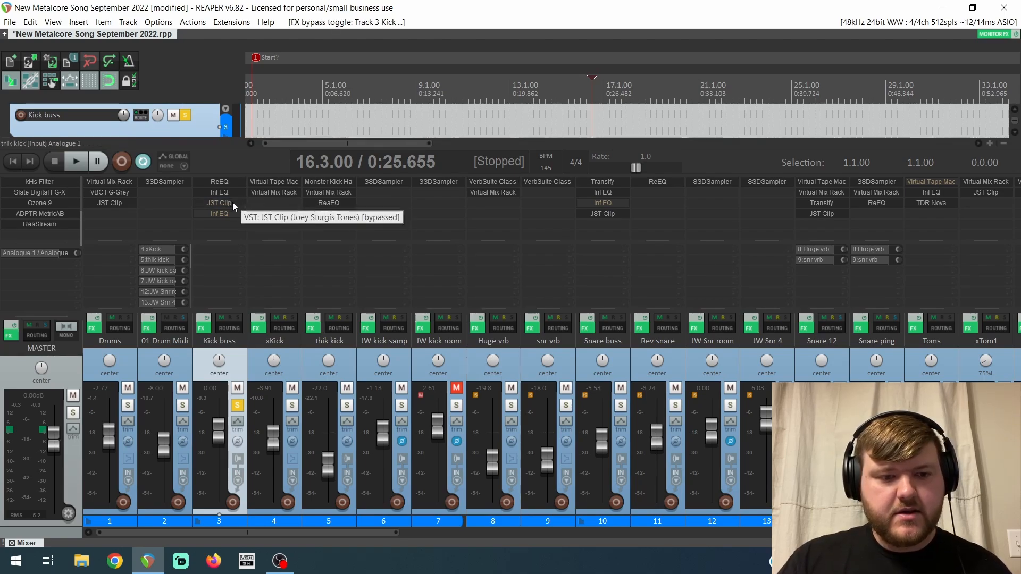
{"action": "key", "text": "space"}
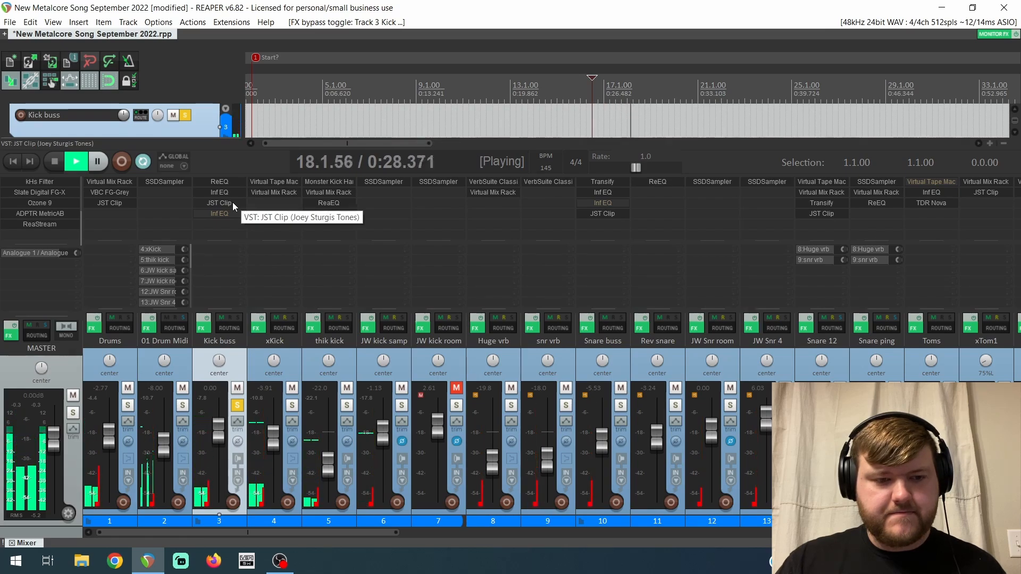
{"action": "left_click", "coordinate": [232, 203]}
{"action": "left_click", "coordinate": [727, 233]}
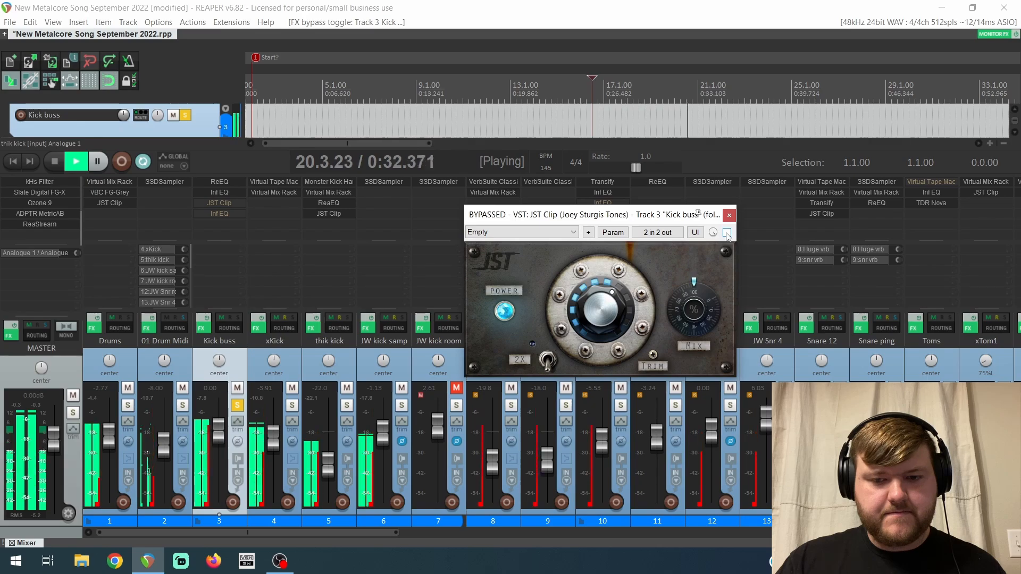
{"action": "left_click", "coordinate": [726, 232]}
{"action": "key", "text": "space"}
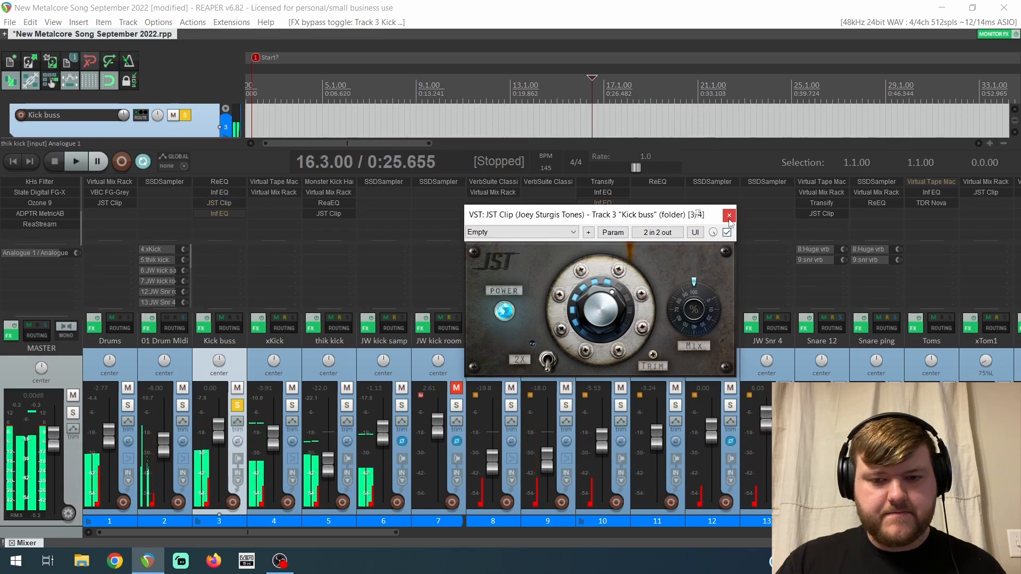
{"action": "left_click", "coordinate": [729, 215]}
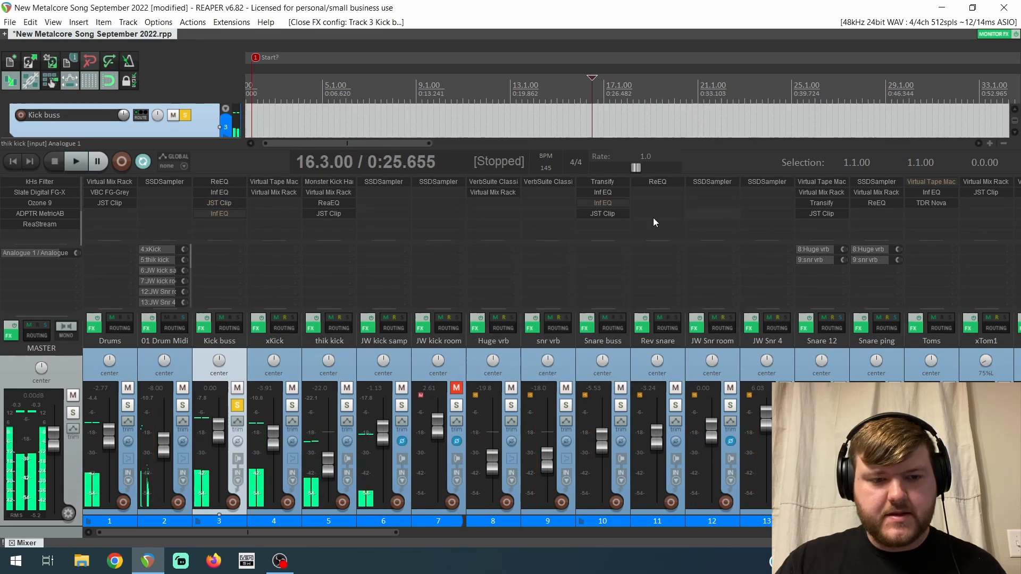
Re-enable the last Inf EQ on the Kick buss, audition its 5.62 kHz cut band off and on, and close the equalizer.
{"action": "left_click", "coordinate": [230, 214], "text": "shift"}
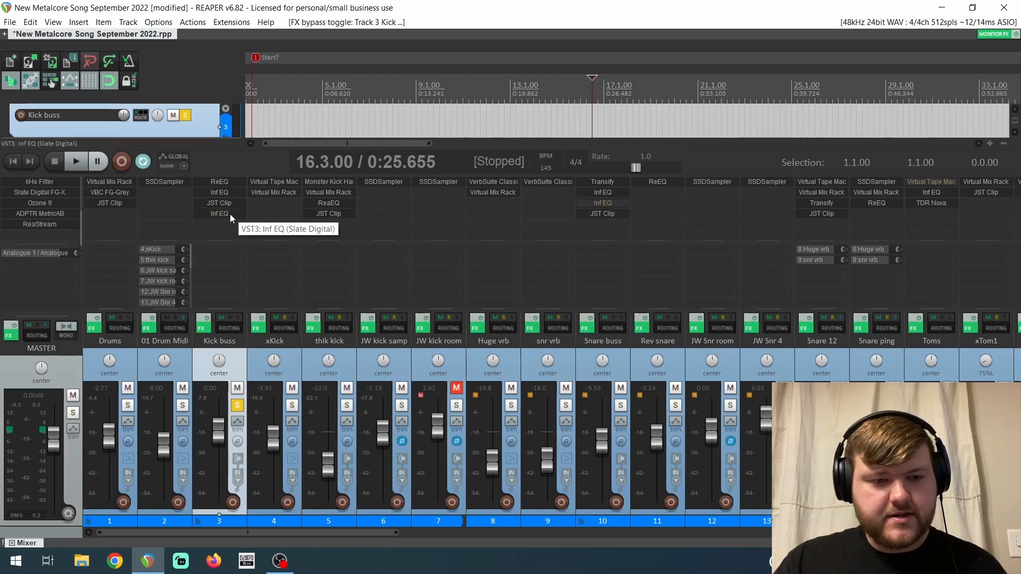
{"action": "left_click", "coordinate": [219, 213]}
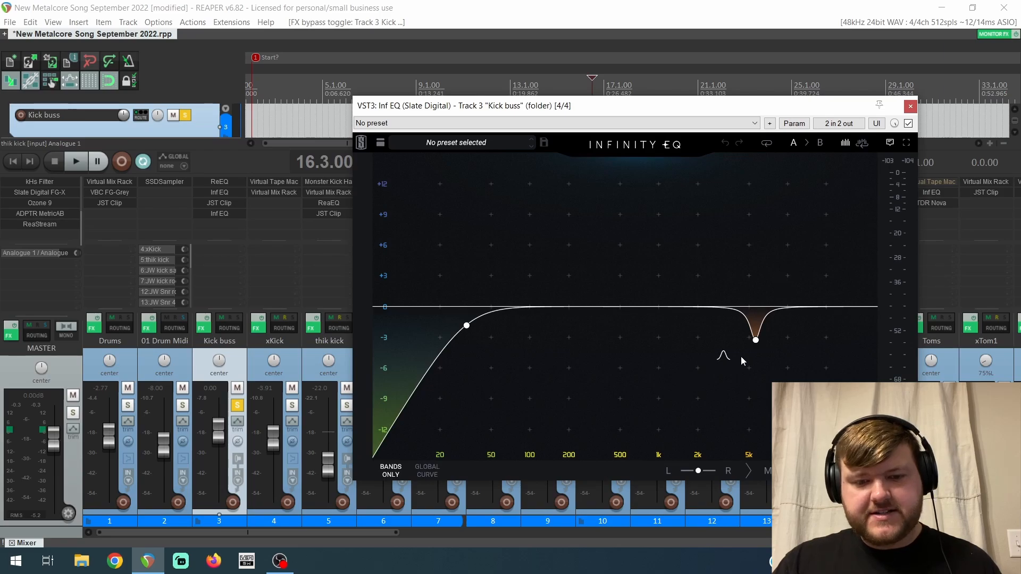
{"action": "mouse_move", "coordinate": [470, 318]}
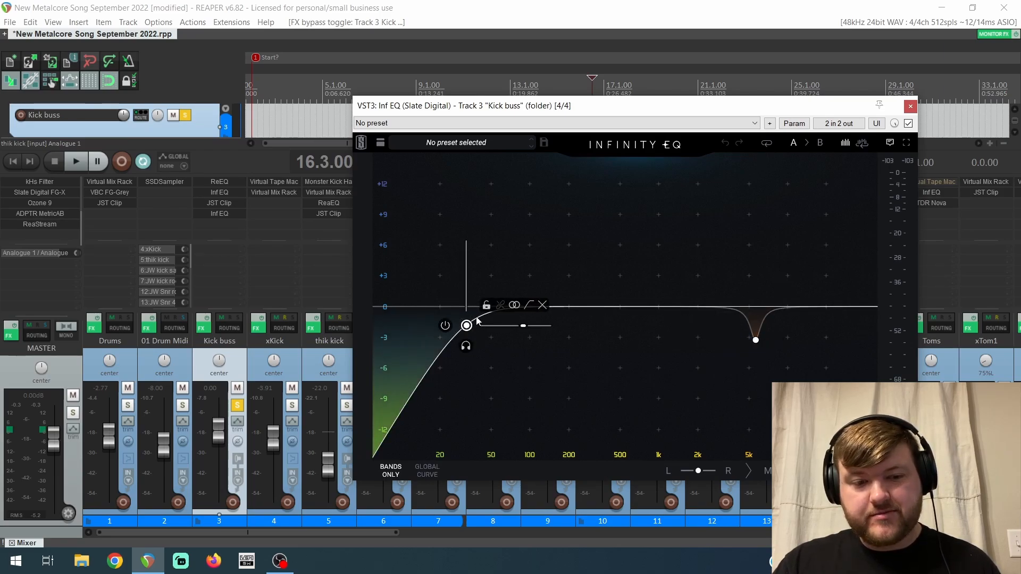
{"action": "mouse_move", "coordinate": [756, 343]}
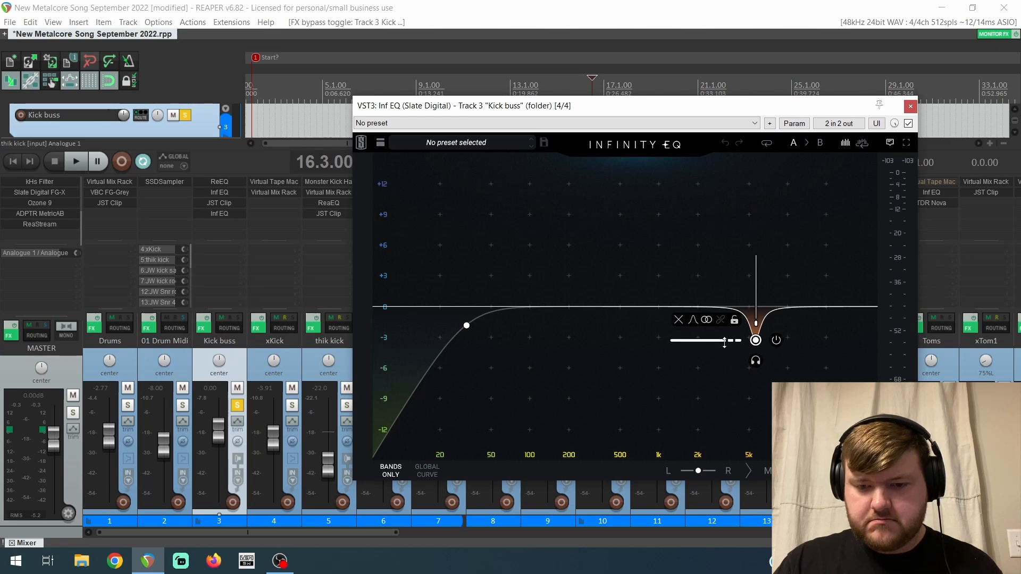
{"action": "left_click", "coordinate": [777, 343]}
{"action": "key", "text": "space"}
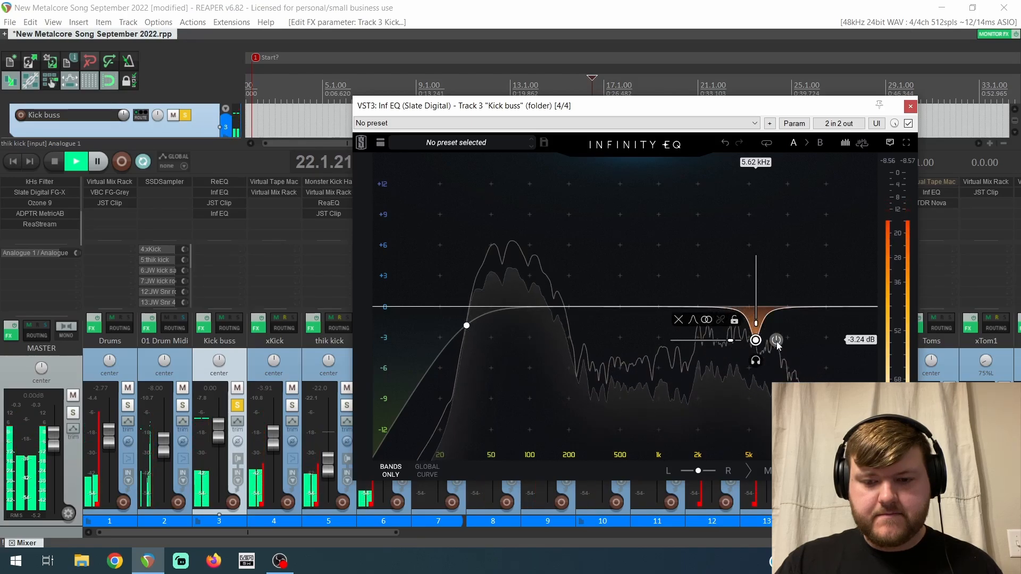
{"action": "key", "text": "space"}
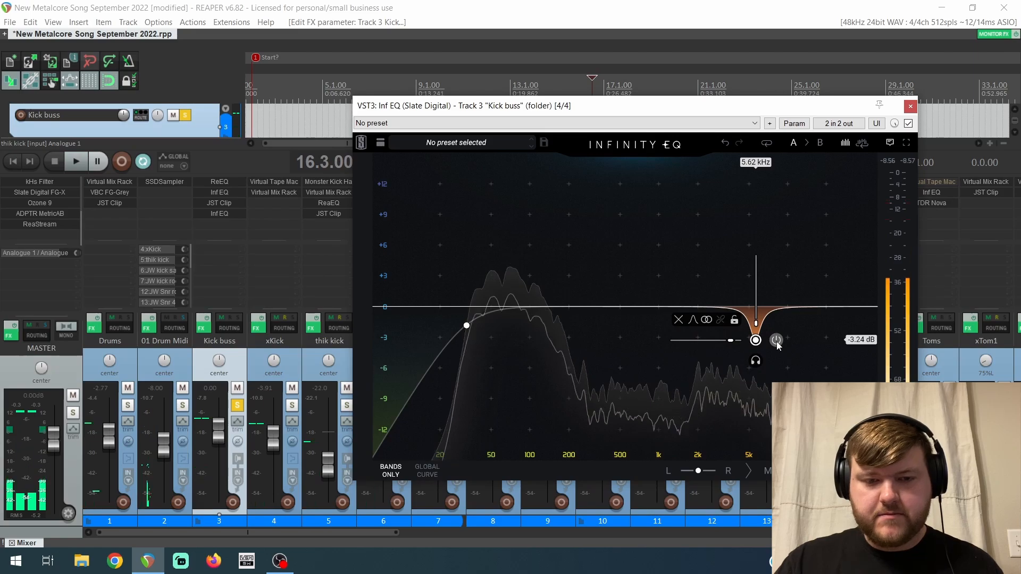
{"action": "left_click", "coordinate": [911, 105]}
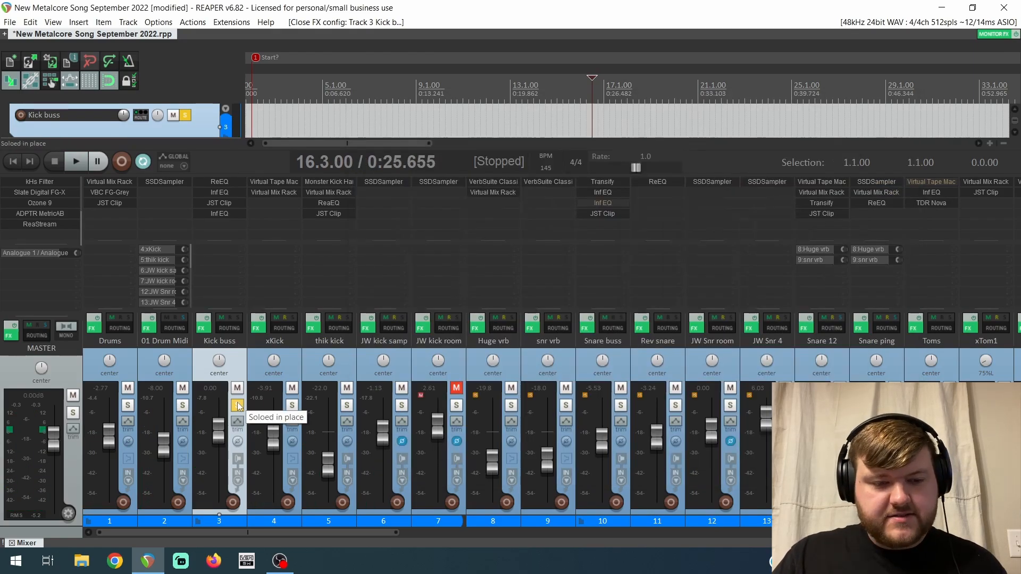
Unsolo the Kick buss and solo the Snare 12 track.
{"action": "left_click", "coordinate": [238, 406]}
{"action": "left_click_drag", "start_coordinate": [388, 534], "coordinate": [471, 527]}
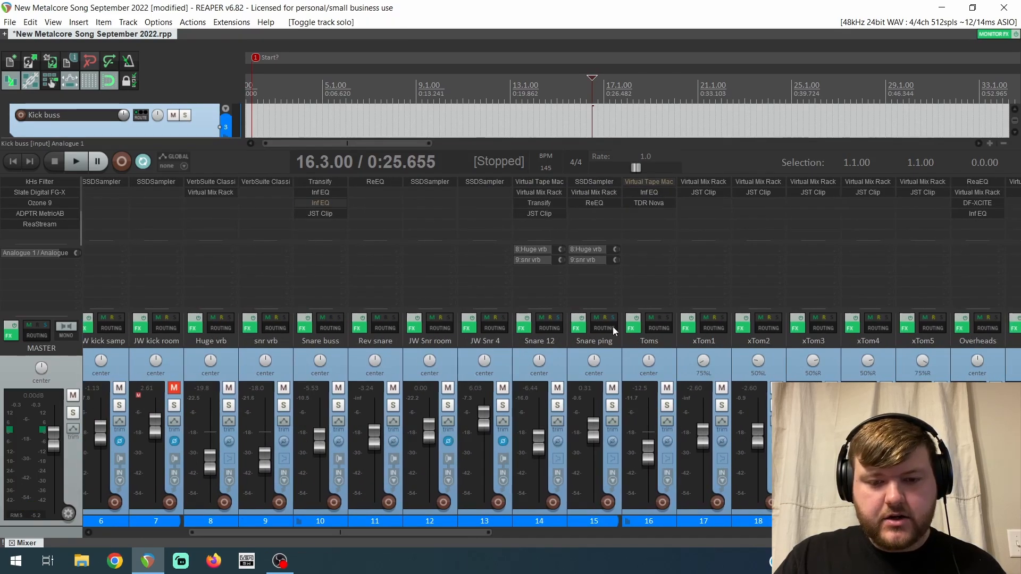
{"action": "left_click", "coordinate": [560, 357]}
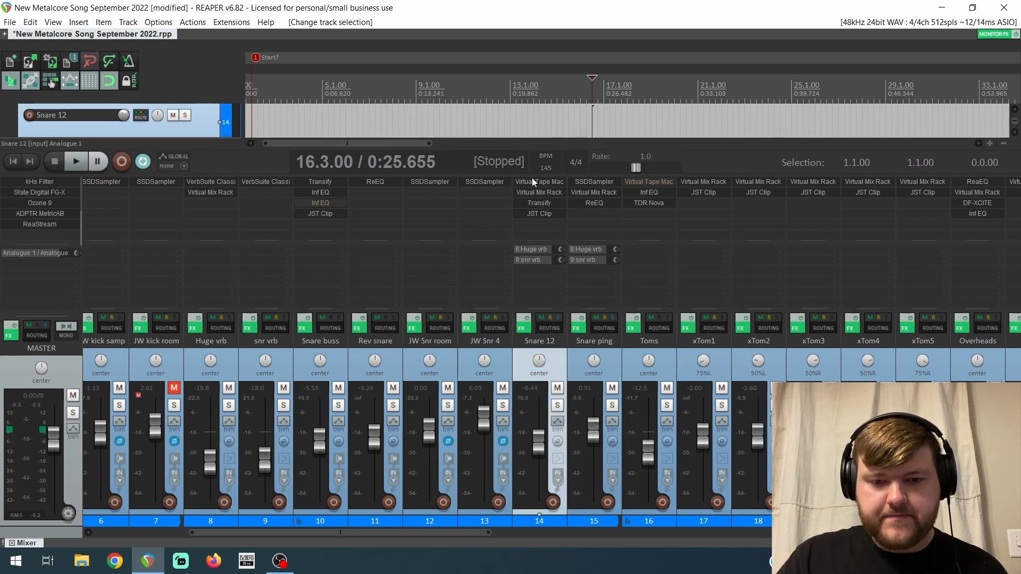
{"action": "left_click", "coordinate": [557, 406]}
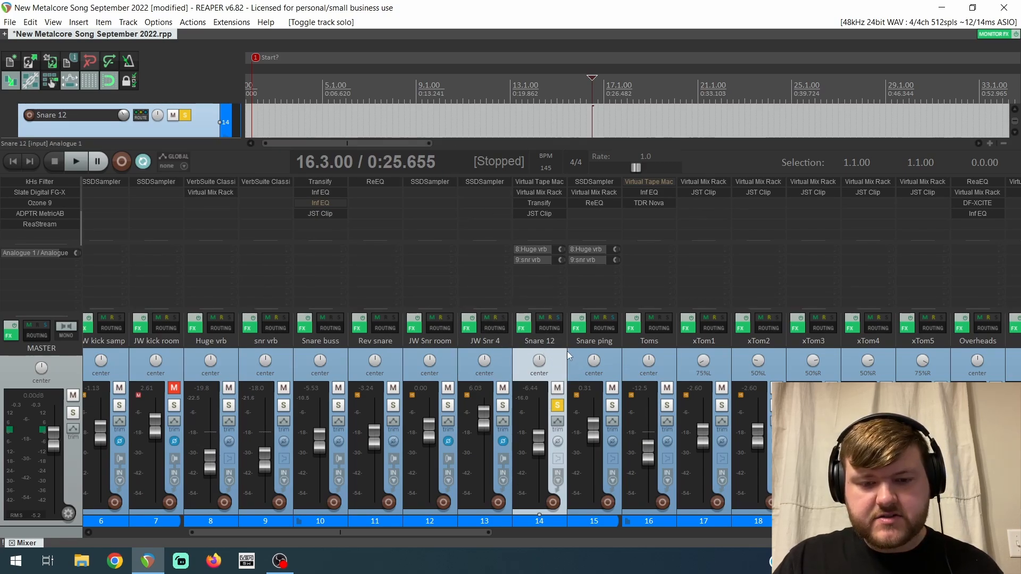
Bypass Snare 12's other three effects, compare Virtual Tape Machines bypassed and processing during playback, and close it with processing on.
{"action": "left_click", "coordinate": [549, 213], "text": "shift"}
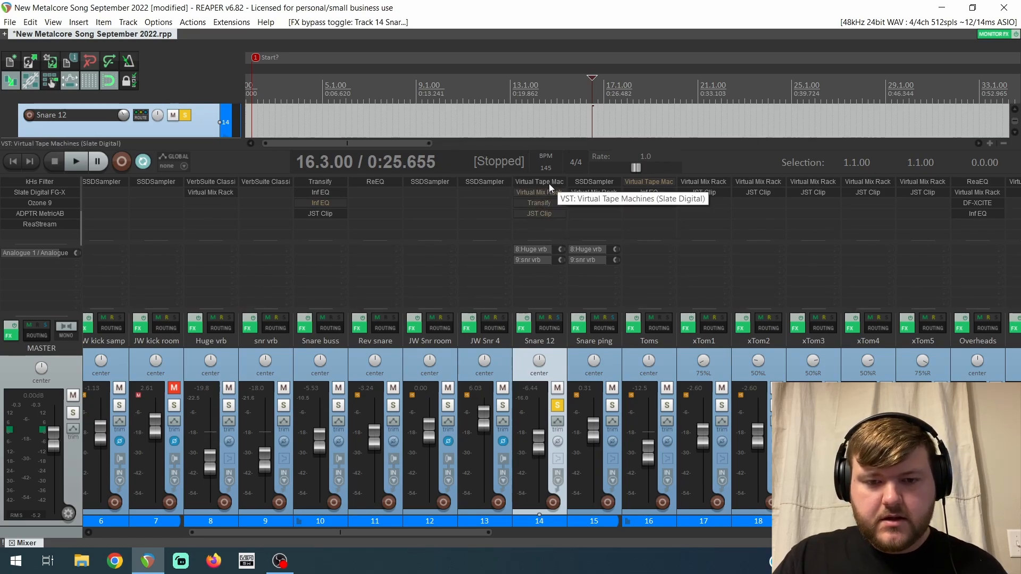
{"action": "left_click", "coordinate": [548, 183]}
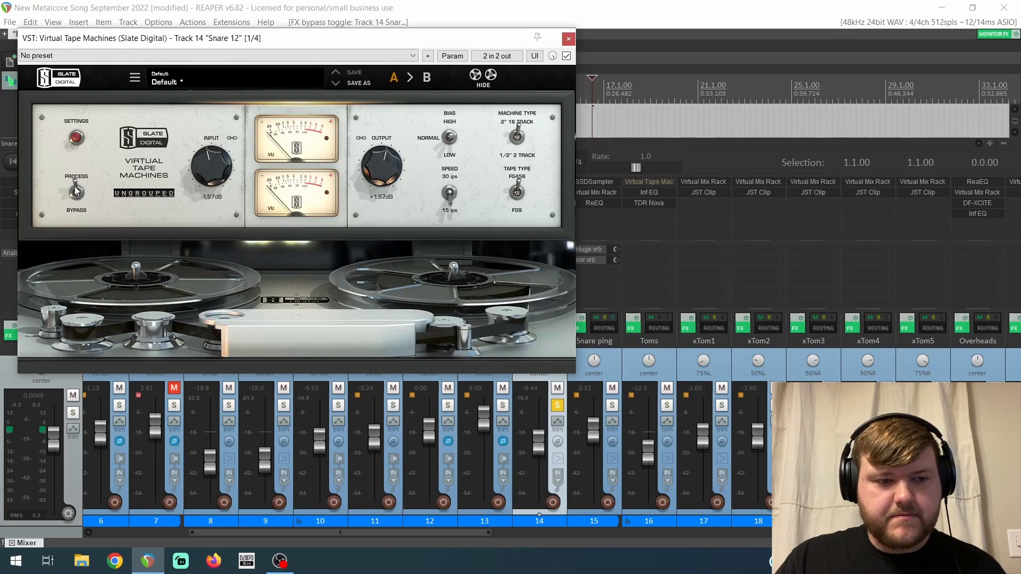
{"action": "left_click", "coordinate": [76, 194]}
{"action": "key", "text": "space"}
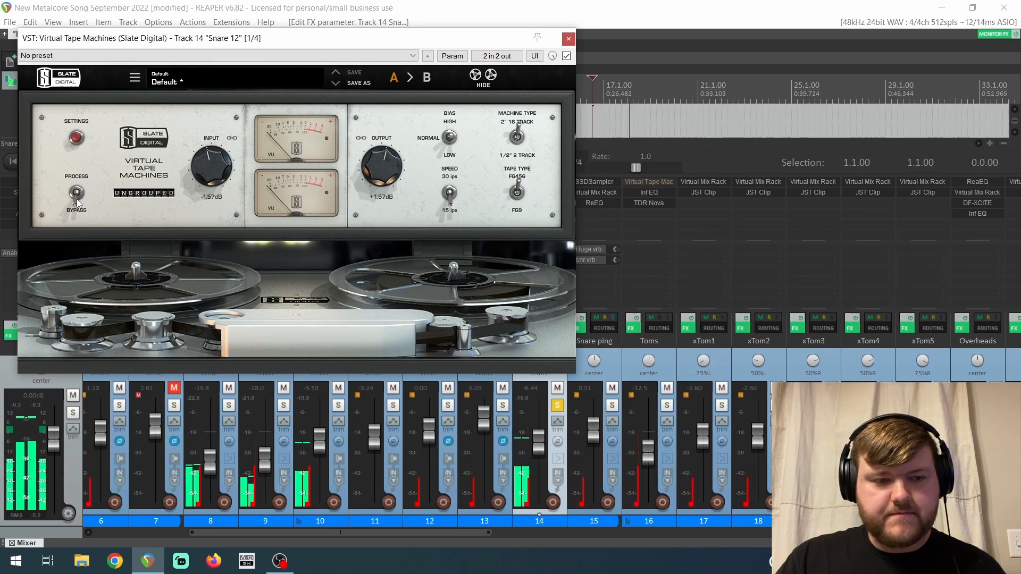
{"action": "left_click", "coordinate": [77, 197]}
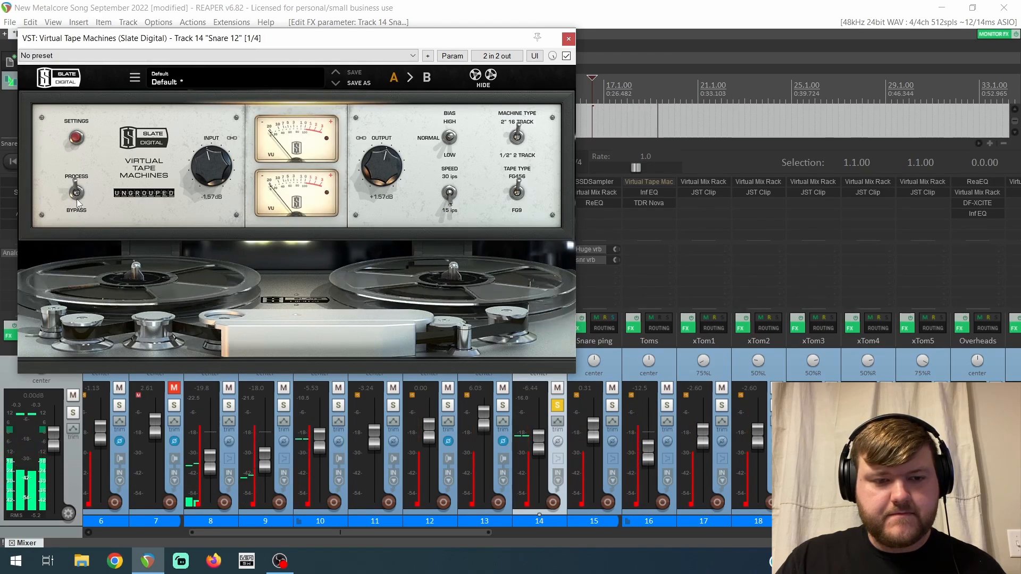
{"action": "left_click", "coordinate": [568, 39]}
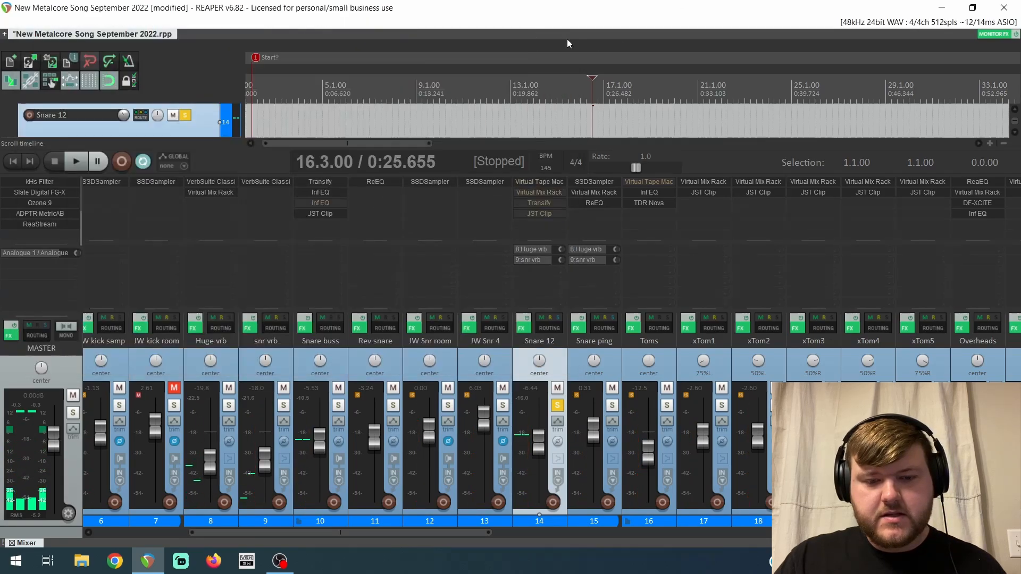
Re-enable and open Virtual Mix Rack on Snare 12, and switch off its Revival, Snare Punch compressor, FG-116 and FG-A modules.
{"action": "left_click", "coordinate": [549, 192], "text": "shift"}
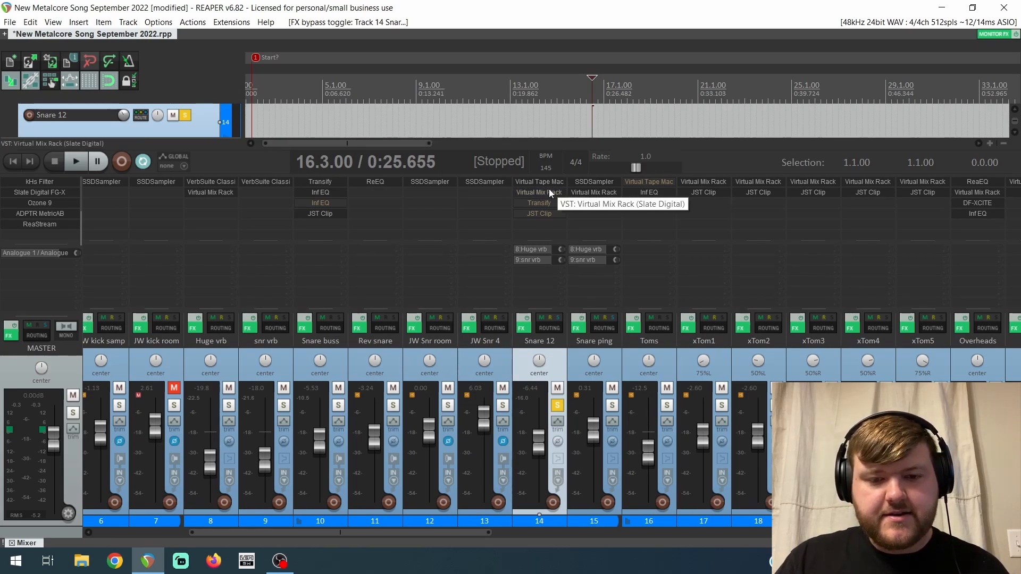
{"action": "left_click", "coordinate": [551, 193]}
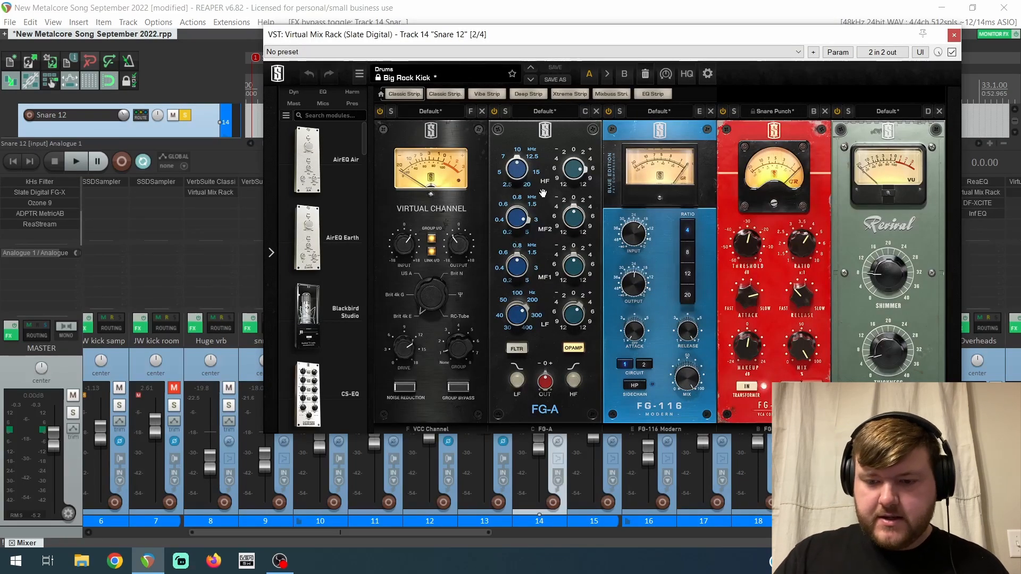
{"action": "left_click", "coordinate": [837, 111]}
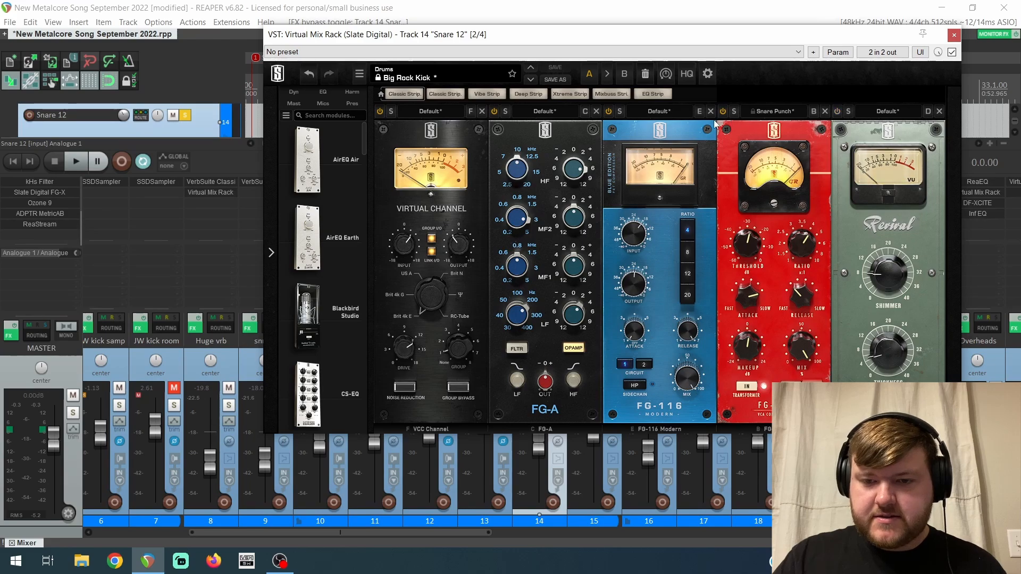
{"action": "left_click", "coordinate": [722, 111]}
{"action": "left_click", "coordinate": [608, 111]}
{"action": "left_click", "coordinate": [494, 111]}
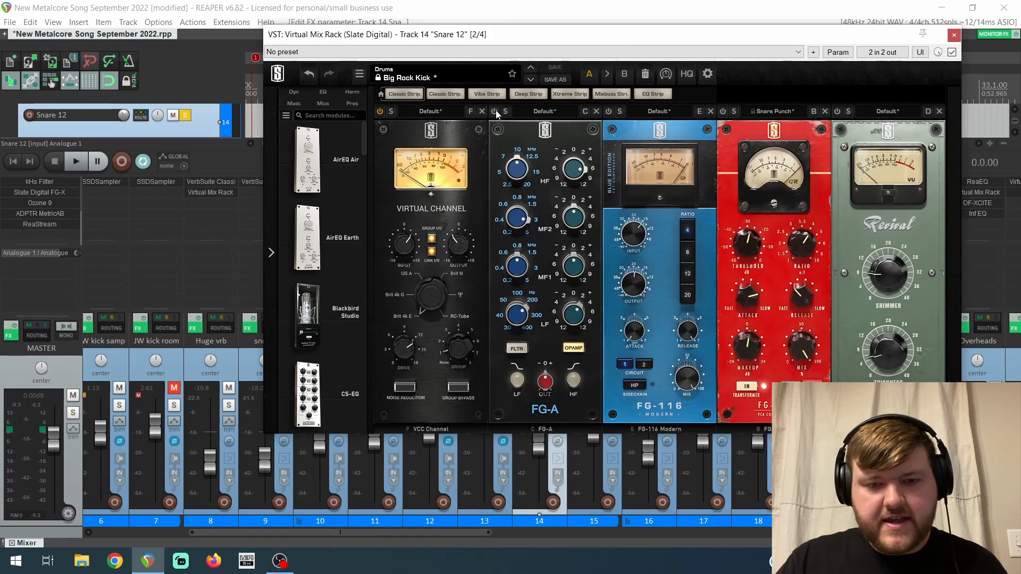
Audition the FG-A equalizer module during playback, and turn the FG-116 compressor back on and audition it.
{"action": "key", "text": "space"}
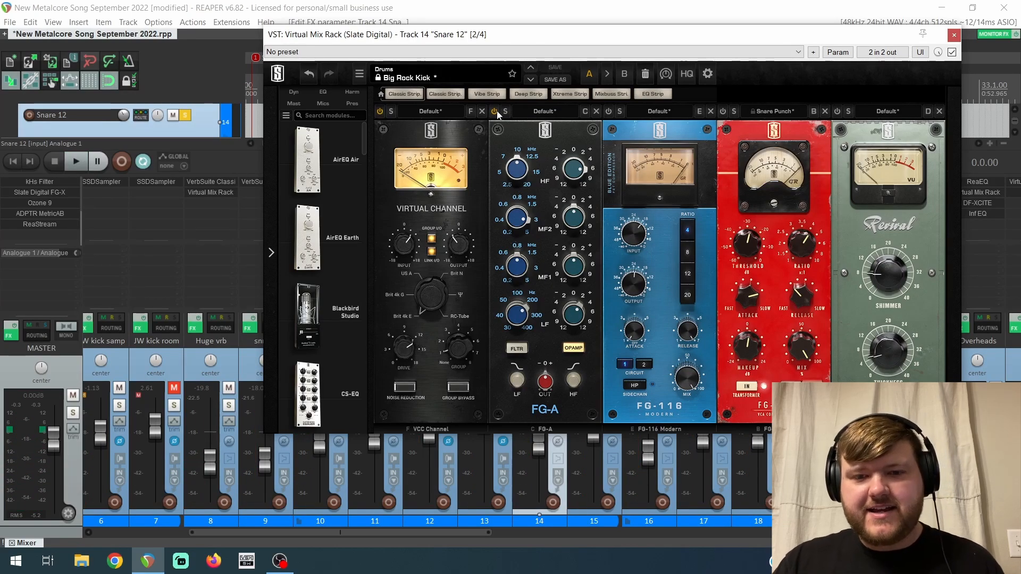
{"action": "left_click", "coordinate": [609, 112]}
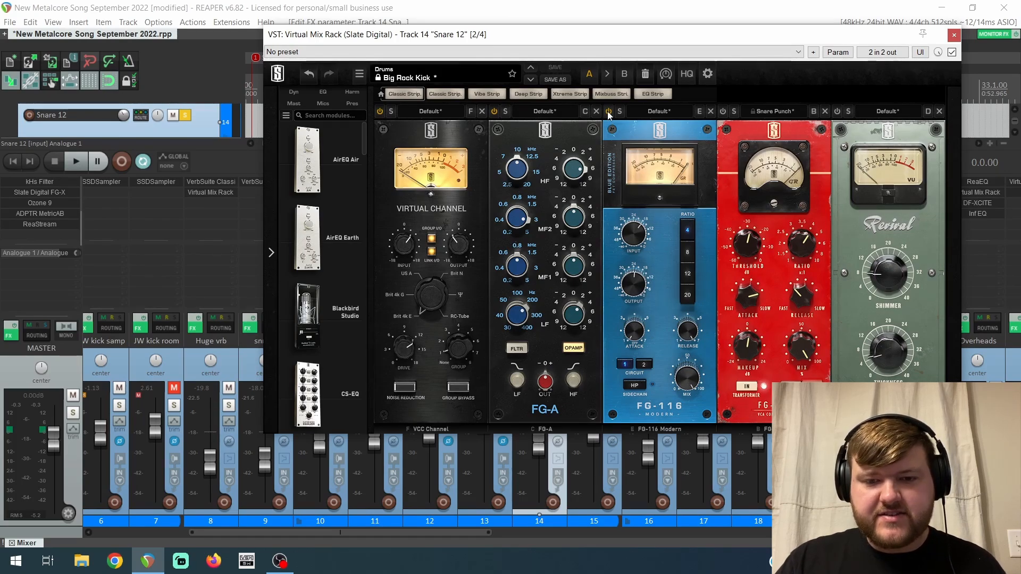
{"action": "key", "text": "space"}
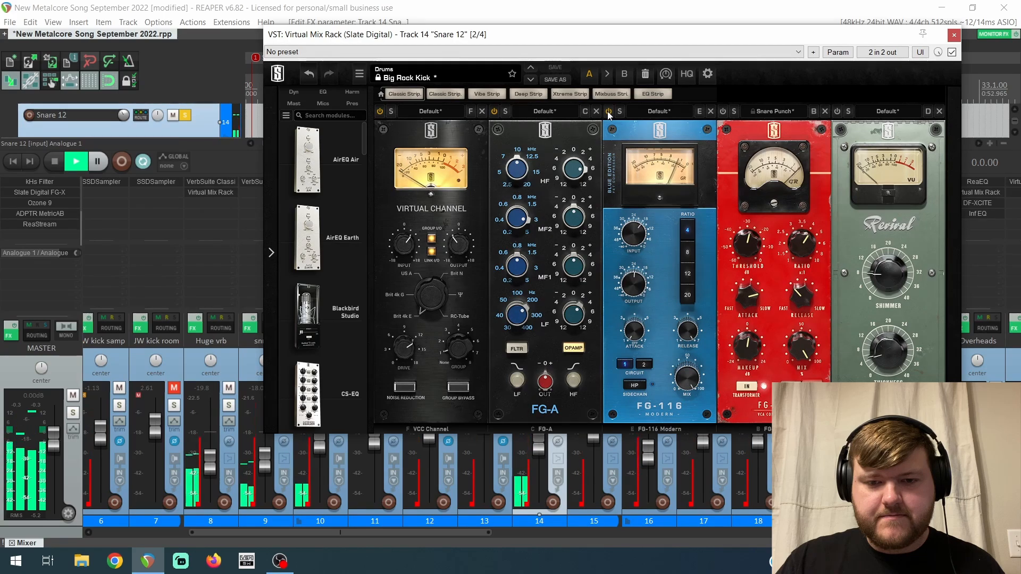
{"action": "key", "text": "space"}
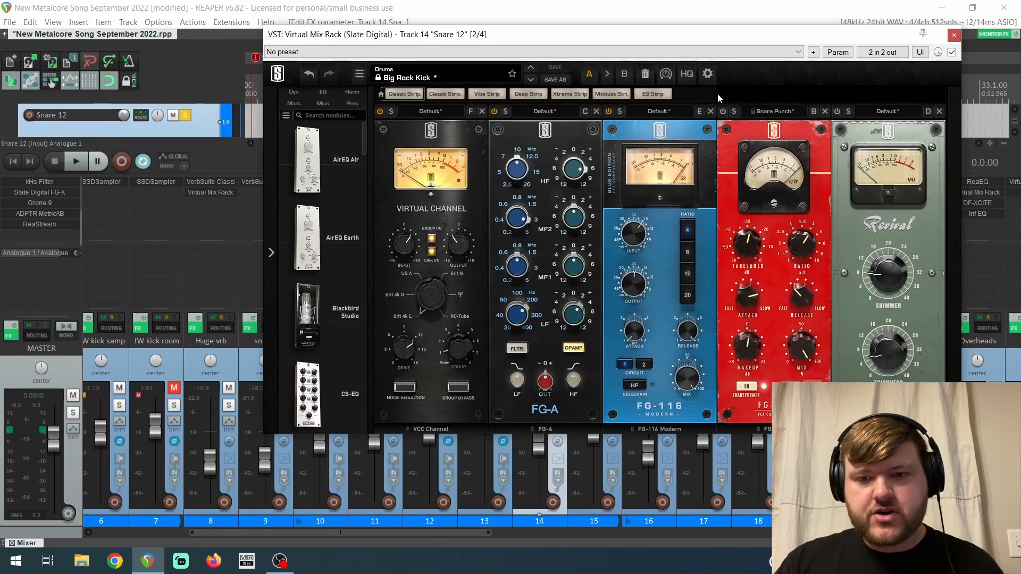
Turn the red Snare Punch compressor module back on and compare it active and bypassed during playback, leaving it on.
{"action": "left_click", "coordinate": [721, 112]}
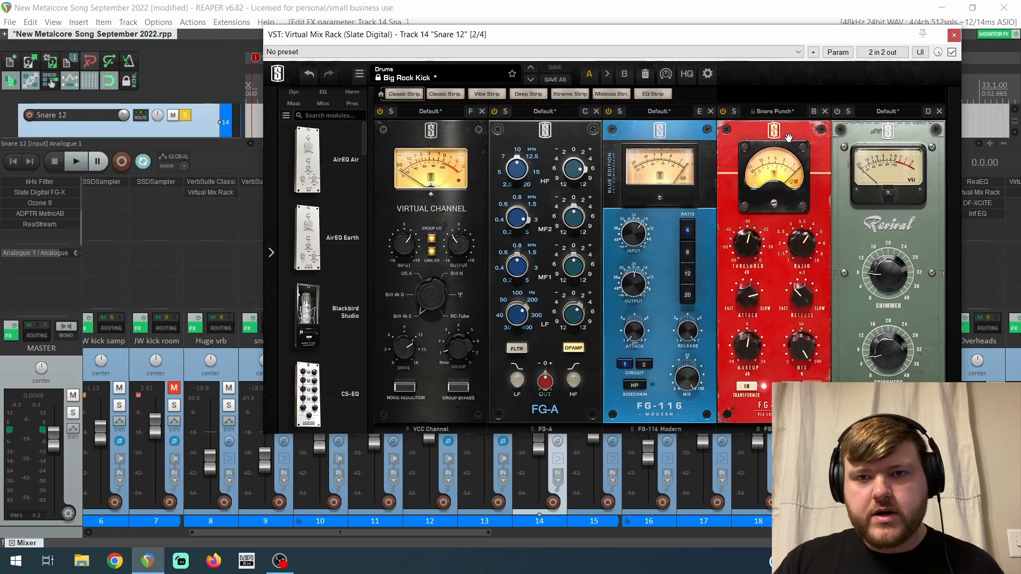
{"action": "key", "text": "space"}
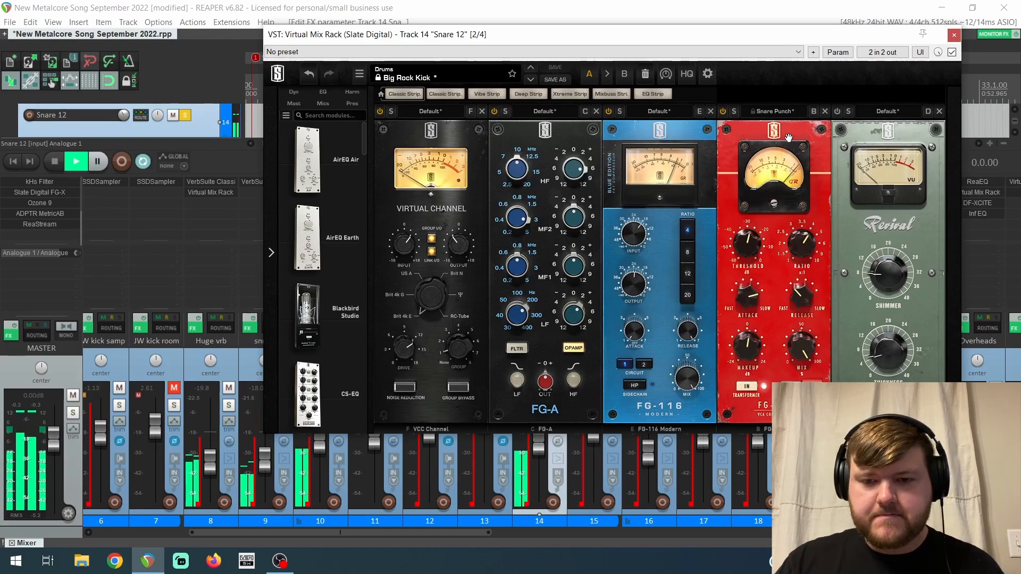
{"action": "left_click", "coordinate": [722, 112]}
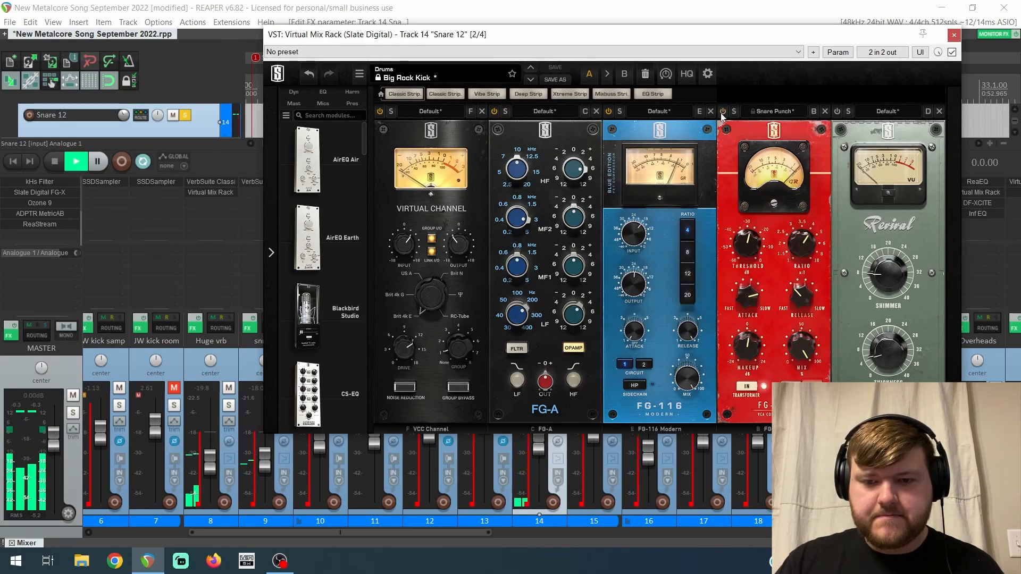
{"action": "left_click", "coordinate": [721, 112]}
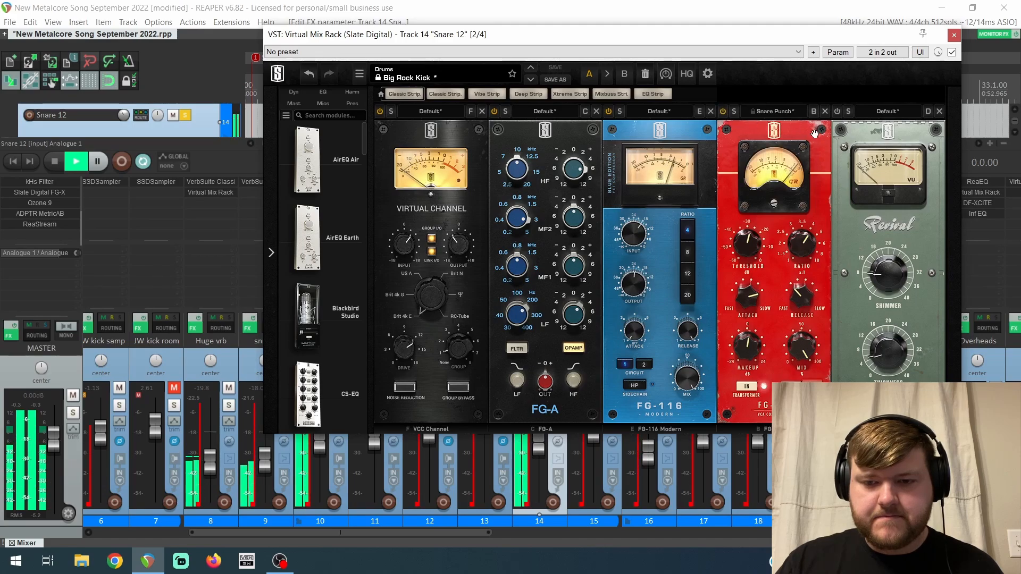
{"action": "key", "text": "space"}
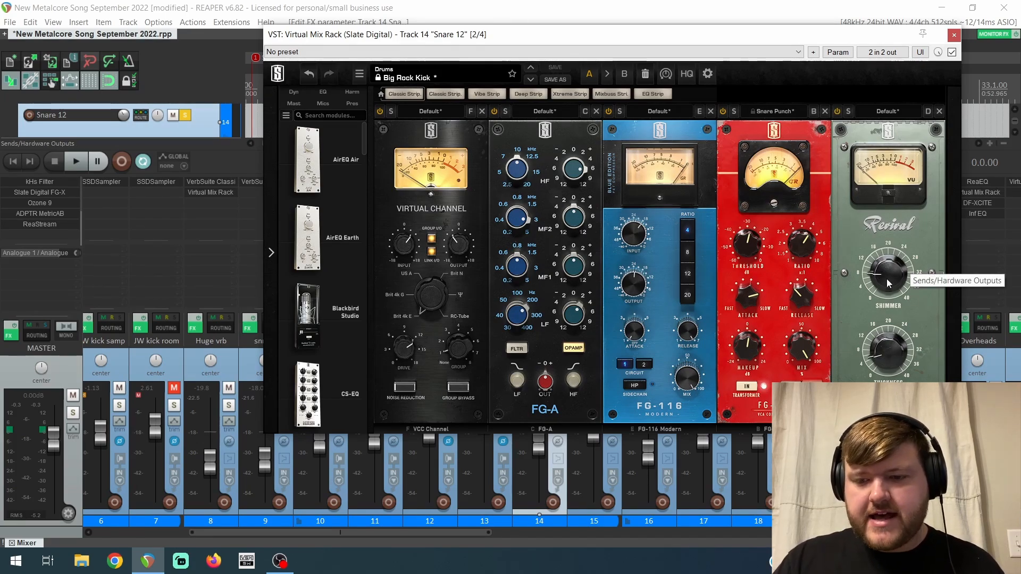
Audition the Revival module during playback and close Virtual Mix Rack.
{"action": "key", "text": "space"}
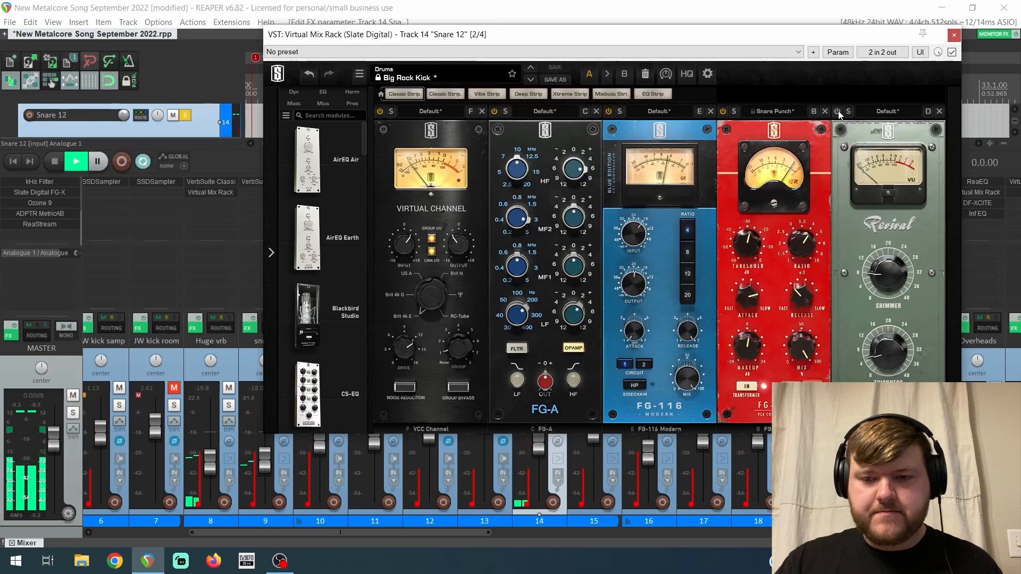
{"action": "key", "text": "space"}
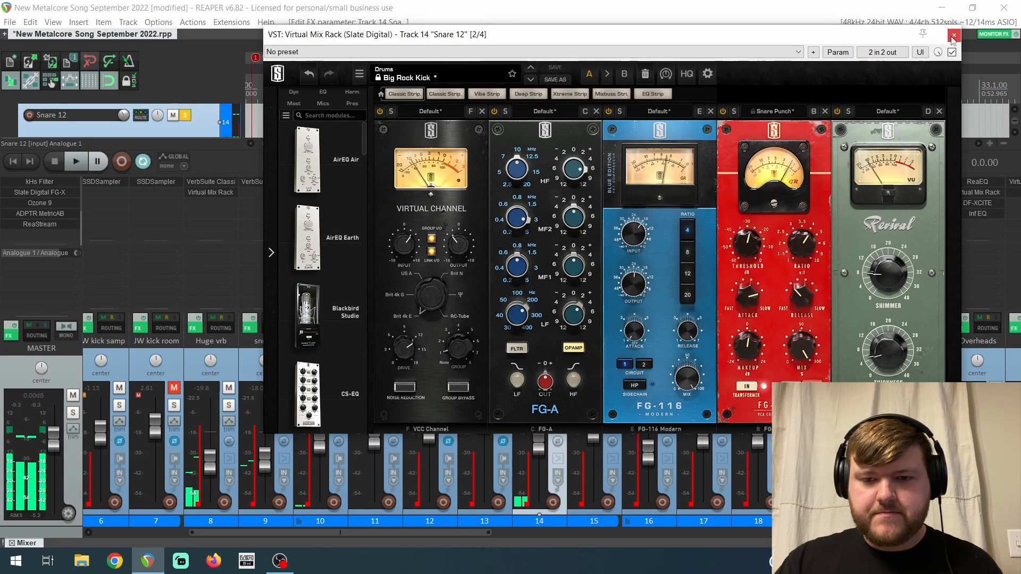
{"action": "left_click", "coordinate": [953, 36]}
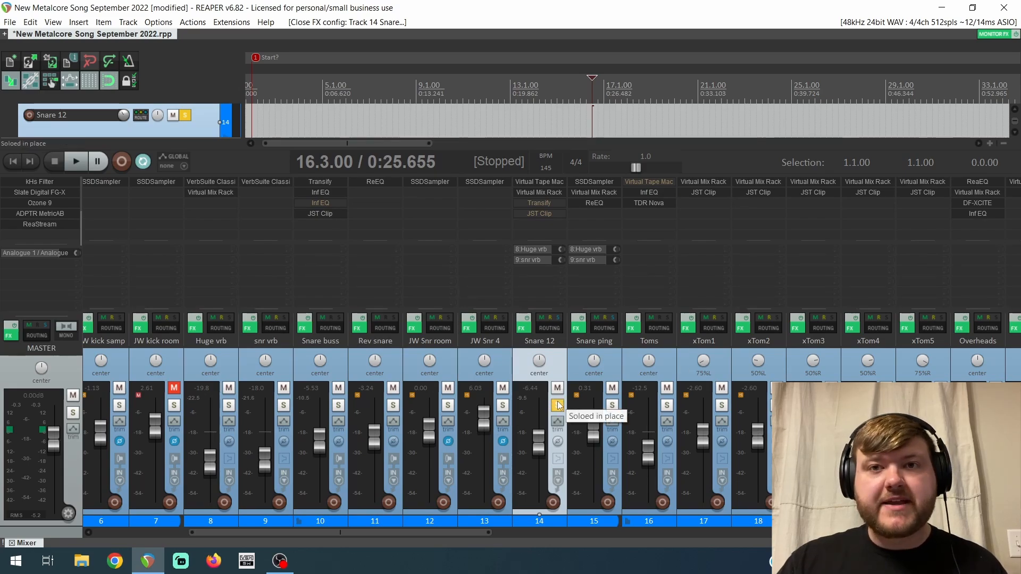
Re-enable Transify on Snare 12, compare it bypassed and active during playback, and close it with the effect enabled.
{"action": "left_click", "coordinate": [546, 205], "text": "shift"}
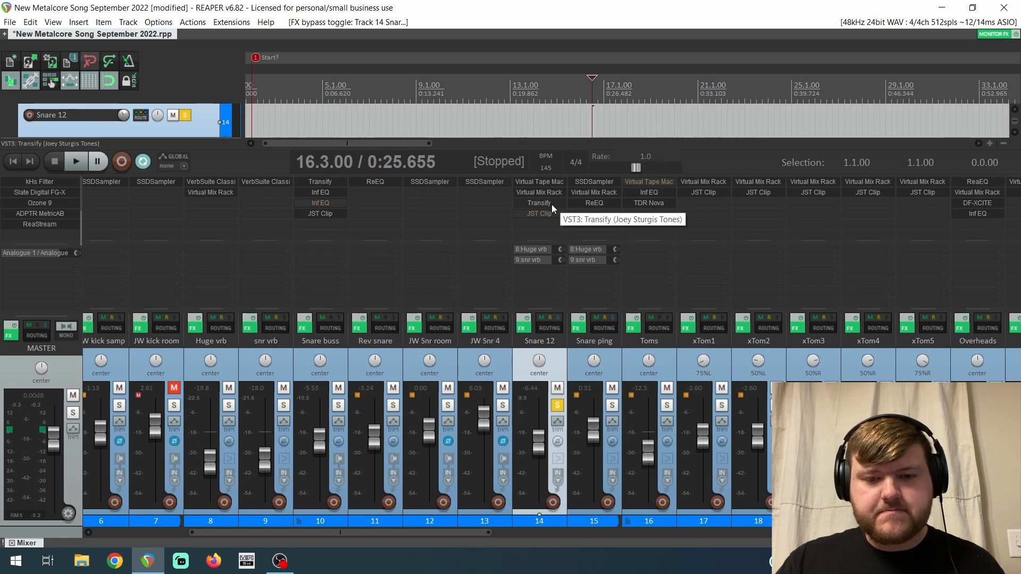
{"action": "left_click", "coordinate": [551, 204]}
{"action": "left_click_drag", "start_coordinate": [372, 135], "coordinate": [484, 103]}
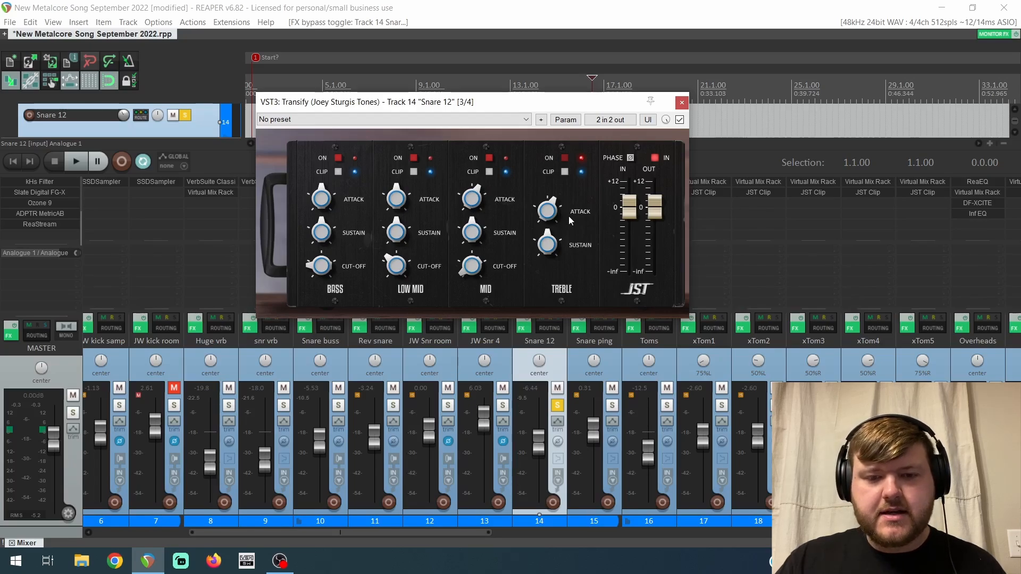
{"action": "left_click", "coordinate": [680, 120]}
{"action": "key", "text": "space"}
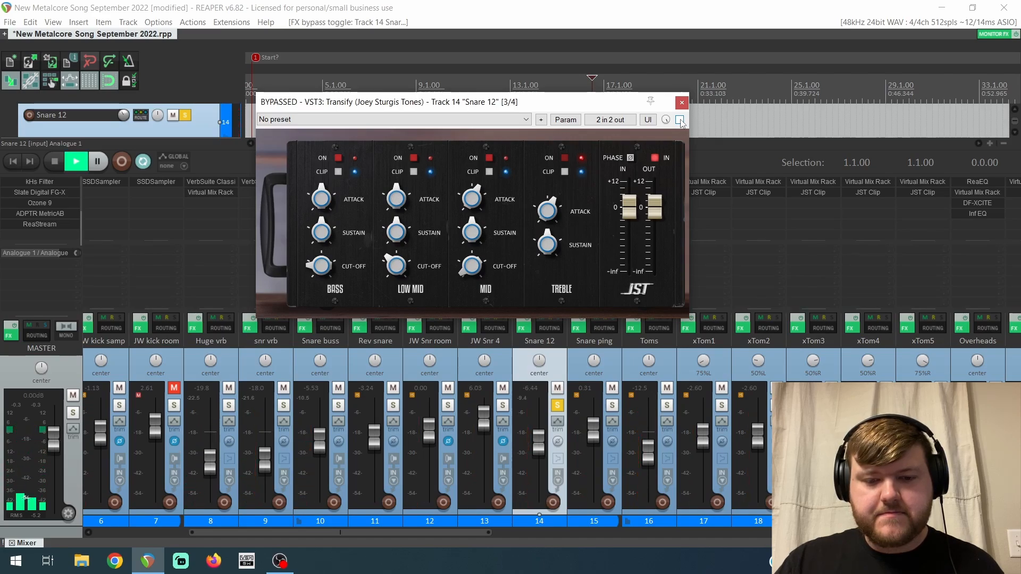
{"action": "left_click", "coordinate": [679, 120]}
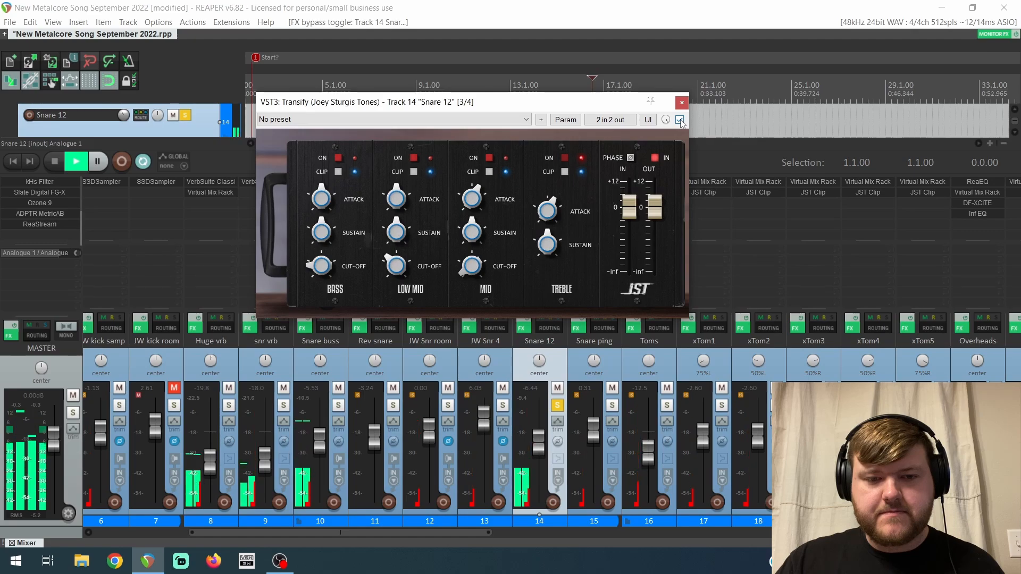
{"action": "key", "text": "space"}
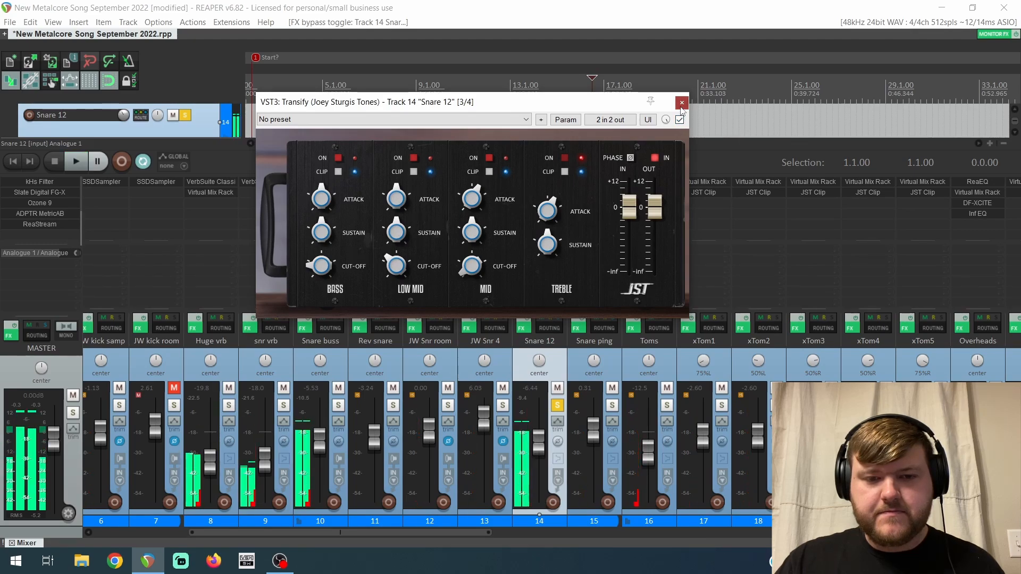
{"action": "left_click", "coordinate": [681, 104]}
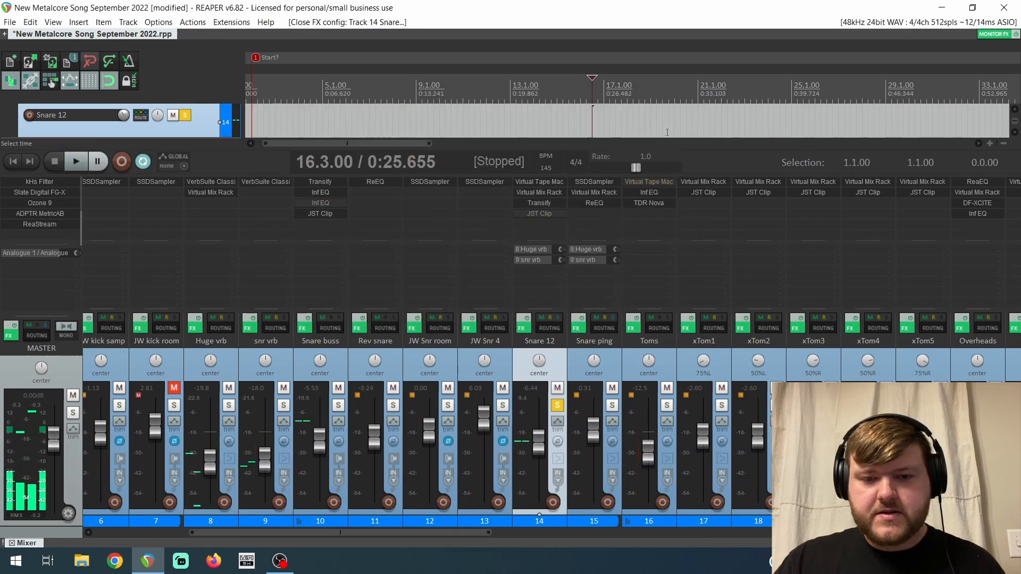
Re-enable JST Clip on Snare 12, compare it bypassed and active during playback, and close it with the clipper enabled.
{"action": "left_click", "coordinate": [556, 212], "text": "shift"}
{"action": "left_click", "coordinate": [553, 212]}
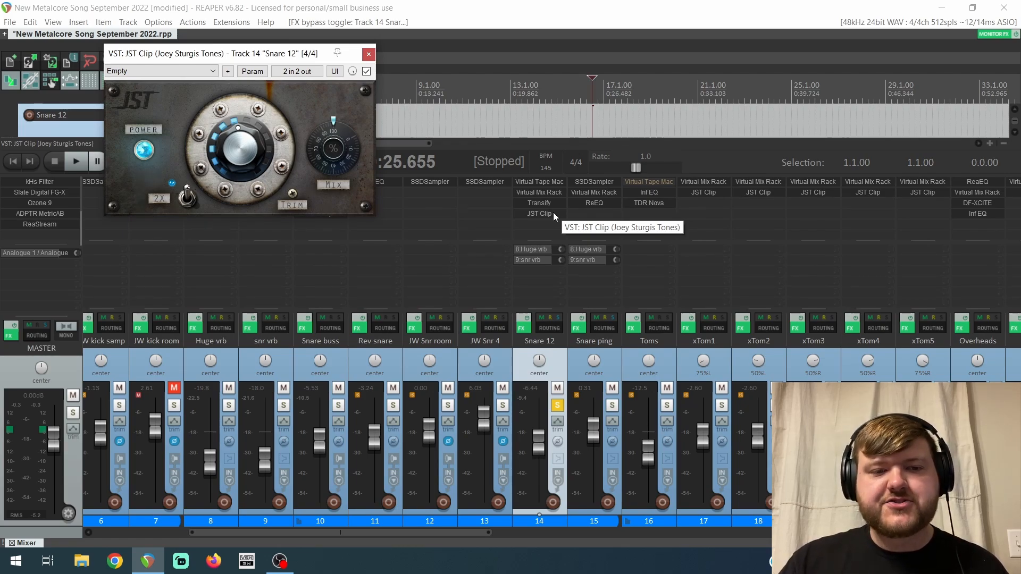
{"action": "left_click_drag", "start_coordinate": [244, 55], "coordinate": [317, 77]}
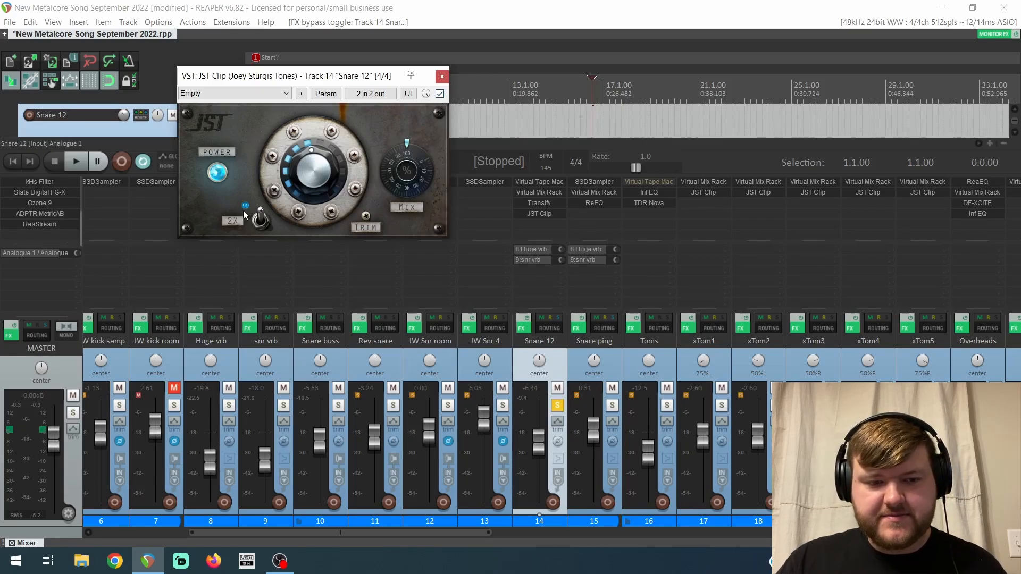
{"action": "left_click", "coordinate": [440, 94]}
{"action": "key", "text": "space"}
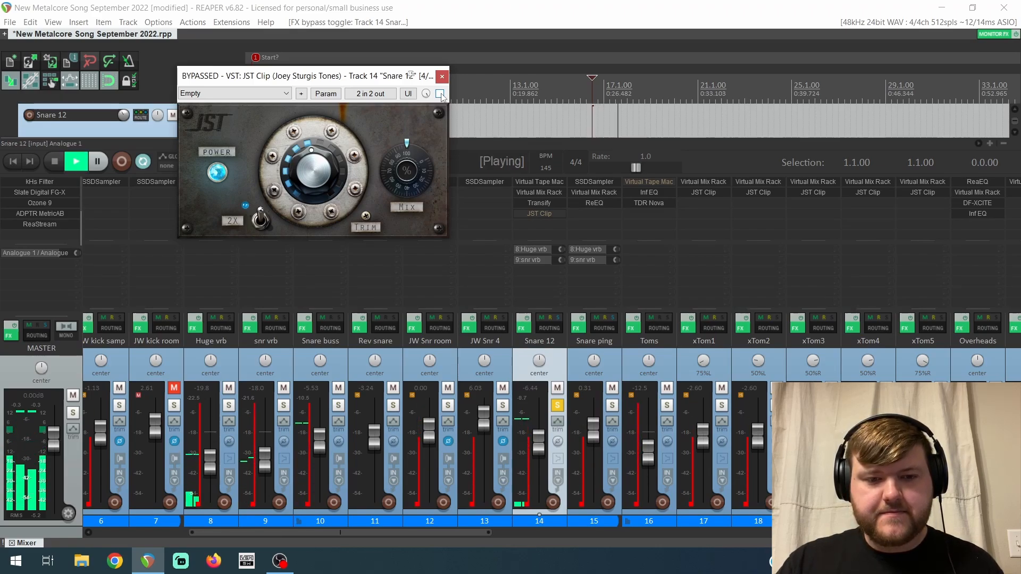
{"action": "left_click", "coordinate": [439, 94]}
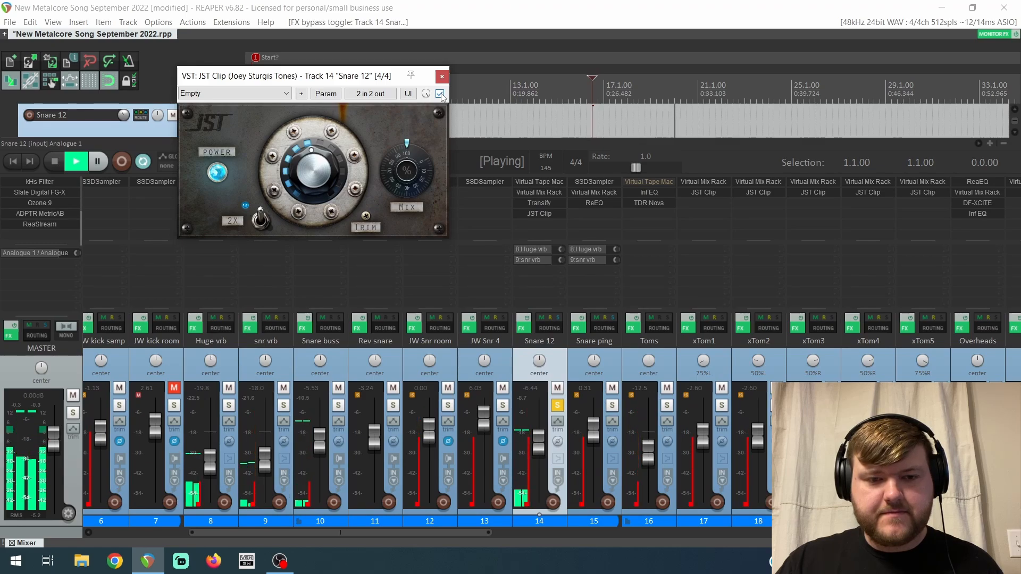
{"action": "key", "text": "space"}
{"action": "left_click", "coordinate": [441, 78]}
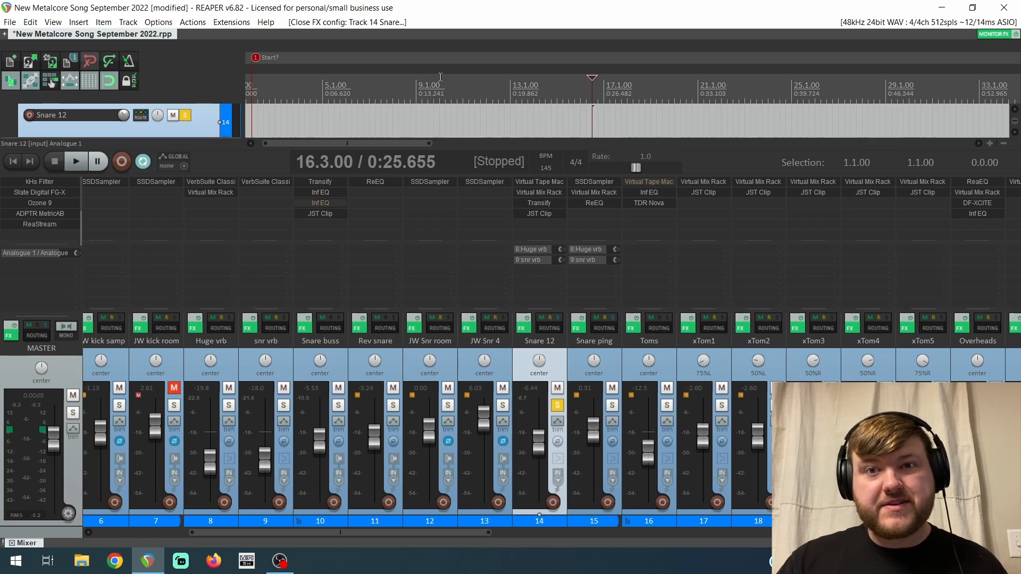
Solo the Snare ping track in place of Snare 12 and bypass its Virtual Mix Rack and ReEQ effects.
{"action": "left_click", "coordinate": [557, 407]}
{"action": "left_click", "coordinate": [612, 405]}
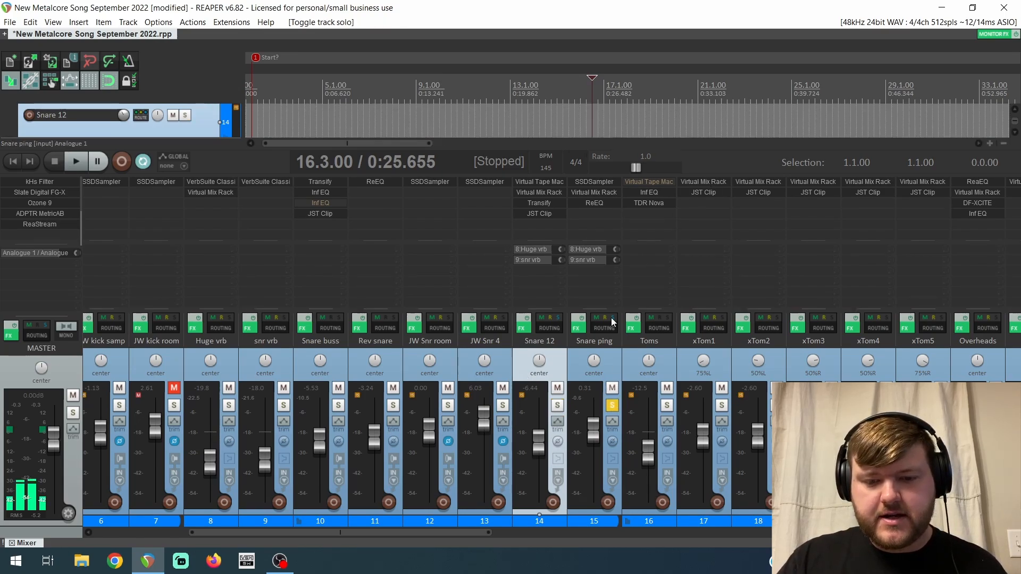
{"action": "left_click", "coordinate": [601, 203], "text": "shift"}
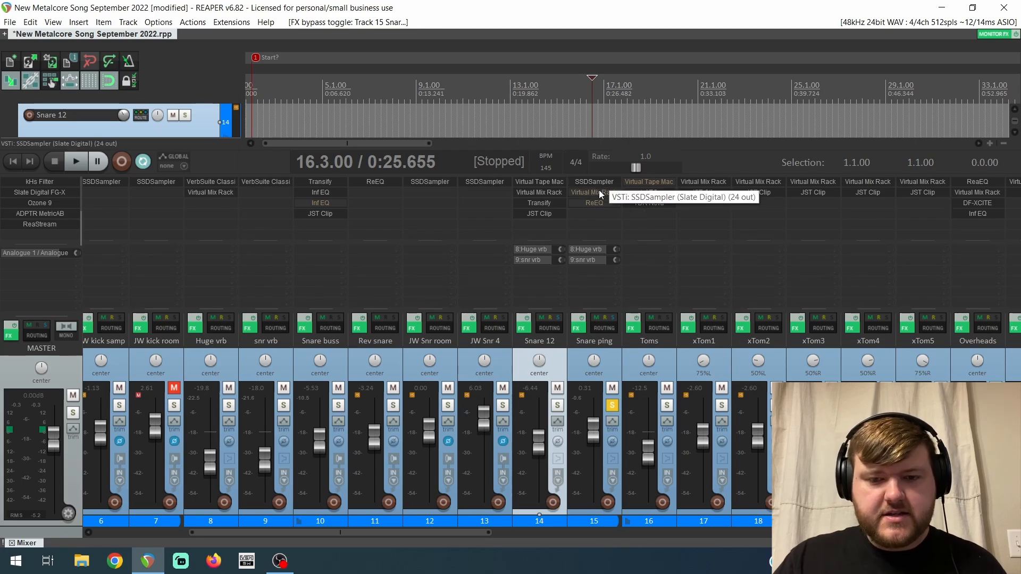
Inspect the Snare ping sampler's mixer in SSDSampler, close it, and audition the unprocessed snare during playback.
{"action": "left_click", "coordinate": [599, 191]}
{"action": "left_click", "coordinate": [338, 239]}
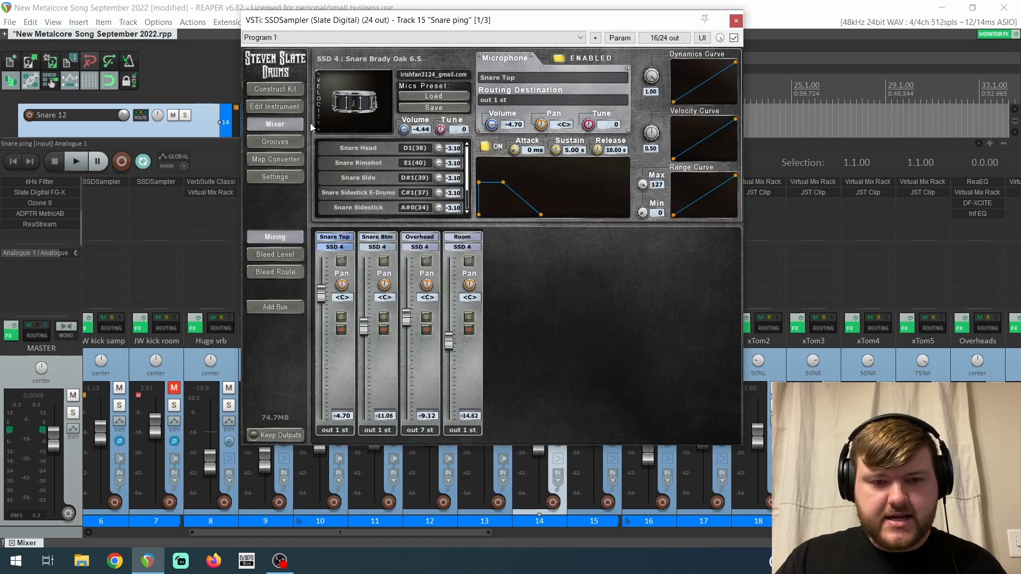
{"action": "left_click", "coordinate": [737, 21]}
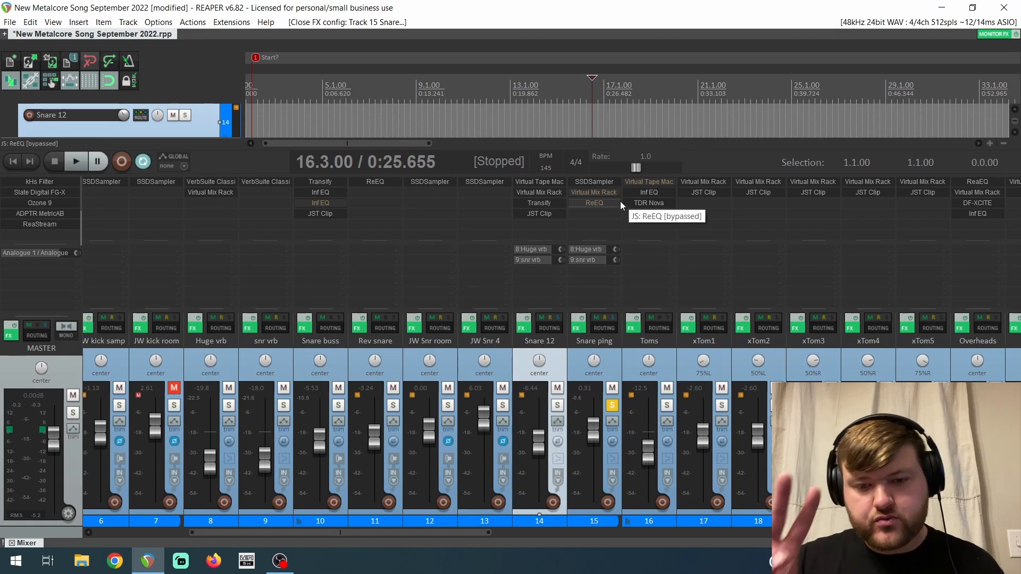
{"action": "key", "text": "space"}
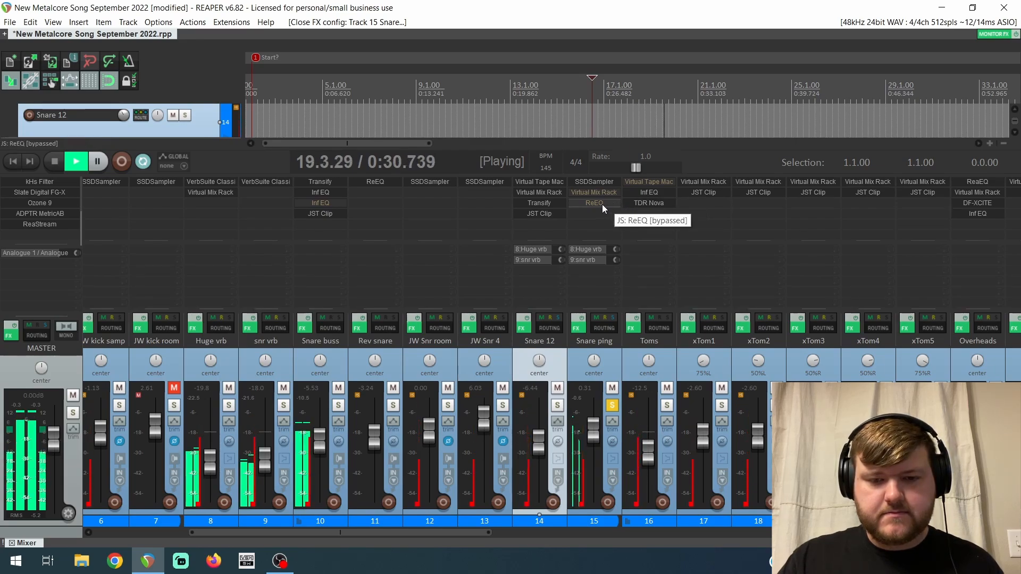
{"action": "key", "text": "space"}
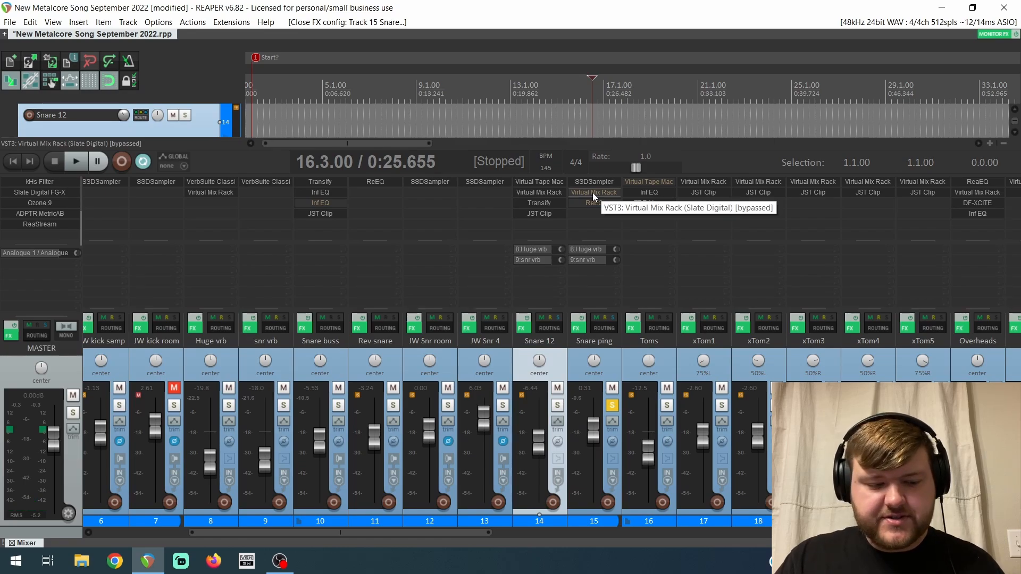
Re-enable Virtual Mix Rack on Snare ping, open it, and turn on the FG-N EQ module to audition it.
{"action": "left_click", "coordinate": [592, 193], "text": "shift"}
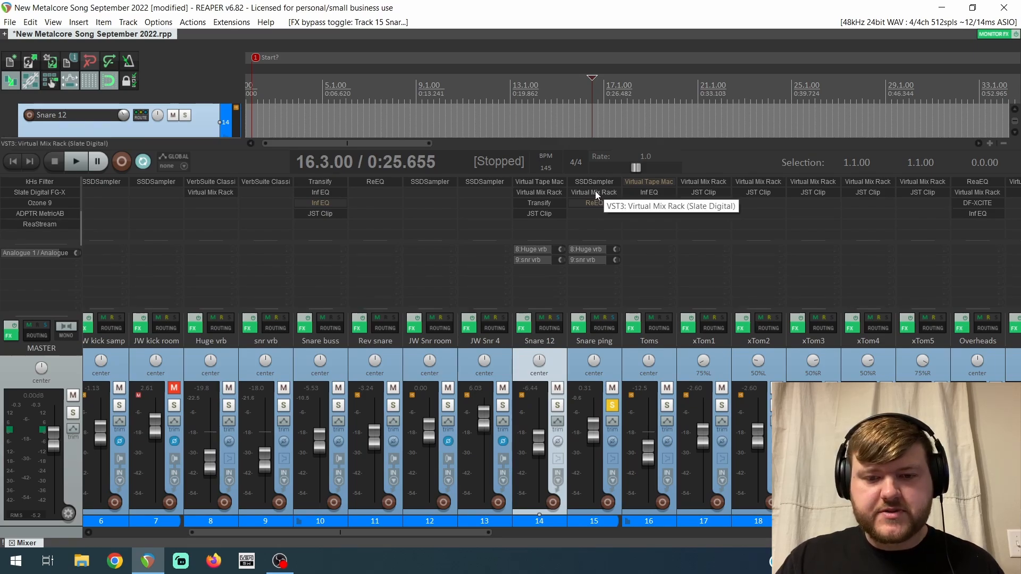
{"action": "left_click", "coordinate": [595, 191]}
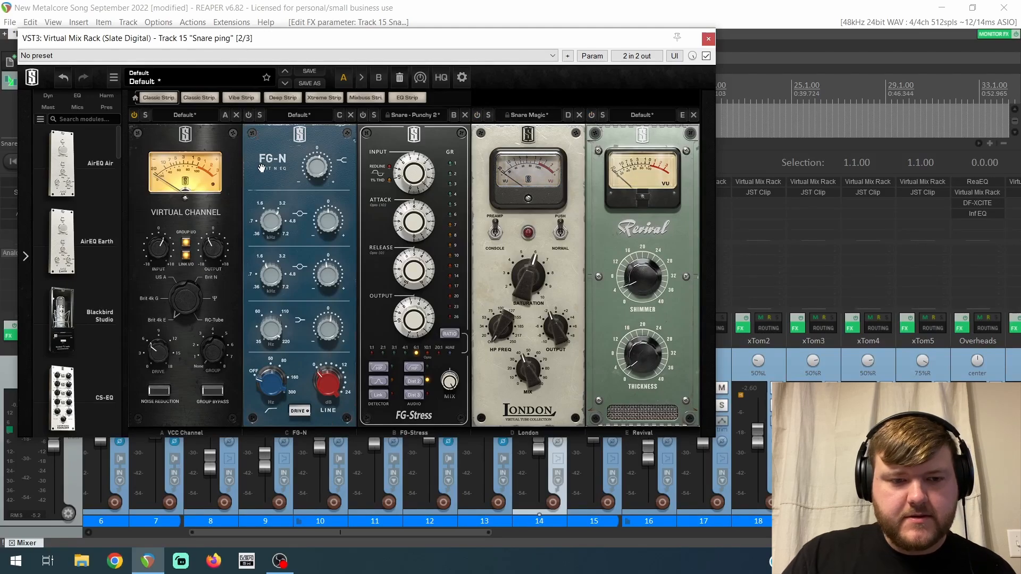
{"action": "left_click", "coordinate": [248, 114]}
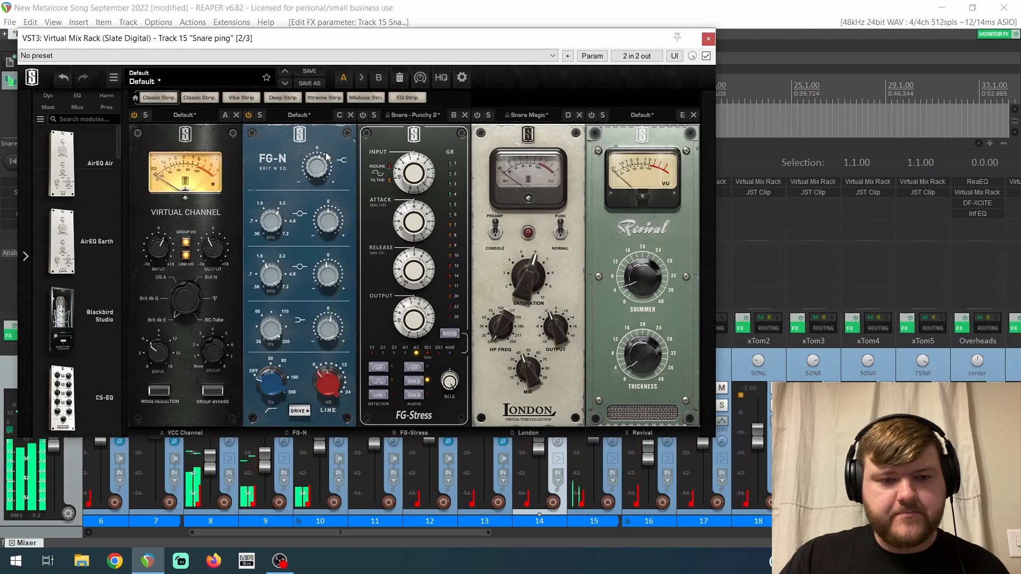
Turn on the FG-Stress compressor module, compare it active and bypassed during playback, and leave it on.
{"action": "left_click", "coordinate": [364, 115]}
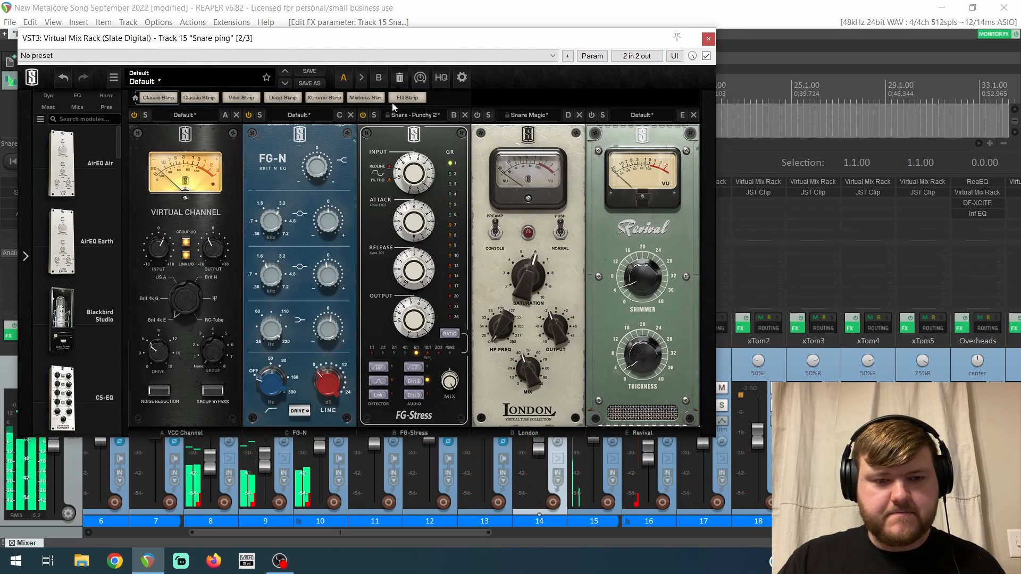
{"action": "left_click", "coordinate": [366, 114]}
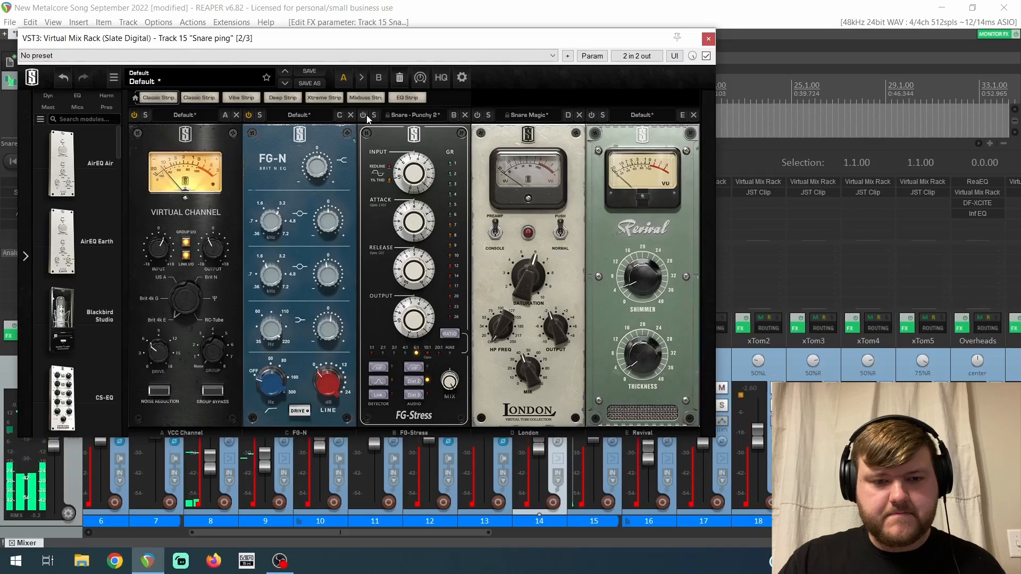
{"action": "left_click", "coordinate": [366, 115]}
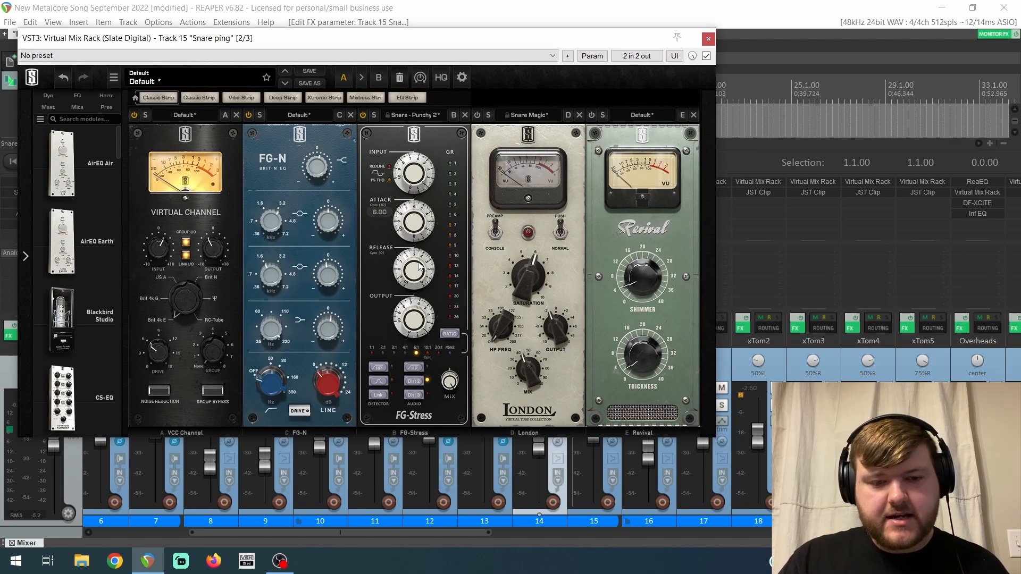
{"action": "left_click_drag", "start_coordinate": [420, 268], "coordinate": [419, 346]}
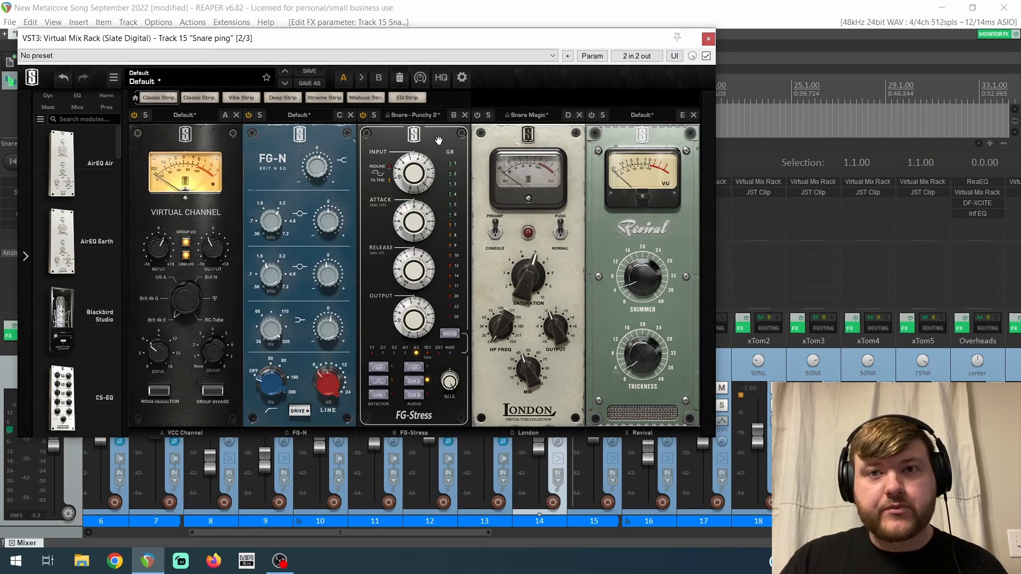
Turn on the London and Revival modules one after the other, auditioning them during playback, and close Virtual Mix Rack.
{"action": "left_click", "coordinate": [478, 116]}
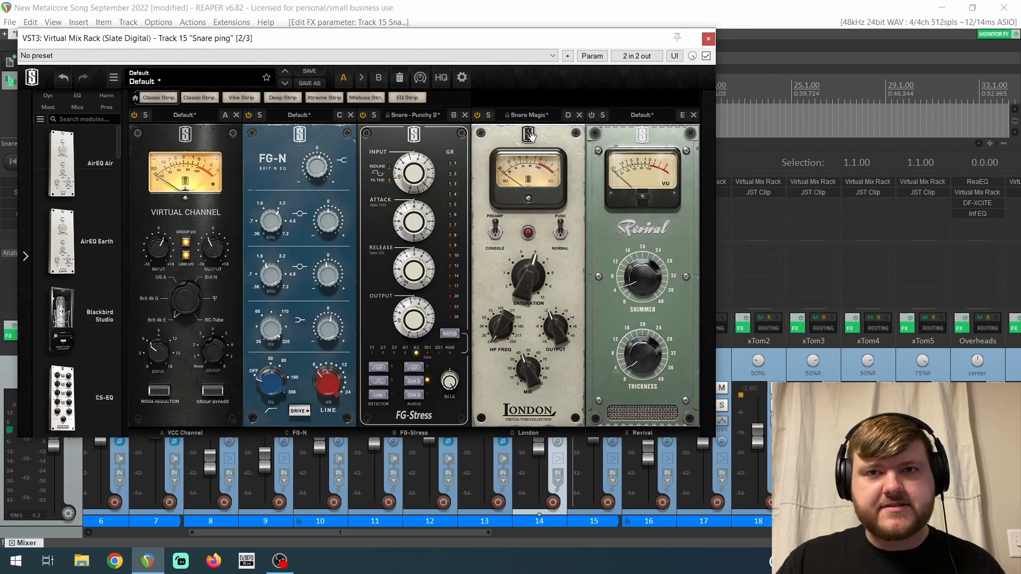
{"action": "key", "text": "space"}
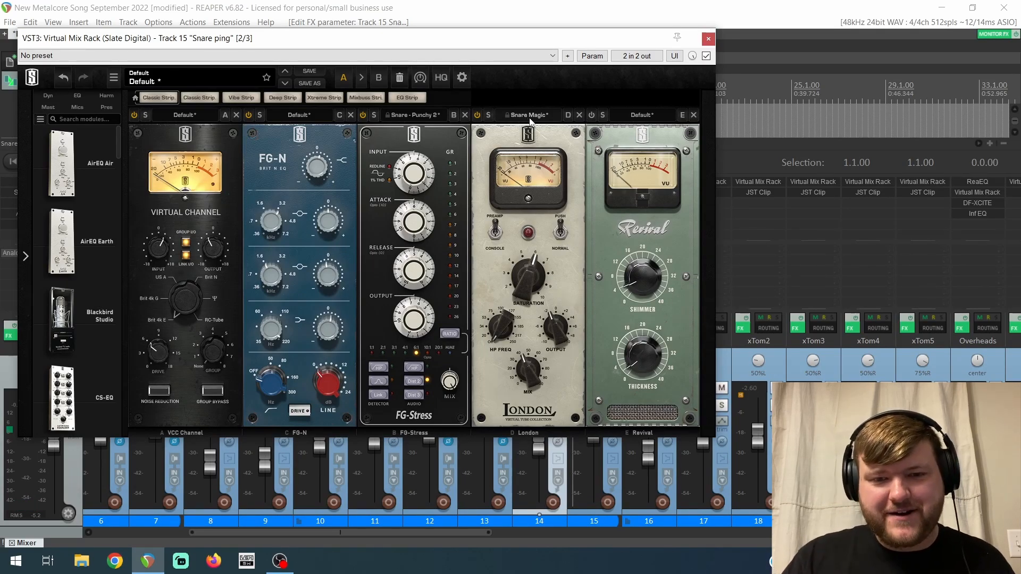
{"action": "left_click", "coordinate": [590, 115]}
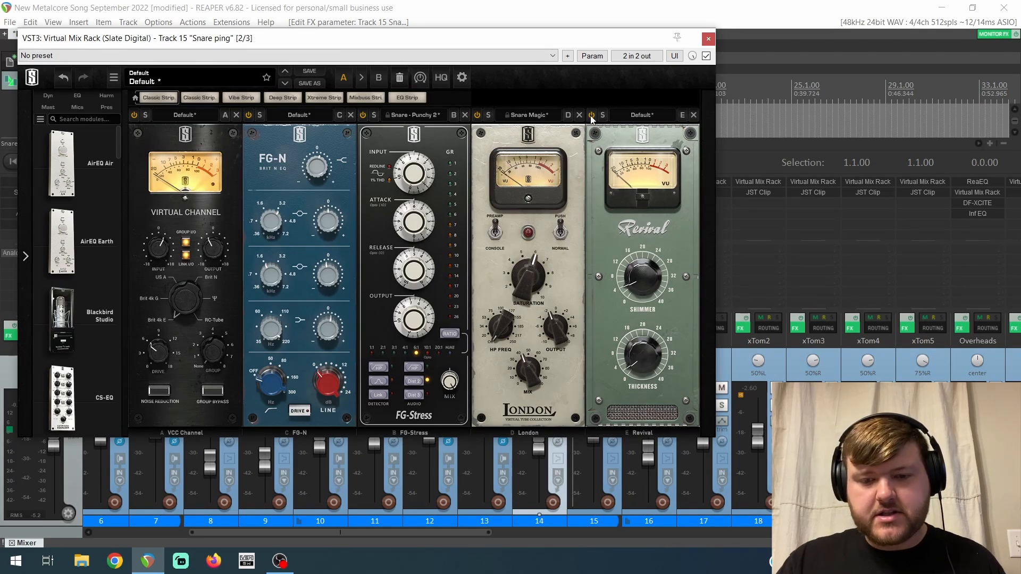
{"action": "key", "text": "space"}
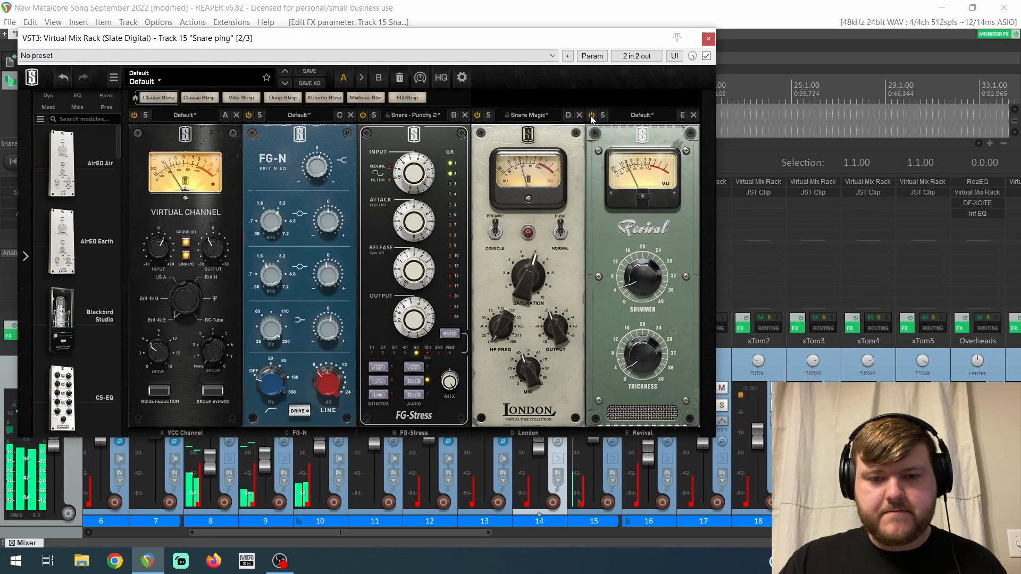
{"action": "left_click", "coordinate": [709, 39]}
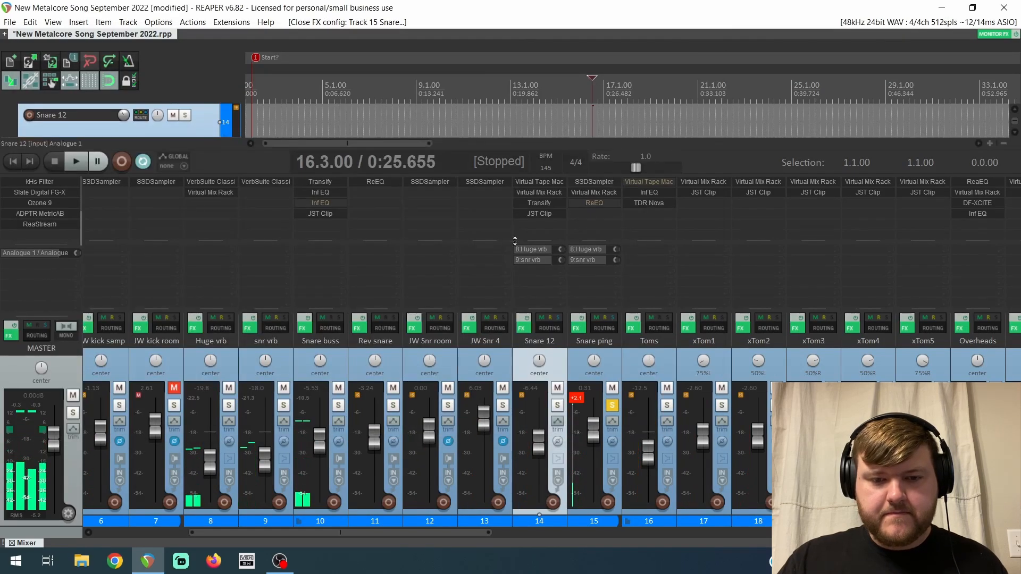
Re-enable ReEQ on Snare ping, compare its two narrow cuts bypassed and active during playback, and close it with the EQ enabled.
{"action": "left_click", "coordinate": [606, 205], "text": "ctrl"}
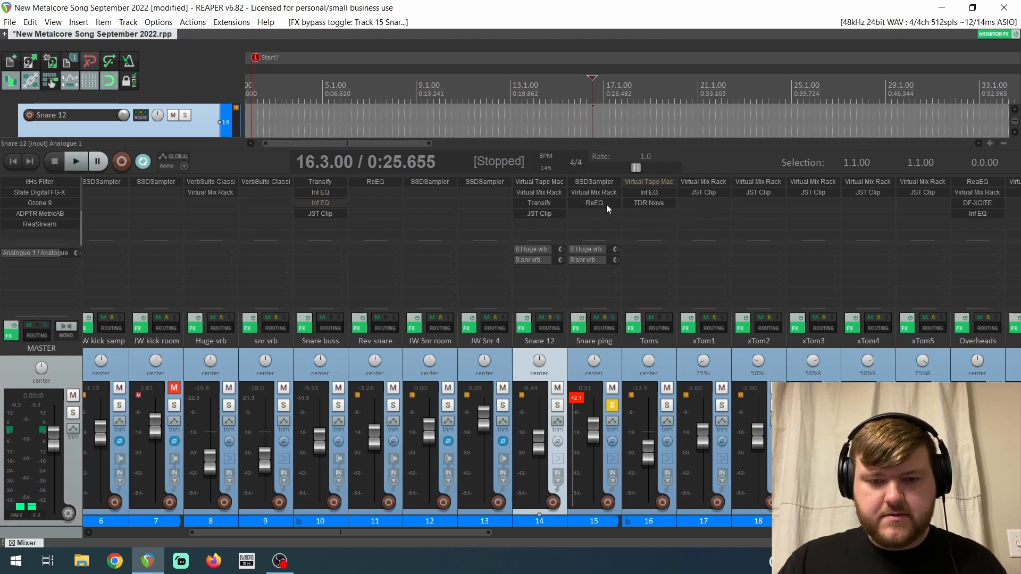
{"action": "left_click", "coordinate": [606, 204]}
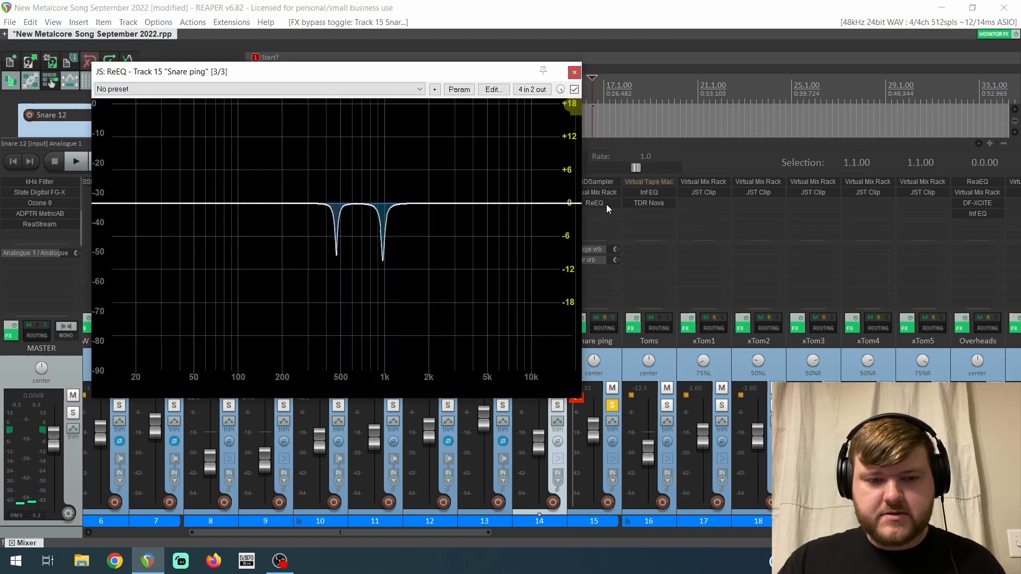
{"action": "left_click", "coordinate": [384, 262]}
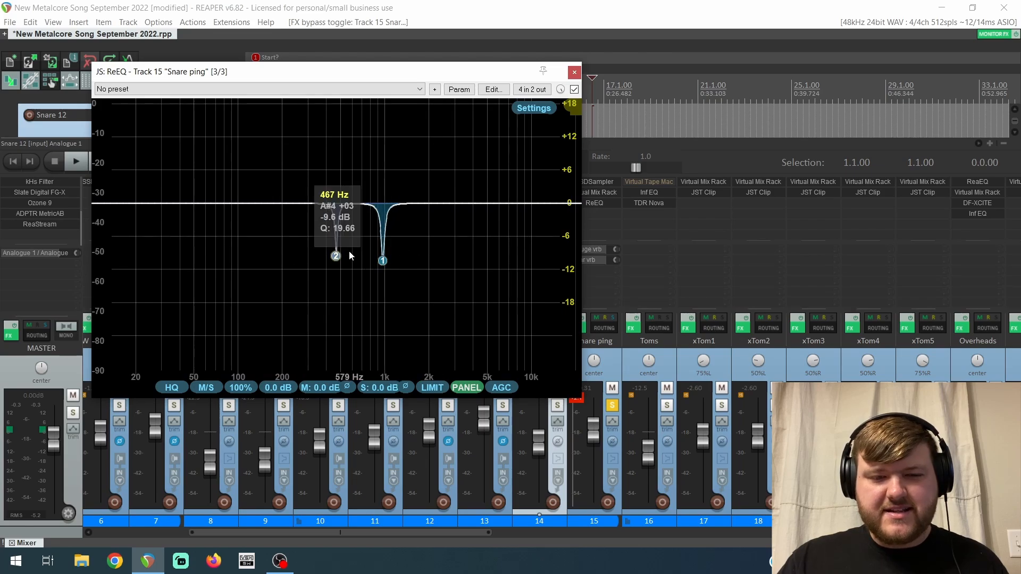
{"action": "left_click", "coordinate": [575, 90]}
{"action": "key", "text": "space"}
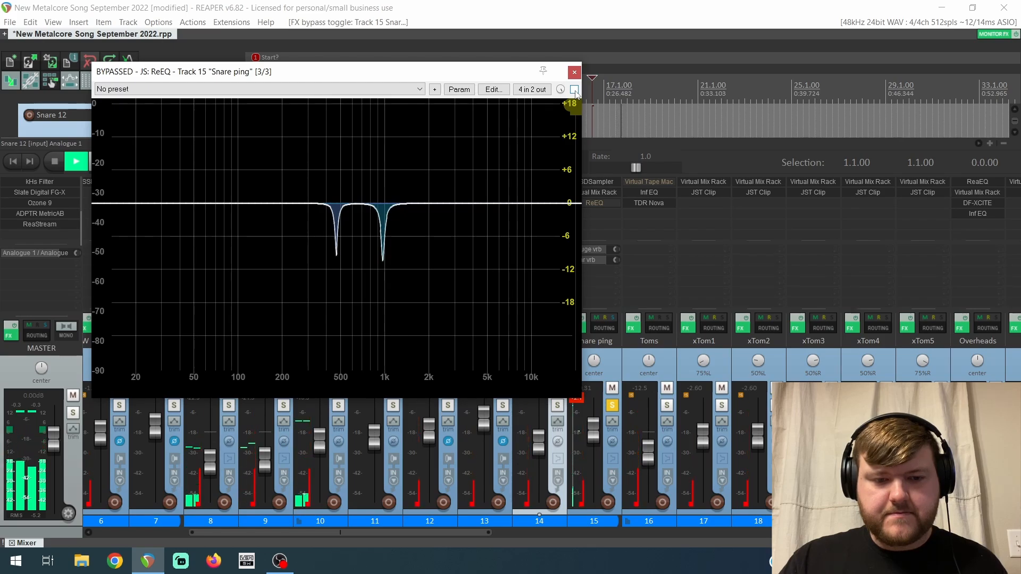
{"action": "left_click", "coordinate": [574, 90]}
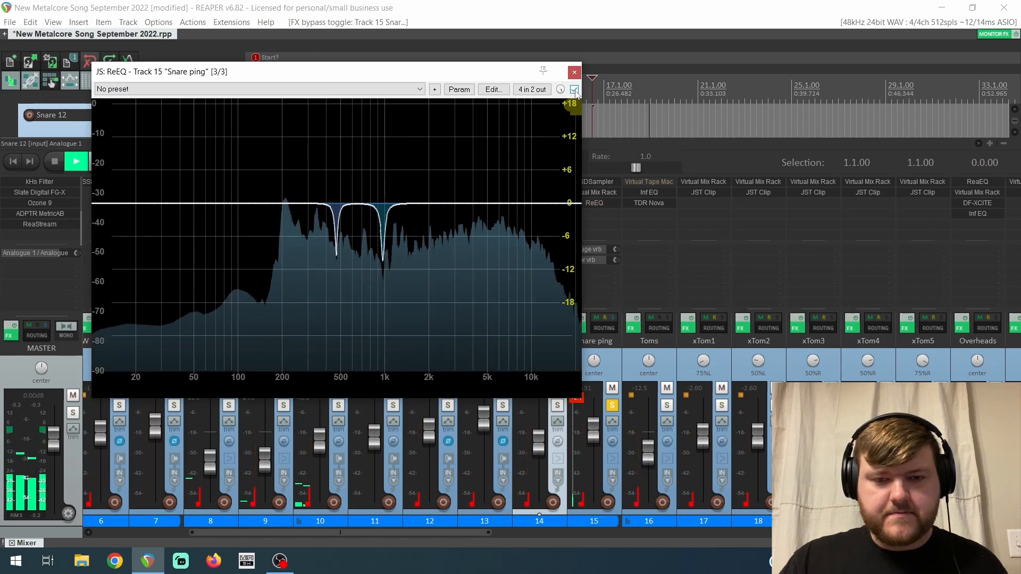
{"action": "left_click", "coordinate": [574, 90]}
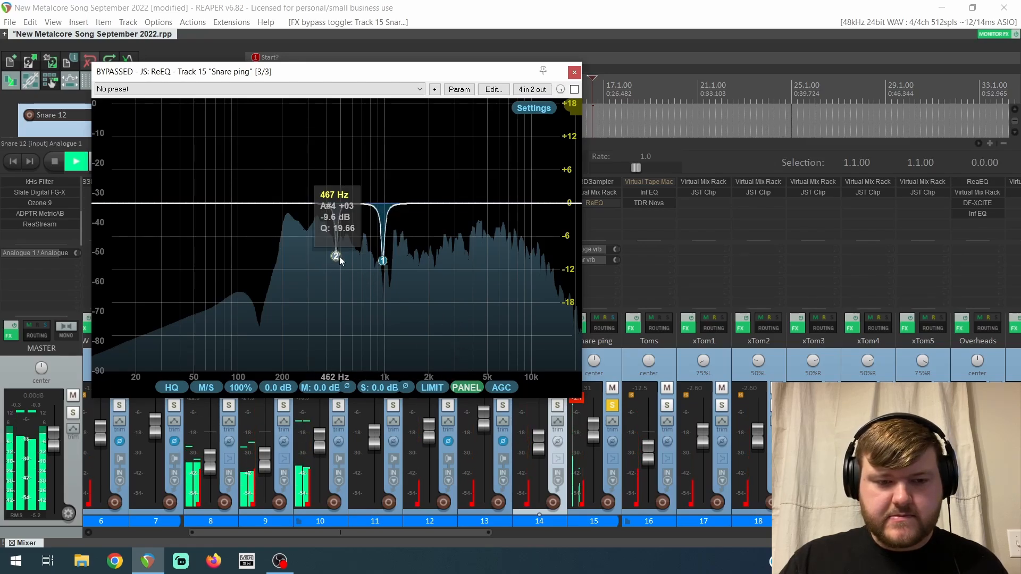
{"action": "left_click", "coordinate": [574, 89]}
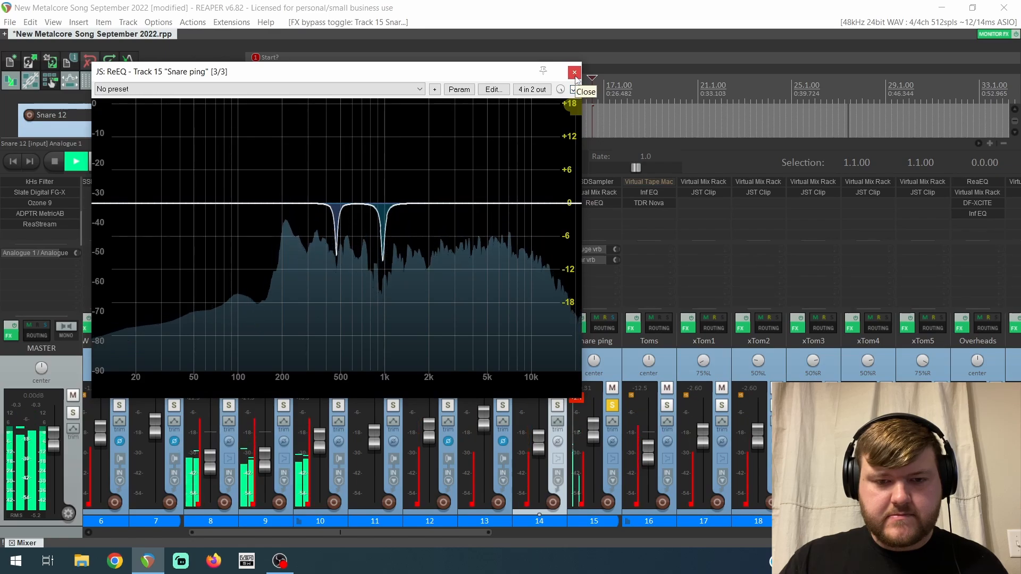
{"action": "left_click", "coordinate": [575, 73]}
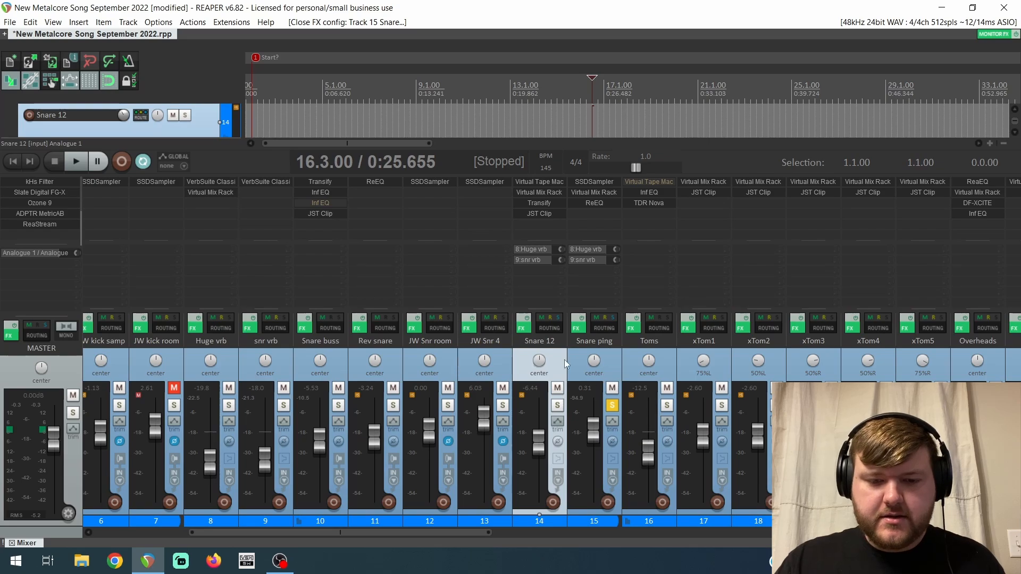
Solo JW Snr 4 in place of Snare ping, check its sample in SSDSampler, and audition the track.
{"action": "left_click", "coordinate": [612, 405]}
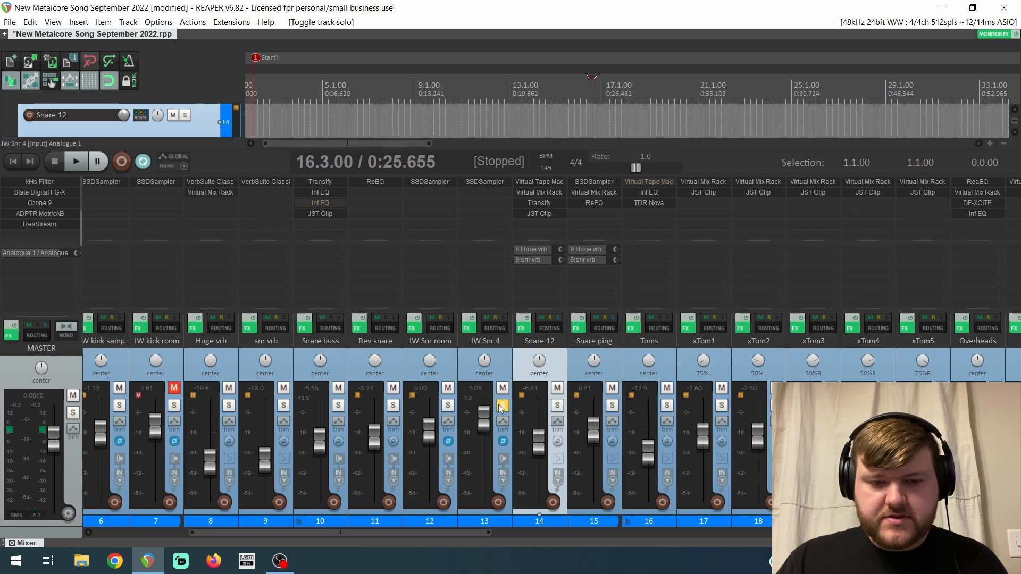
{"action": "left_click", "coordinate": [502, 180]}
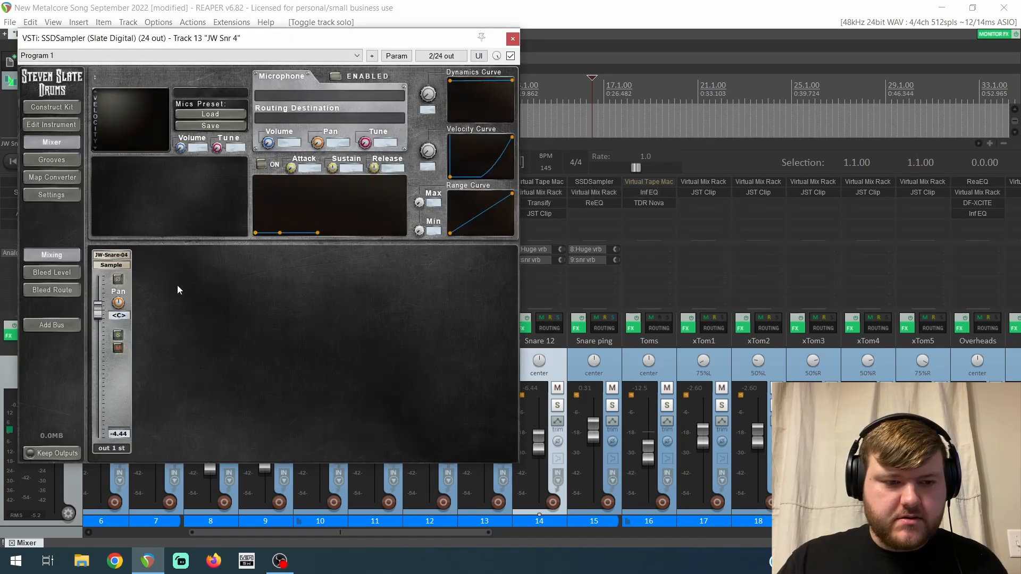
{"action": "left_click", "coordinate": [511, 39]}
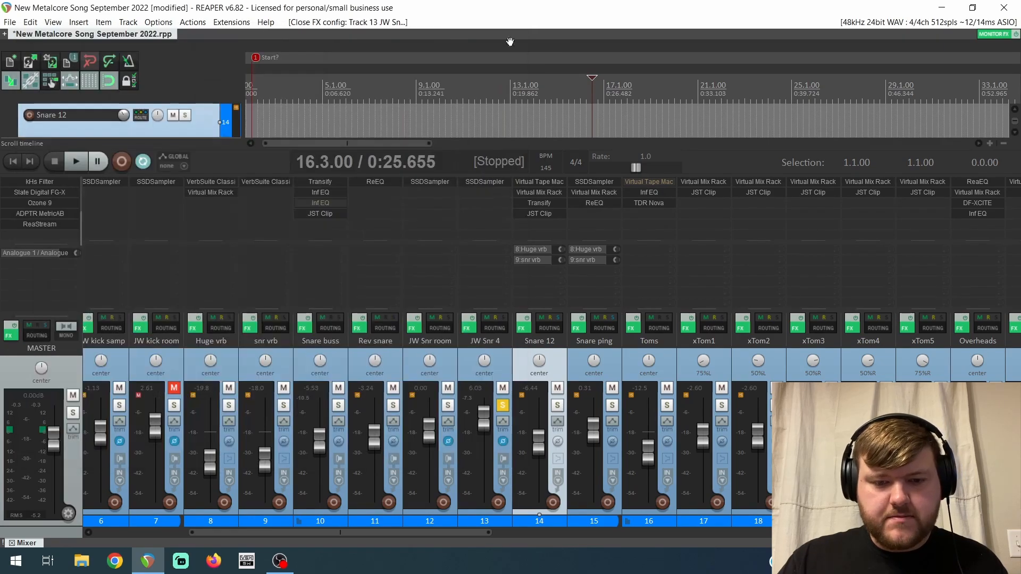
{"action": "key", "text": "space"}
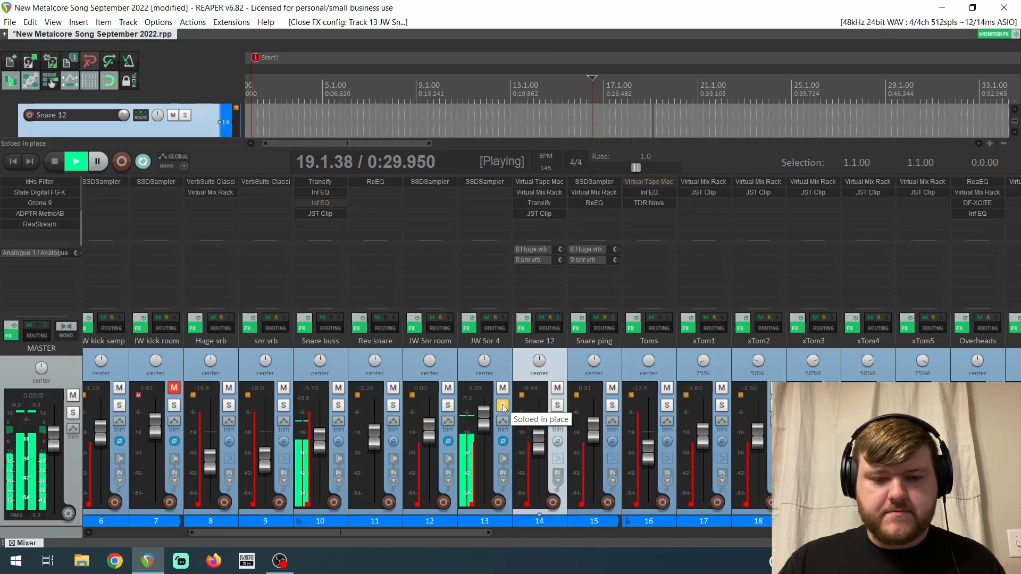
{"action": "key", "text": "space"}
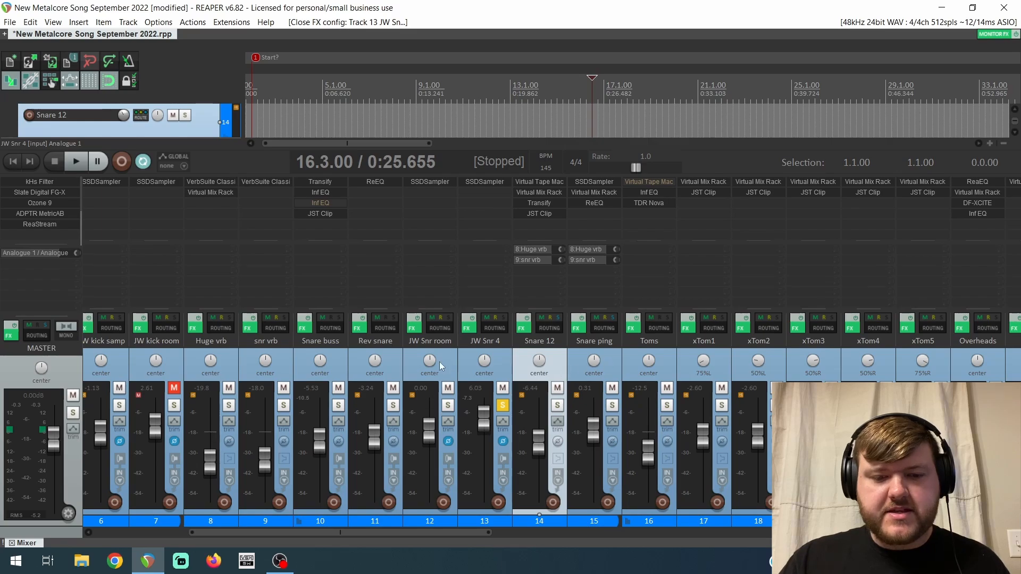
Solo JW Snr room in place of JW Snr 4 and show its JW-SnareRm-05 sample's settings in SSDSampler.
{"action": "left_click", "coordinate": [505, 407]}
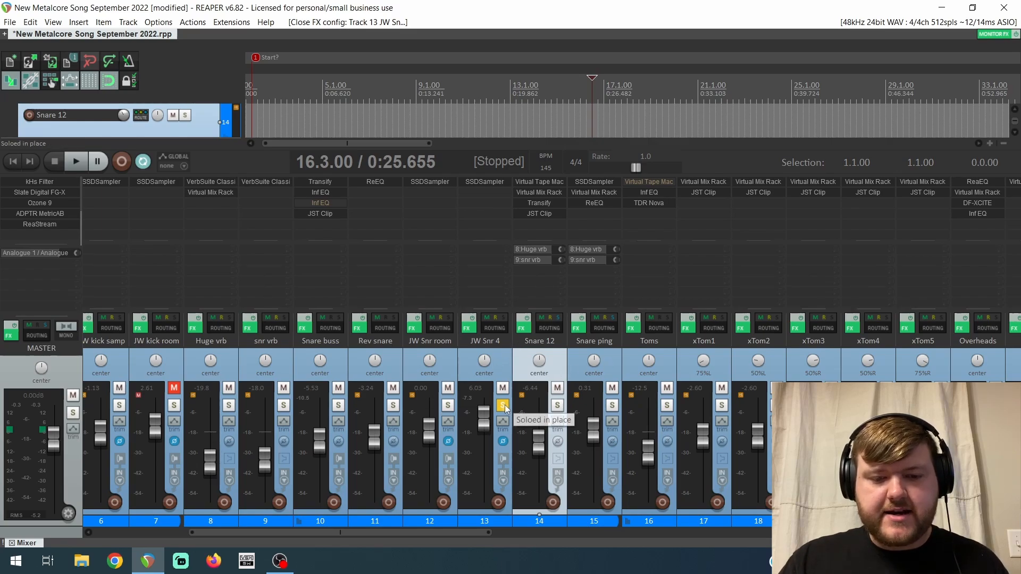
{"action": "left_click", "coordinate": [447, 408]}
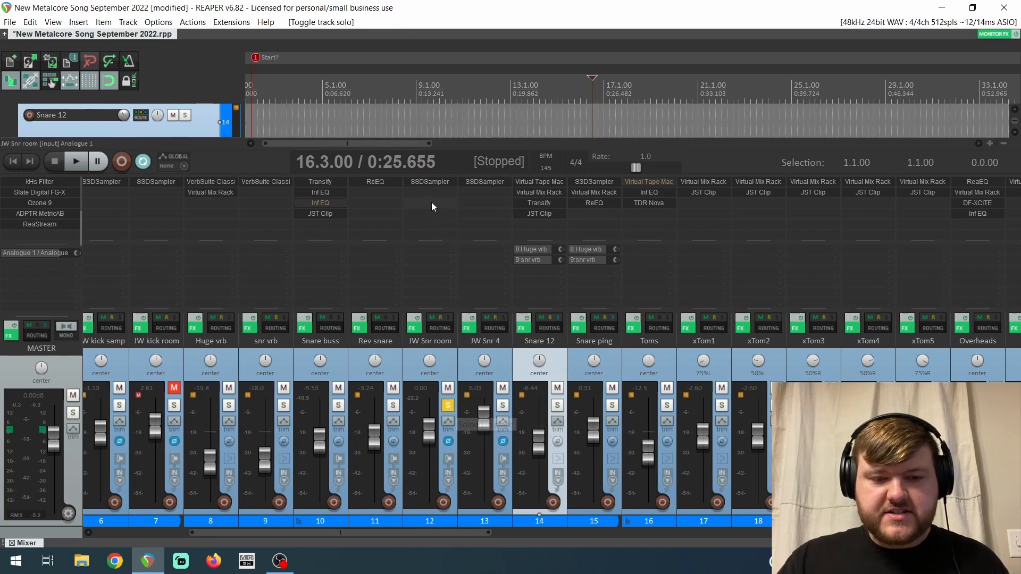
{"action": "left_click", "coordinate": [434, 179]}
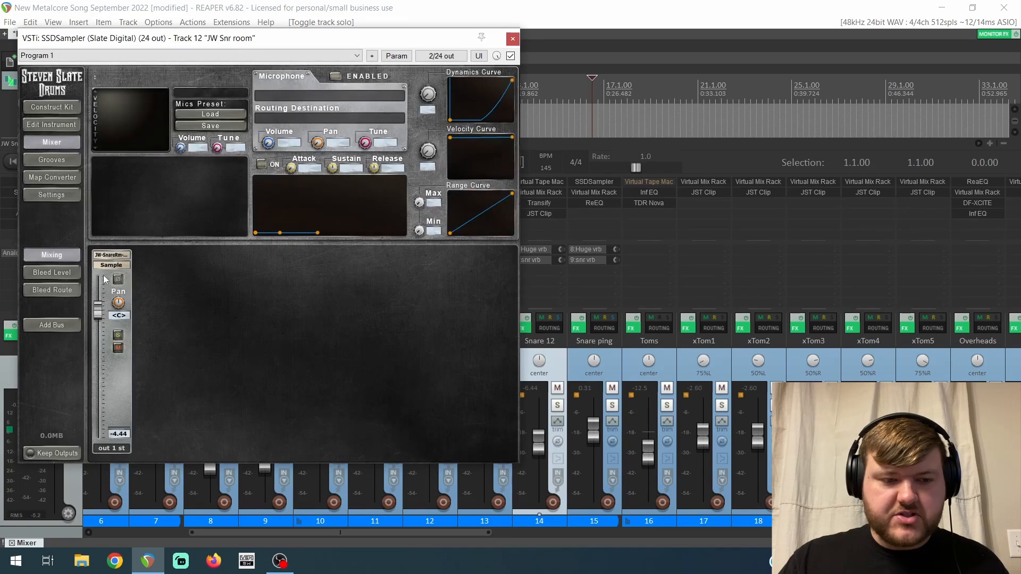
{"action": "left_click", "coordinate": [123, 255]}
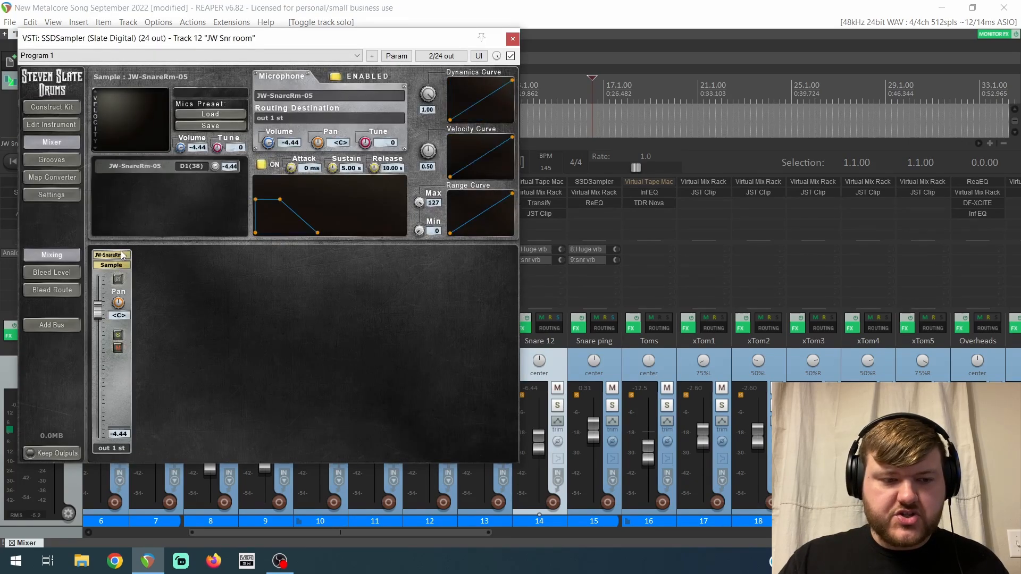
Close SSDSampler, audition the soloed JW Snr room track, and take the track out of solo.
{"action": "left_click", "coordinate": [513, 39]}
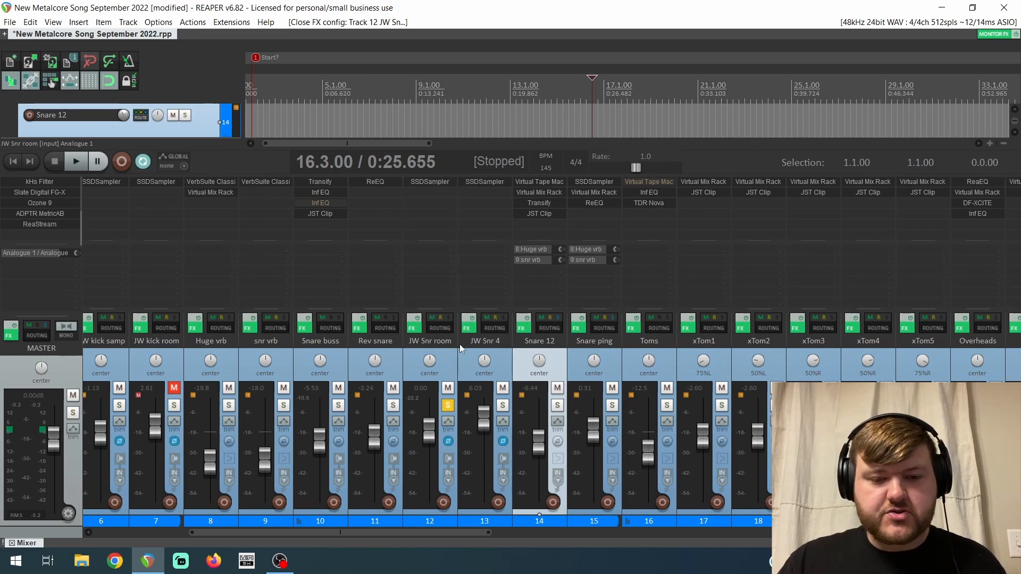
{"action": "key", "text": "space"}
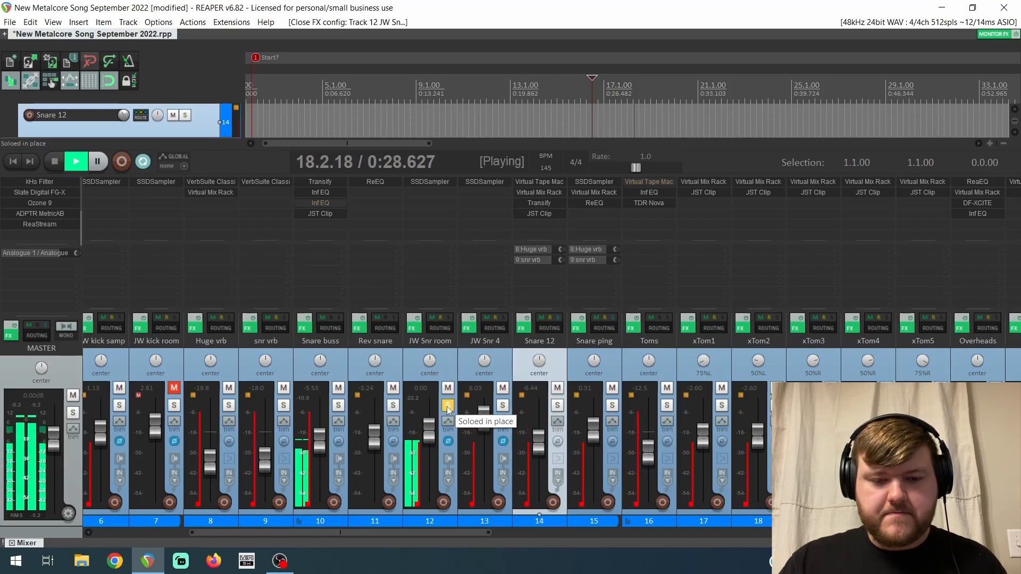
{"action": "key", "text": "space"}
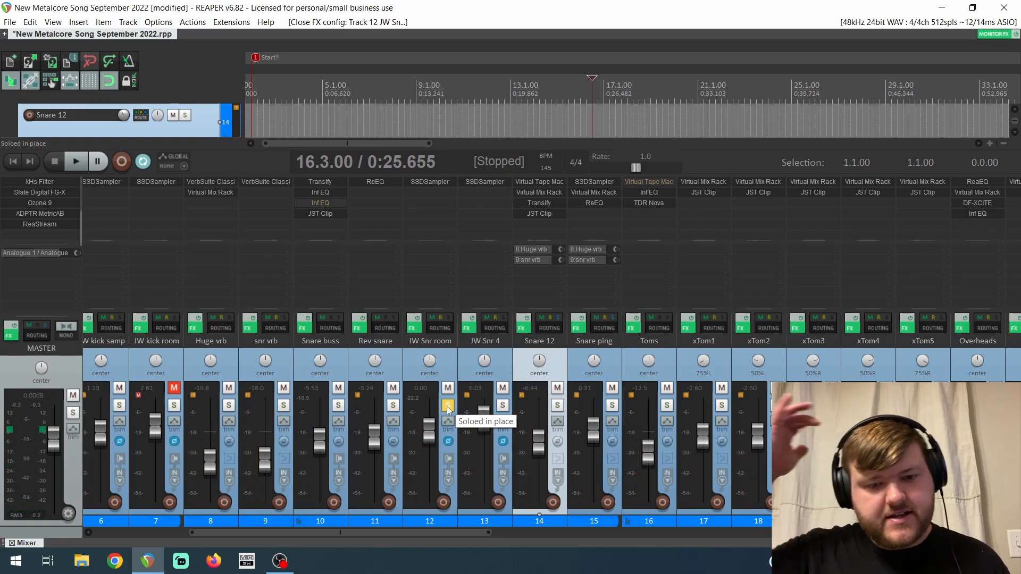
{"action": "left_click", "coordinate": [448, 407]}
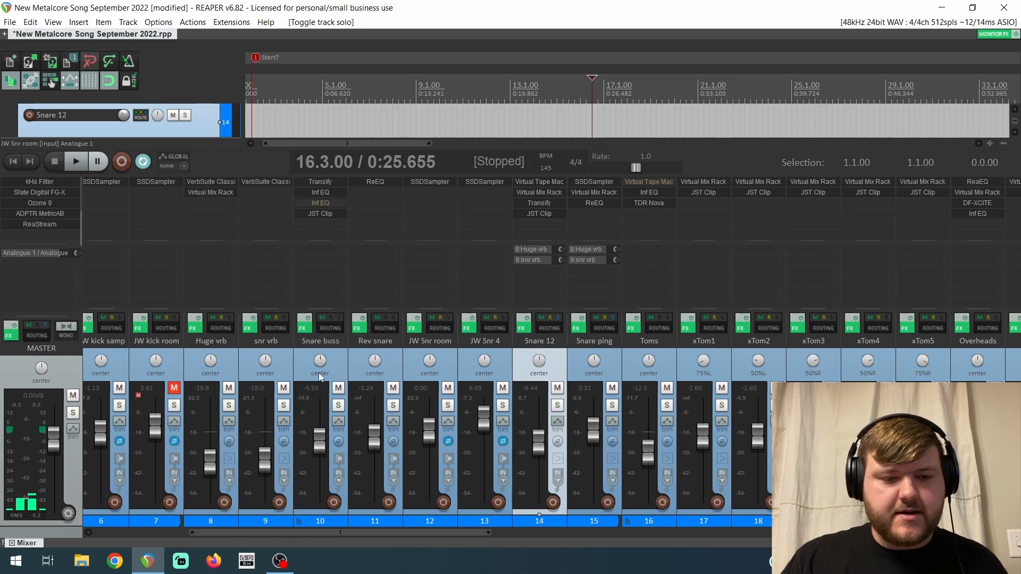
Solo the Snare buss and bypass its active Inf EQ and JST Clip effects, leaving only Transify running.
{"action": "left_click", "coordinate": [337, 375]}
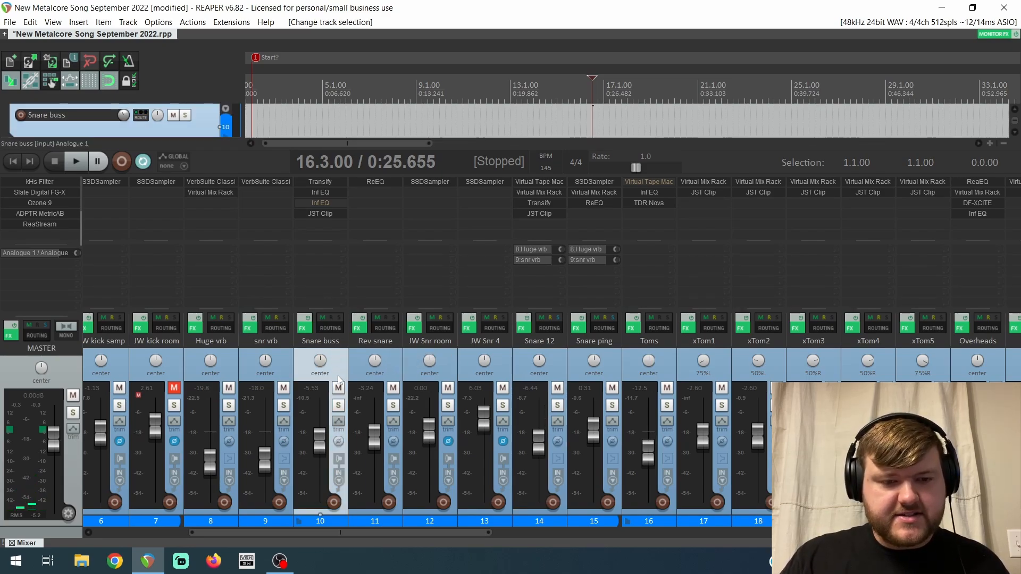
{"action": "left_click", "coordinate": [338, 407]}
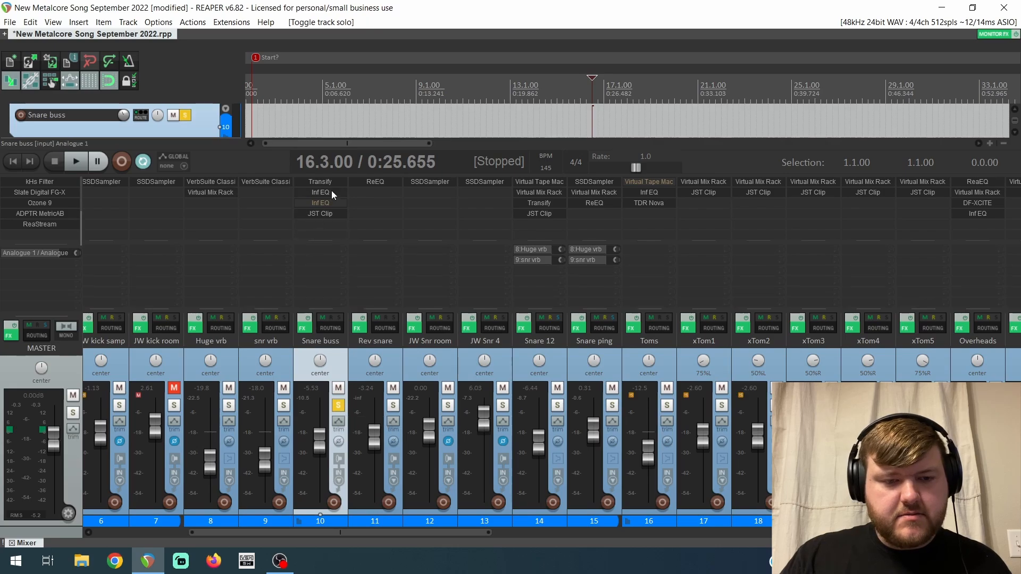
{"action": "left_click", "coordinate": [337, 203]}
{"action": "key", "text": "Escape"}
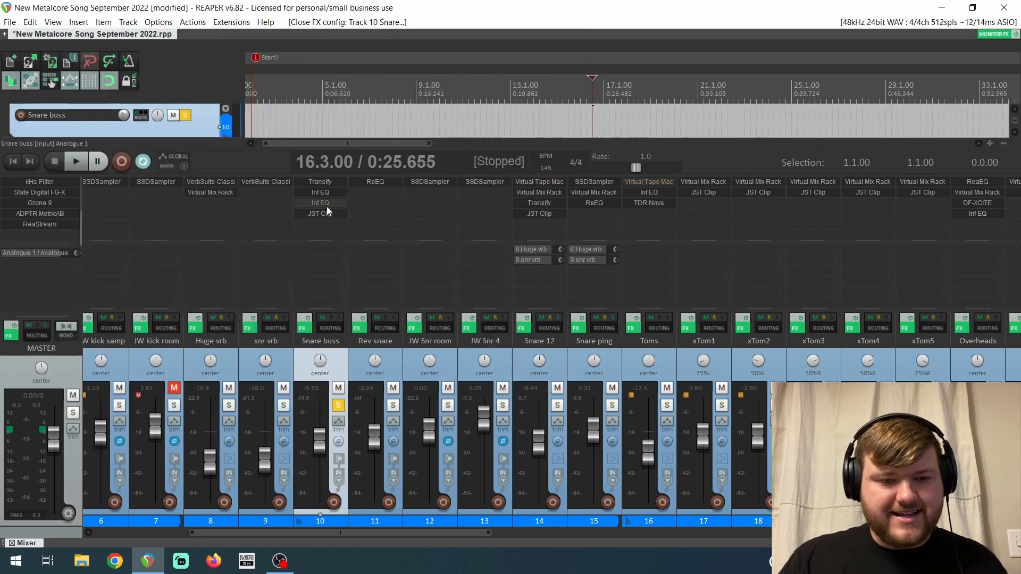
{"action": "left_click", "coordinate": [328, 191], "text": "shift"}
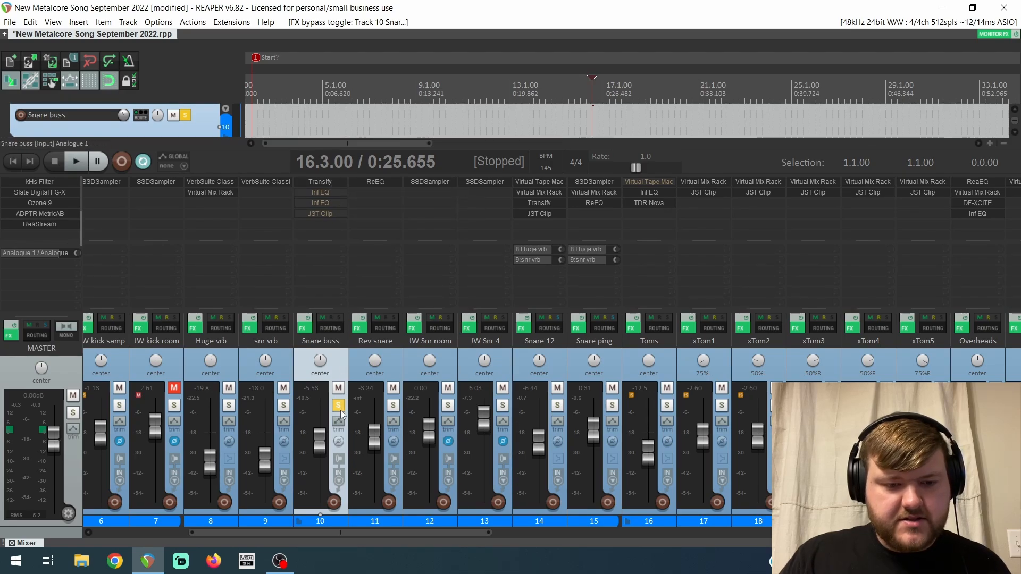
Open Transify on the Snare buss, compare it bypassed and active during playback, and close it enabled.
{"action": "left_click", "coordinate": [333, 180]}
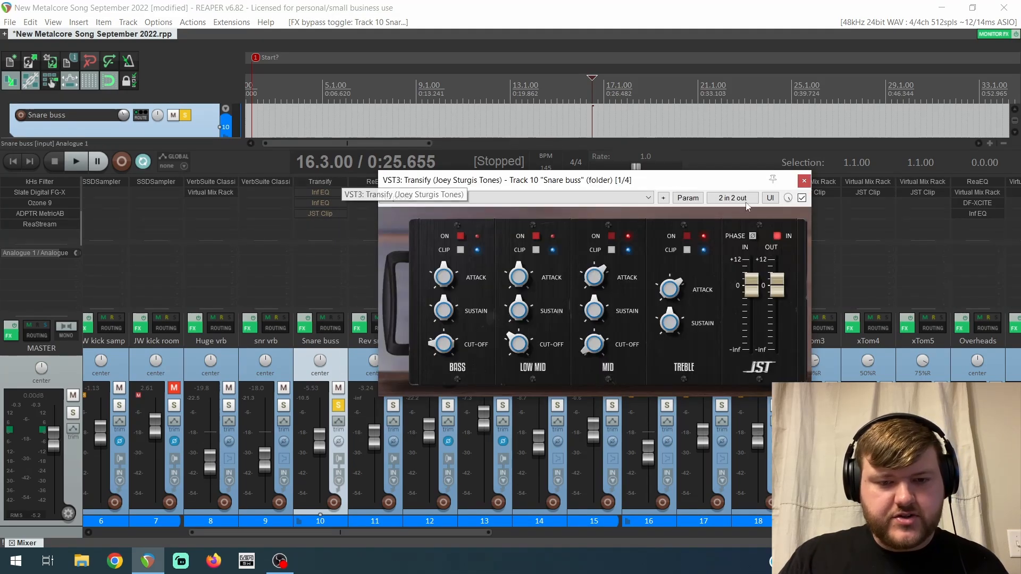
{"action": "key", "text": "space"}
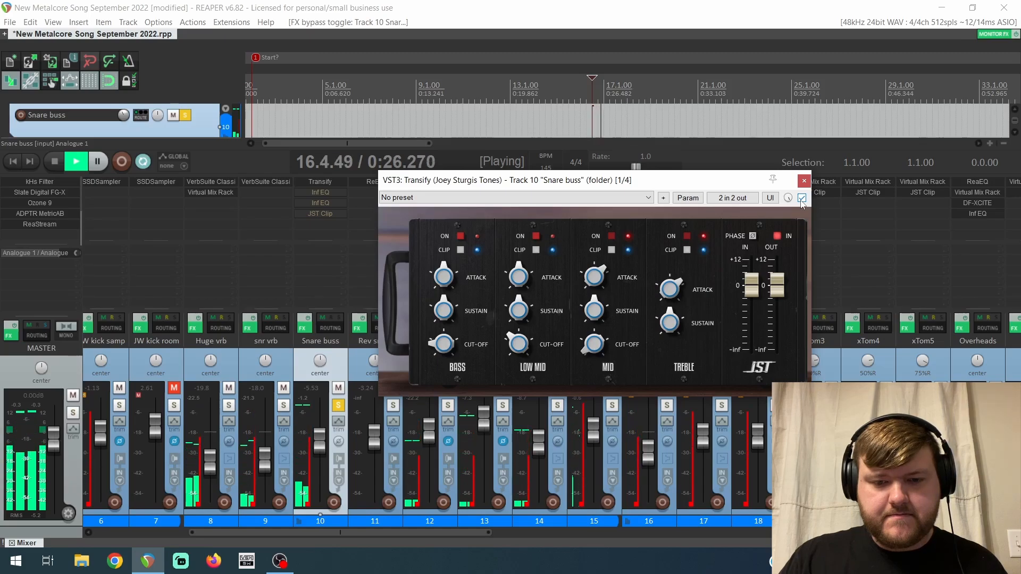
{"action": "left_click", "coordinate": [801, 199]}
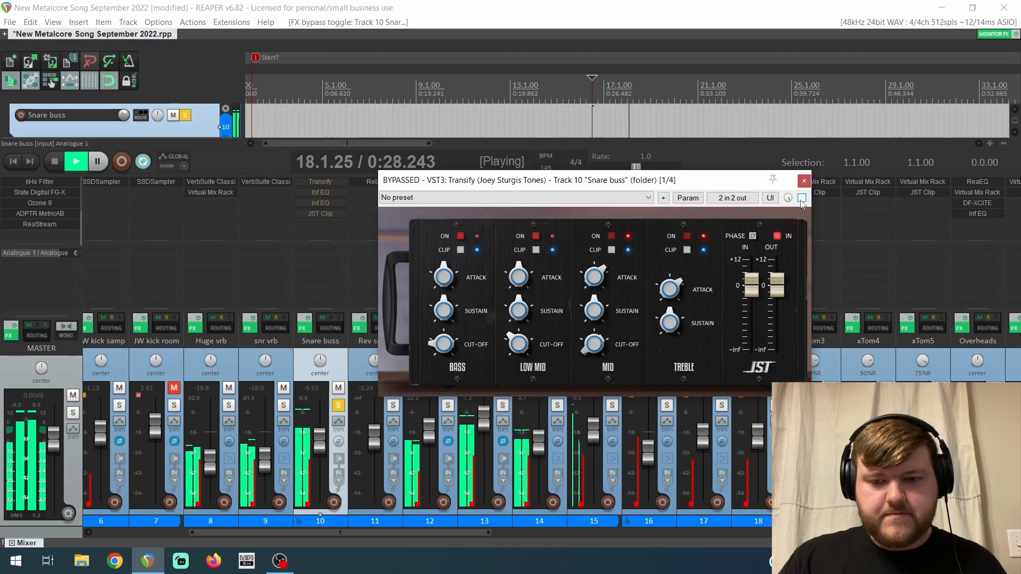
{"action": "left_click", "coordinate": [801, 199]}
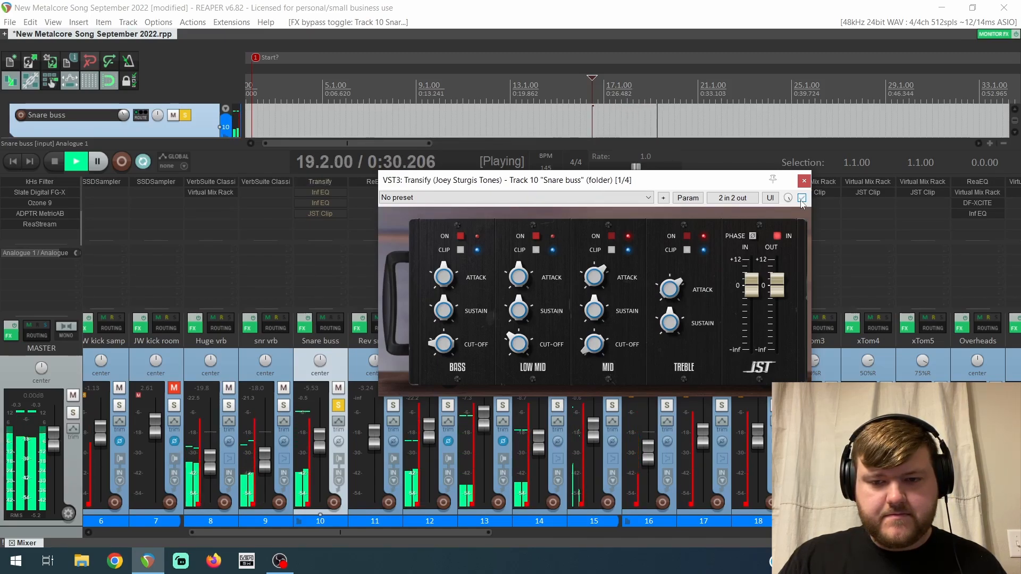
{"action": "key", "text": "space"}
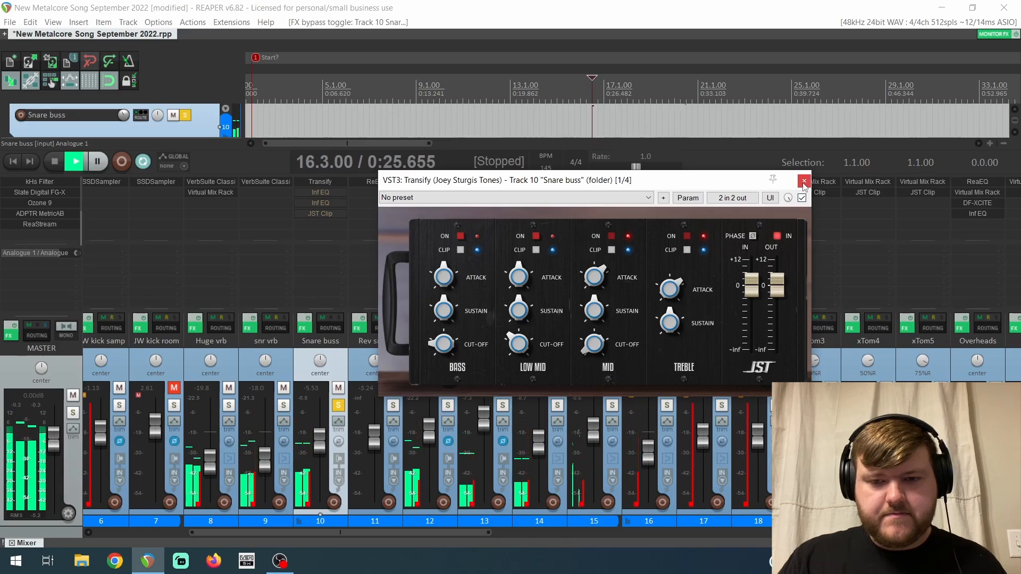
{"action": "left_click", "coordinate": [803, 182]}
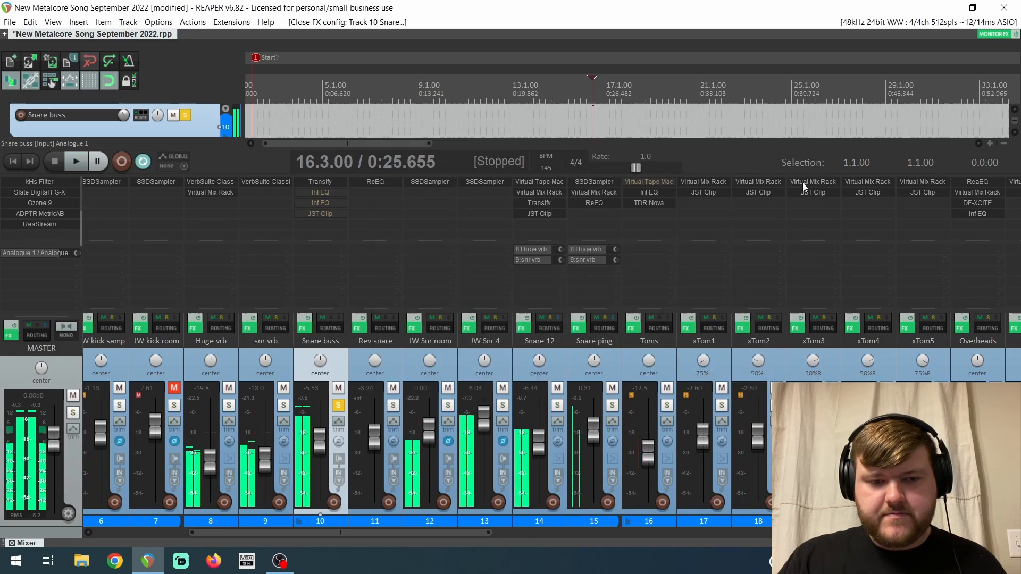
Re-enable the first Inf EQ on the Snare buss, open it, and compare it bypassed and active during playback.
{"action": "left_click", "coordinate": [336, 192], "text": "shift"}
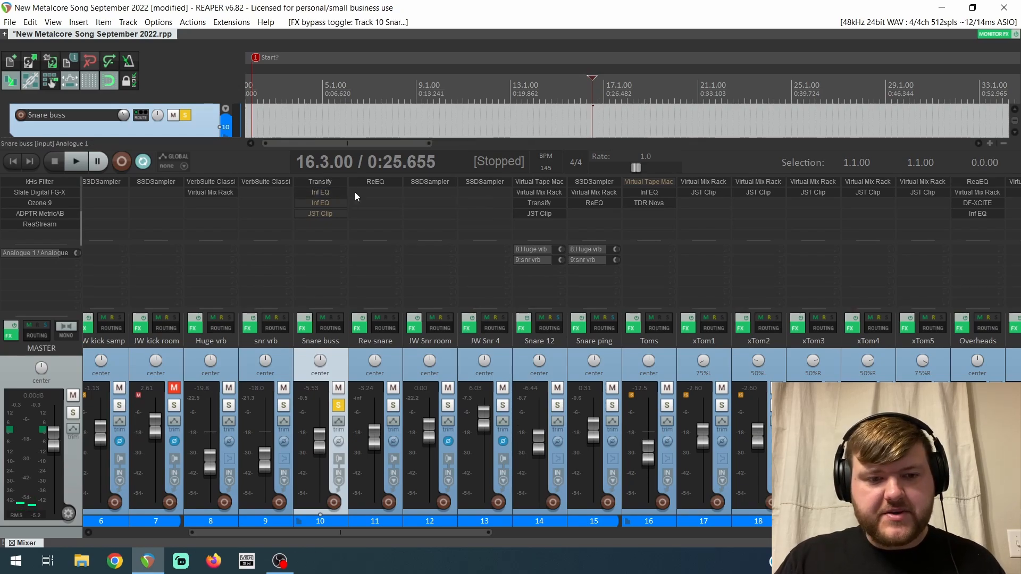
{"action": "left_click", "coordinate": [342, 192]}
{"action": "mouse_move", "coordinate": [568, 298]}
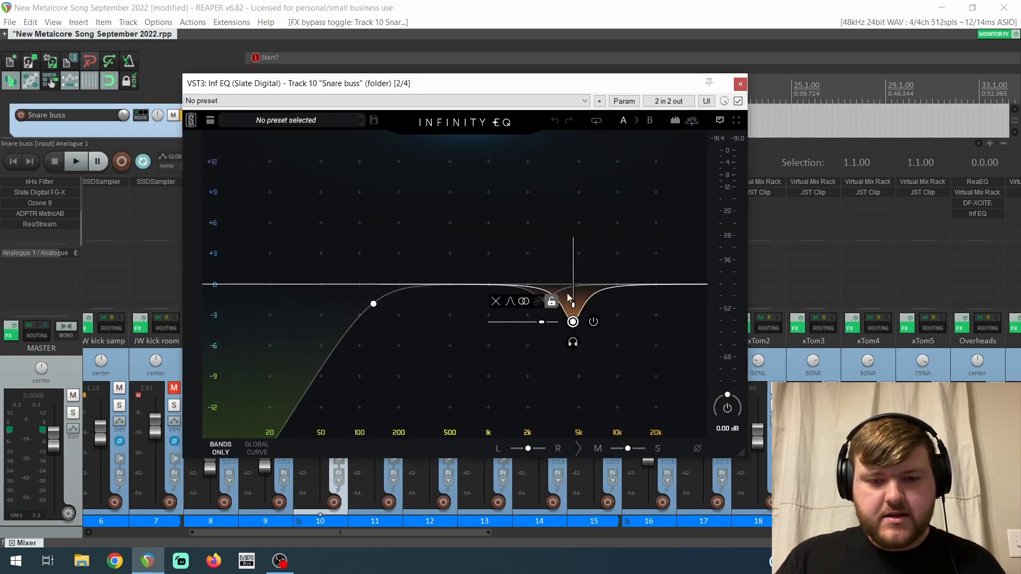
{"action": "left_click", "coordinate": [727, 409]}
{"action": "key", "text": "space"}
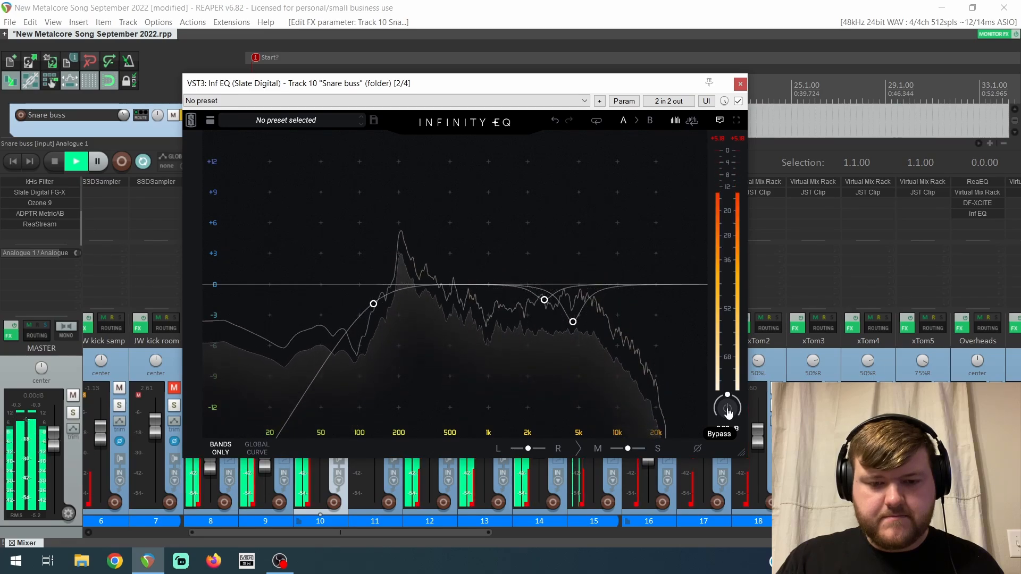
Audition the Inf EQ cuts at 4.48 kHz and 2.69 kHz by soloing each band in turn, and close the EQ.
{"action": "left_click", "coordinate": [573, 343]}
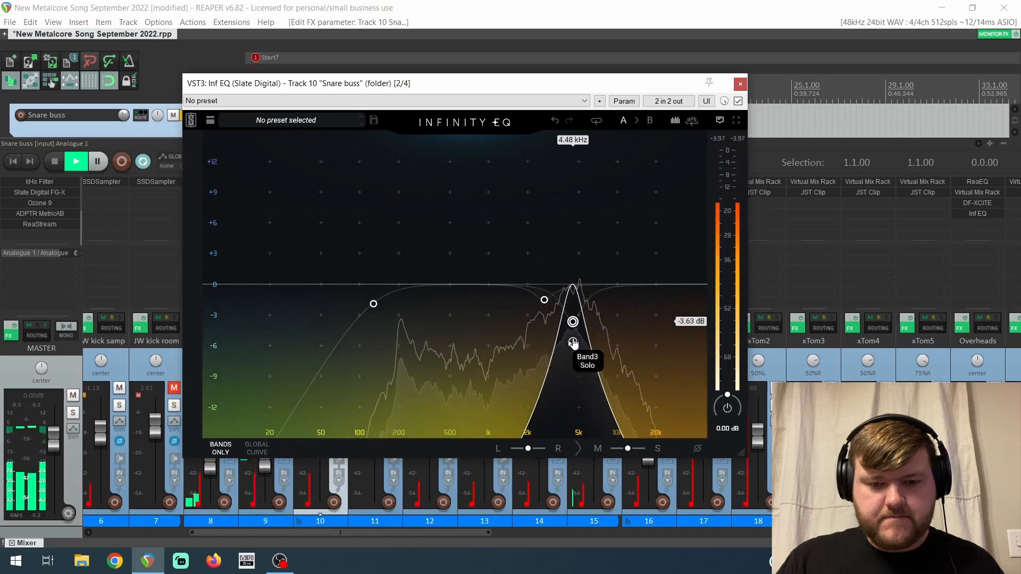
{"action": "left_click", "coordinate": [573, 343]}
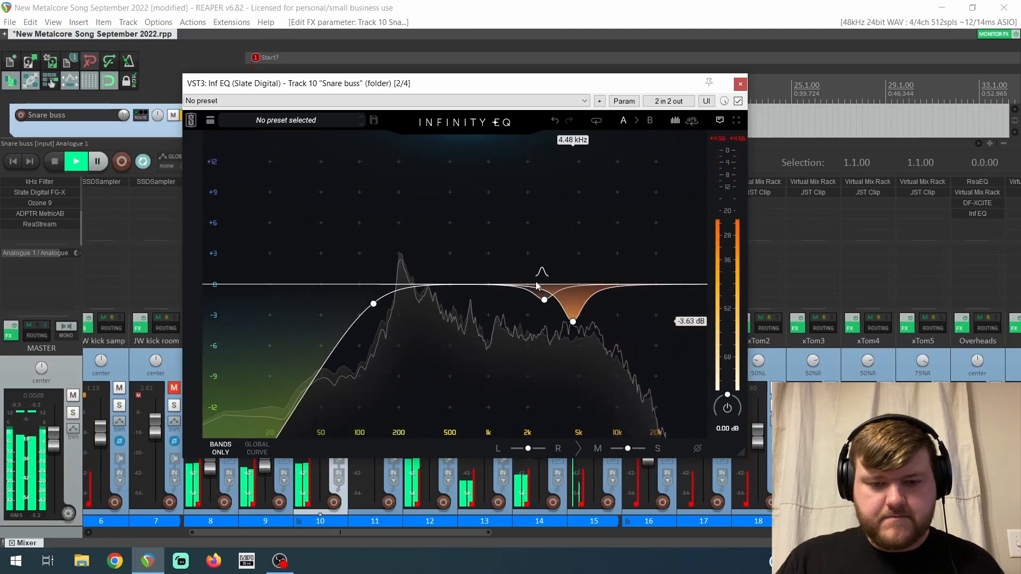
{"action": "left_click", "coordinate": [545, 322]}
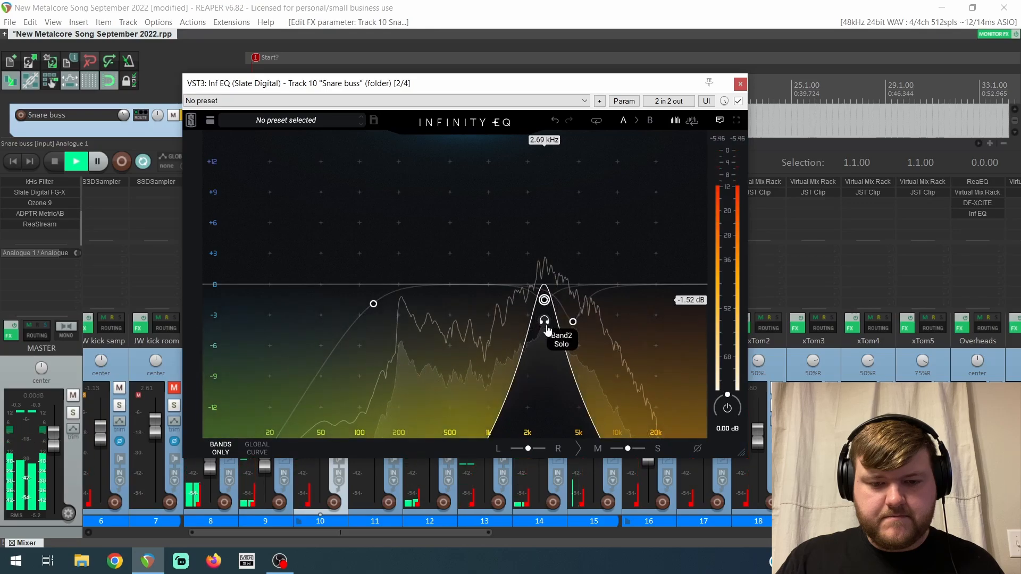
{"action": "left_click", "coordinate": [545, 322]}
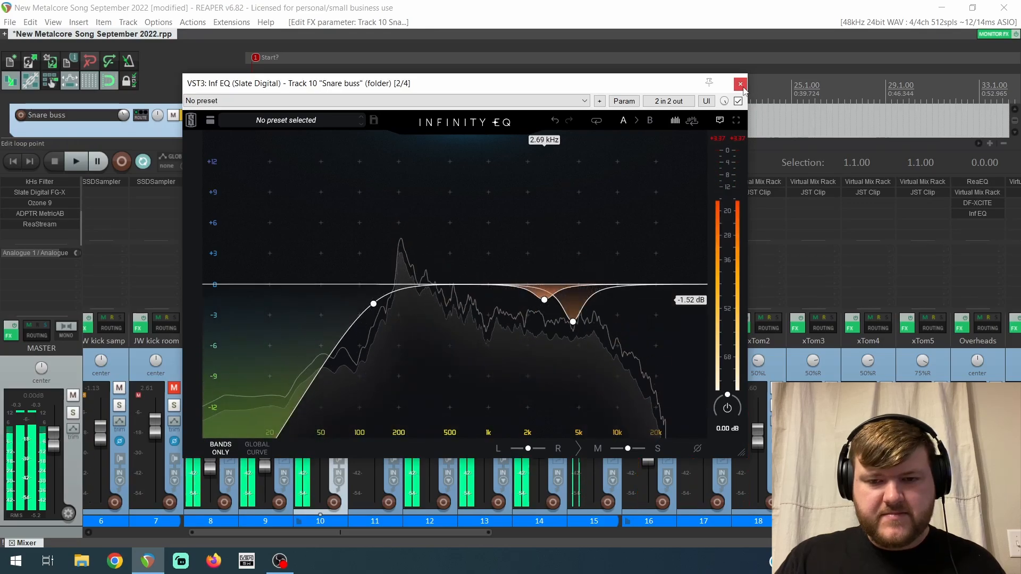
{"action": "left_click", "coordinate": [741, 85]}
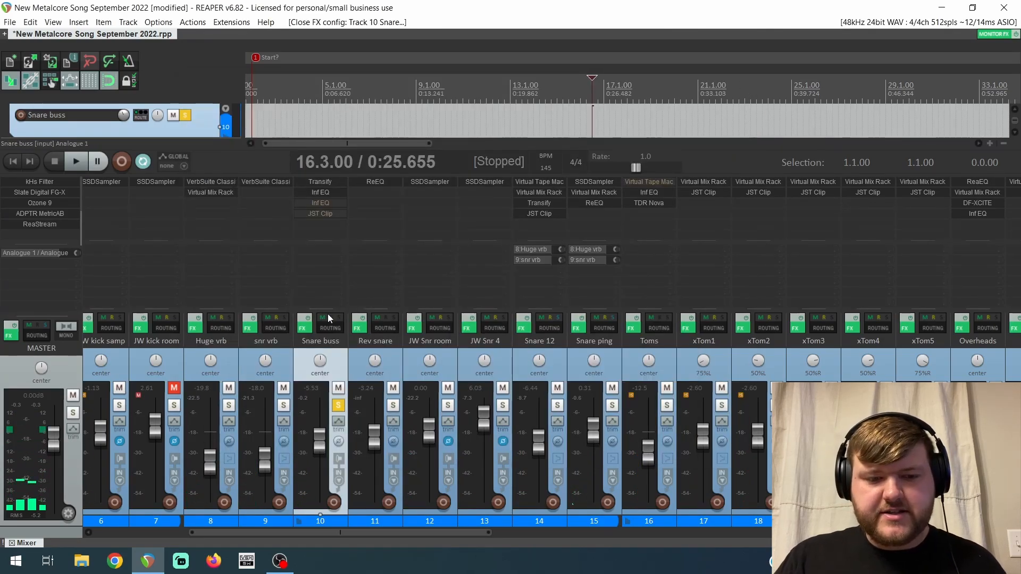
Re-enable JST Clip on the Snare buss, compare it bypassed and active during playback, and close it enabled.
{"action": "left_click", "coordinate": [330, 212], "text": "shift"}
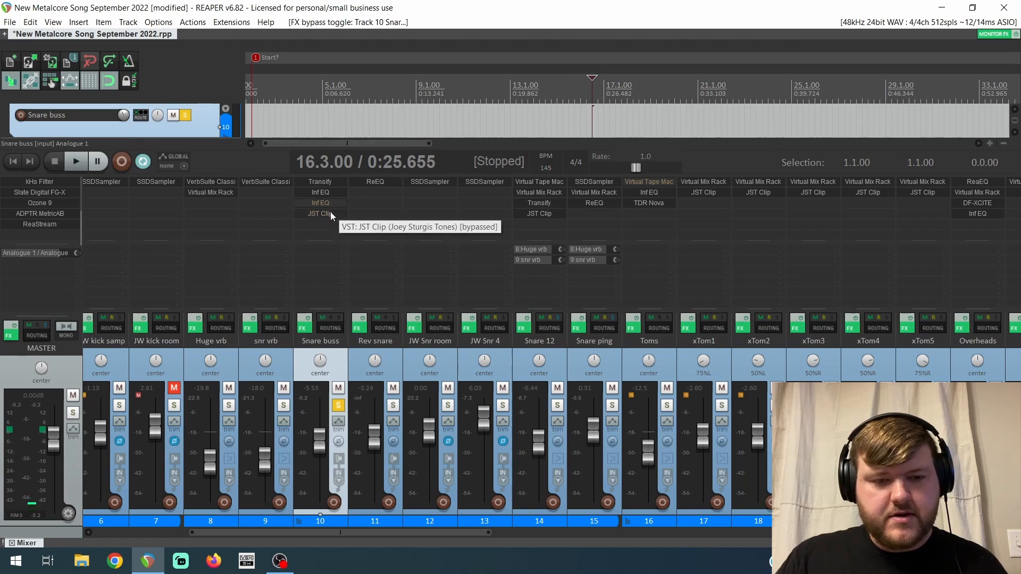
{"action": "left_click", "coordinate": [330, 212]}
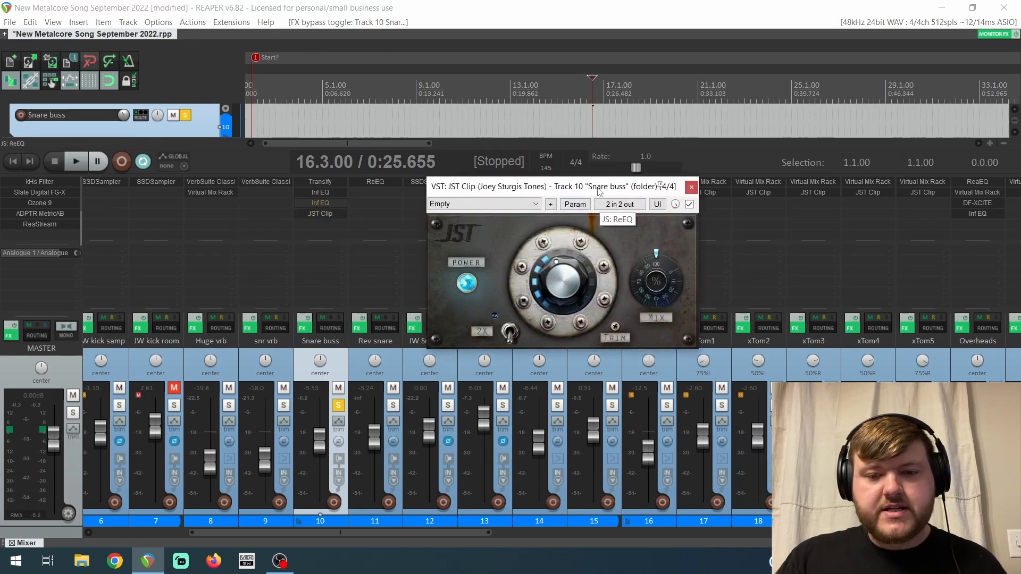
{"action": "left_click", "coordinate": [690, 204]}
{"action": "key", "text": "space"}
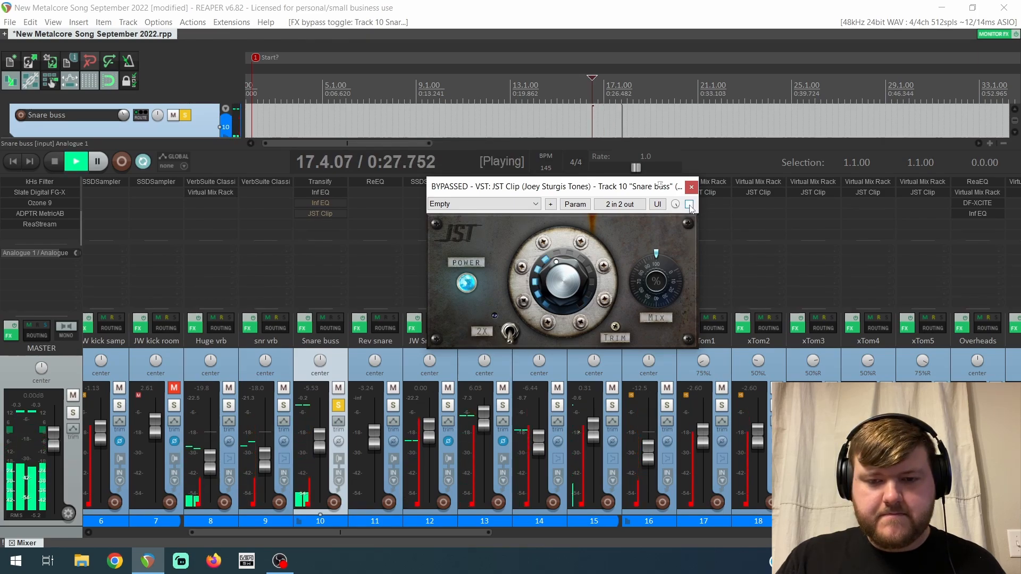
{"action": "left_click", "coordinate": [689, 205]}
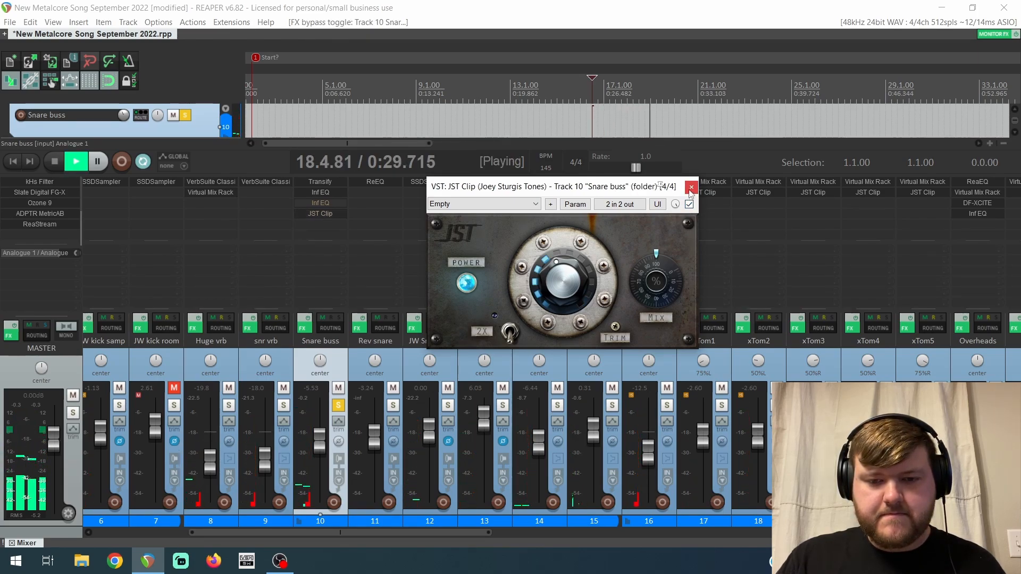
{"action": "key", "text": "space"}
{"action": "left_click", "coordinate": [691, 188]}
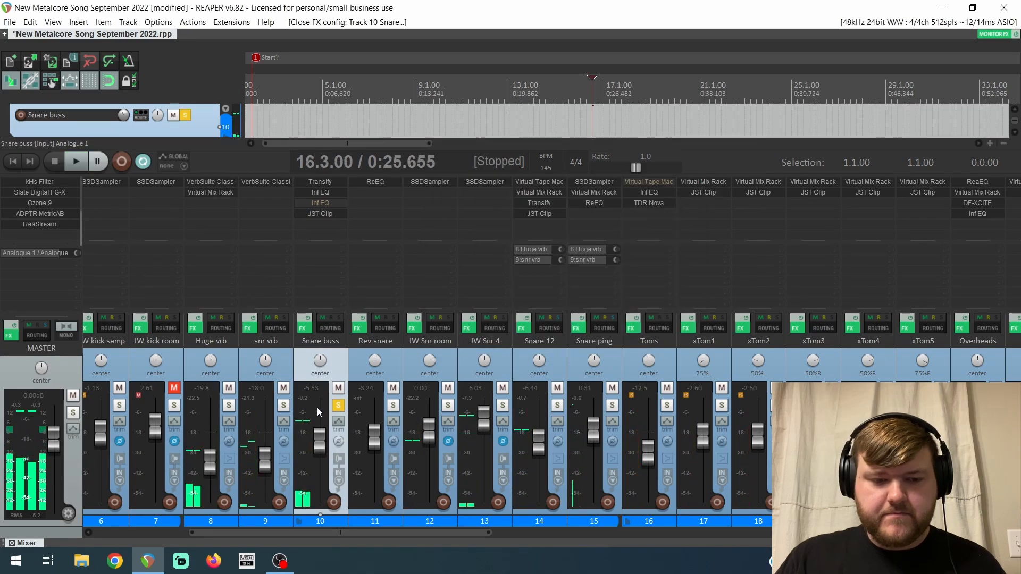
Take the Snare buss out of solo, select the Toms folder track, and enlarge the arrange area above the mixer.
{"action": "left_click", "coordinate": [338, 405]}
{"action": "left_click_drag", "start_coordinate": [363, 530], "coordinate": [468, 531]}
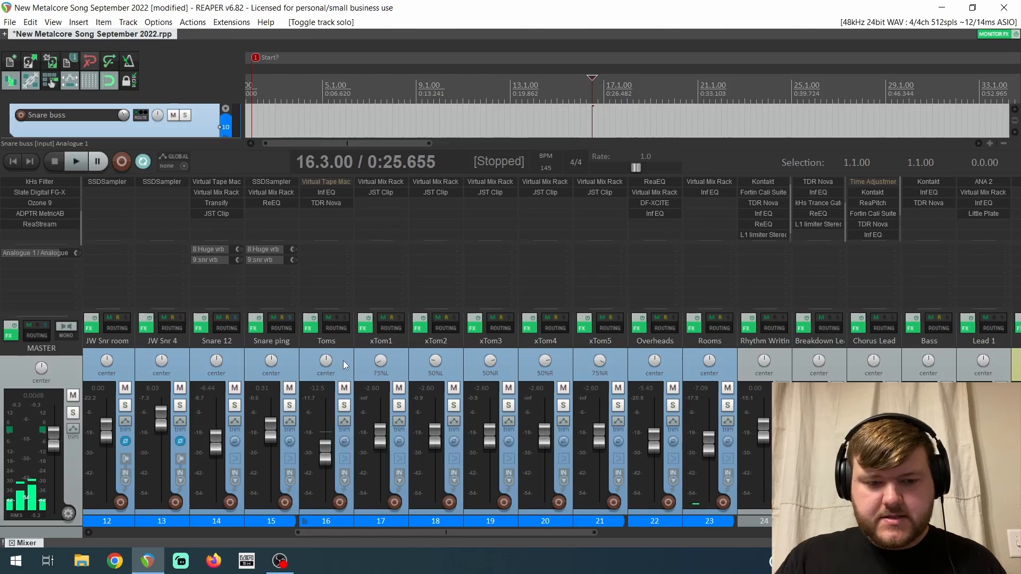
{"action": "left_click", "coordinate": [343, 360]}
{"action": "left_click_drag", "start_coordinate": [585, 175], "coordinate": [598, 285]}
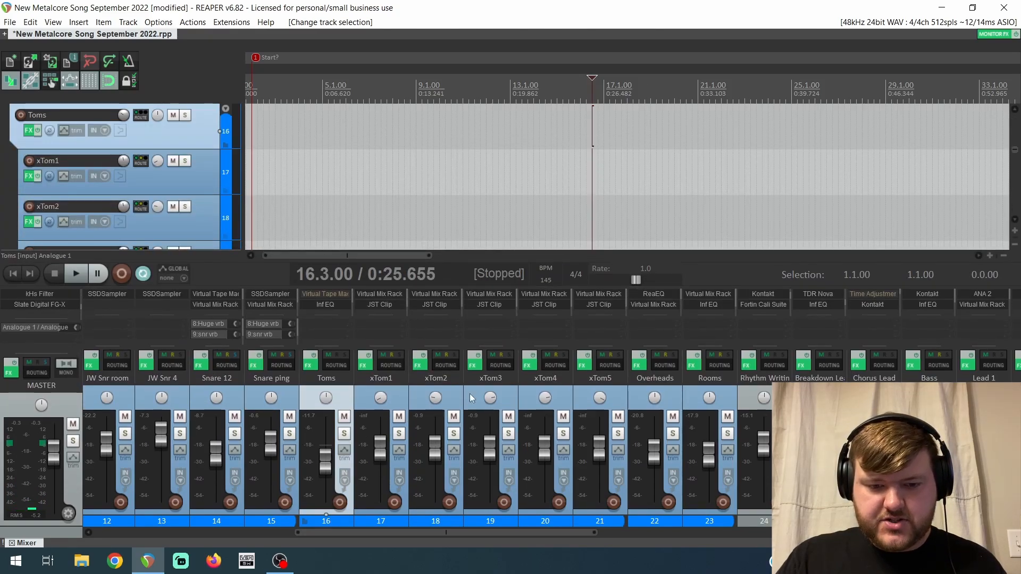
Play through the song to find a tom fill and make a time selection from 23.3.00 to 24.4.00 around it.
{"action": "left_click", "coordinate": [630, 124]}
{"action": "key", "text": "space"}
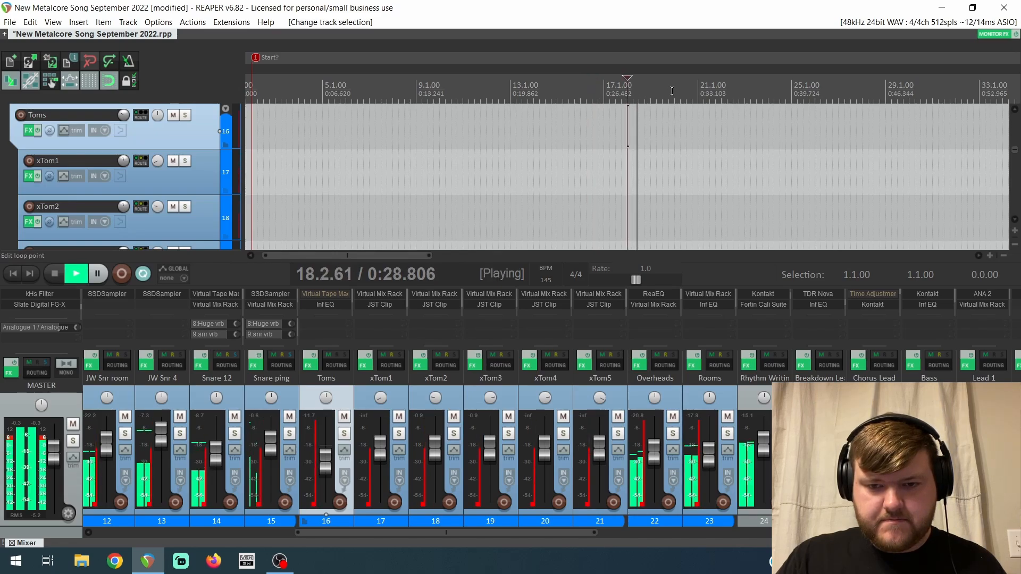
{"action": "left_click", "coordinate": [676, 91]}
{"action": "left_click", "coordinate": [703, 91]}
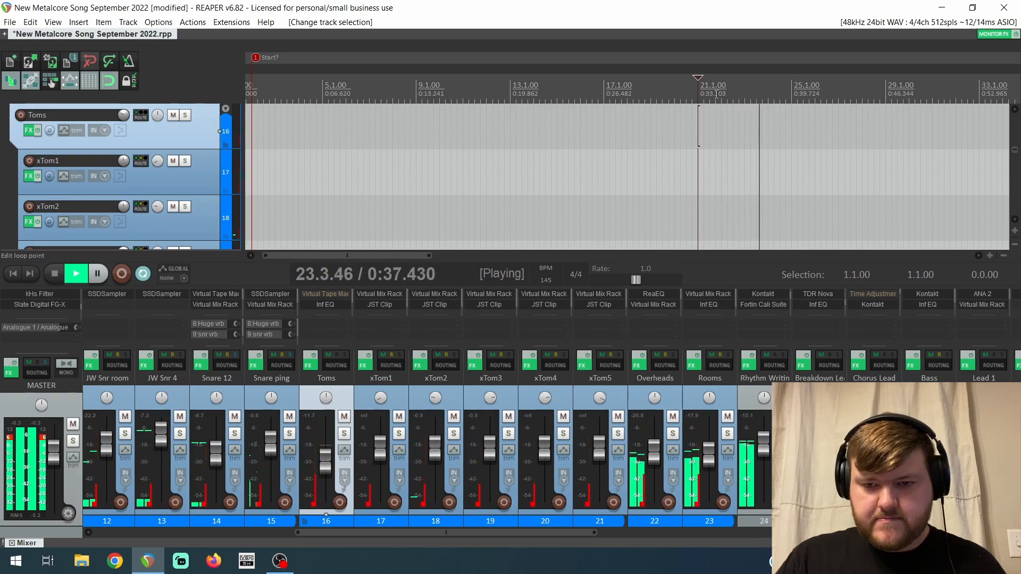
{"action": "left_click_drag", "start_coordinate": [755, 96], "coordinate": [784, 95]}
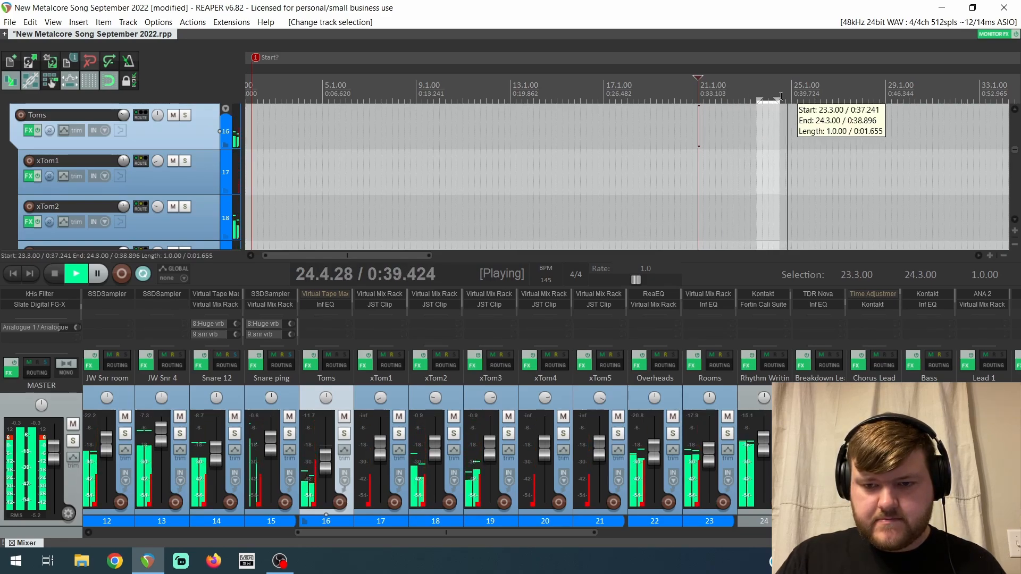
{"action": "key", "text": "space"}
Place the edit cursor at 23.4.00, audition the tom fill in the full mix, and solo the Toms folder.
{"action": "left_click", "coordinate": [761, 80]}
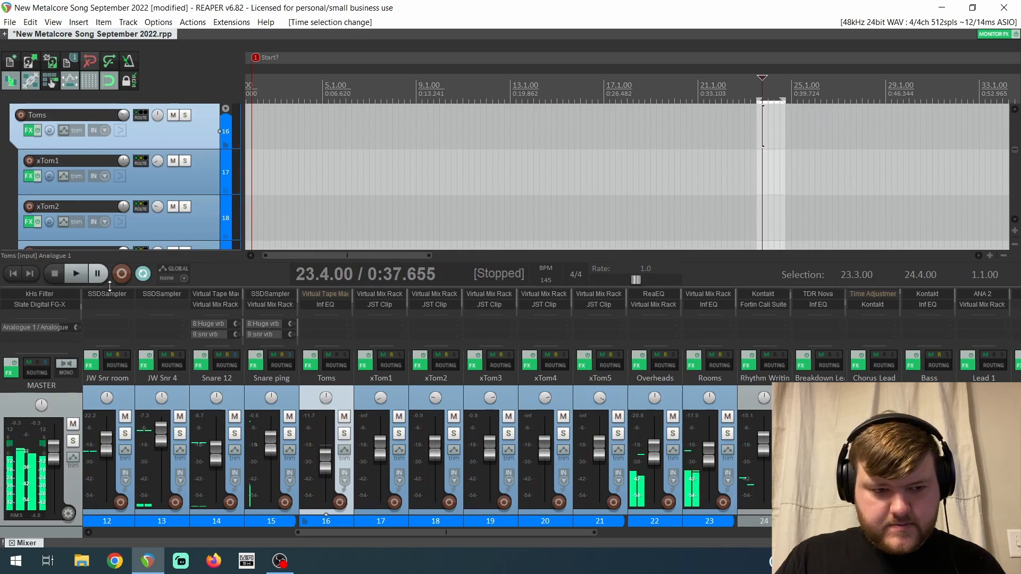
{"action": "key", "text": "space"}
{"action": "left_click", "coordinate": [143, 278]}
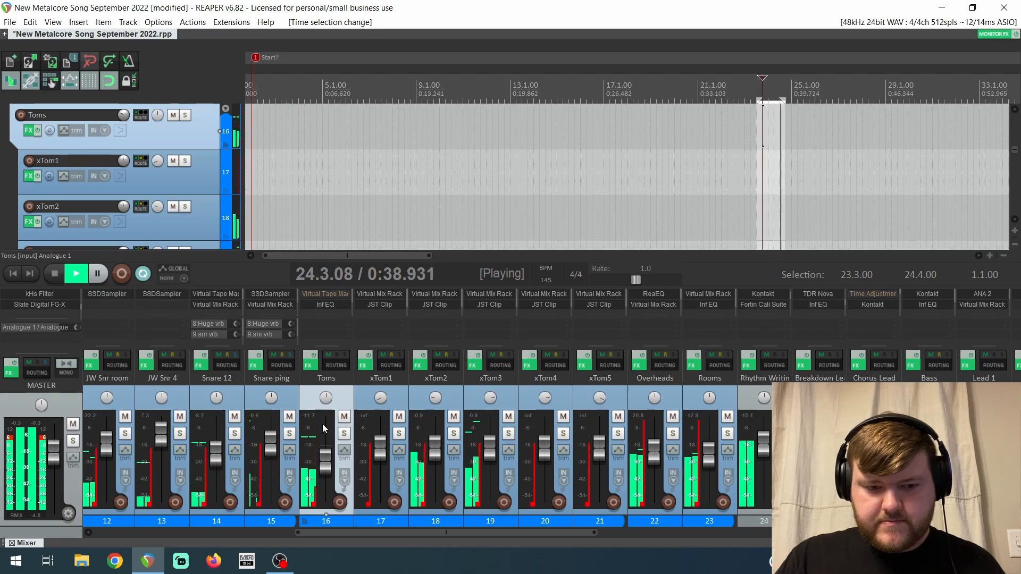
{"action": "key", "text": "space"}
{"action": "left_click", "coordinate": [344, 433]}
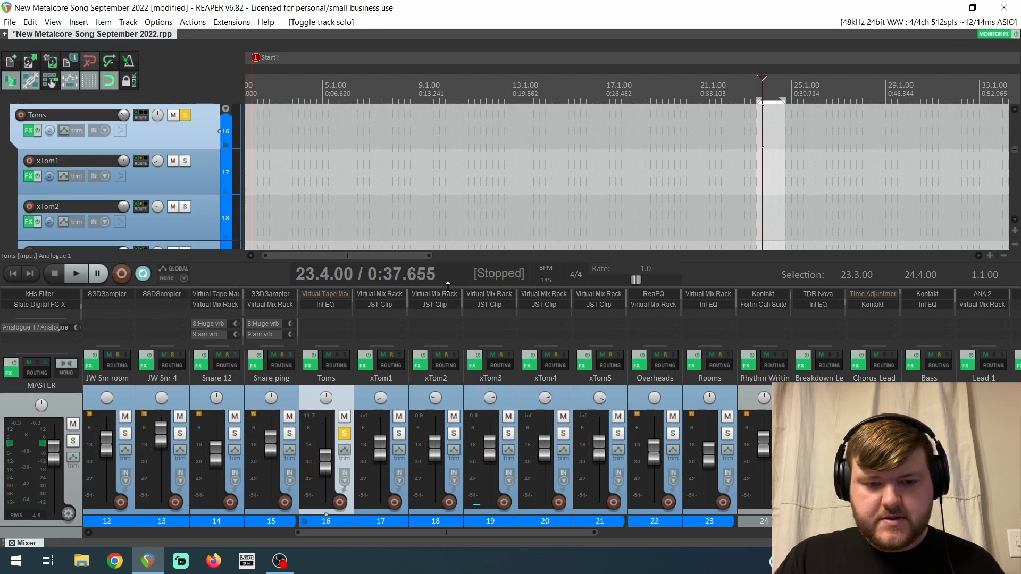
Enlarge the mixer to show the full effect lists and review the Virtual Mix Rack on xTom1.
{"action": "left_click_drag", "start_coordinate": [447, 260], "coordinate": [447, 170]}
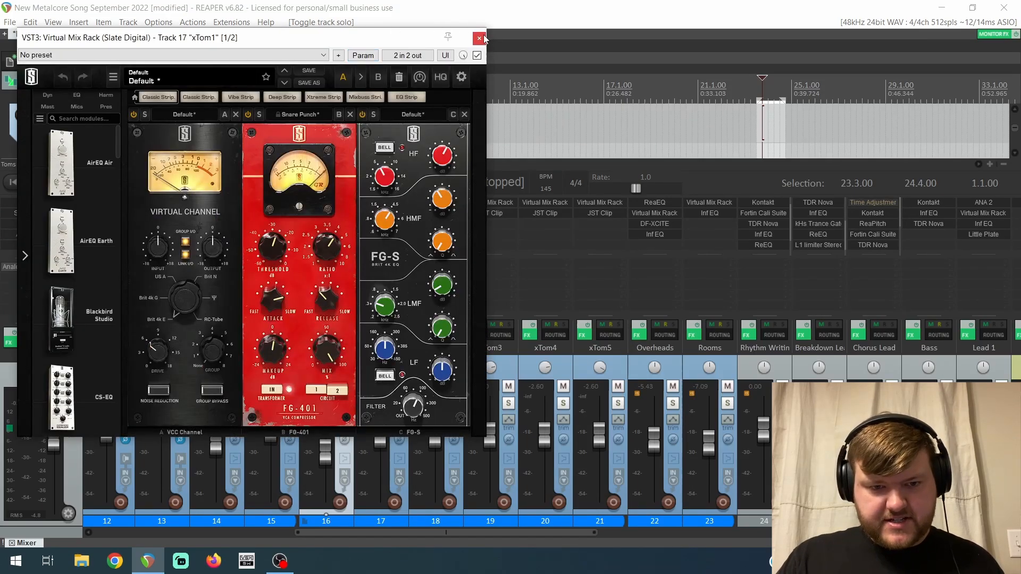
{"action": "left_click", "coordinate": [479, 38]}
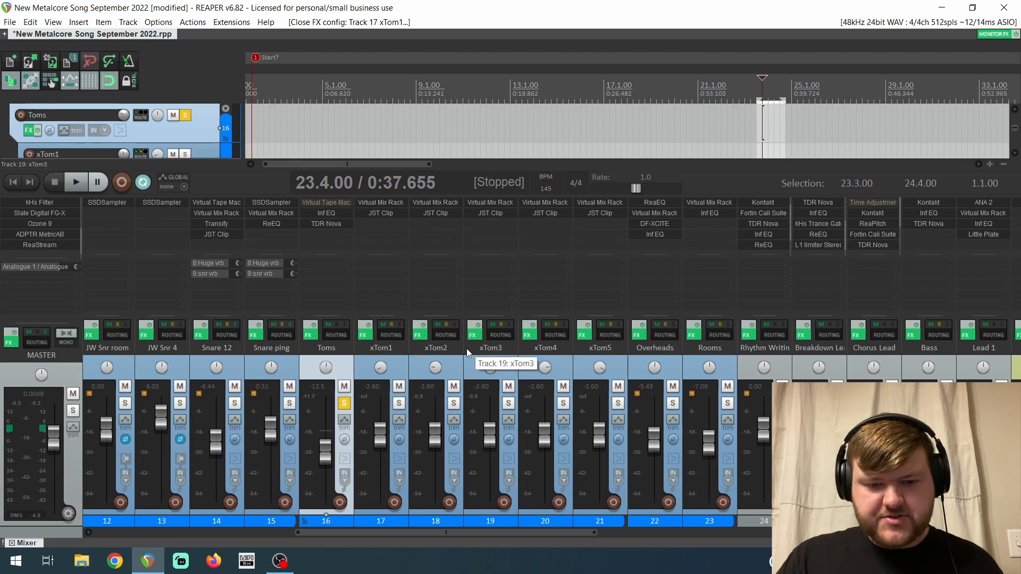
{"action": "key", "text": "space"}
{"action": "key", "text": "space"}
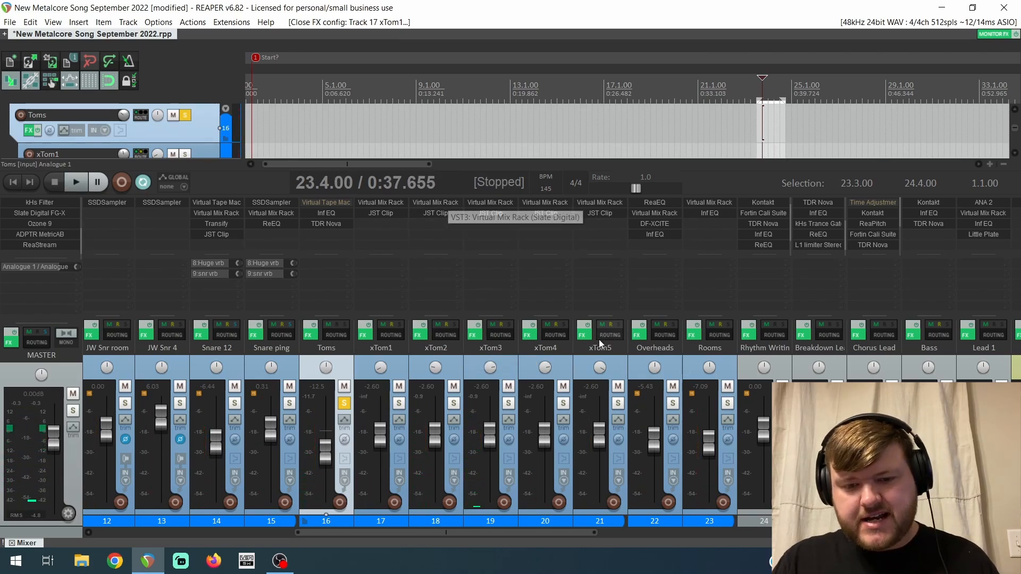
Open the Virtual Mix Rack on xTom2, switch off its FG-S and FG-401 modules, and play the tom fill.
{"action": "double_click", "coordinate": [430, 203]}
{"action": "left_click_drag", "start_coordinate": [279, 45], "coordinate": [355, 70]}
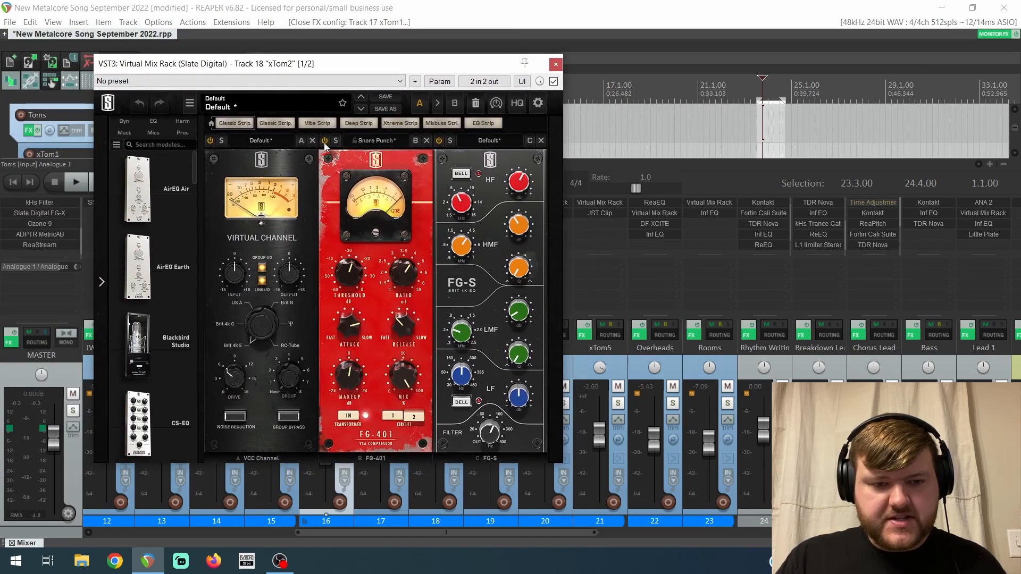
{"action": "left_click", "coordinate": [438, 142]}
{"action": "left_click", "coordinate": [324, 142]}
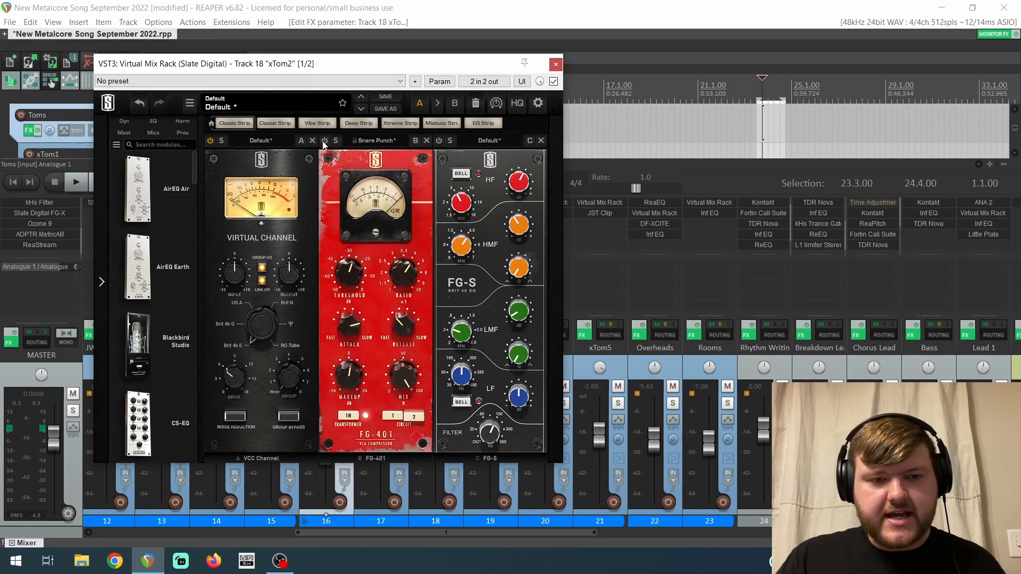
{"action": "key", "text": "space"}
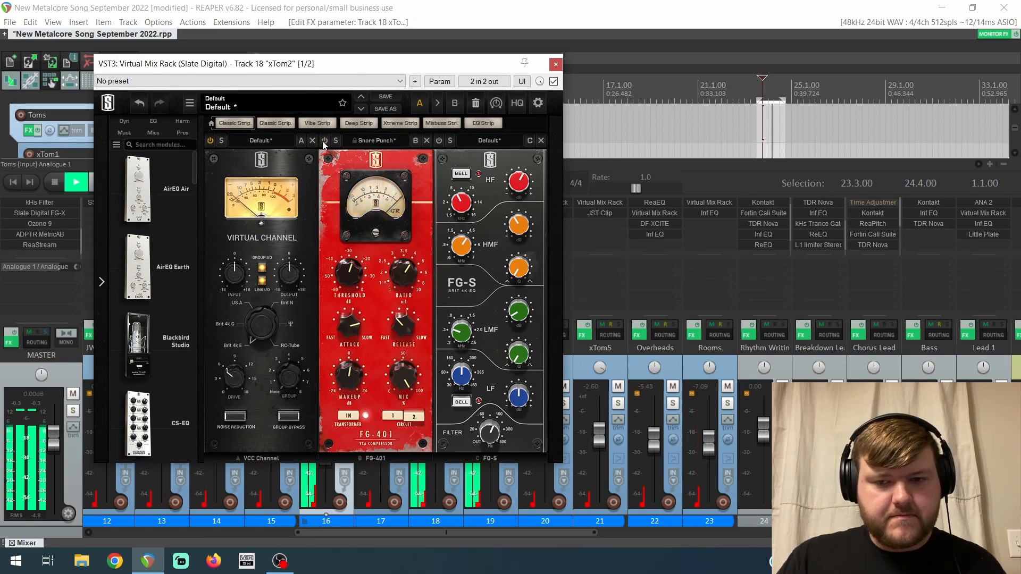
Solo xTom2 and audition it while re-enabling its Virtual Mix Rack modules.
{"action": "left_click", "coordinate": [556, 64]}
{"action": "left_click", "coordinate": [454, 403]}
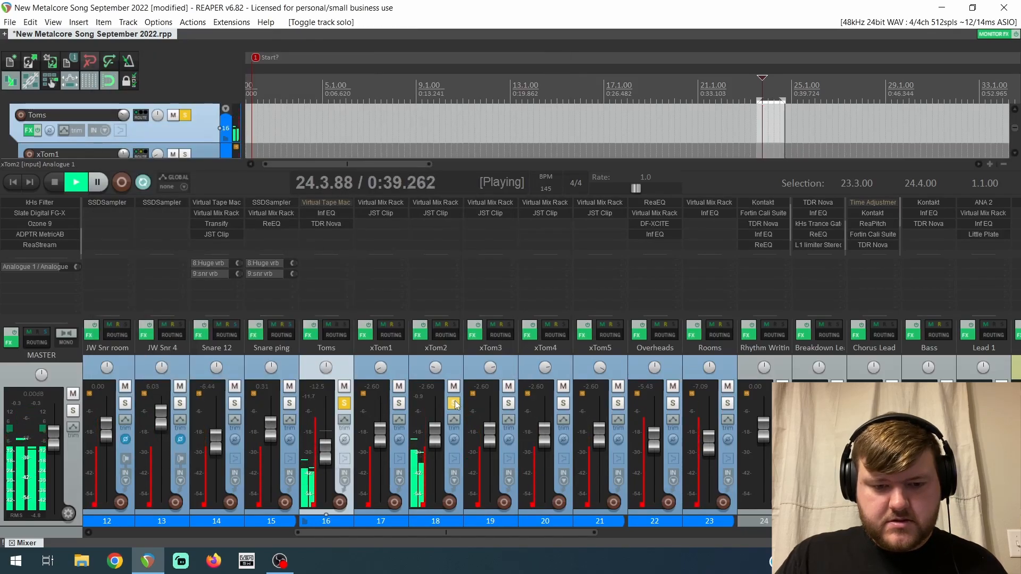
{"action": "left_click", "coordinate": [440, 202]}
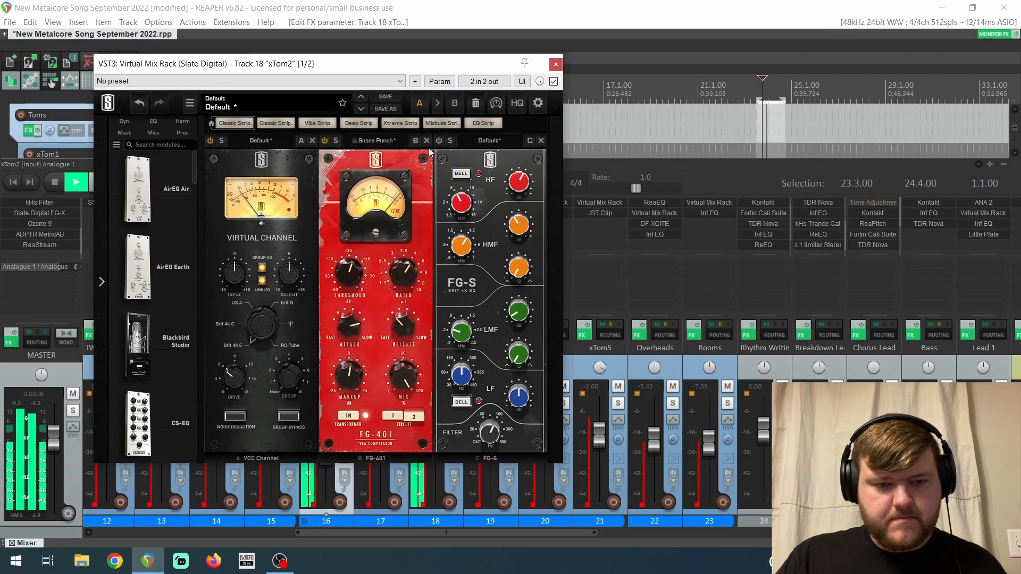
{"action": "key", "text": "space"}
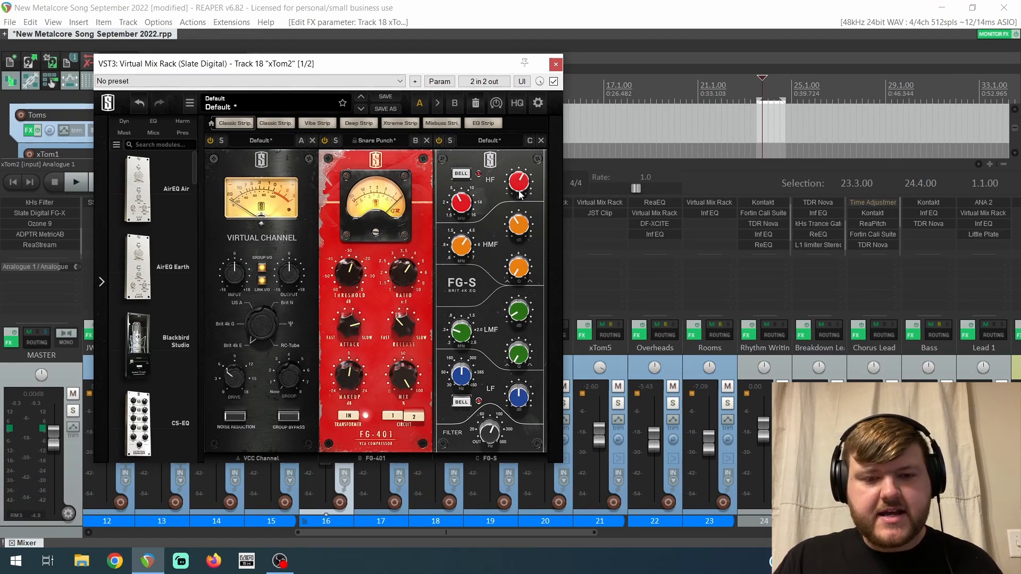
Compare the FG-S EQ on and off on xTom2 during playback, and take the track out of solo.
{"action": "key", "text": "space"}
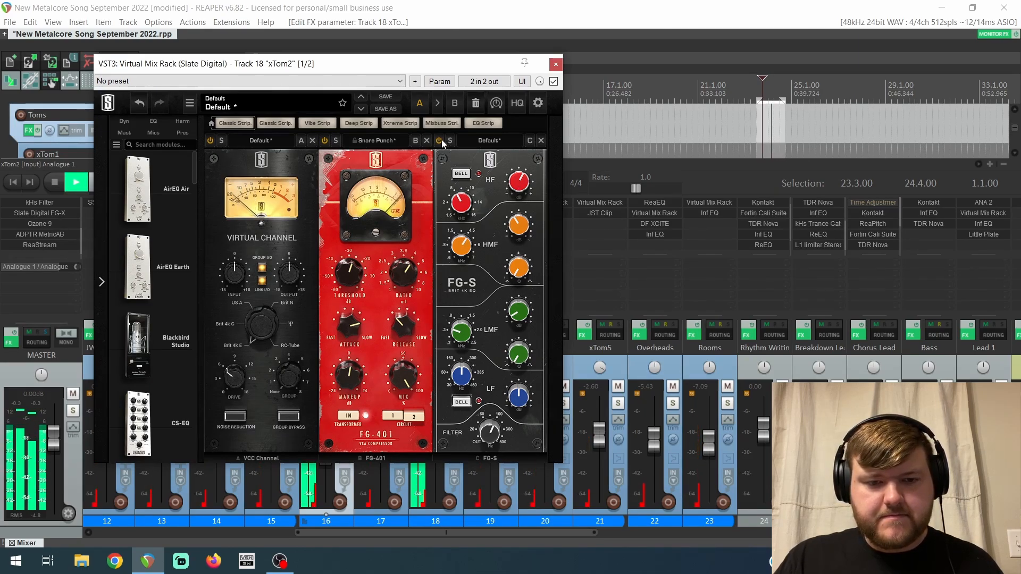
{"action": "key", "text": "space"}
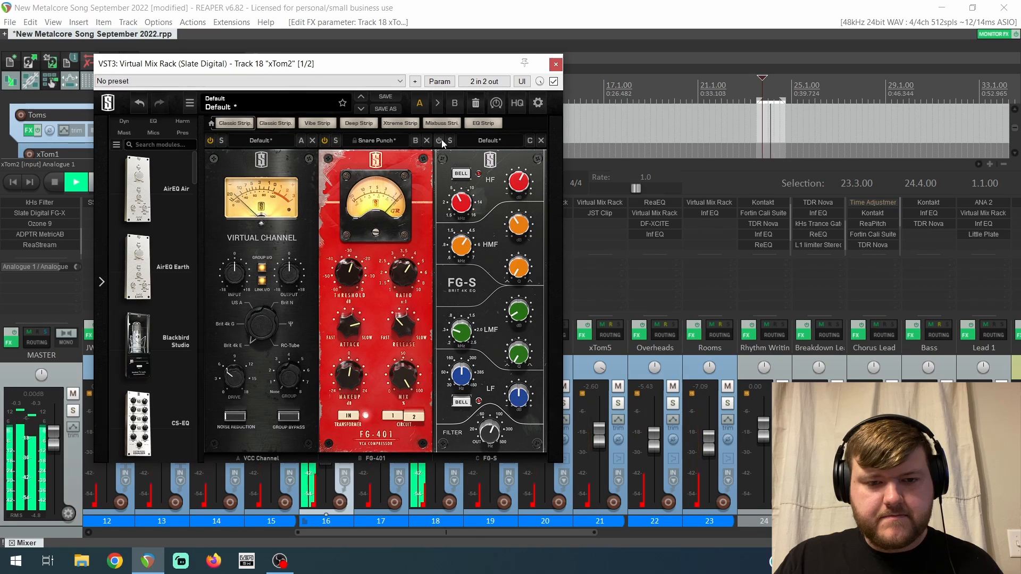
{"action": "left_click", "coordinate": [555, 64]}
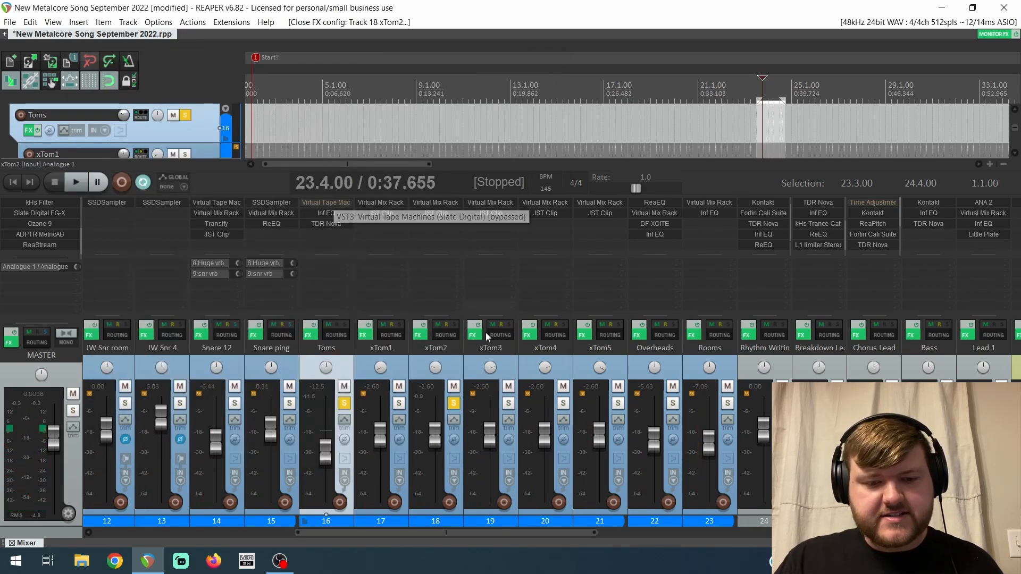
{"action": "left_click", "coordinate": [454, 403]}
Solo xTom3, compare its Virtual Mix Rack bypassed and active during playback, and take the track out of solo.
{"action": "left_click", "coordinate": [508, 403]}
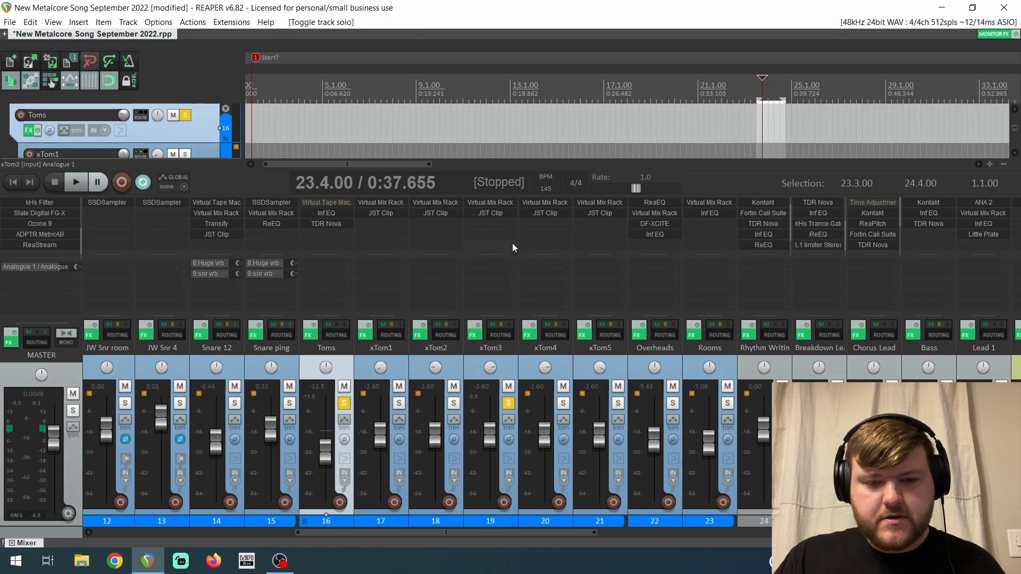
{"action": "left_click", "coordinate": [505, 207]}
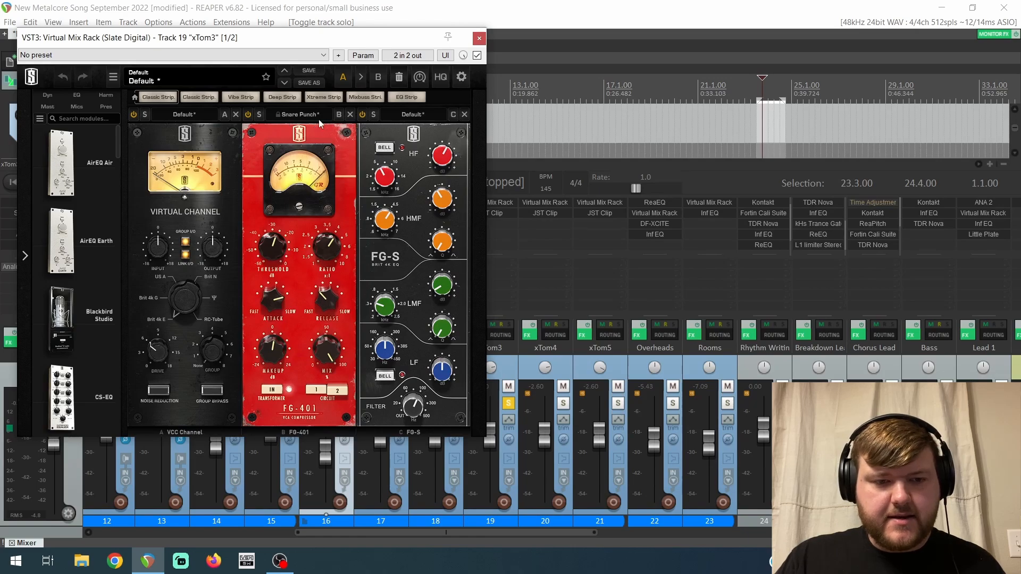
{"action": "key", "text": "space"}
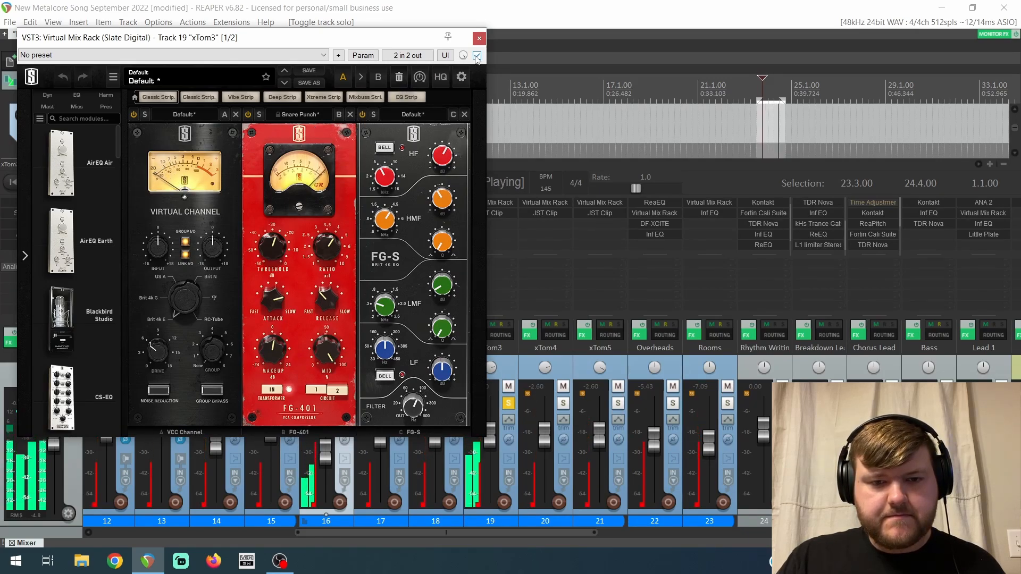
{"action": "left_click", "coordinate": [476, 56]}
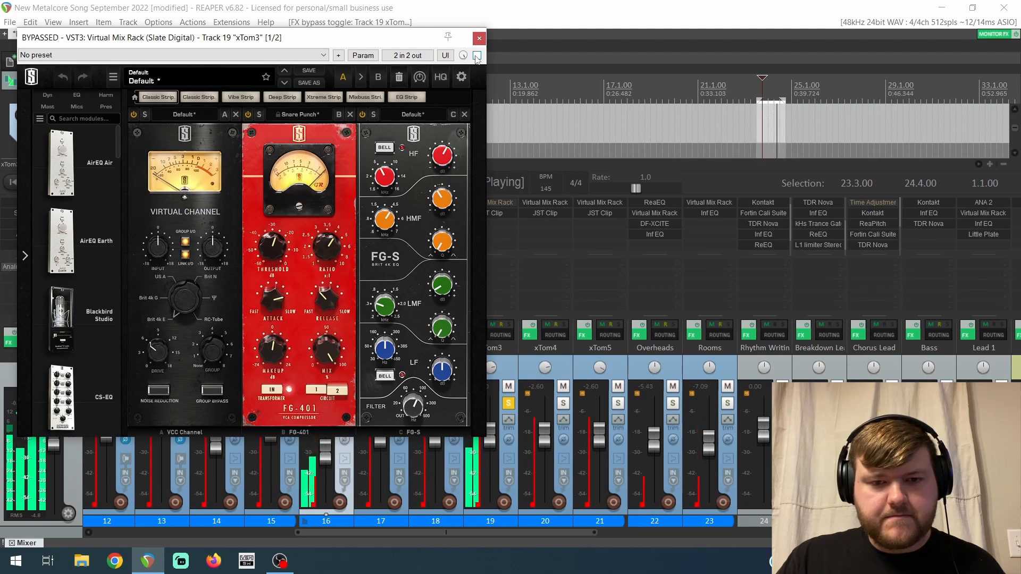
{"action": "left_click", "coordinate": [477, 55]}
{"action": "key", "text": "space"}
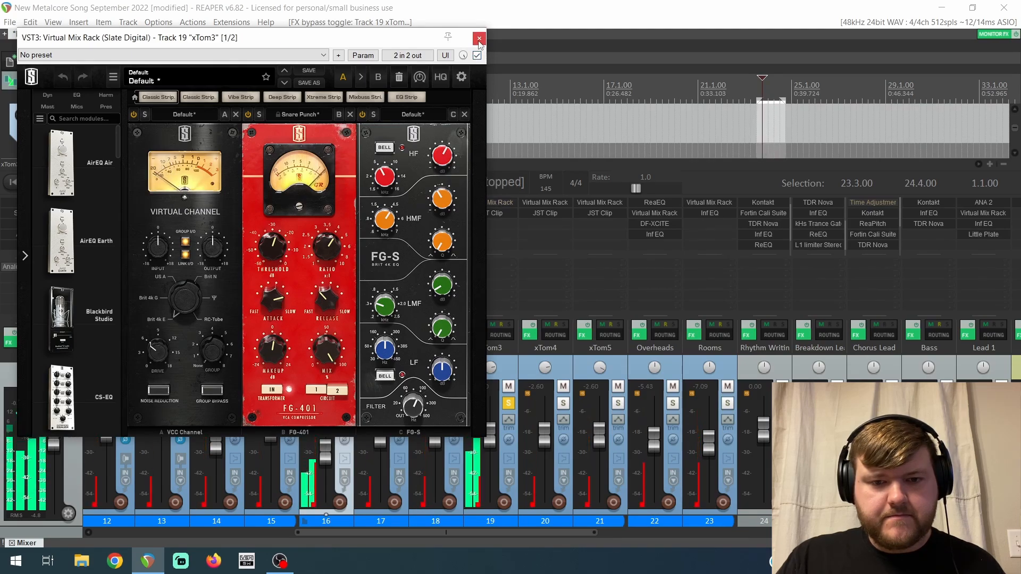
{"action": "left_click", "coordinate": [479, 38]}
{"action": "left_click", "coordinate": [509, 404]}
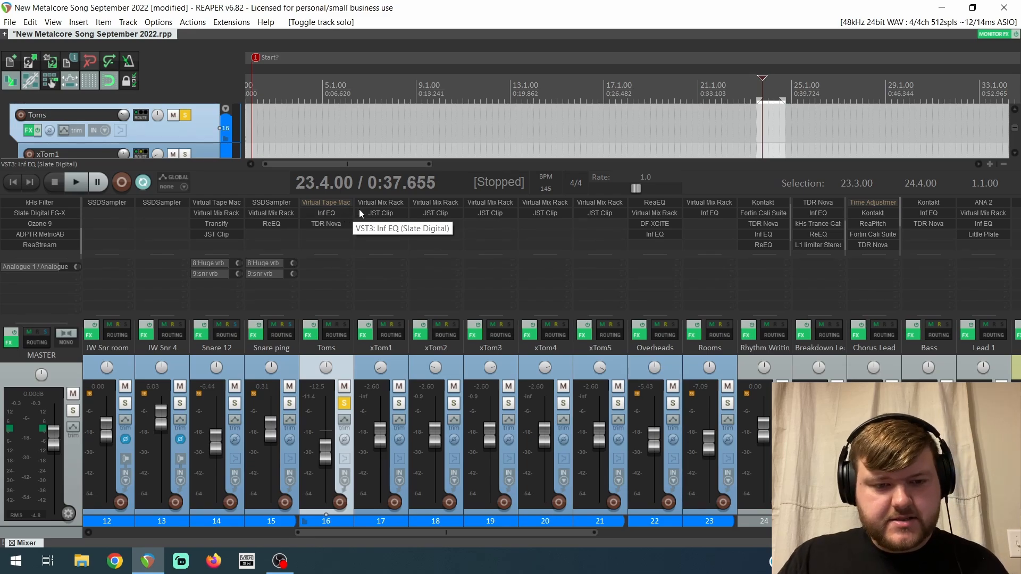
Examine the low-cut curve in the Inf EQ on the Toms folder.
{"action": "left_click", "coordinate": [344, 213]}
{"action": "left_click_drag", "start_coordinate": [277, 40], "coordinate": [544, 41]}
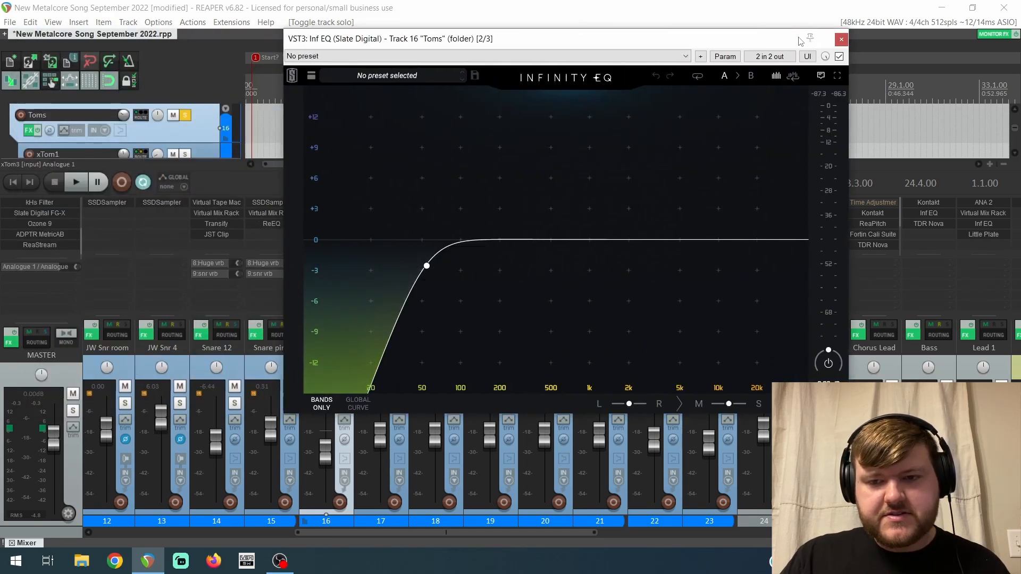
{"action": "left_click", "coordinate": [840, 40]}
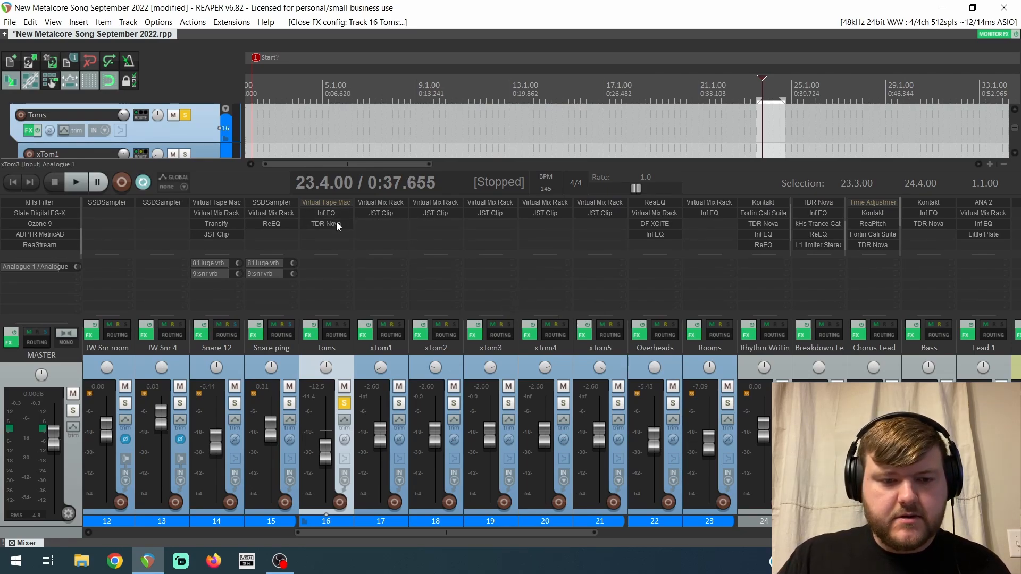
Play the toms through TDR Nova on the Toms folder and examine the settings of bands I and III.
{"action": "left_click", "coordinate": [336, 223]}
{"action": "left_click_drag", "start_coordinate": [490, 99], "coordinate": [508, 50]}
{"action": "key", "text": "space"}
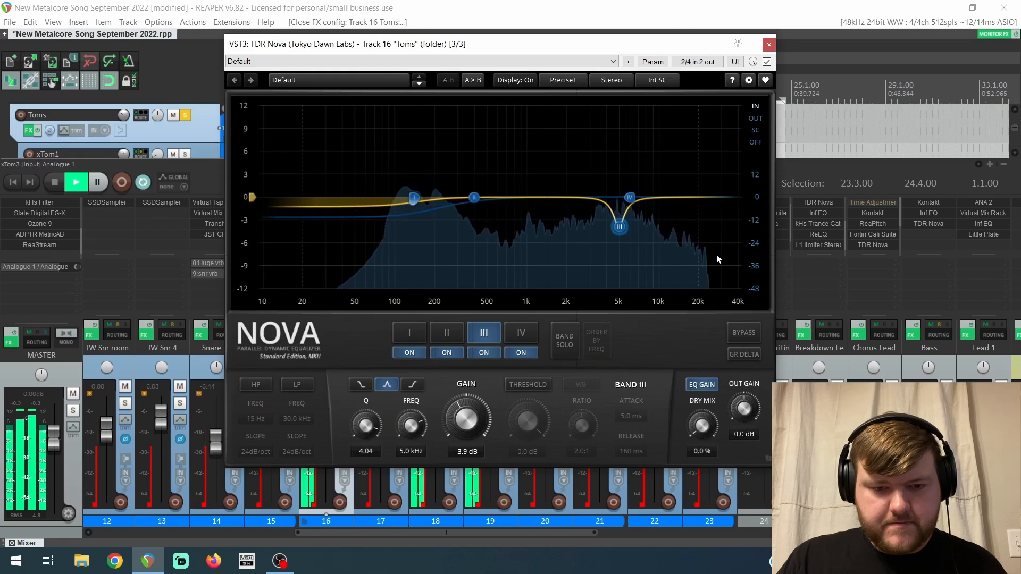
{"action": "left_click", "coordinate": [415, 199]}
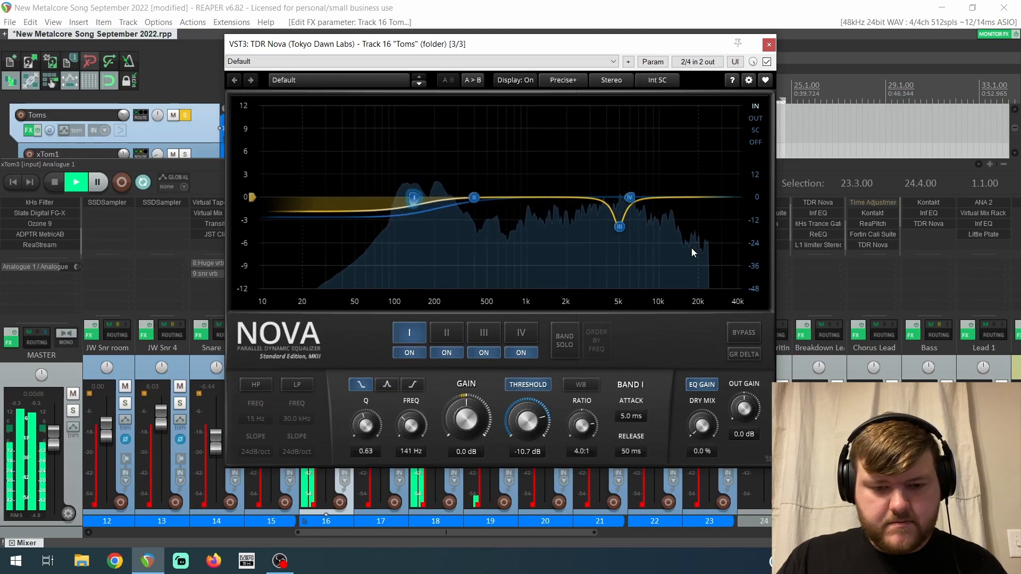
{"action": "key", "text": "space"}
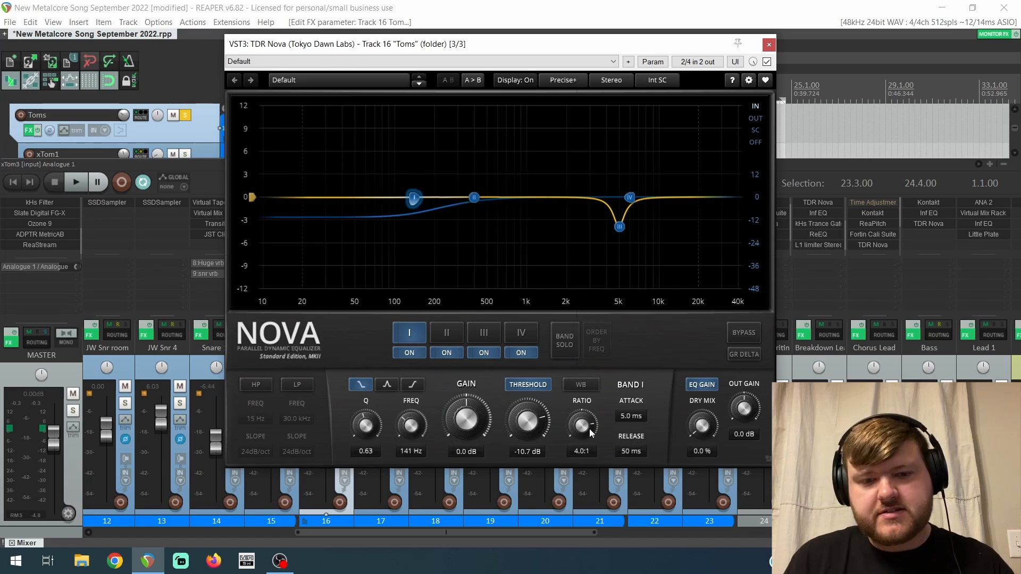
{"action": "left_click", "coordinate": [619, 227]}
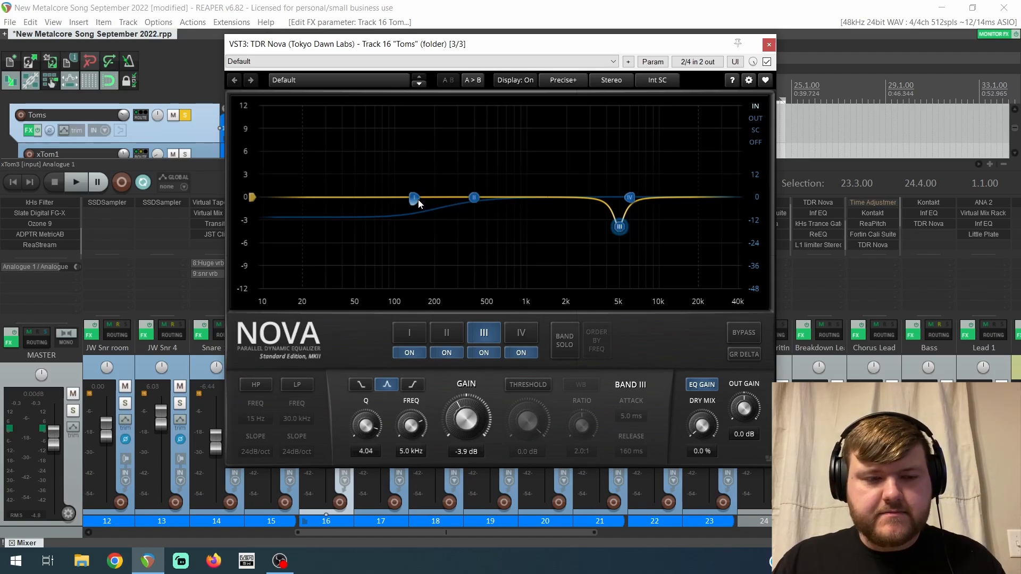
{"action": "left_click", "coordinate": [769, 45]}
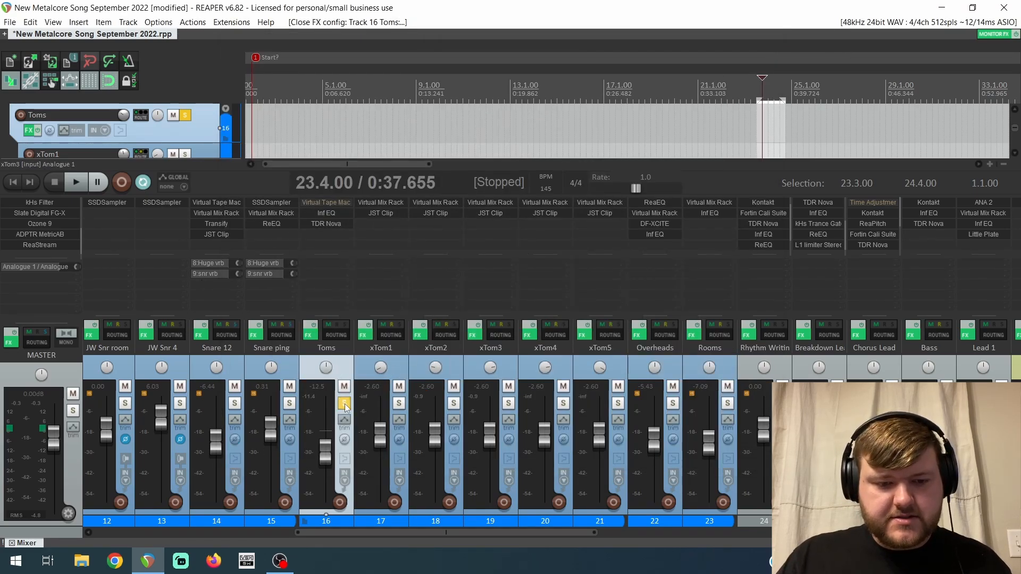
Audition the processed tom fill and take the Toms folder out of solo.
{"action": "key", "text": "space"}
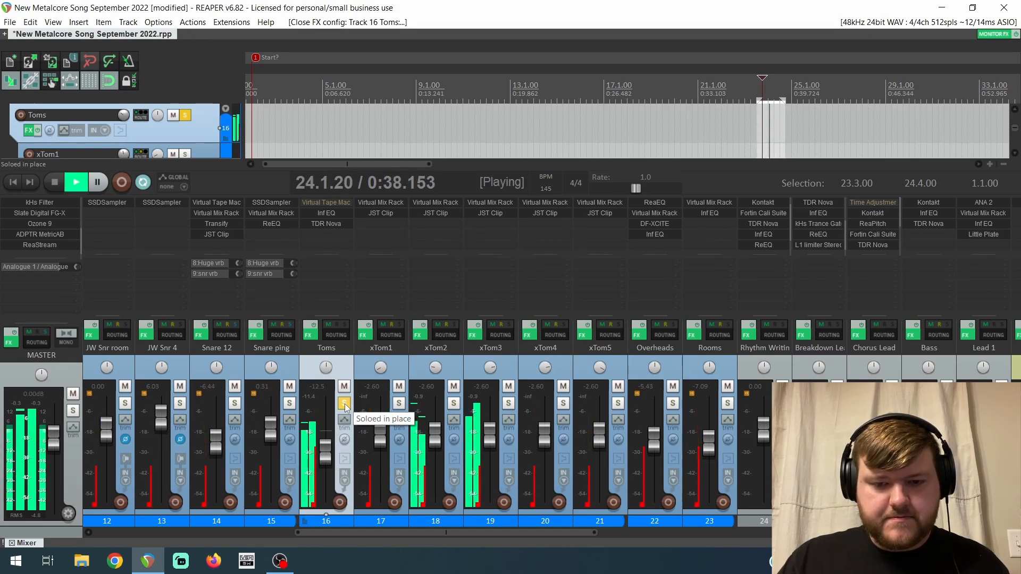
{"action": "key", "text": "space"}
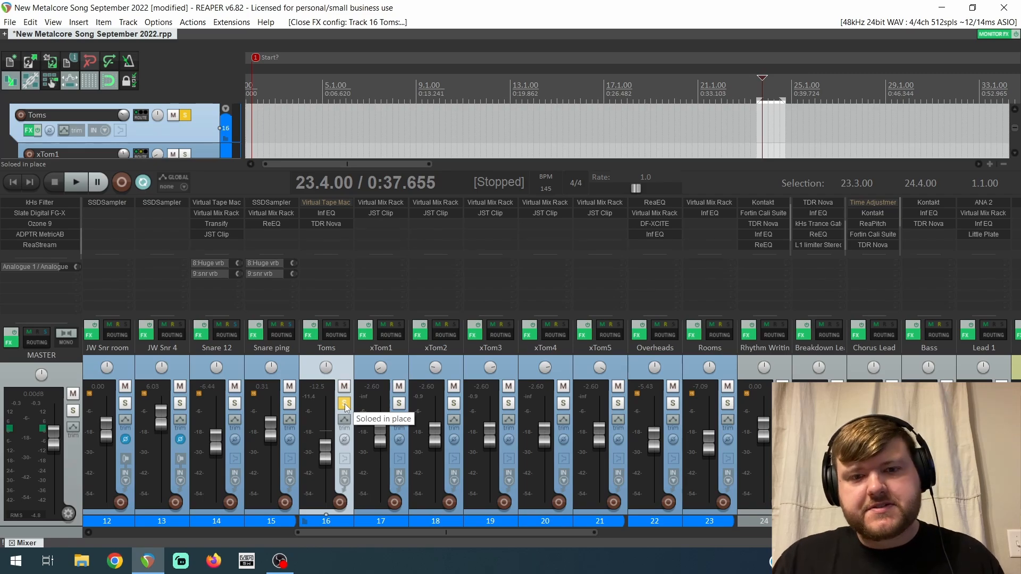
{"action": "left_click", "coordinate": [344, 404]}
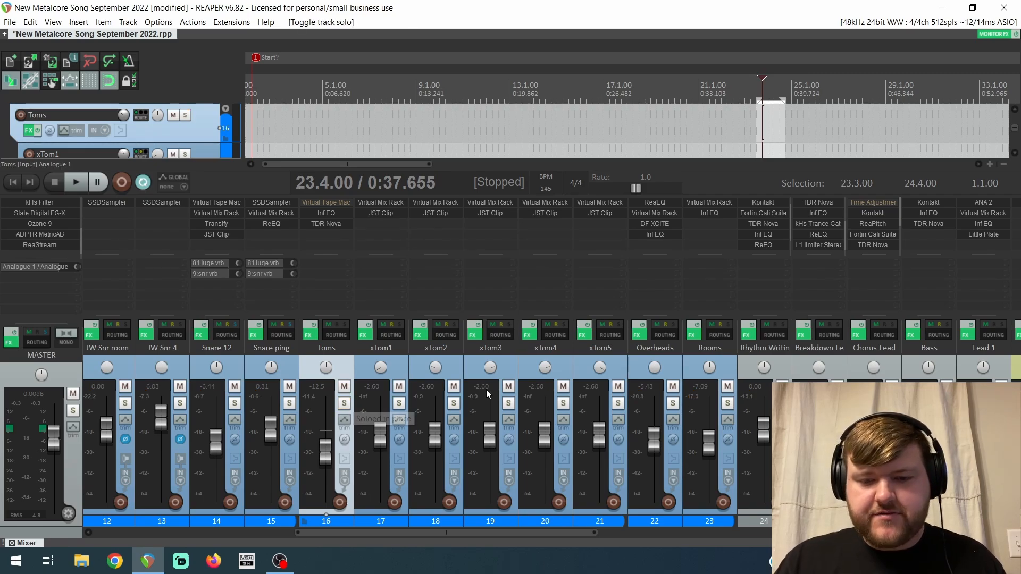
Solo the Overheads and bypass their ReaEQ, Virtual Mix Rack, DF-XCITE and Inf EQ.
{"action": "left_click", "coordinate": [673, 404]}
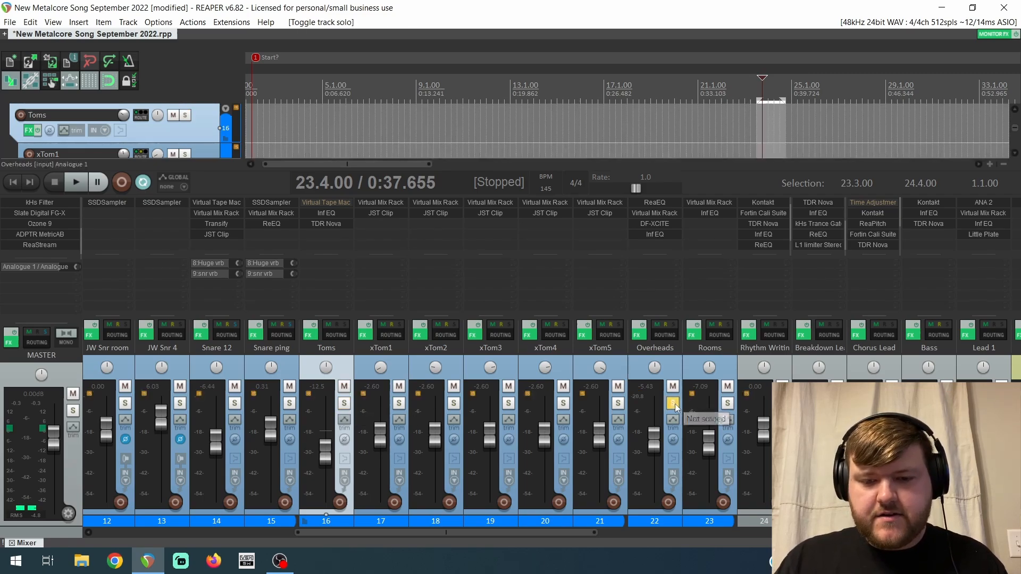
{"action": "left_click", "coordinate": [656, 213], "text": "shift"}
{"action": "left_click", "coordinate": [659, 223], "text": "shift"}
{"action": "left_click", "coordinate": [661, 232], "text": "shift"}
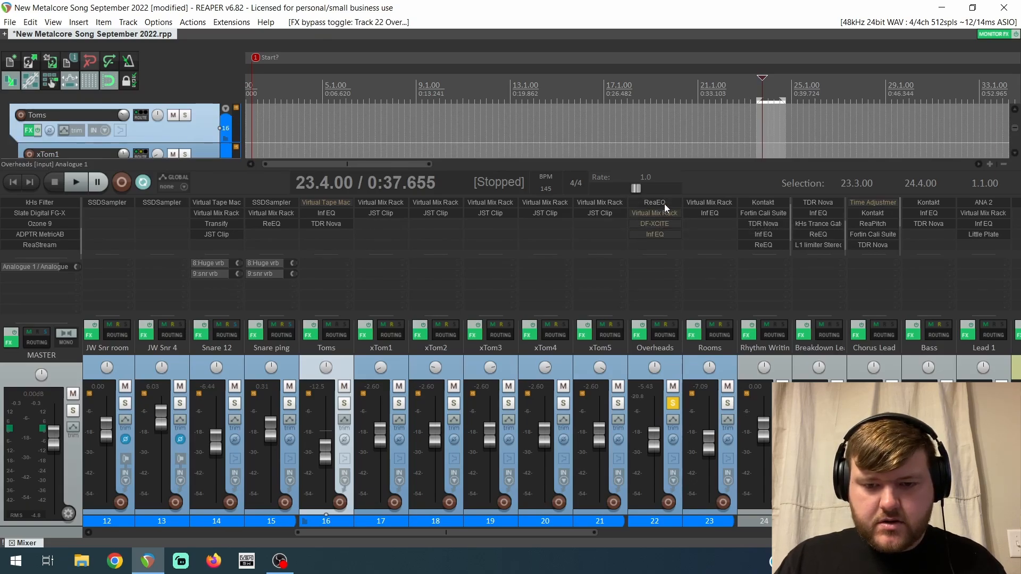
{"action": "left_click", "coordinate": [664, 204]}
{"action": "left_click", "coordinate": [495, 155]}
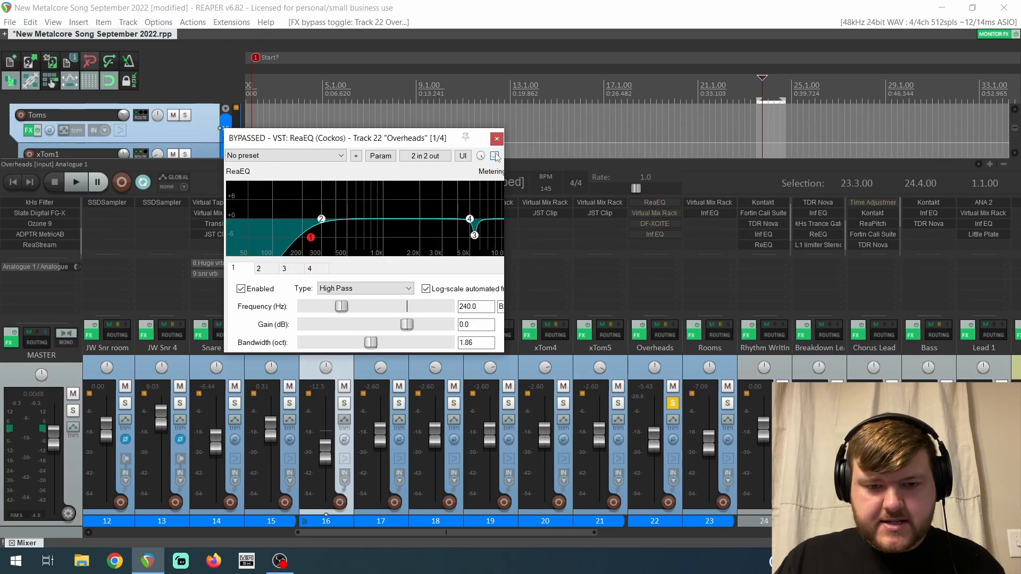
Clear the time selection and play the unprocessed overheads from 16.3.00.
{"action": "key", "text": "space"}
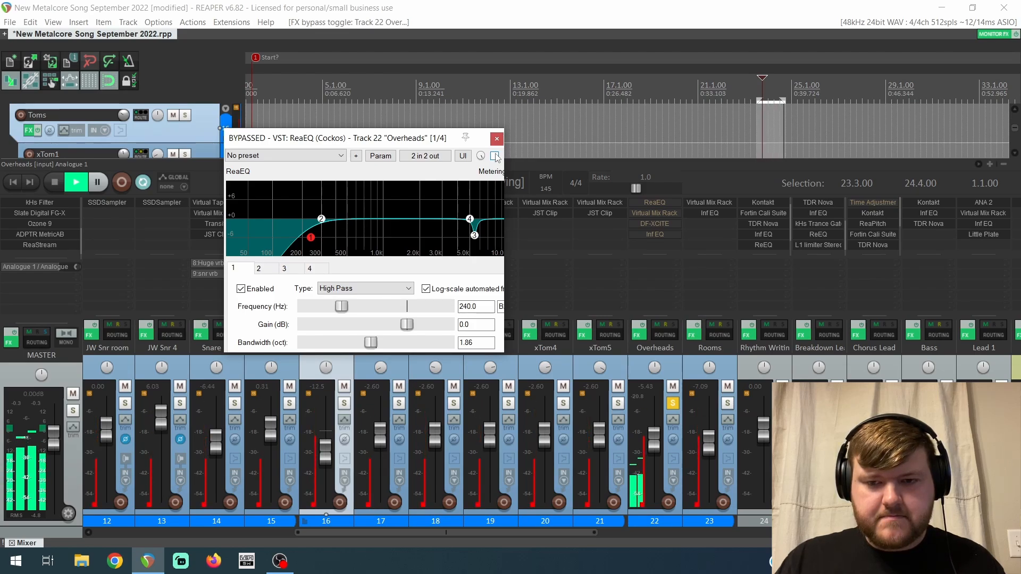
{"action": "key", "text": "space"}
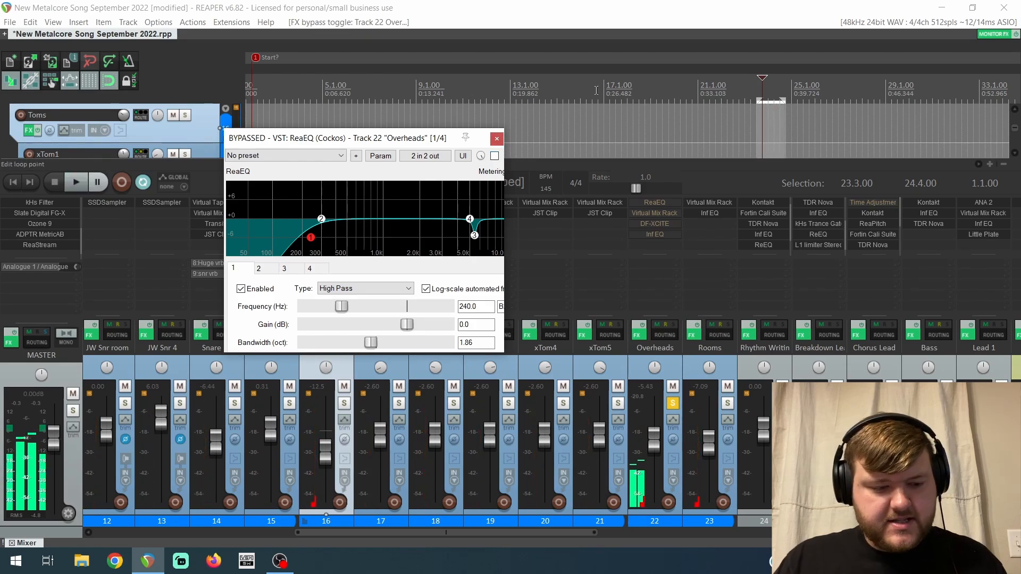
{"action": "key", "text": "Escape"}
{"action": "left_click", "coordinate": [591, 86]}
{"action": "key", "text": "Escape"}
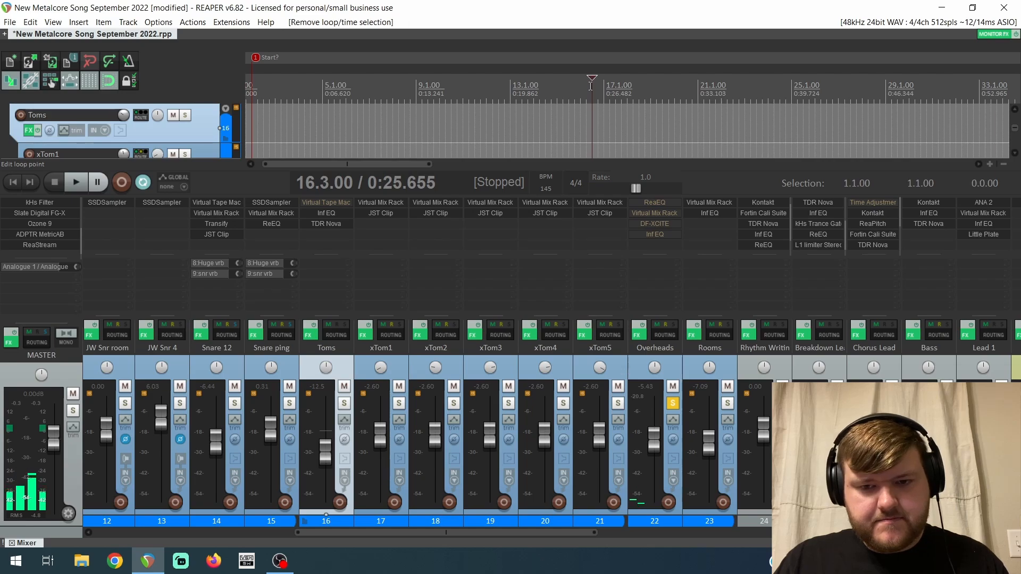
{"action": "key", "text": "space"}
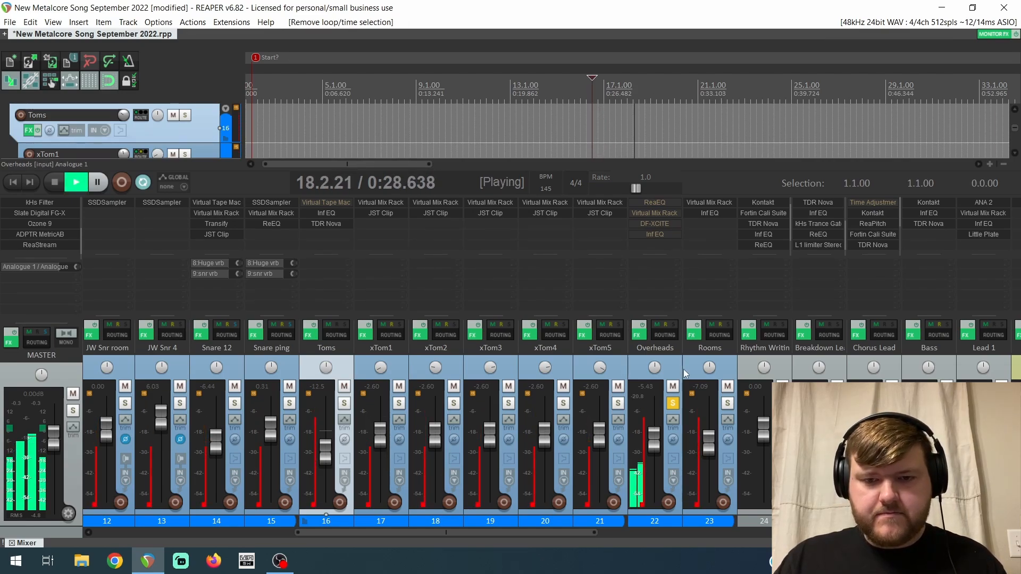
Continue playback from 18.2.00, stop it, and re-enable ReaEQ on the Overheads with its settings open.
{"action": "left_click", "coordinate": [635, 95]}
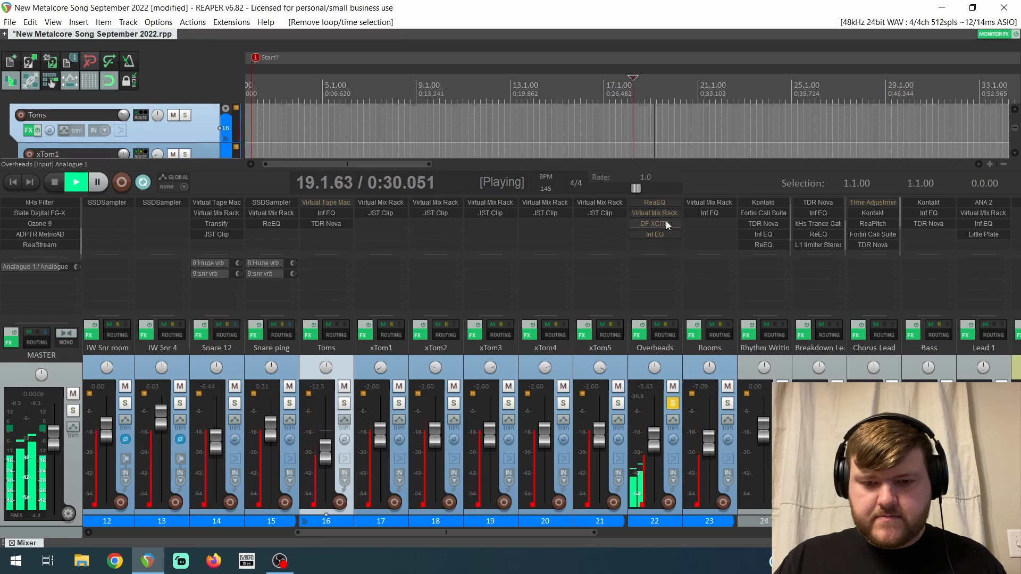
{"action": "key", "text": "space"}
{"action": "left_click", "coordinate": [662, 203], "text": "shift"}
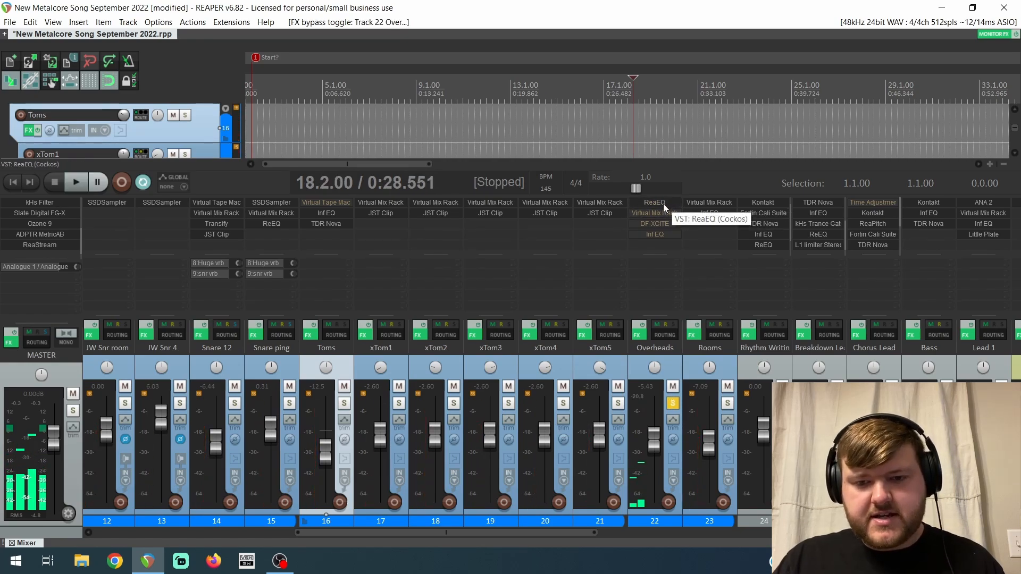
{"action": "left_click", "coordinate": [662, 203]}
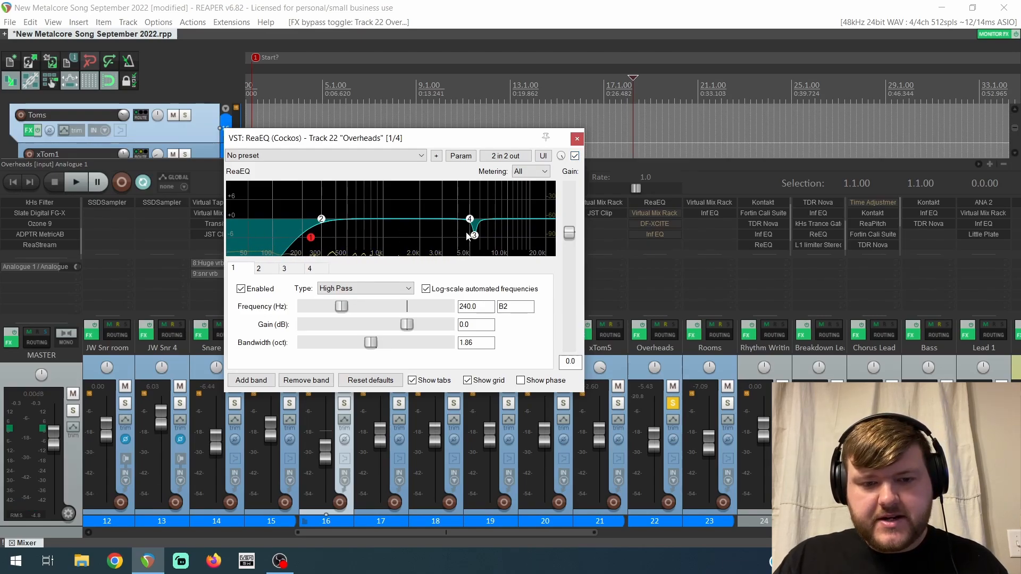
Compare the overheads with ReaEQ bypassed and active during playback, leaving it active and closing its window.
{"action": "left_click", "coordinate": [574, 156]}
{"action": "key", "text": "space"}
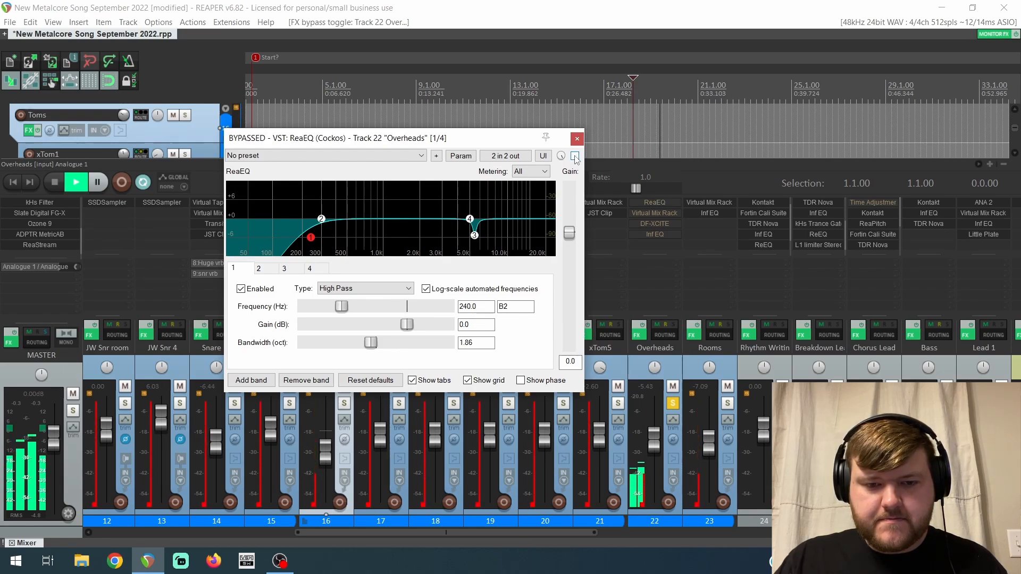
{"action": "left_click", "coordinate": [575, 156]}
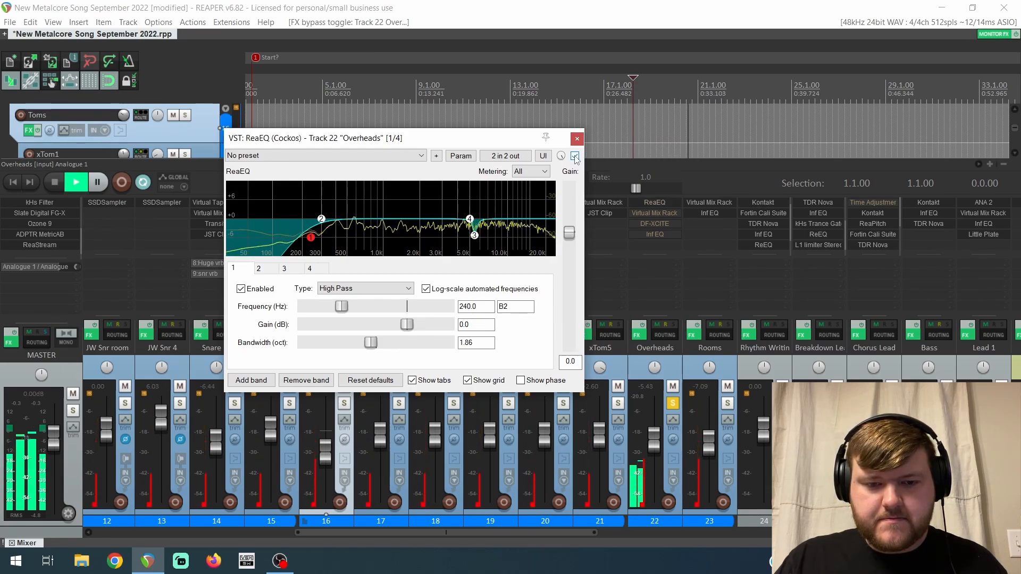
{"action": "left_click", "coordinate": [574, 156]}
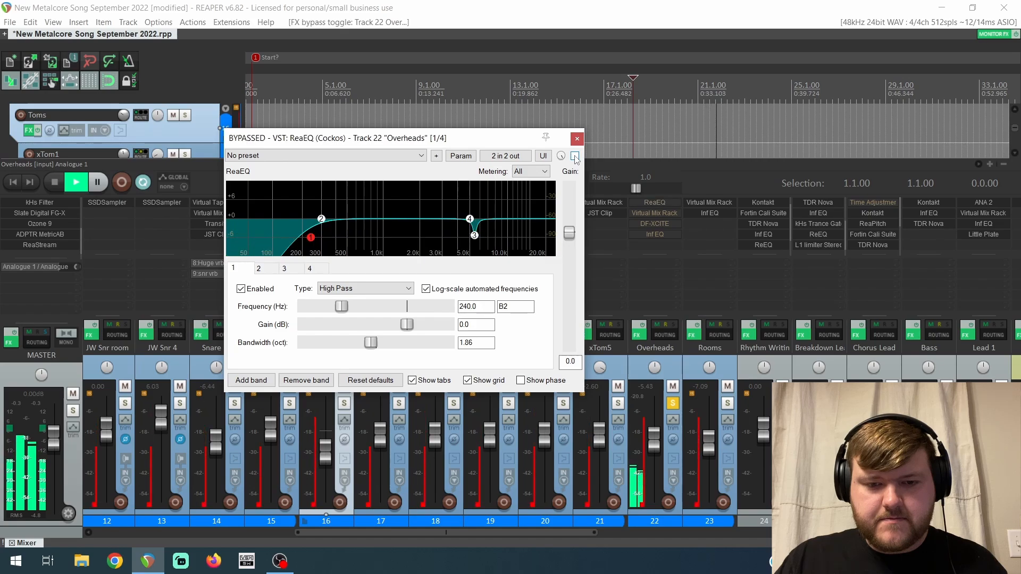
{"action": "left_click", "coordinate": [574, 156]}
{"action": "left_click", "coordinate": [576, 140]}
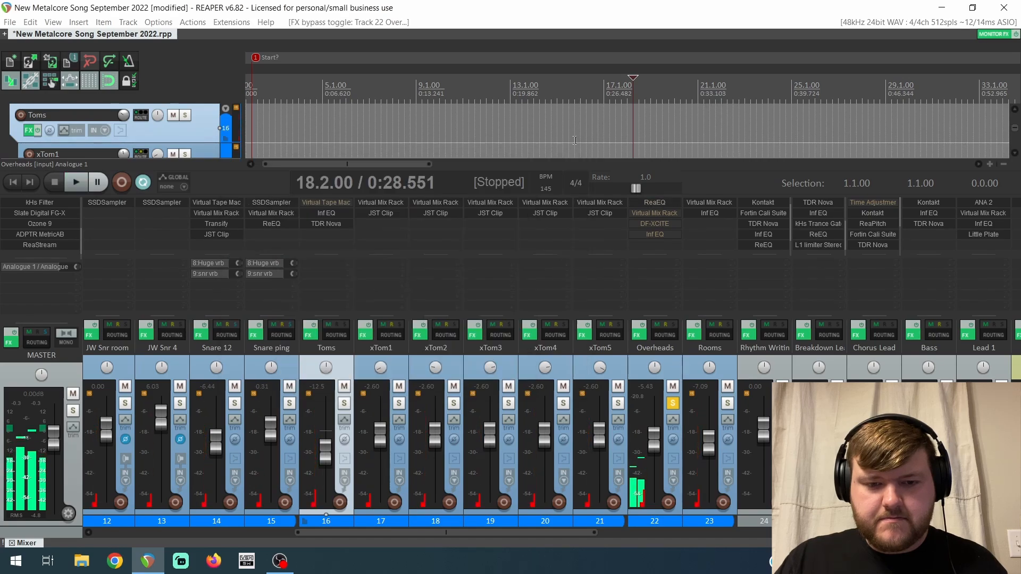
Re-enable the Virtual Mix Rack on the Overheads and display its modules.
{"action": "left_click", "coordinate": [670, 213], "text": "shift"}
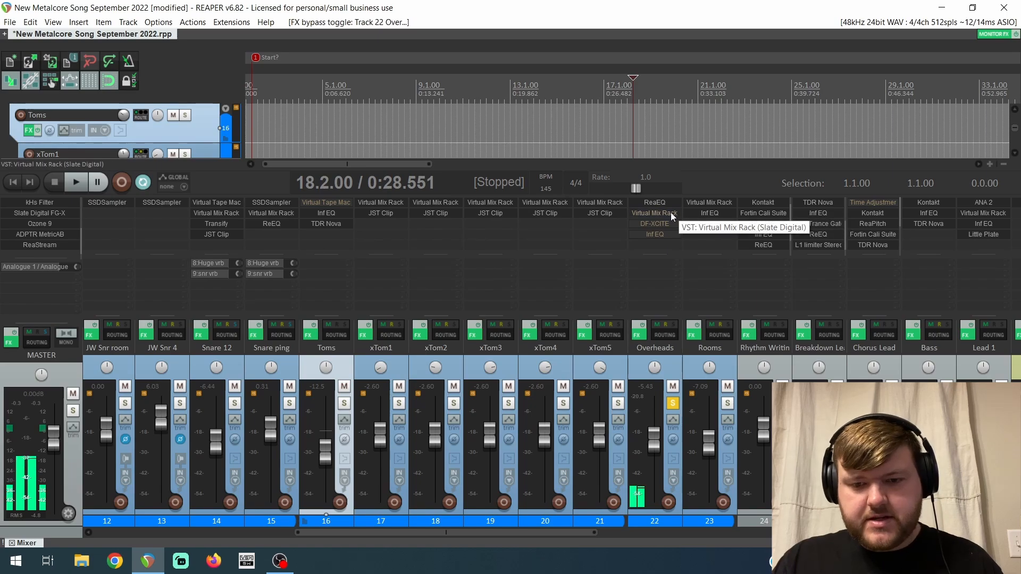
{"action": "left_click", "coordinate": [663, 212]}
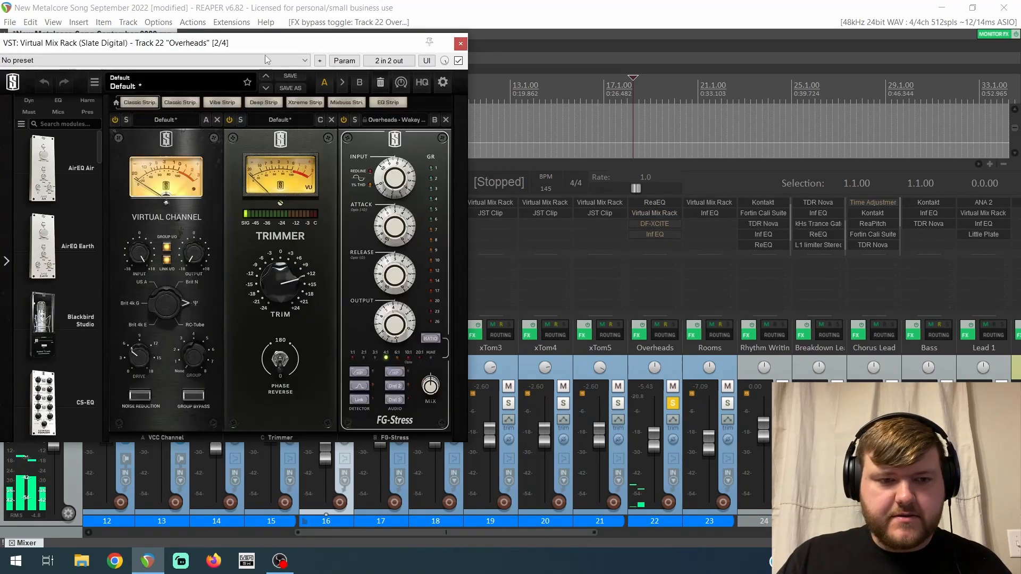
{"action": "left_click_drag", "start_coordinate": [263, 30], "coordinate": [357, 59]}
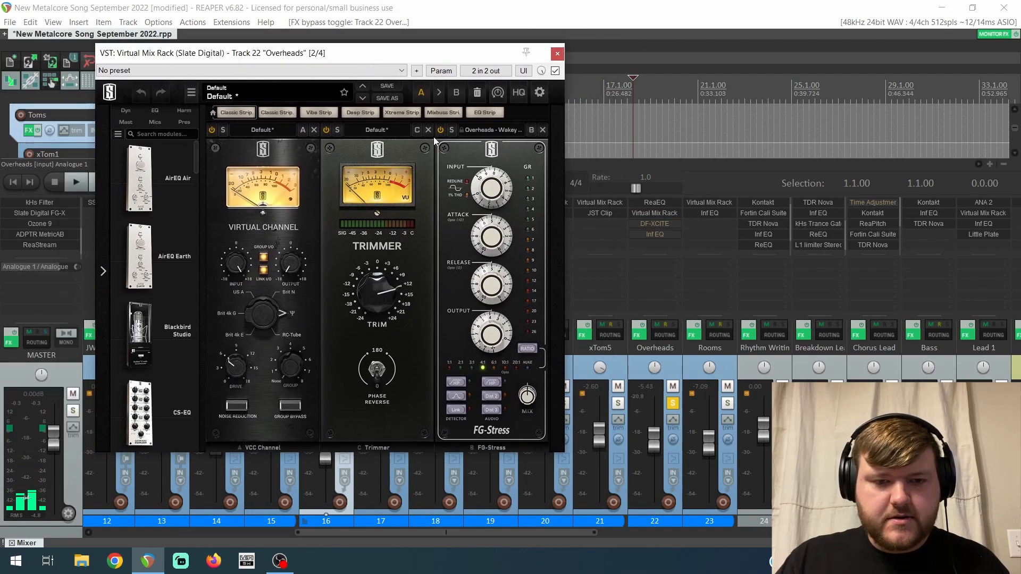
Audition the overheads with the FG-Stress module bypassed and active, leave it on and close the Virtual Mix Rack.
{"action": "left_click", "coordinate": [324, 130]}
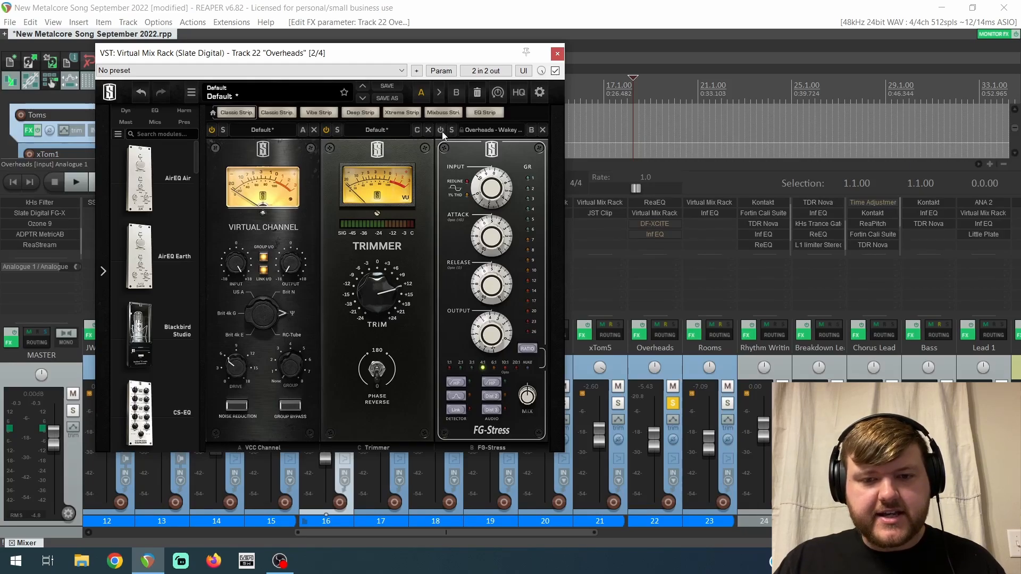
{"action": "key", "text": "space"}
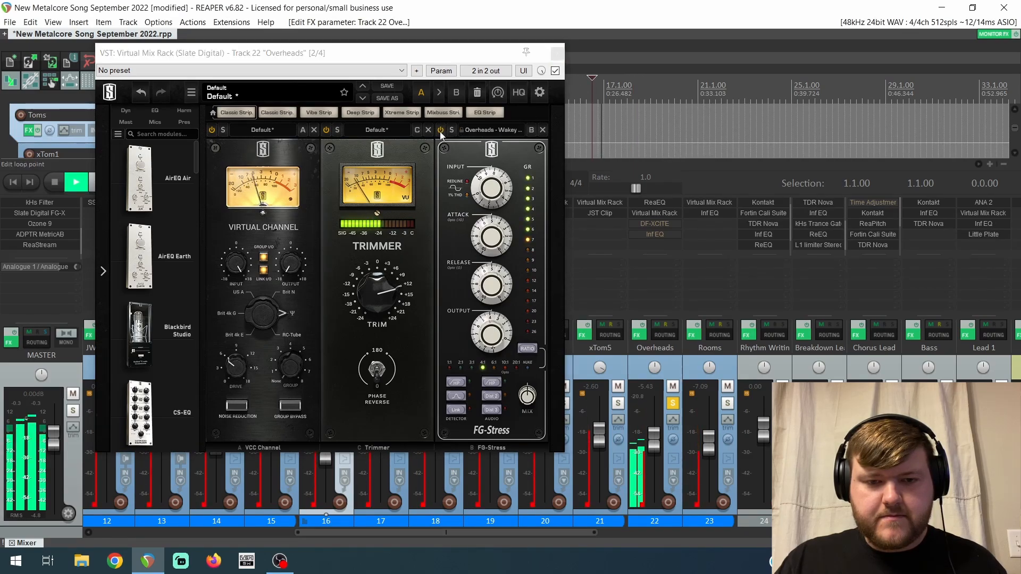
{"action": "left_click", "coordinate": [441, 131]}
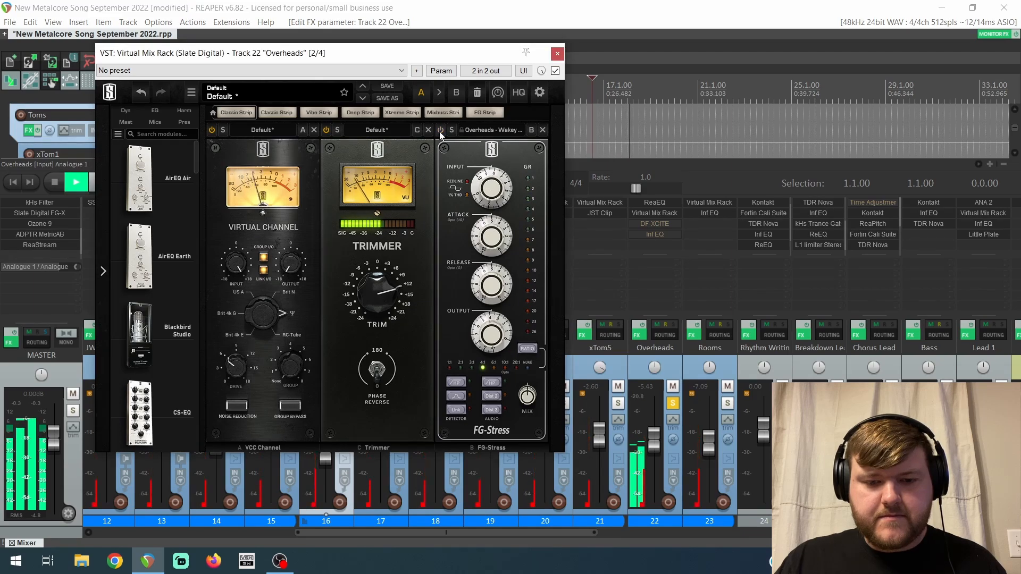
{"action": "left_click", "coordinate": [440, 131]}
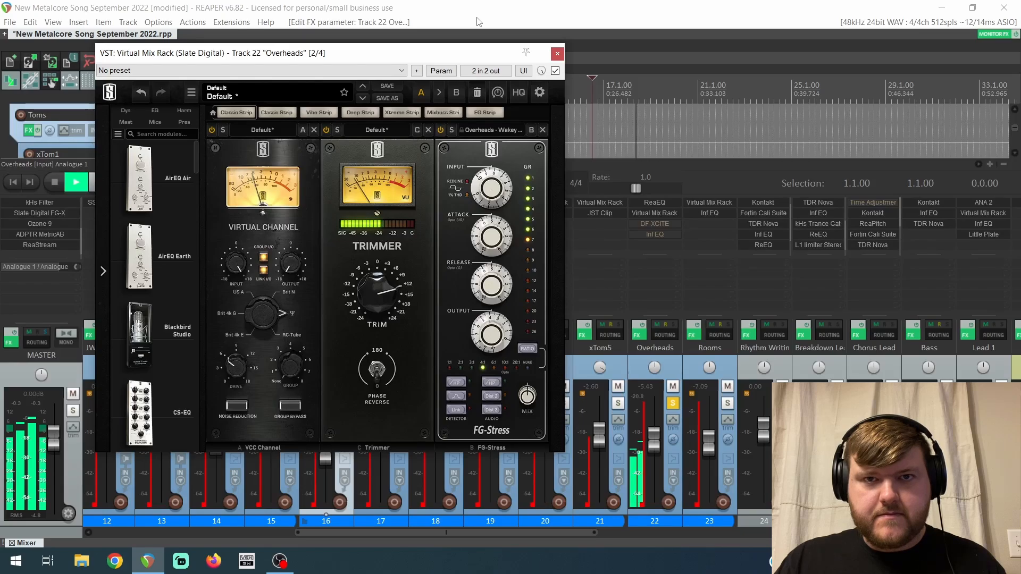
{"action": "key", "text": "space"}
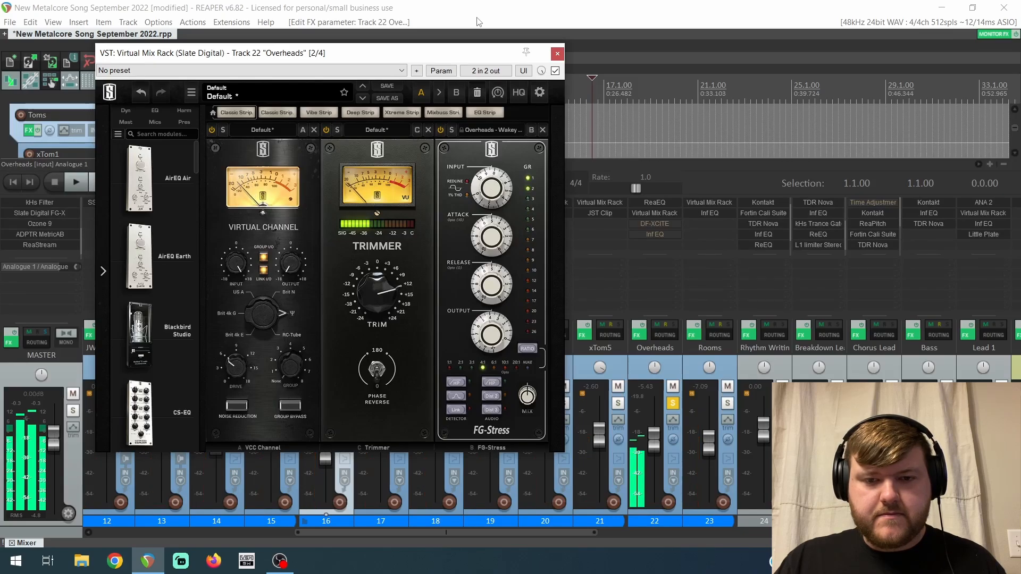
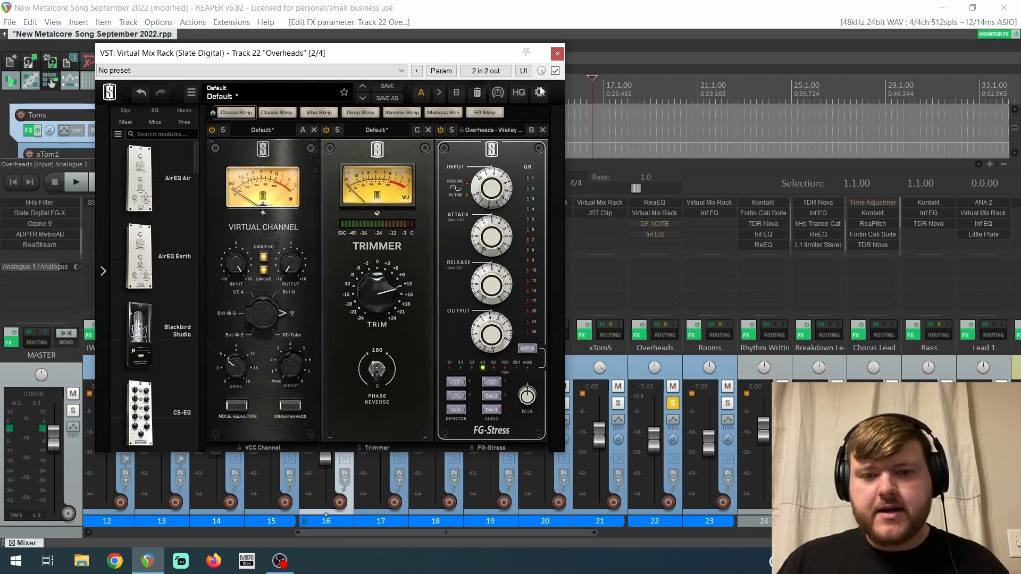
{"action": "left_click", "coordinate": [559, 54]}
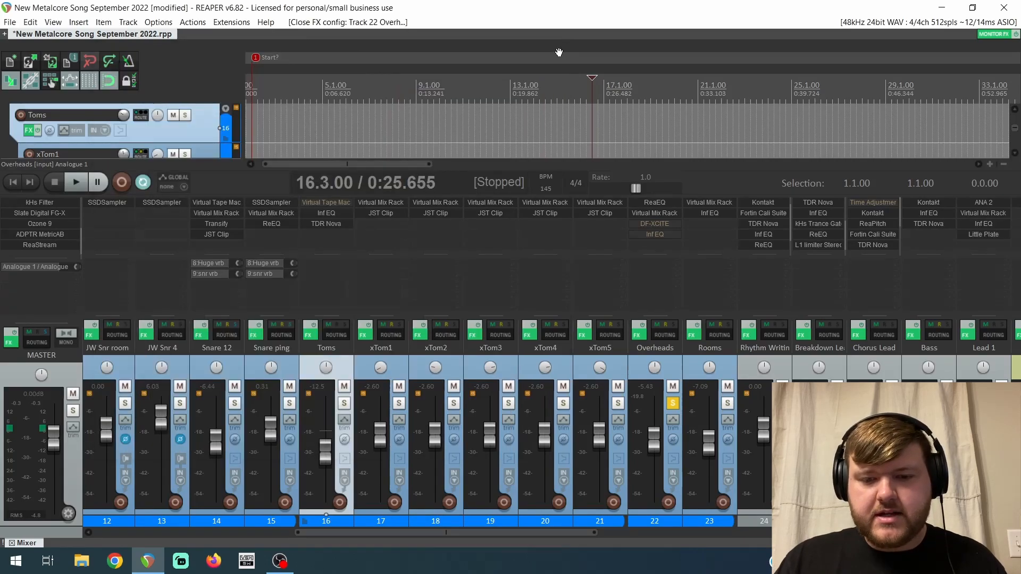
Re-enable DF-XCITE on the Overheads and compare playback with it bypassed and active, leaving it on.
{"action": "left_click", "coordinate": [662, 226], "text": "shift"}
{"action": "left_click", "coordinate": [662, 226]}
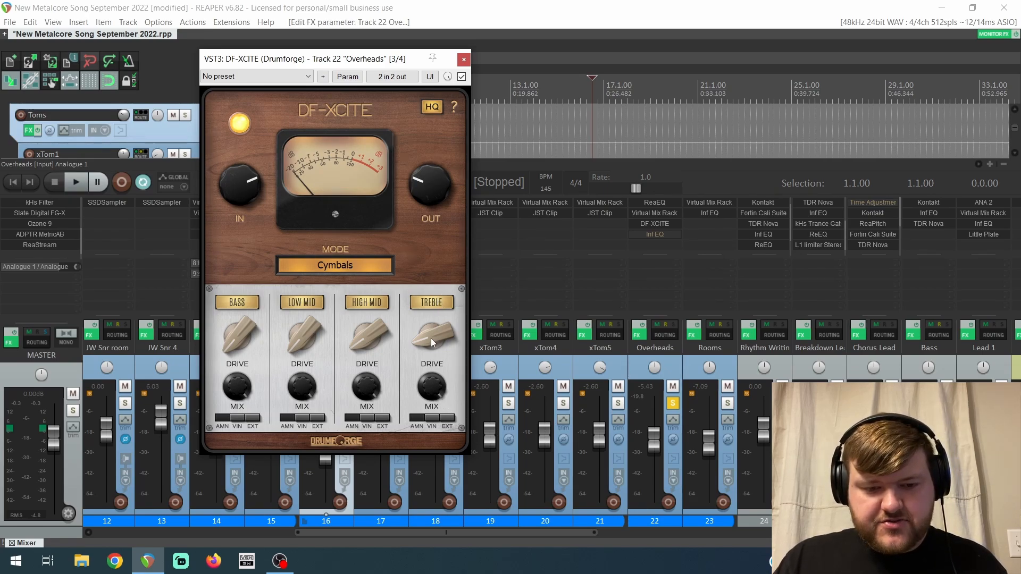
{"action": "left_click", "coordinate": [461, 77]}
{"action": "key", "text": "space"}
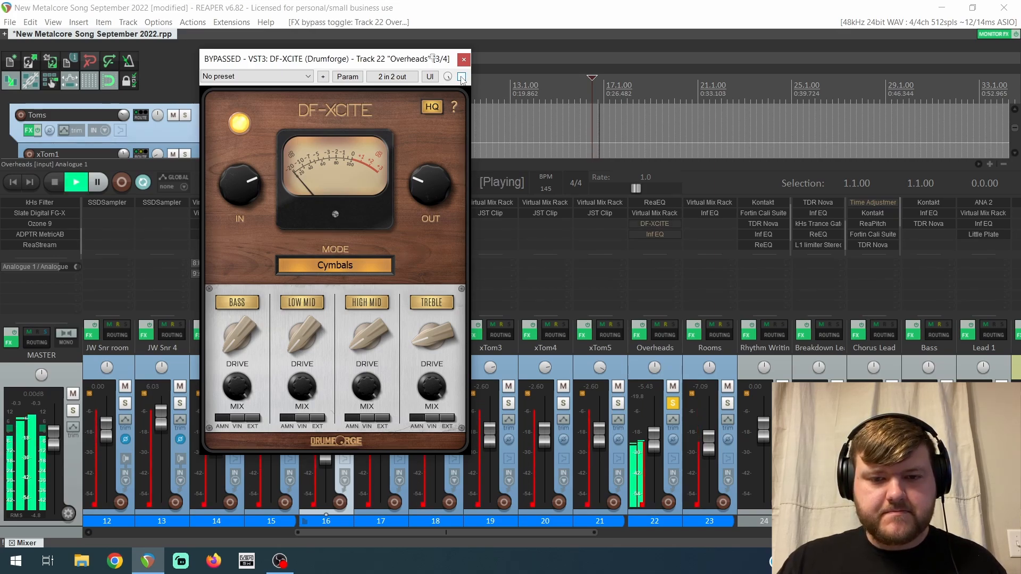
{"action": "left_click", "coordinate": [461, 77]}
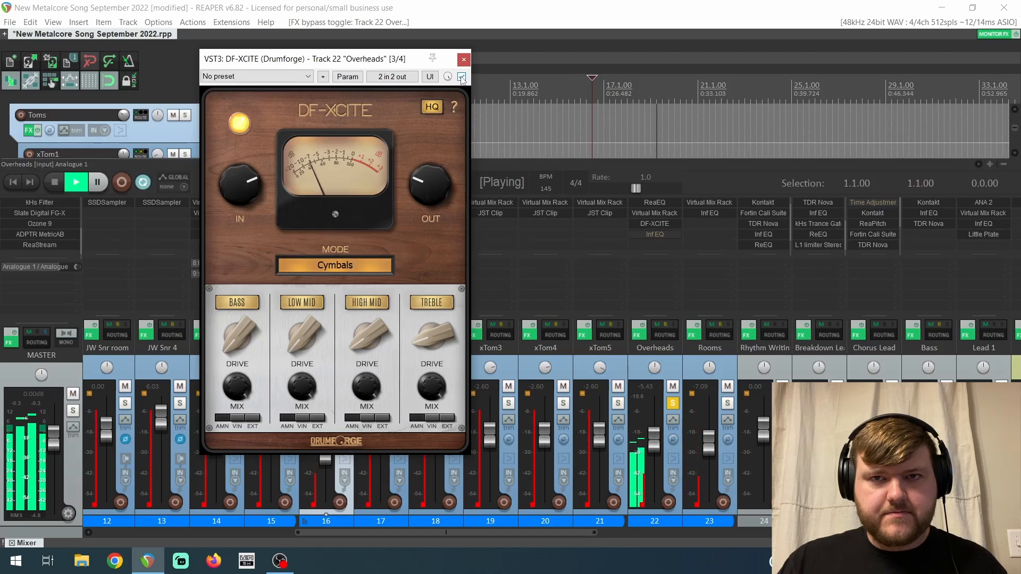
{"action": "left_click", "coordinate": [461, 77]}
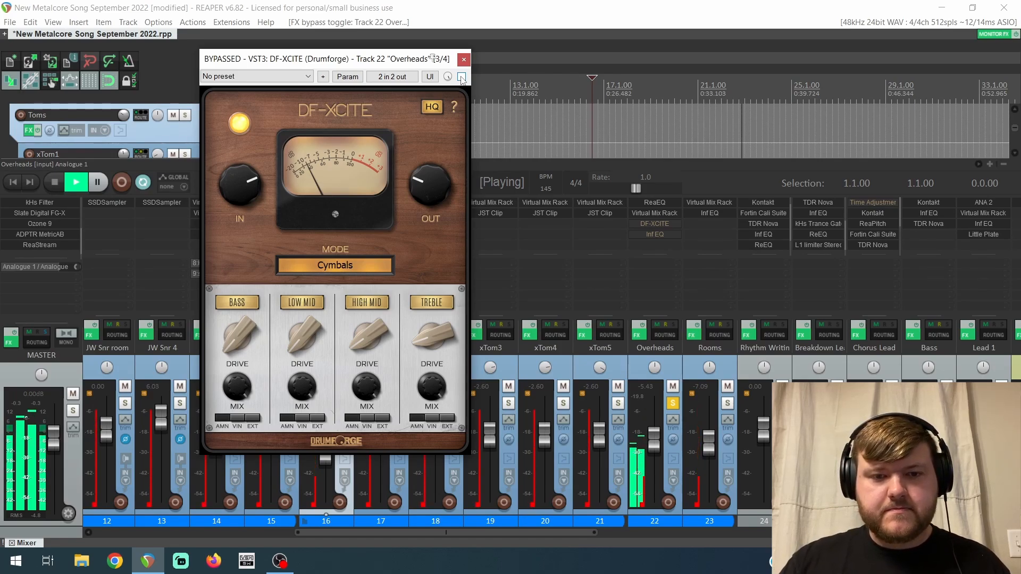
{"action": "left_click", "coordinate": [462, 77]}
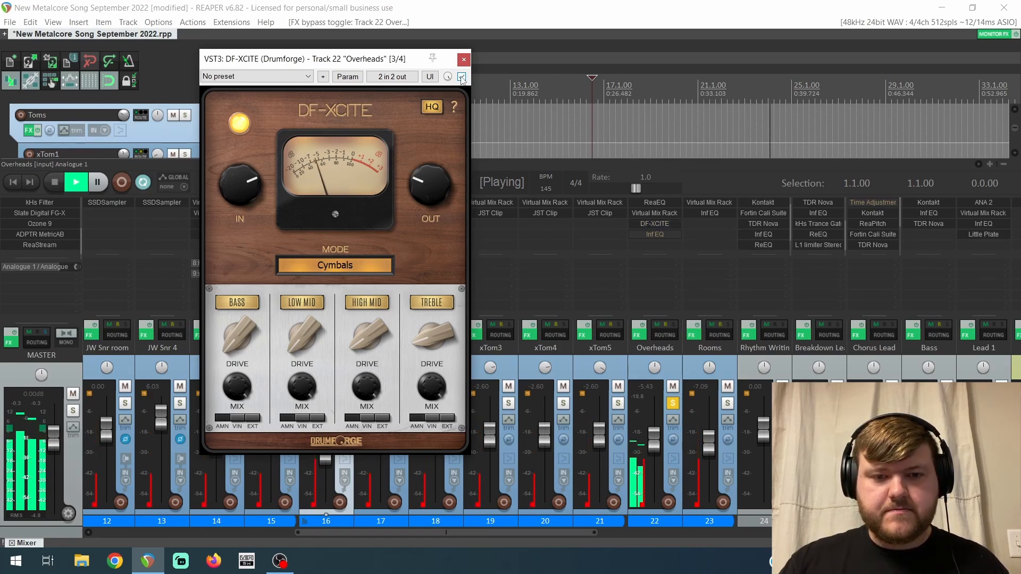
{"action": "left_click", "coordinate": [461, 77]}
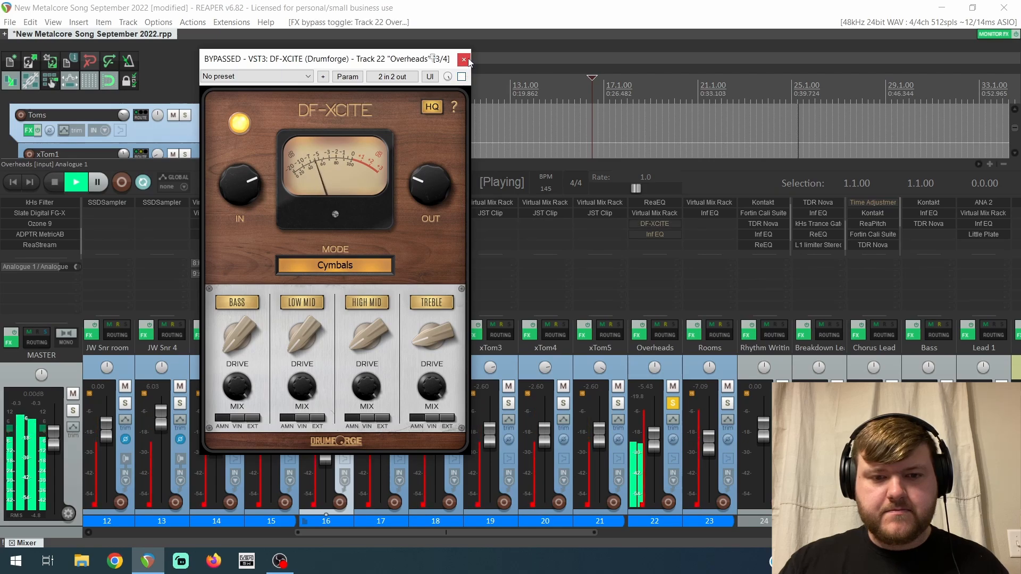
{"action": "key", "text": "space"}
{"action": "left_click", "coordinate": [461, 77]}
{"action": "left_click", "coordinate": [464, 61]}
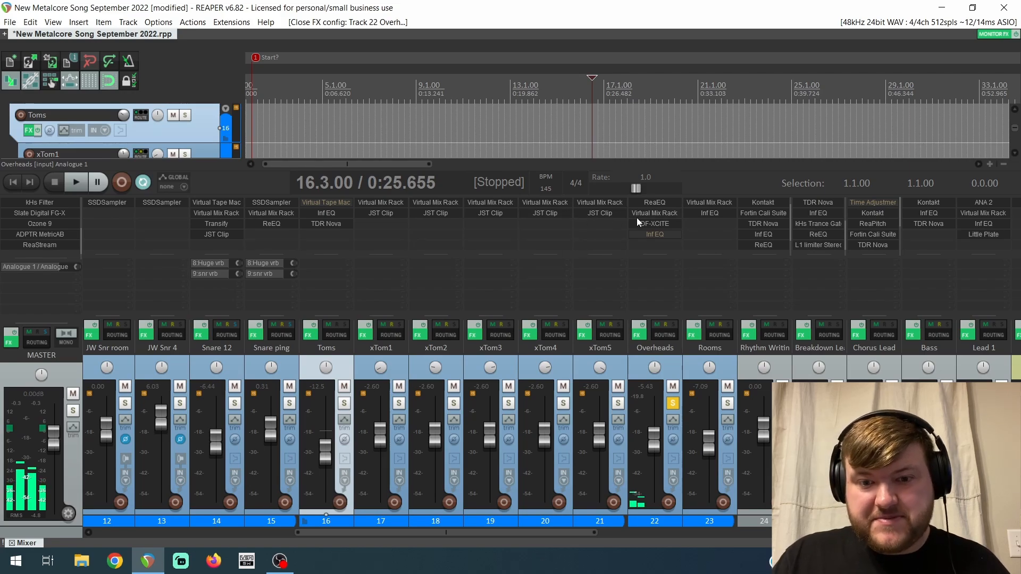
Re-enable Inf EQ on the Overheads and compare playback with the equalizer bypassed and active.
{"action": "left_click", "coordinate": [660, 234], "text": "shift"}
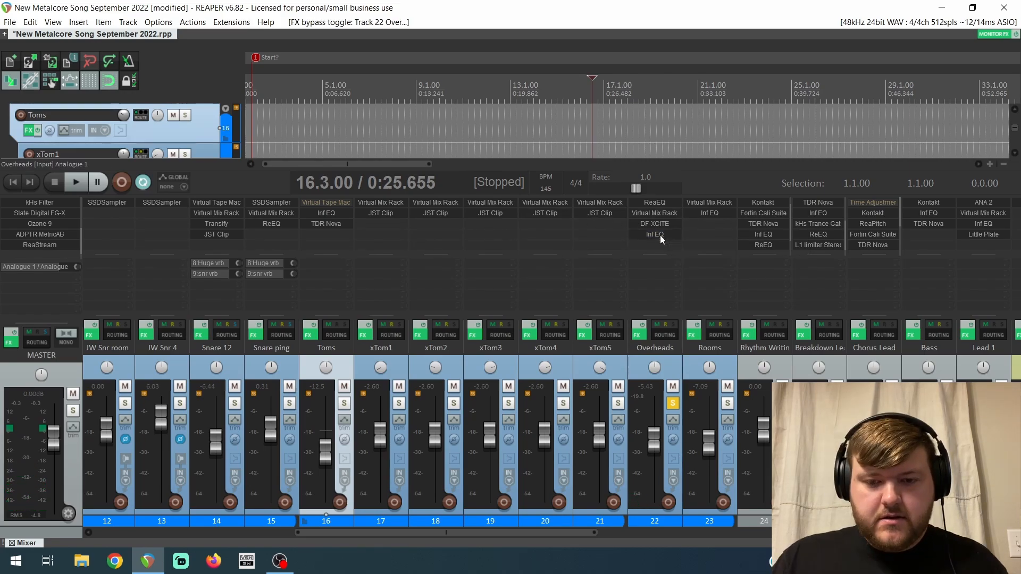
{"action": "left_click", "coordinate": [660, 235]}
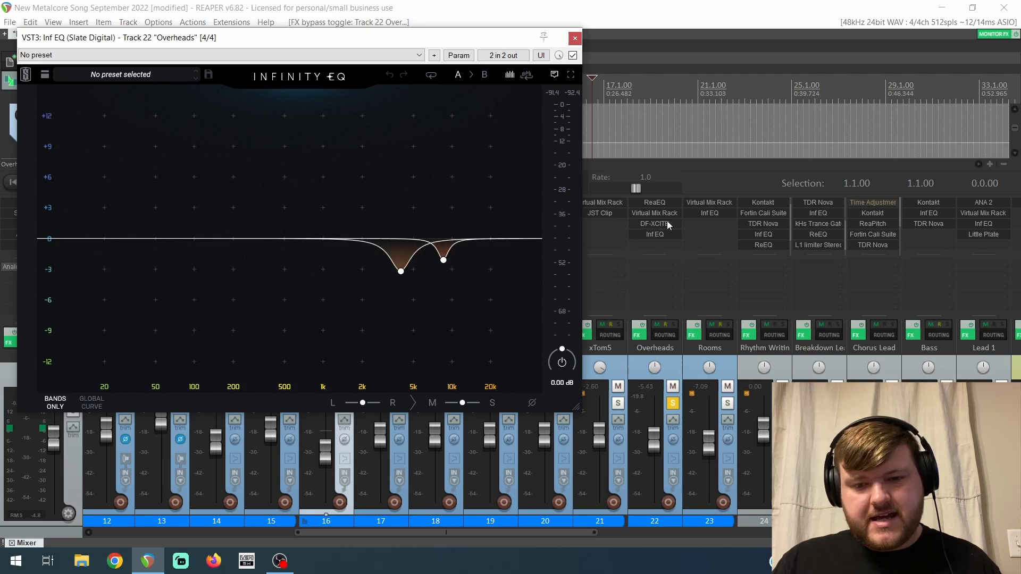
{"action": "mouse_move", "coordinate": [400, 273]}
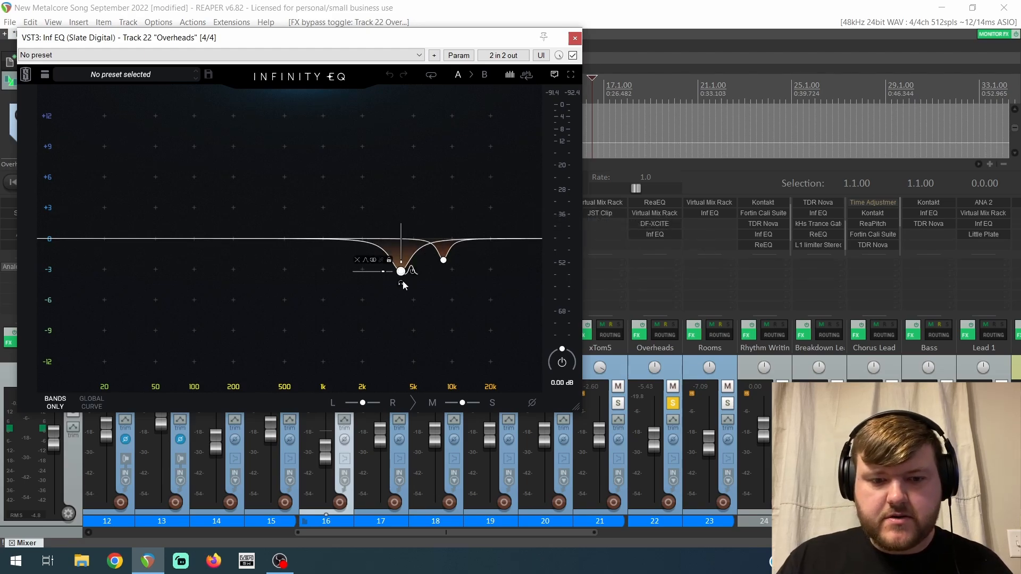
{"action": "key", "text": "space"}
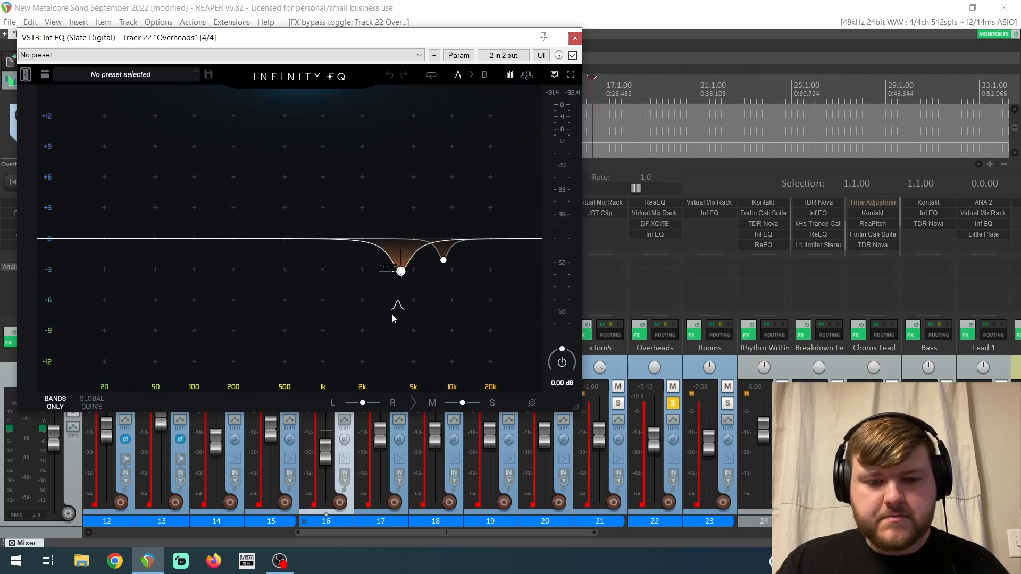
{"action": "left_click", "coordinate": [562, 364]}
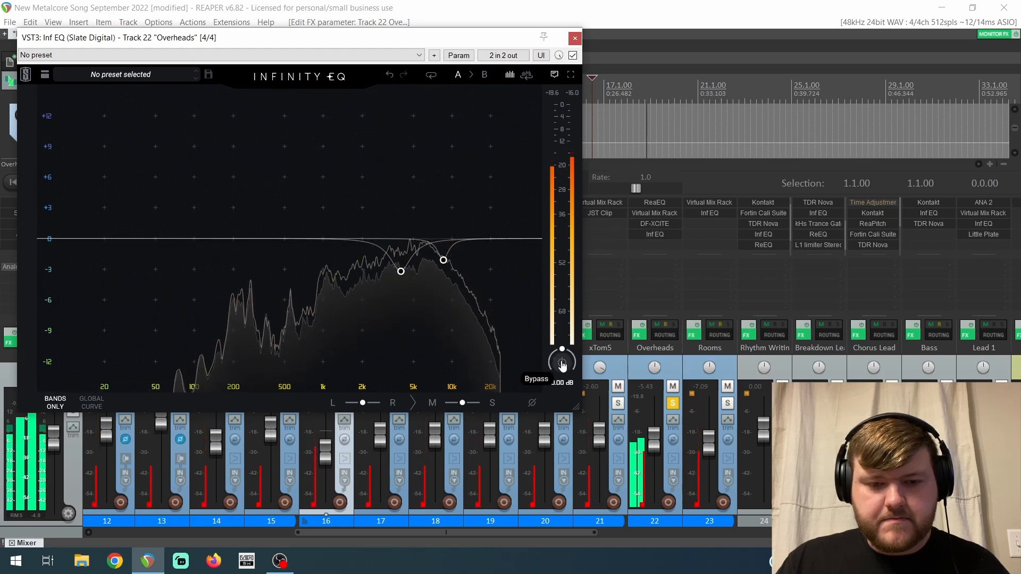
{"action": "left_click", "coordinate": [562, 364]}
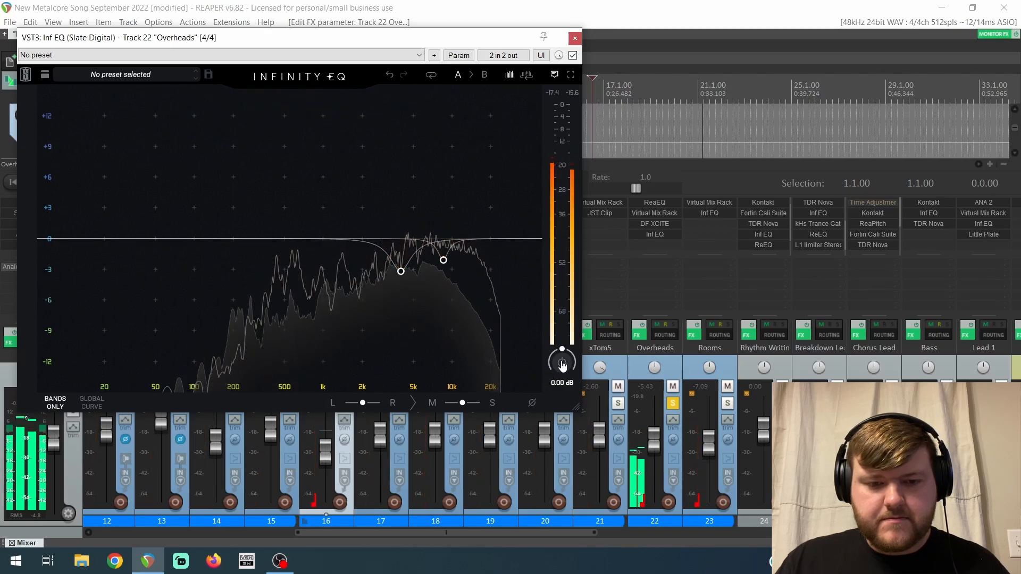
Solo Band 1 at 3.98 kHz and Band 2 at 8.52 kHz in the Overheads' Inf EQ to hear the cut frequencies.
{"action": "left_click", "coordinate": [401, 271]}
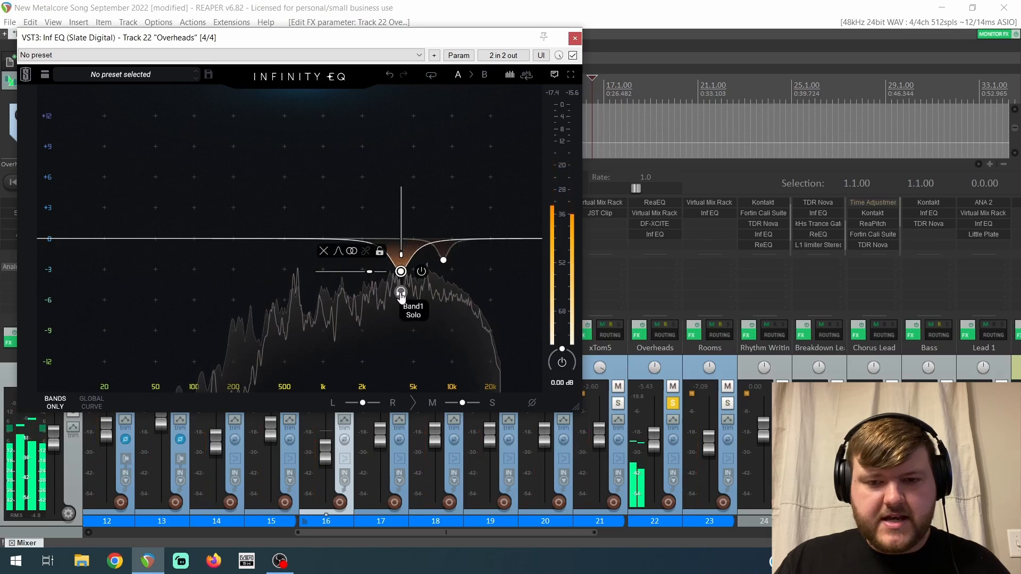
{"action": "left_click", "coordinate": [401, 293]}
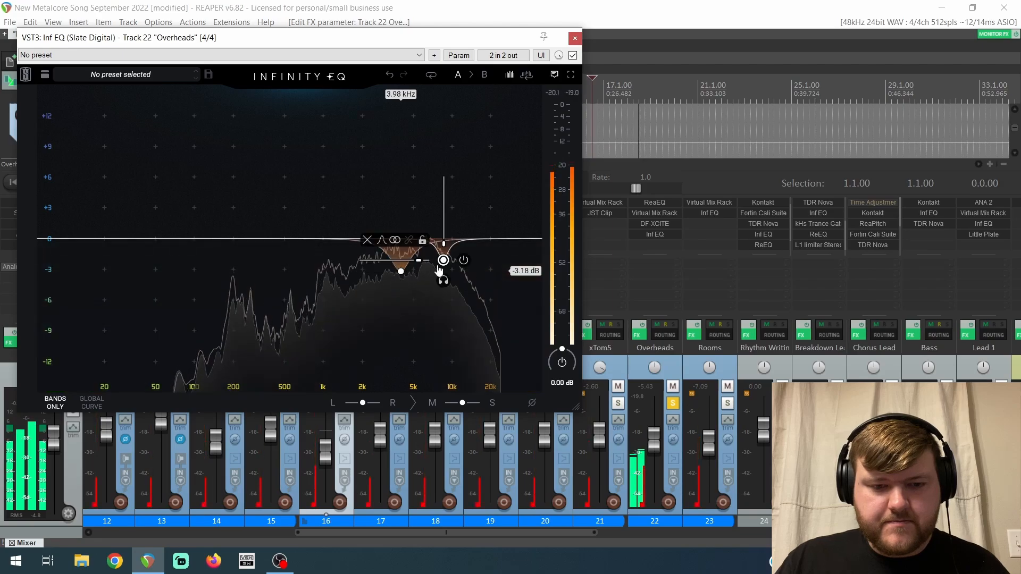
{"action": "left_click", "coordinate": [443, 280]}
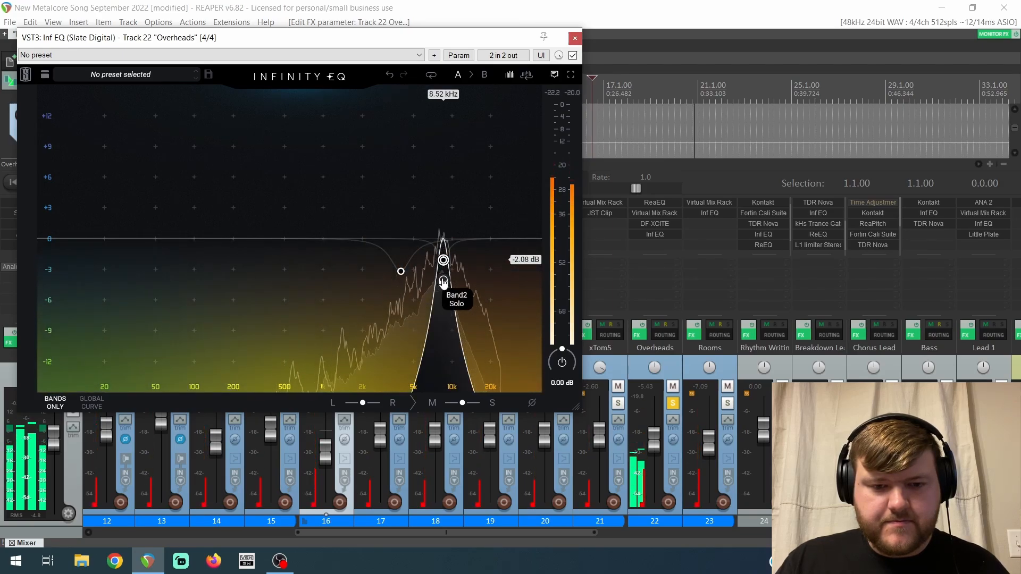
{"action": "mouse_move", "coordinate": [401, 272]}
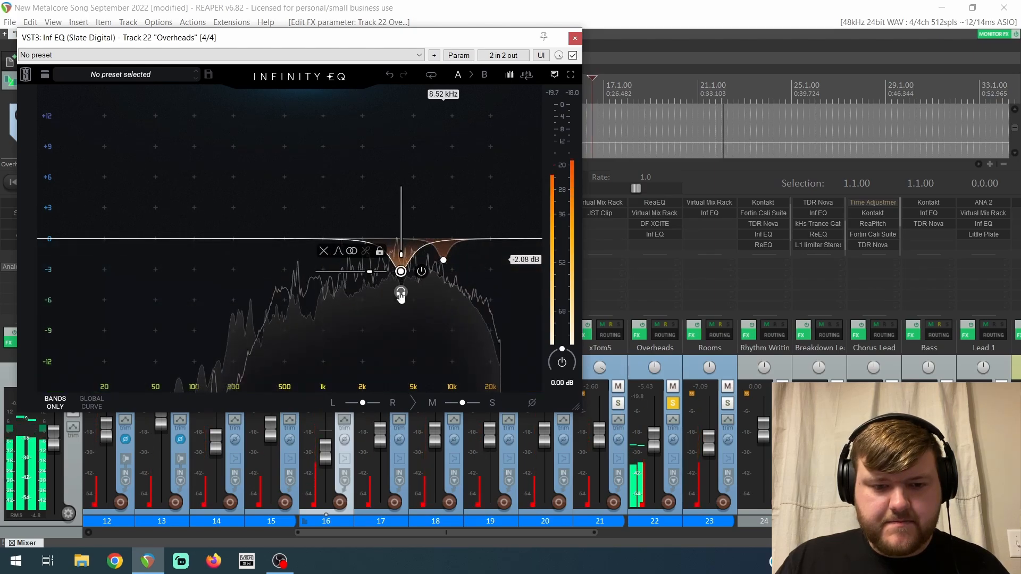
{"action": "left_click", "coordinate": [400, 292]}
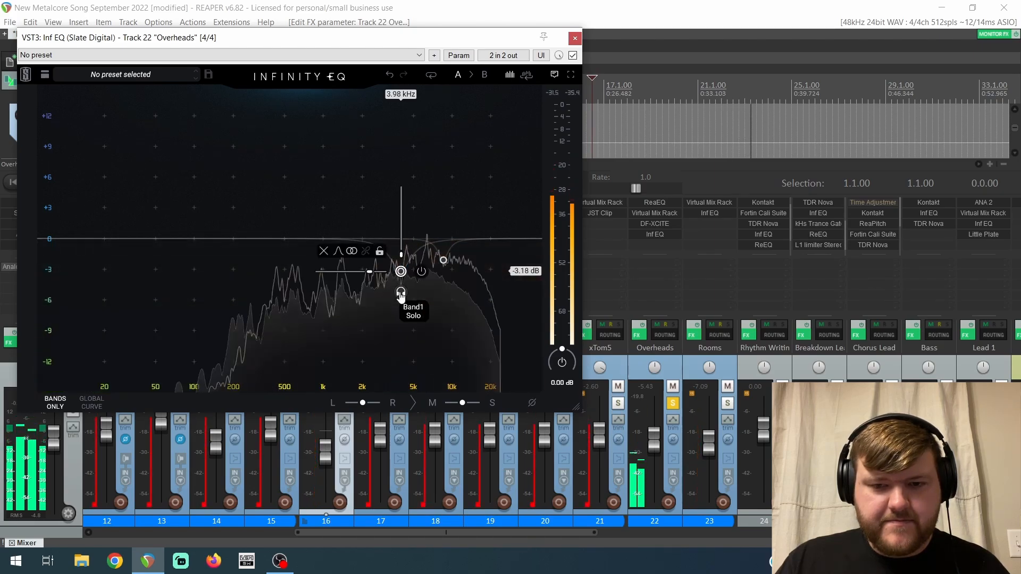
Close the Overheads' equalizer and move the solo from the Overheads track to the Rooms track.
{"action": "left_click", "coordinate": [574, 38]}
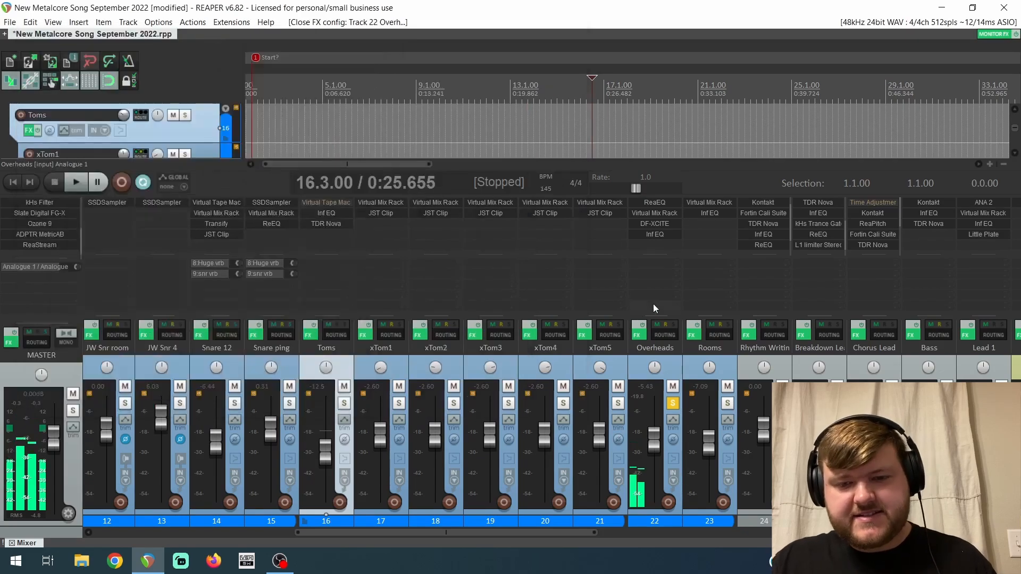
{"action": "left_click", "coordinate": [672, 403]}
{"action": "left_click", "coordinate": [729, 404]}
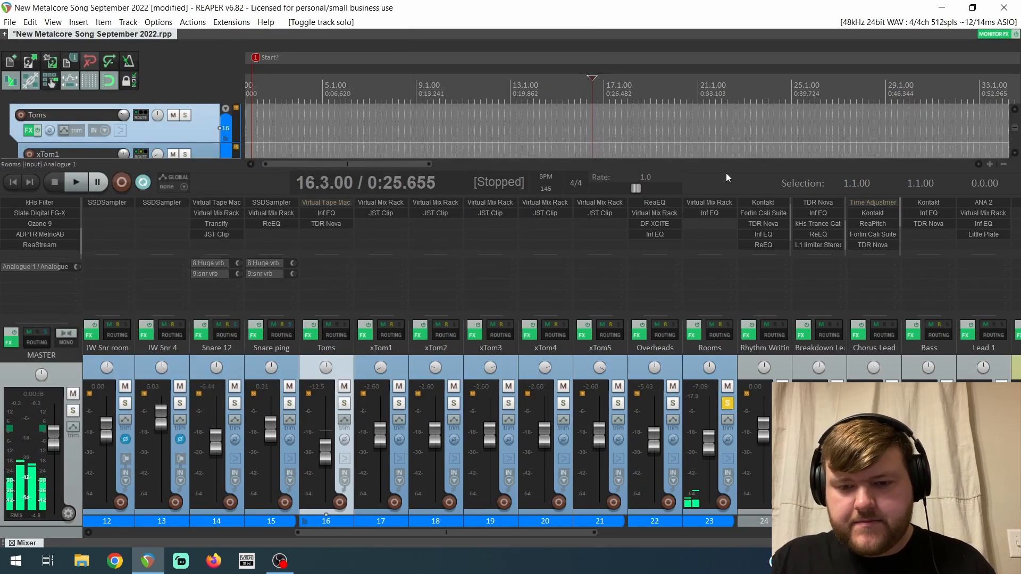
Bypass Inf EQ on Rooms and compare playback with the whole Virtual Mix Rack active and bypassed, leaving the rack on.
{"action": "left_click", "coordinate": [709, 203]}
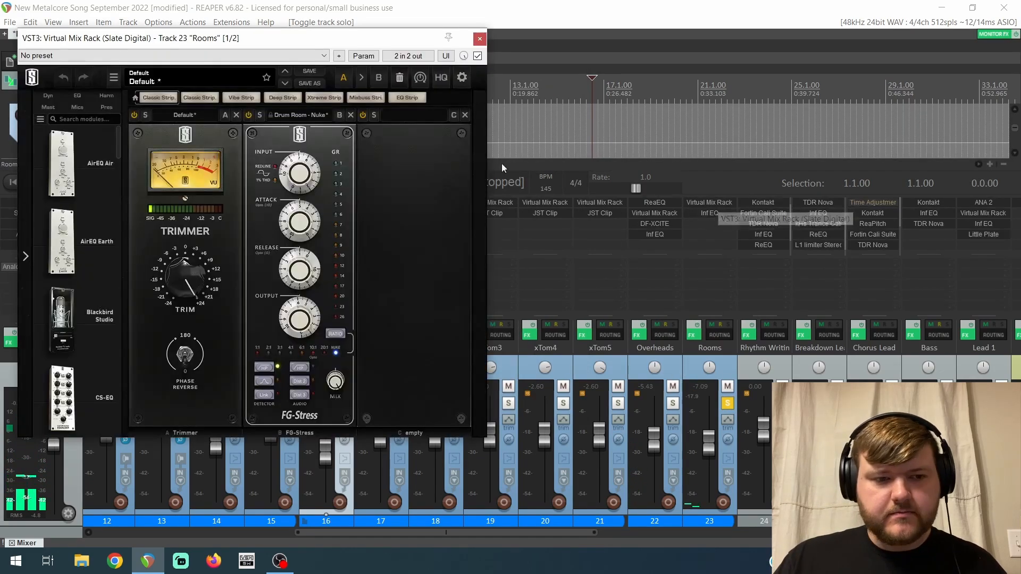
{"action": "left_click", "coordinate": [708, 212], "text": "shift"}
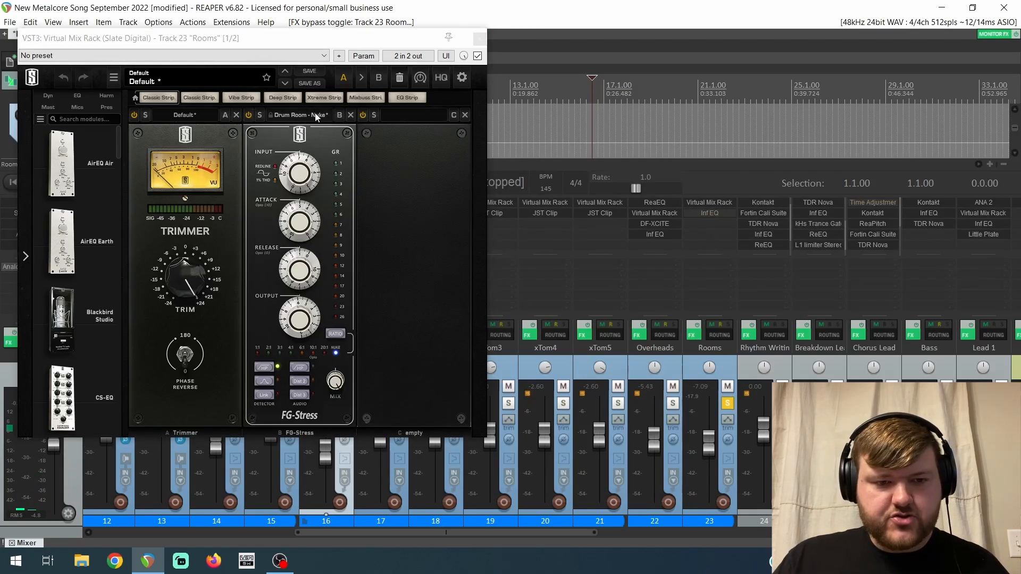
{"action": "key", "text": "space"}
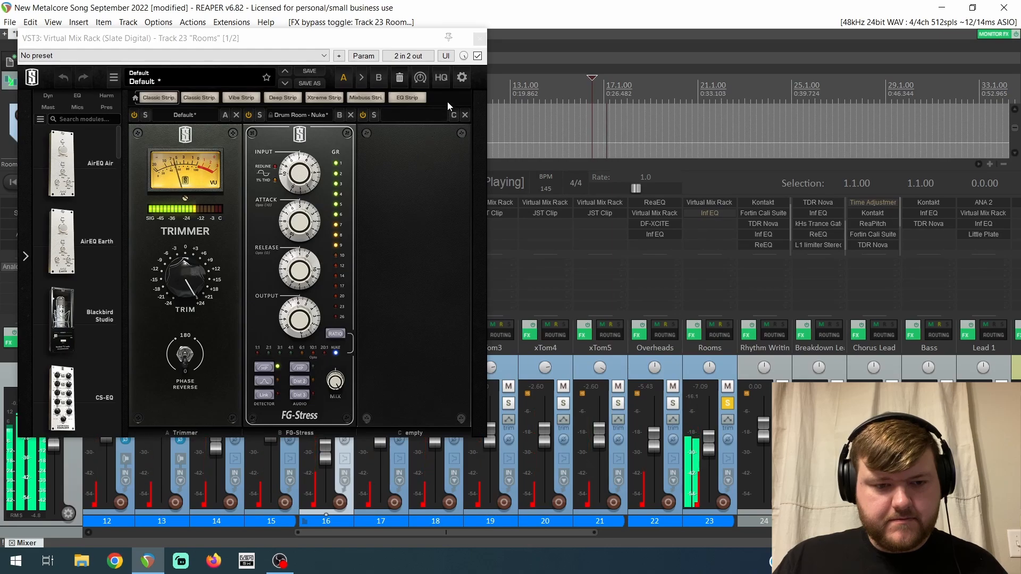
{"action": "left_click", "coordinate": [477, 55]}
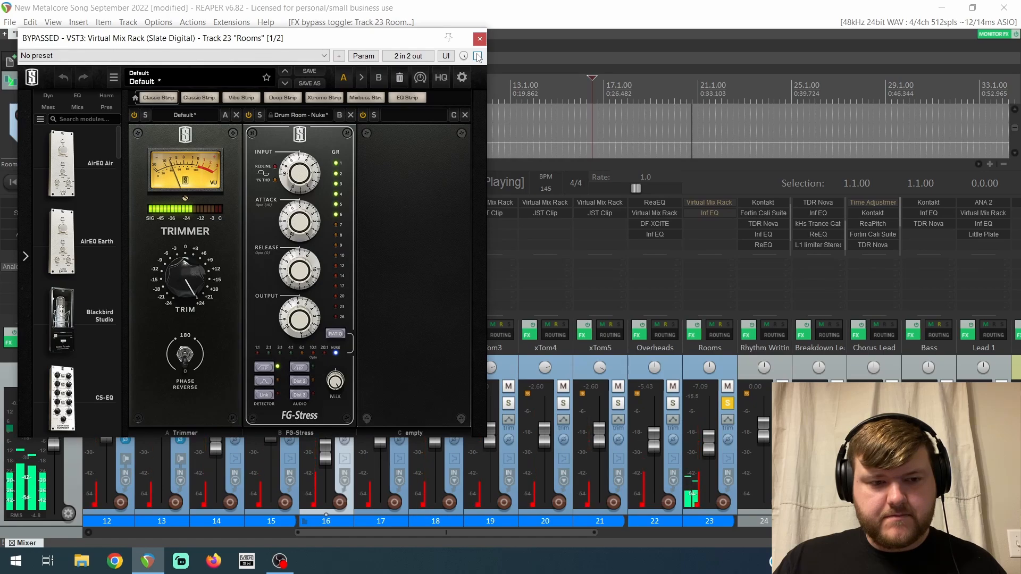
{"action": "left_click", "coordinate": [477, 56]}
{"action": "key", "text": "space"}
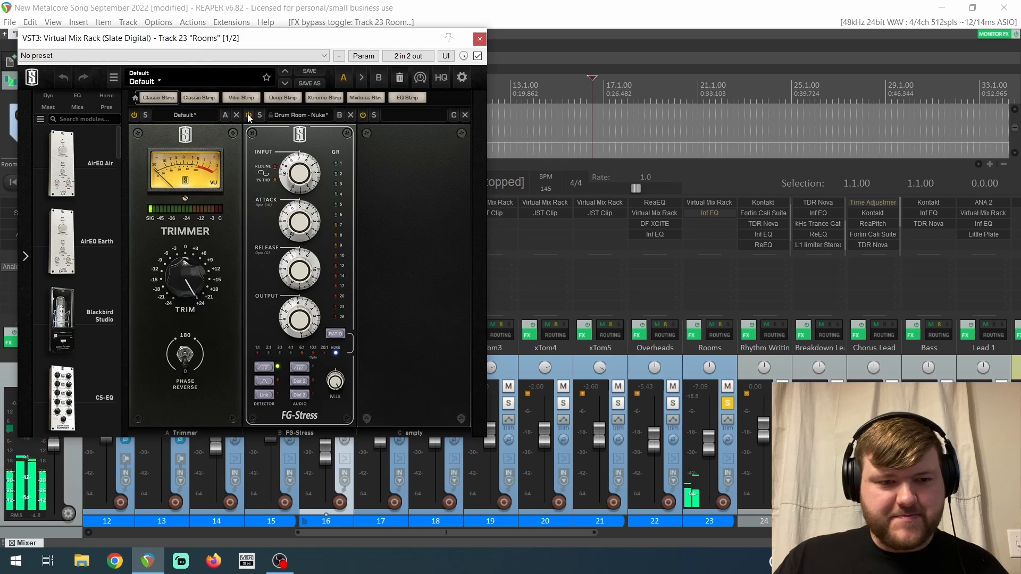
Audition the Rooms with only the FG-Stress module bypassed and active, leave it on and close the Virtual Mix Rack.
{"action": "key", "text": "space"}
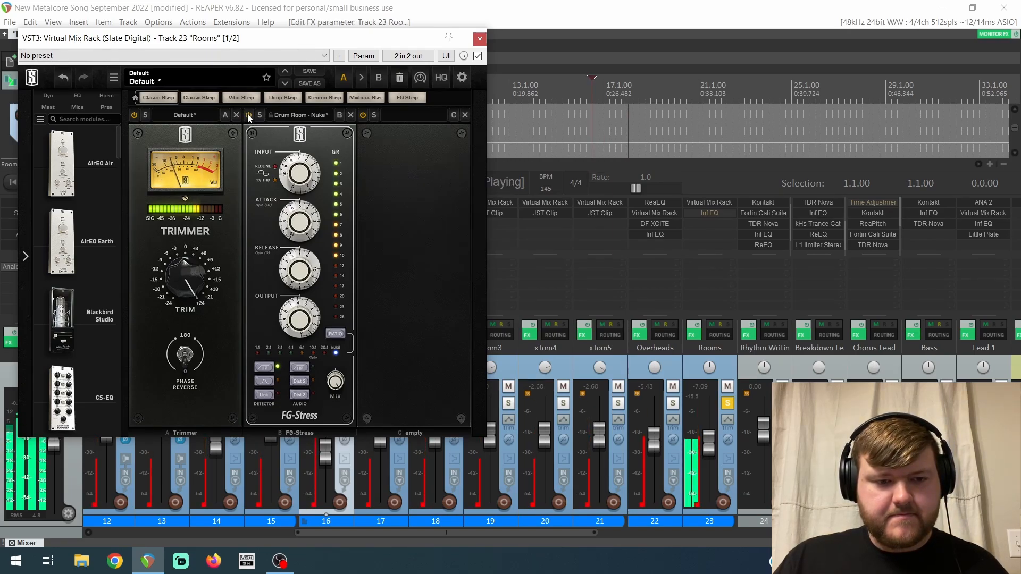
{"action": "left_click", "coordinate": [248, 115]}
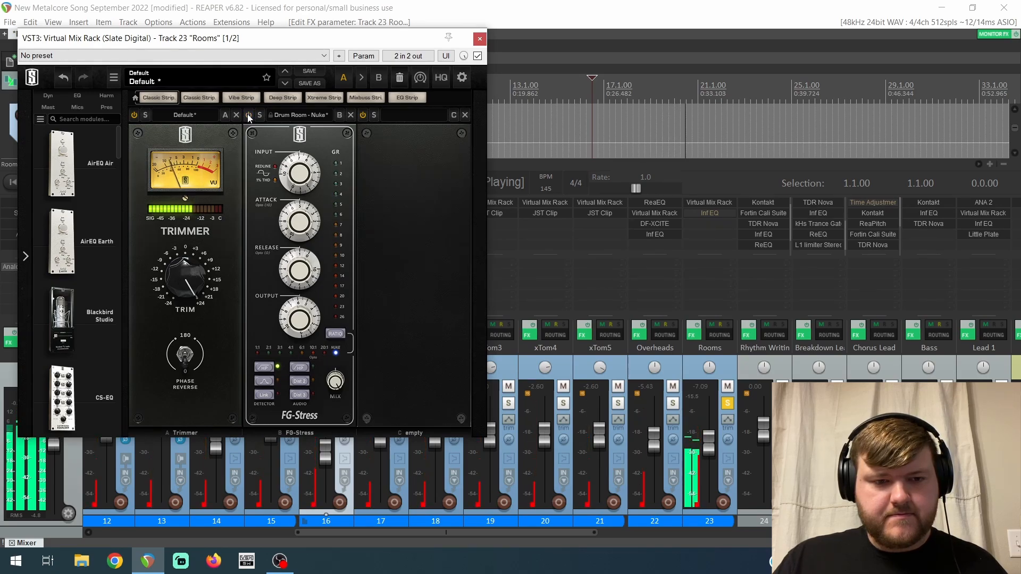
{"action": "left_click", "coordinate": [248, 114]}
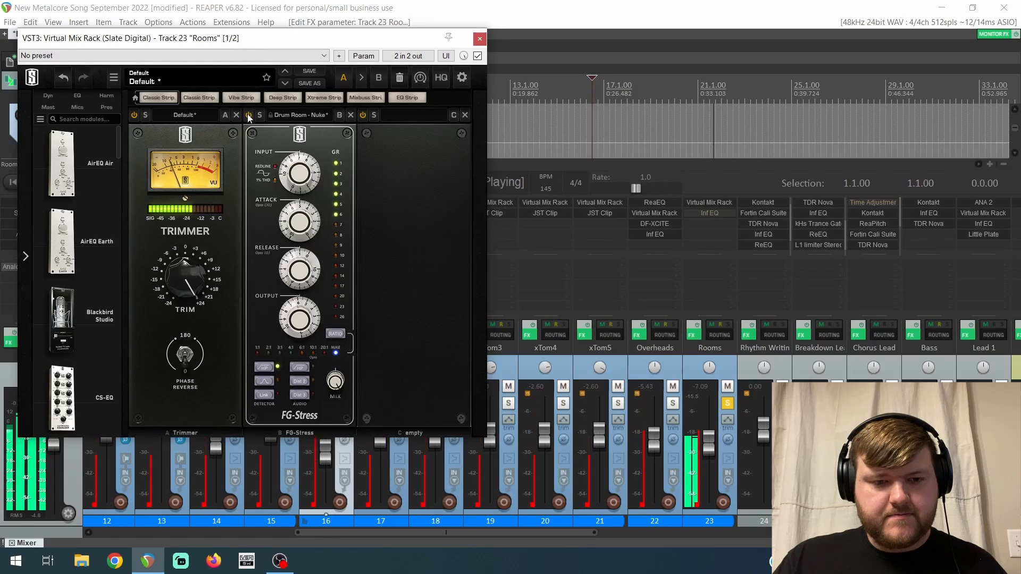
{"action": "key", "text": "space"}
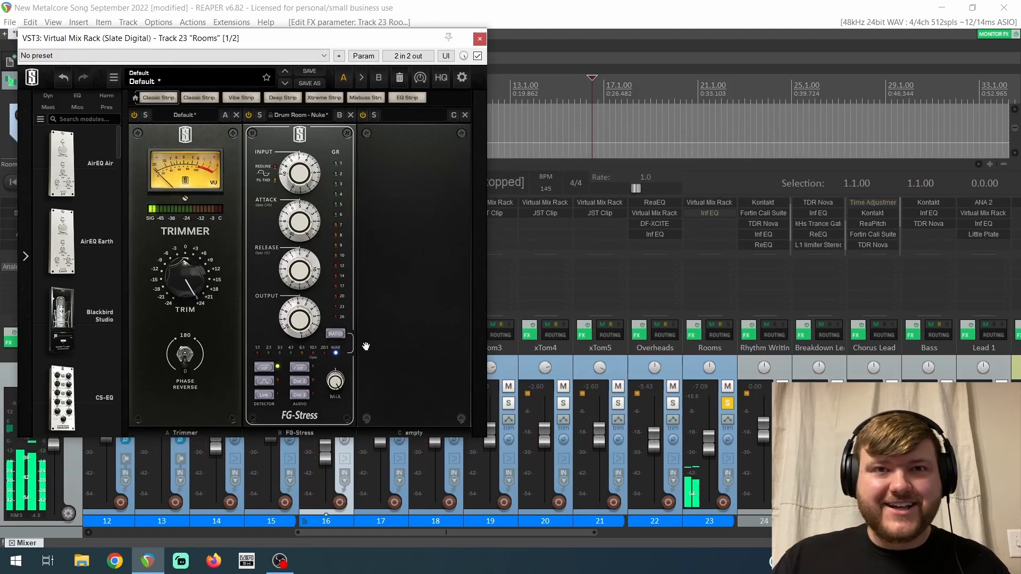
{"action": "left_click", "coordinate": [479, 39]}
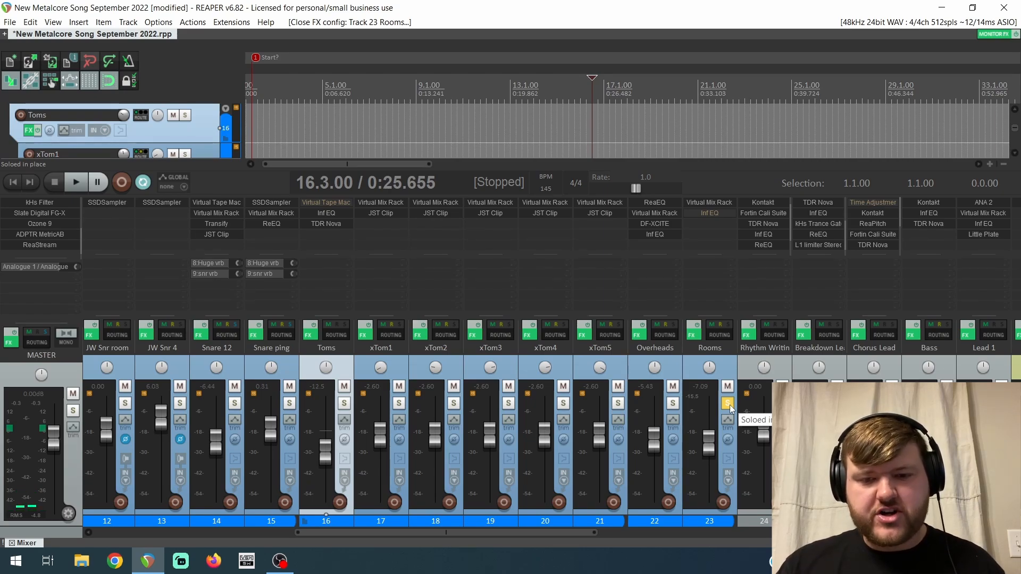
Re-enable Inf EQ on Rooms, compare playback with the equalizer bypassed and active, leave it on and close it.
{"action": "left_click", "coordinate": [709, 213]}
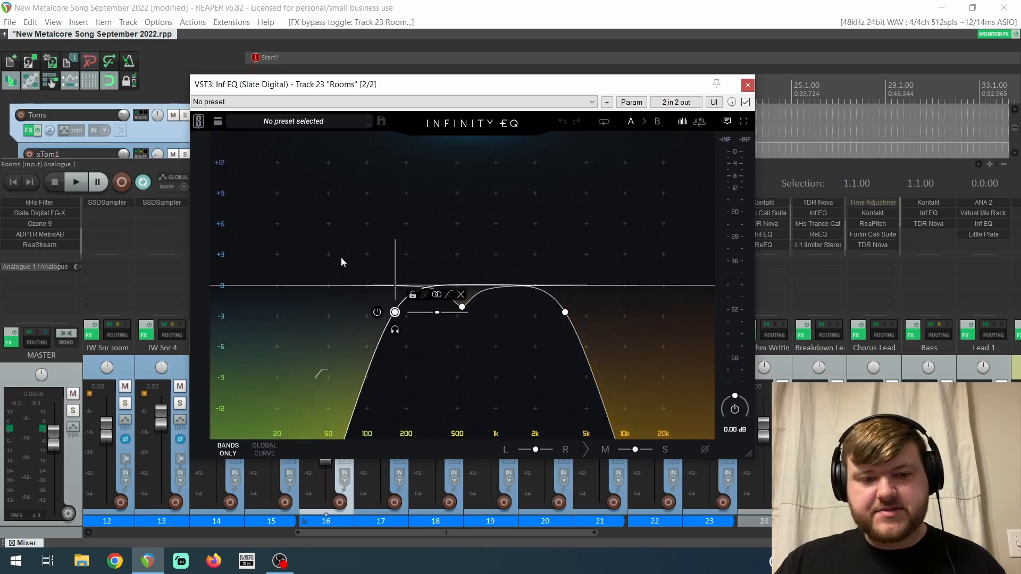
{"action": "left_click", "coordinate": [735, 417]}
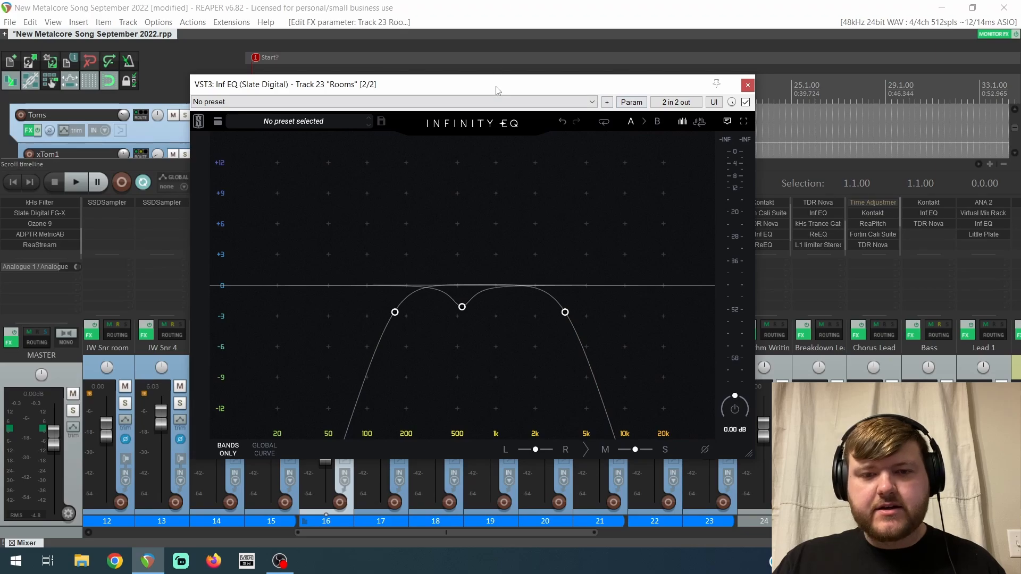
{"action": "left_click_drag", "start_coordinate": [496, 89], "coordinate": [418, 80]}
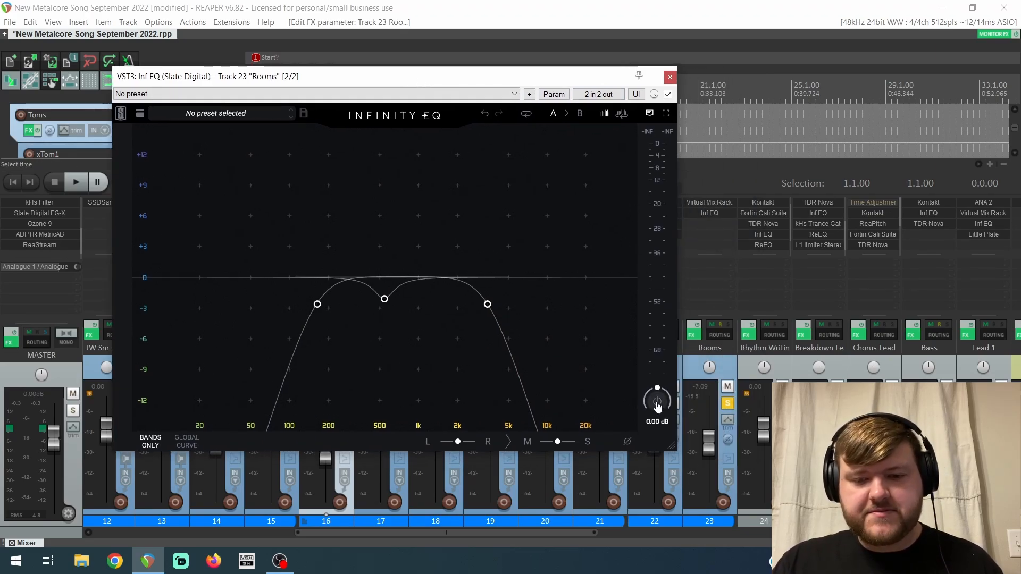
{"action": "key", "text": "space"}
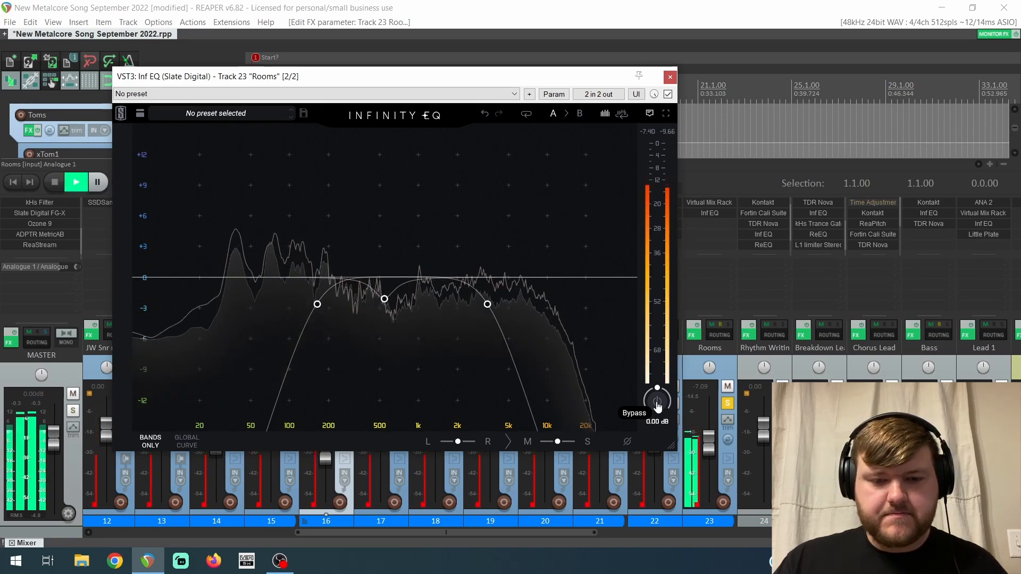
{"action": "left_click", "coordinate": [658, 404]}
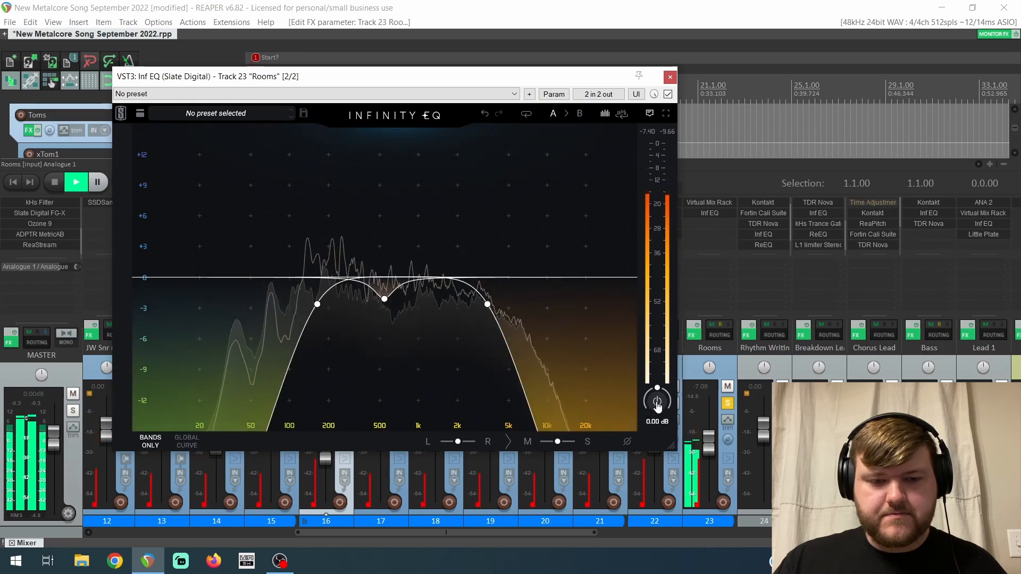
{"action": "left_click", "coordinate": [658, 404]}
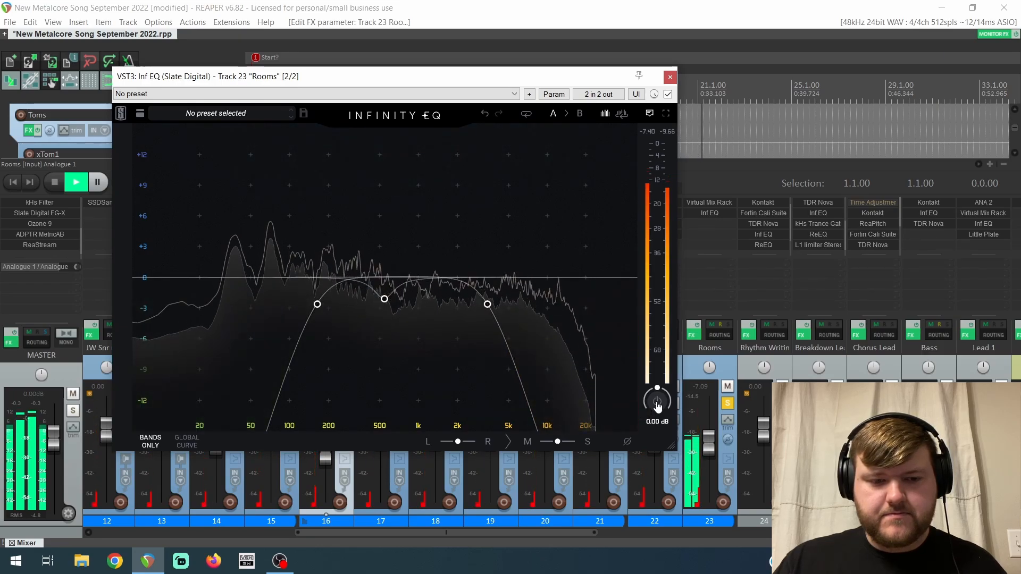
{"action": "left_click", "coordinate": [658, 404]}
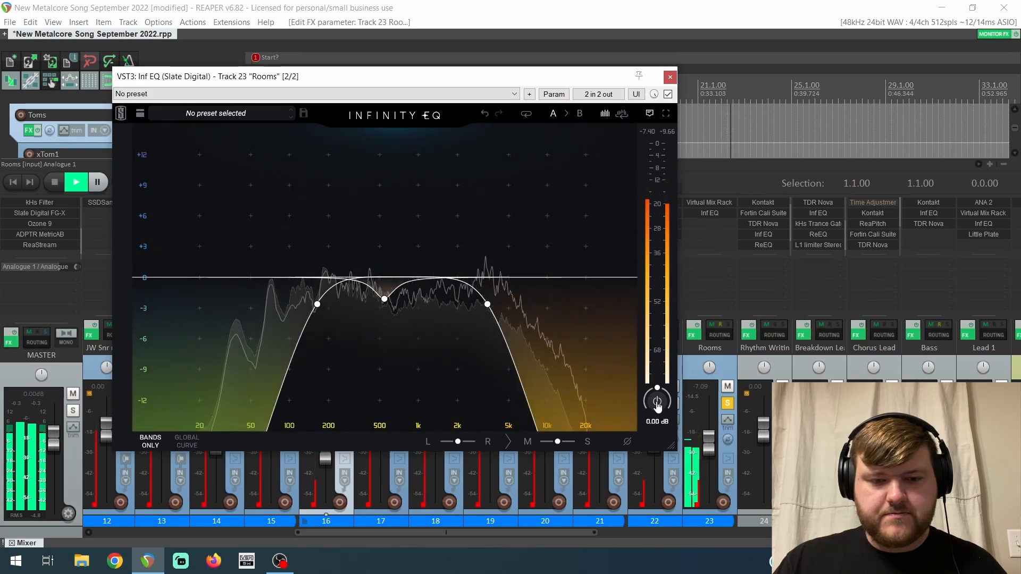
{"action": "key", "text": "space"}
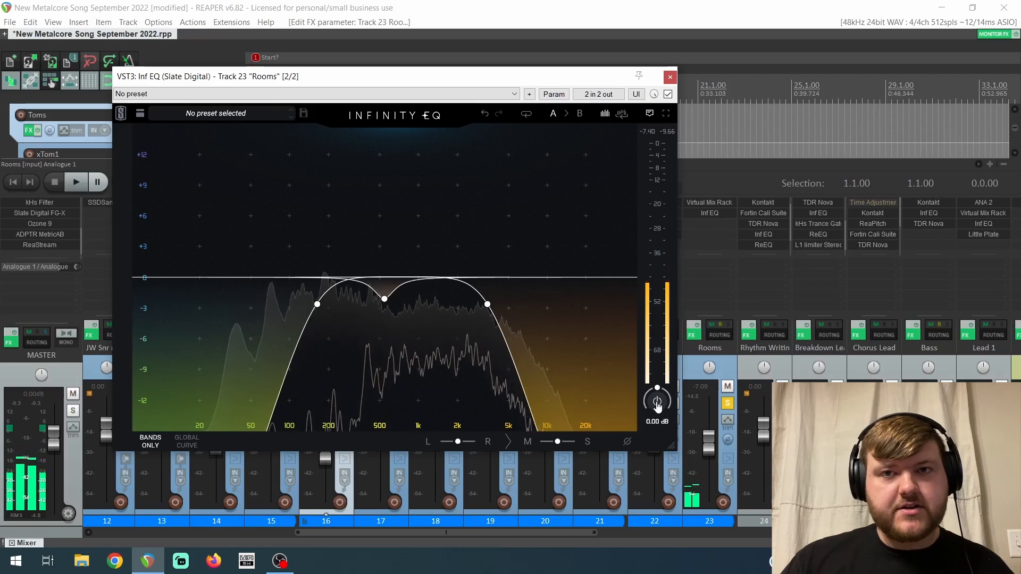
{"action": "left_click", "coordinate": [672, 78]}
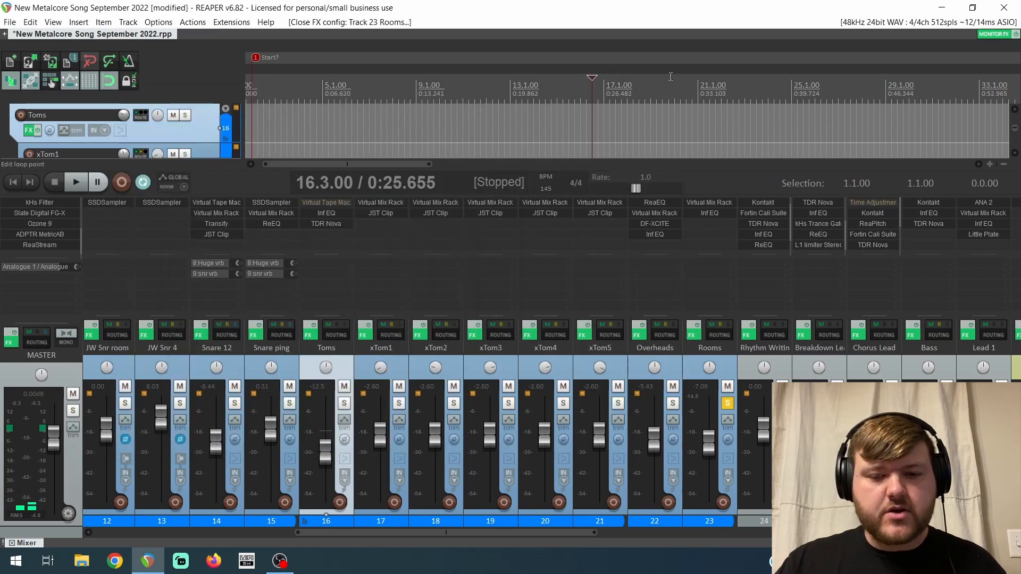
Unsolo the Rooms track, then select and solo the Drums folder track at the start of the mixer.
{"action": "left_click", "coordinate": [727, 403]}
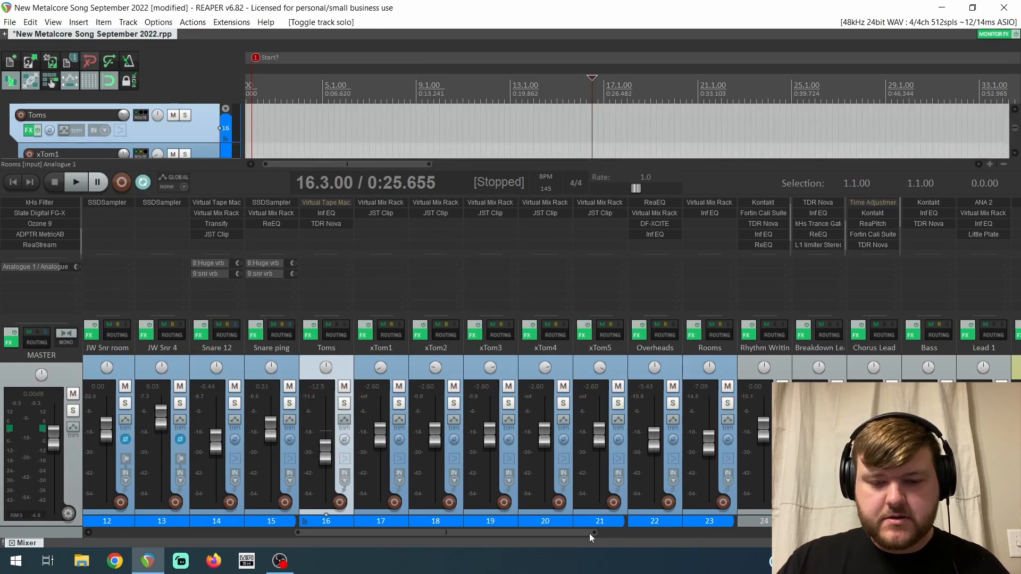
{"action": "left_click_drag", "start_coordinate": [589, 534], "coordinate": [350, 534]}
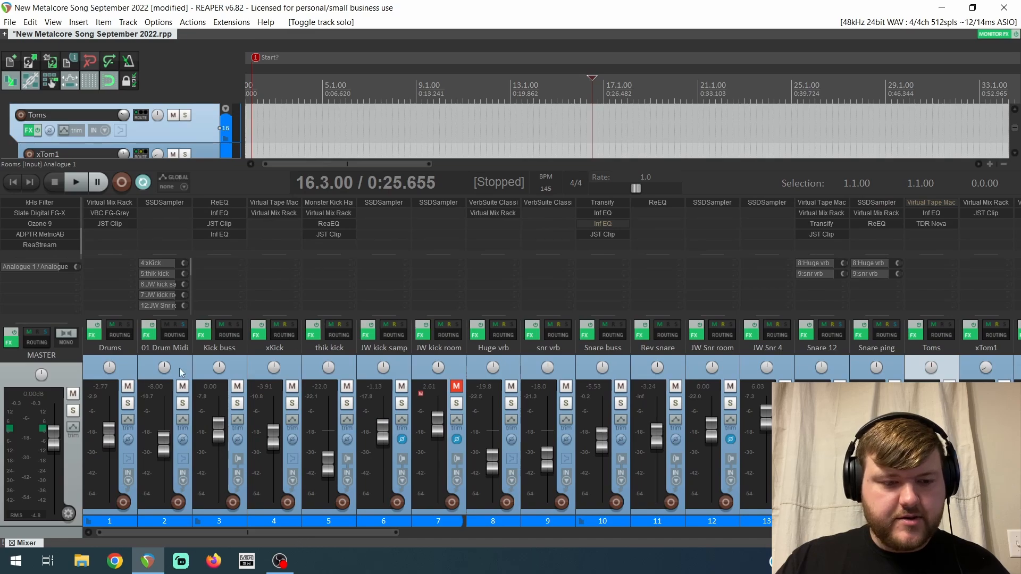
{"action": "left_click", "coordinate": [122, 369]}
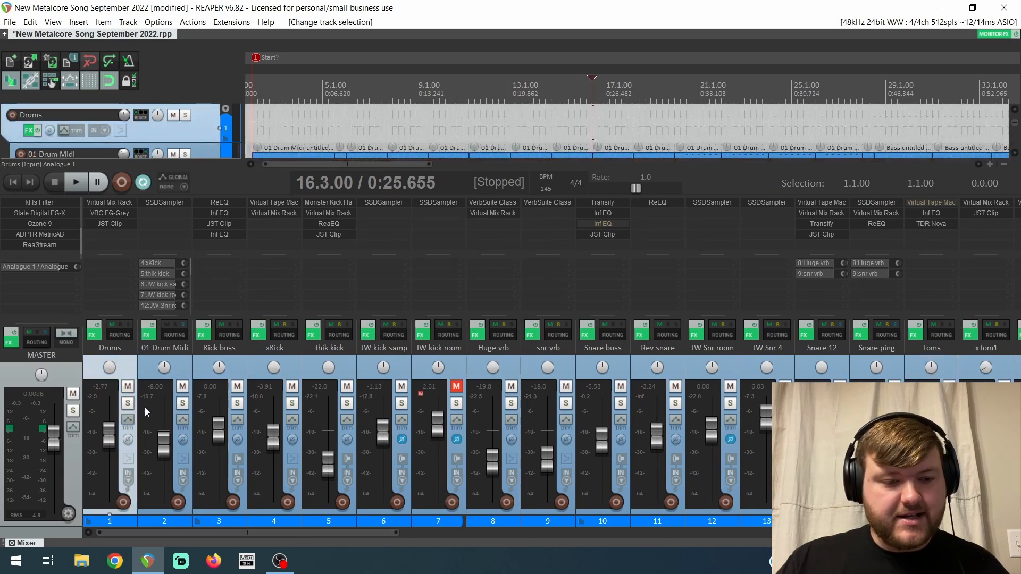
{"action": "left_click", "coordinate": [128, 404]}
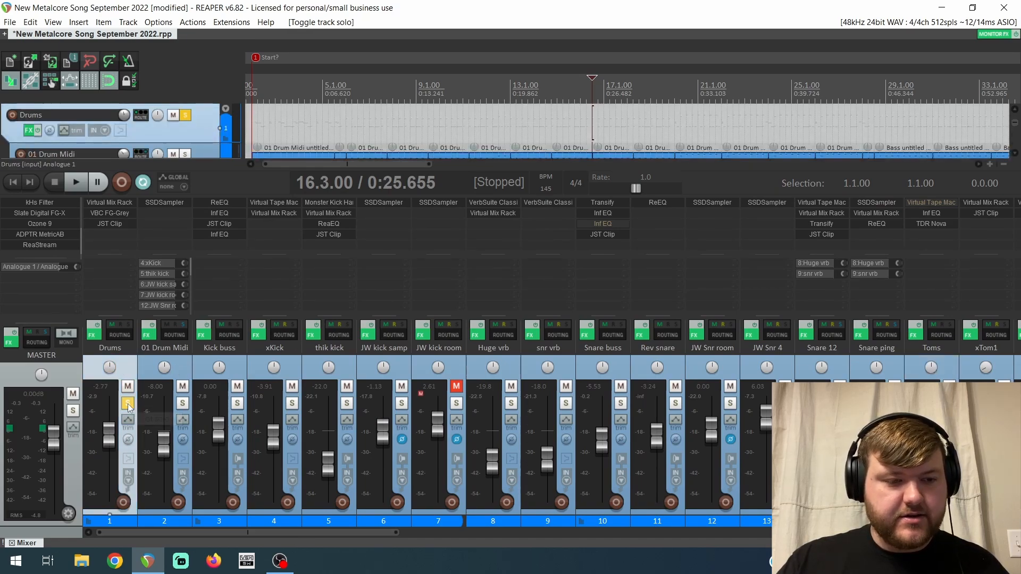
Bypass JST Clip and VBC FG-Grey on Drums, then compare playback with the Virtual Mix Rack's Virtual Mixbuss module off and on.
{"action": "left_click", "coordinate": [119, 222], "text": "shift"}
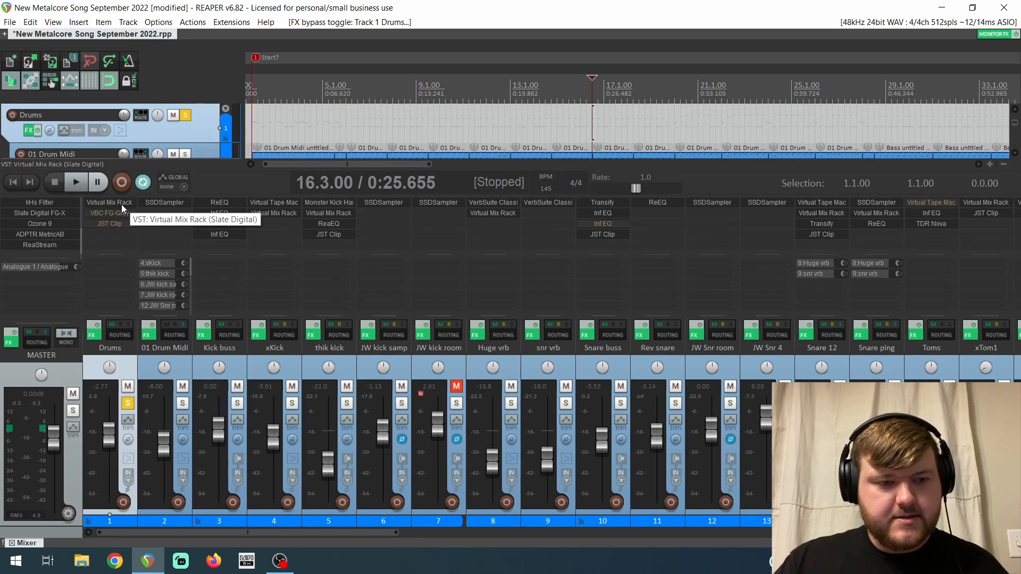
{"action": "left_click", "coordinate": [135, 213], "text": "shift"}
{"action": "left_click", "coordinate": [136, 211]}
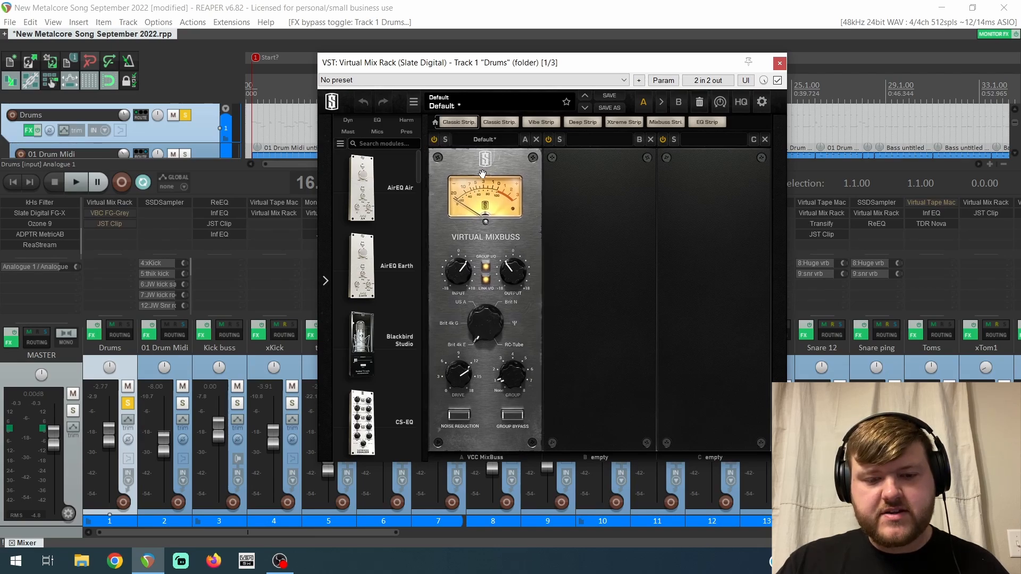
{"action": "key", "text": "space"}
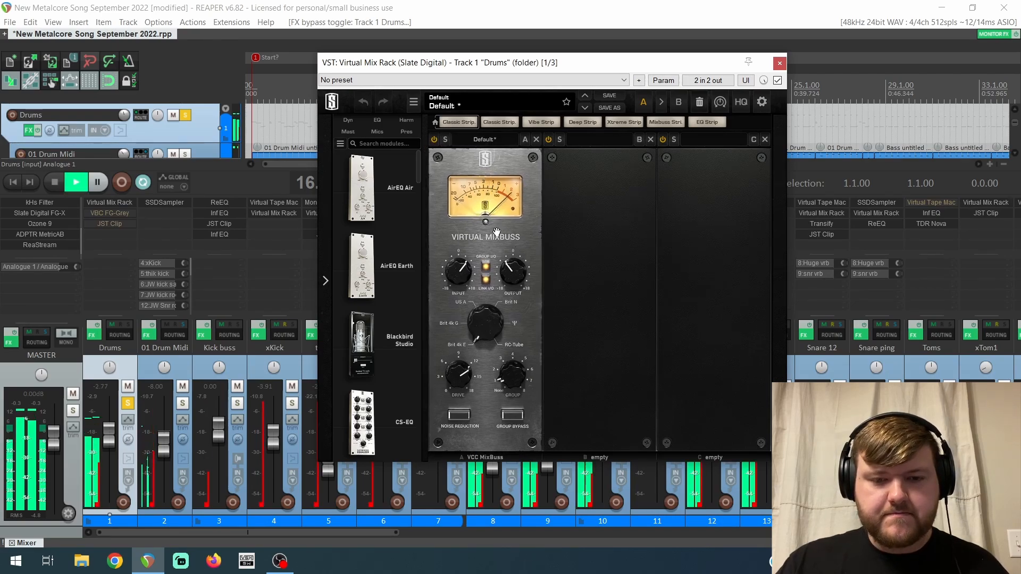
{"action": "left_click", "coordinate": [434, 141]}
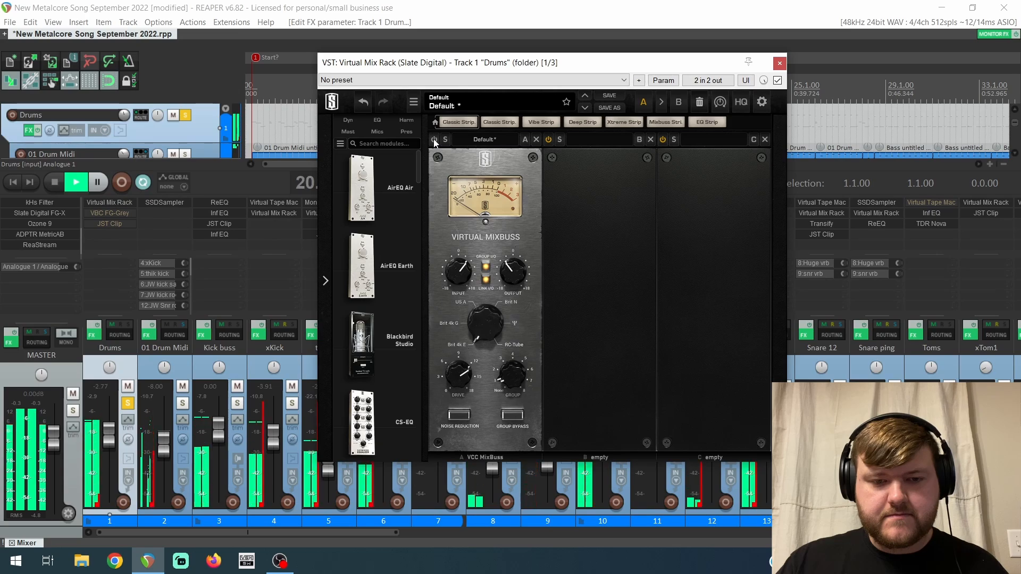
{"action": "left_click", "coordinate": [435, 141]}
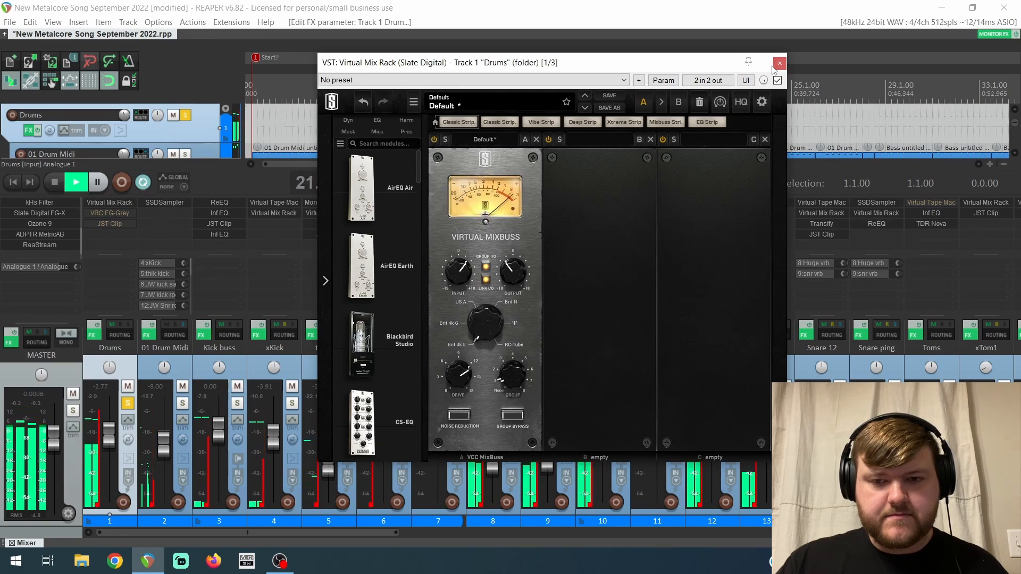
{"action": "key", "text": "space"}
{"action": "left_click", "coordinate": [109, 202]}
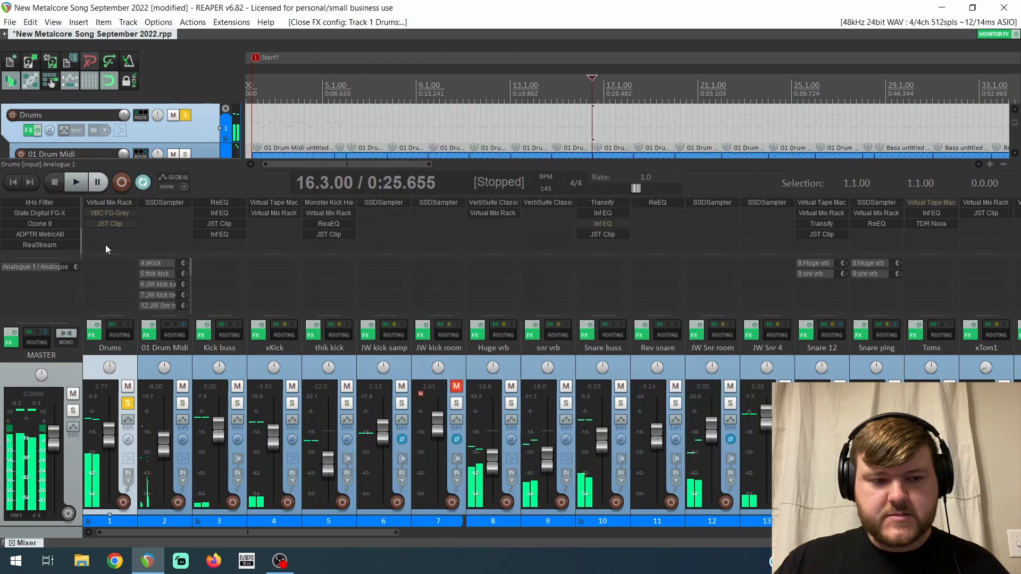
Re-enable VBC FG-Grey on the Drums track and open it to review its attack, release and mix controls.
{"action": "left_click", "coordinate": [123, 212], "text": "shift"}
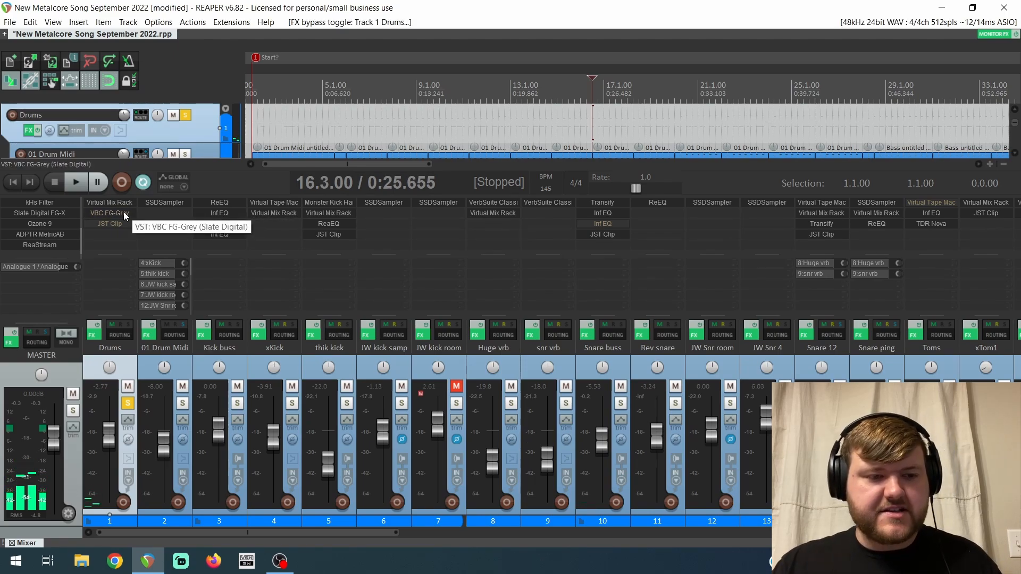
{"action": "left_click", "coordinate": [123, 212]}
{"action": "left_click_drag", "start_coordinate": [403, 119], "coordinate": [428, 110]}
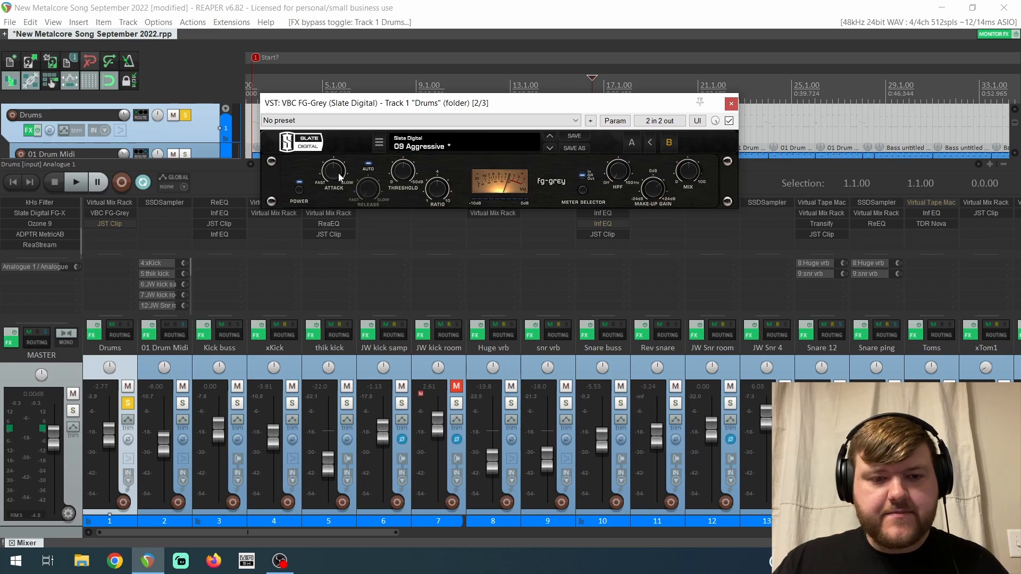
{"action": "left_click_drag", "start_coordinate": [336, 171], "coordinate": [368, 195]}
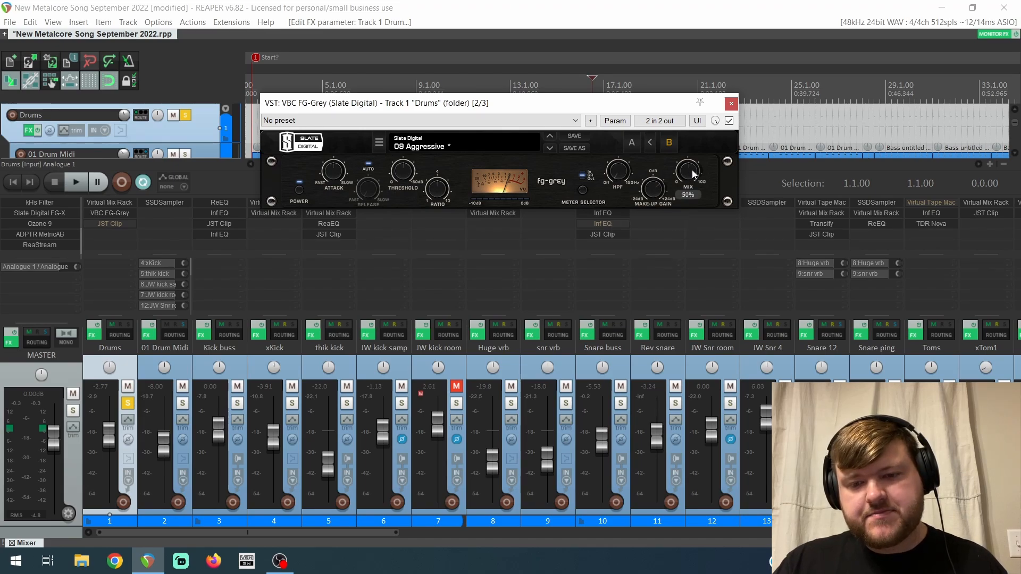
Compare Drums playback with VBC FG-Grey's power off and on, leave the compressor powered on and close it.
{"action": "left_click", "coordinate": [301, 190]}
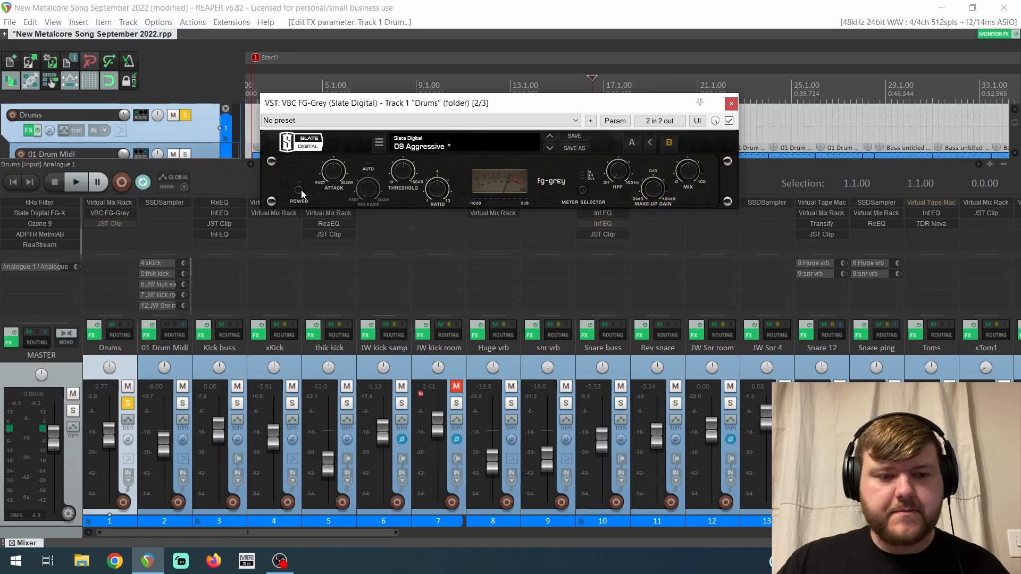
{"action": "key", "text": "space"}
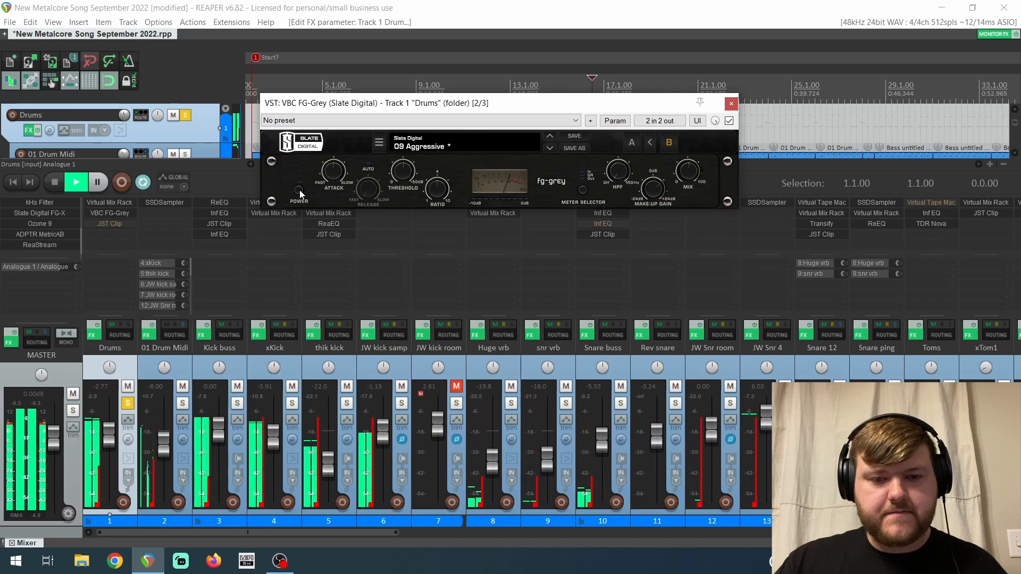
{"action": "left_click", "coordinate": [299, 190]}
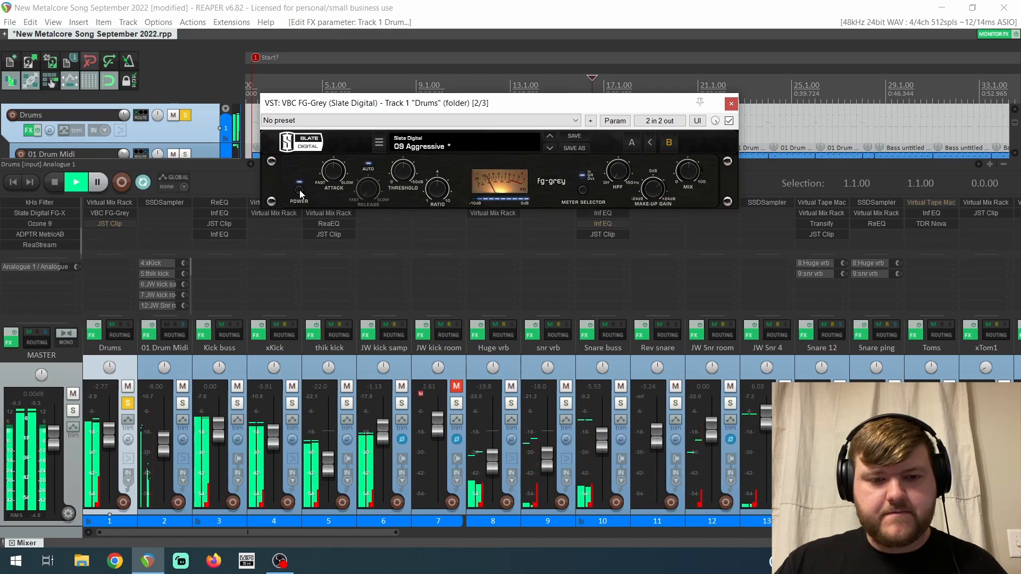
{"action": "left_click", "coordinate": [299, 190]}
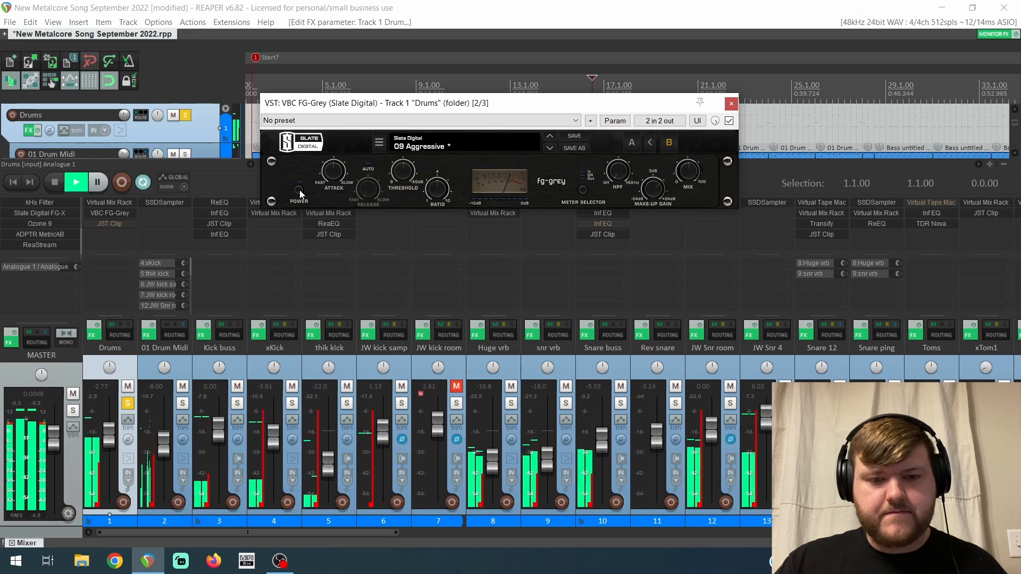
{"action": "left_click", "coordinate": [299, 190]}
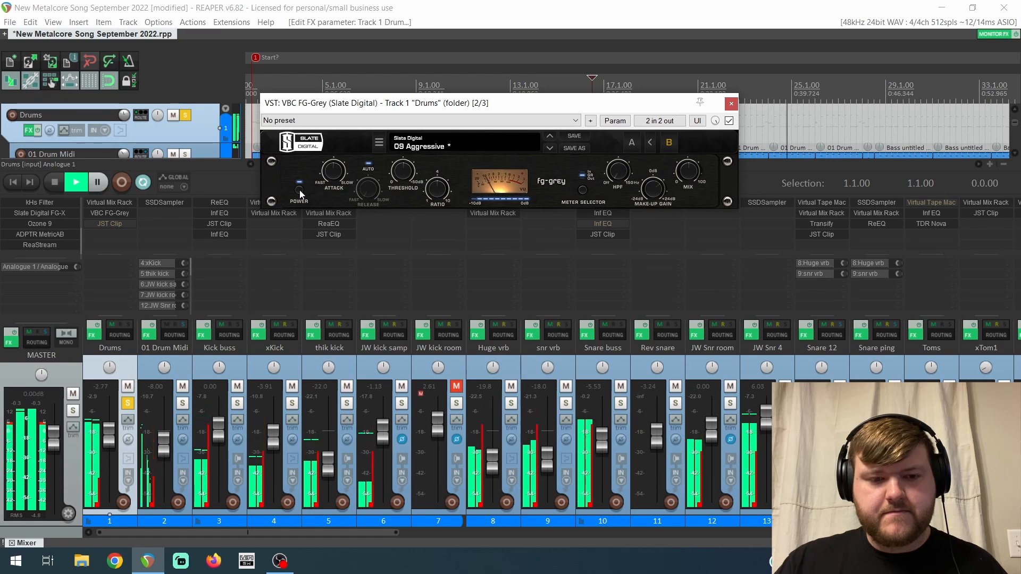
{"action": "left_click", "coordinate": [299, 190]}
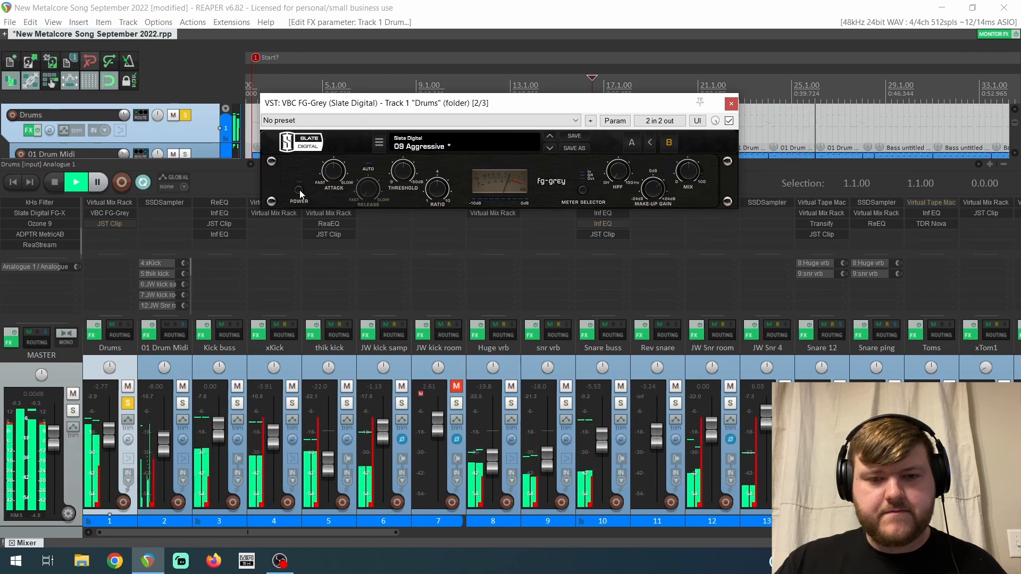
{"action": "left_click", "coordinate": [299, 190]}
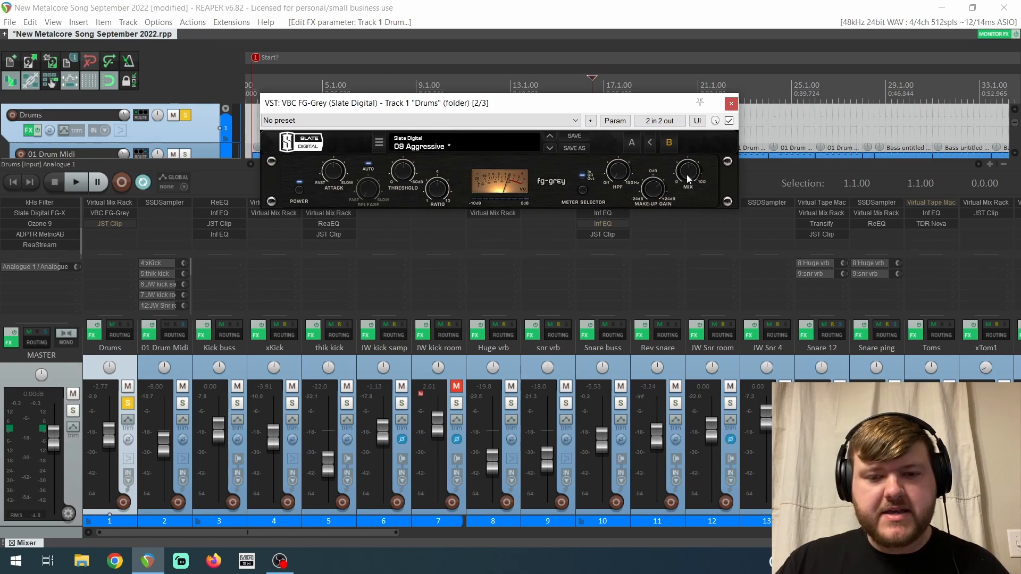
{"action": "mouse_move", "coordinate": [618, 183]}
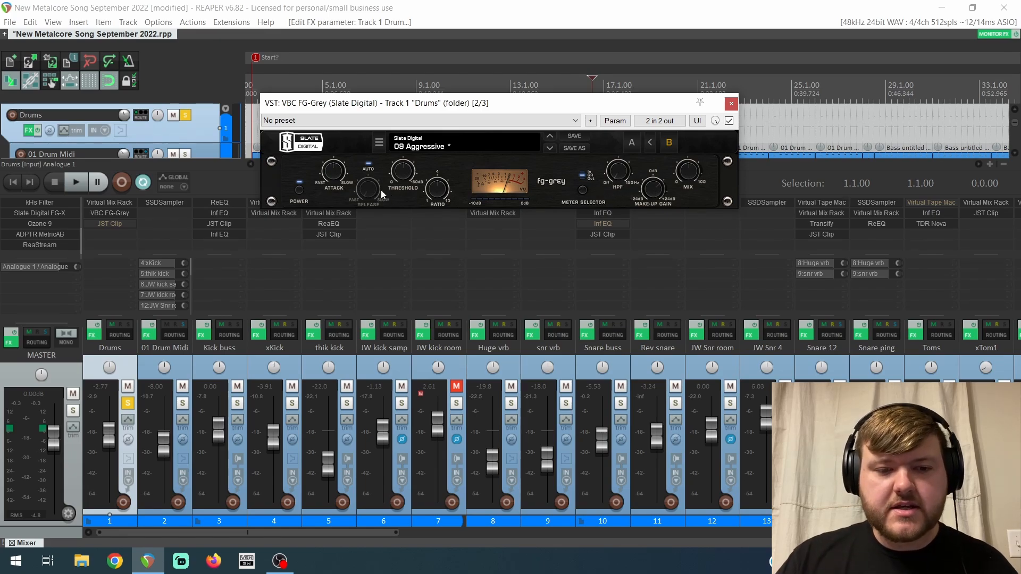
{"action": "left_click", "coordinate": [731, 104]}
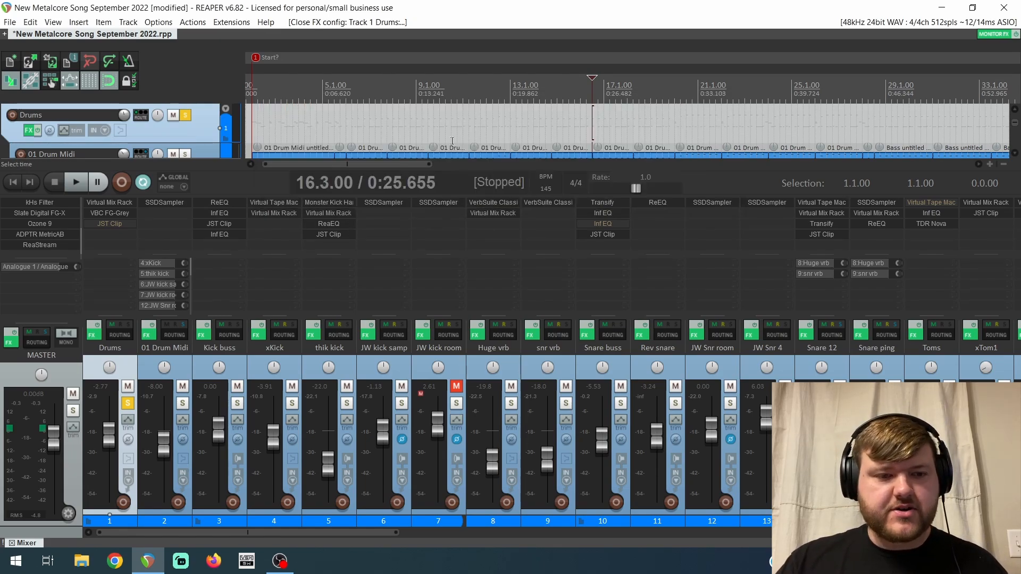
Re-enable JST Clip on Drums, compare playback with the clipper bypassed and active, leave it on and close it.
{"action": "left_click", "coordinate": [117, 224], "text": "shift"}
{"action": "left_click", "coordinate": [119, 222]}
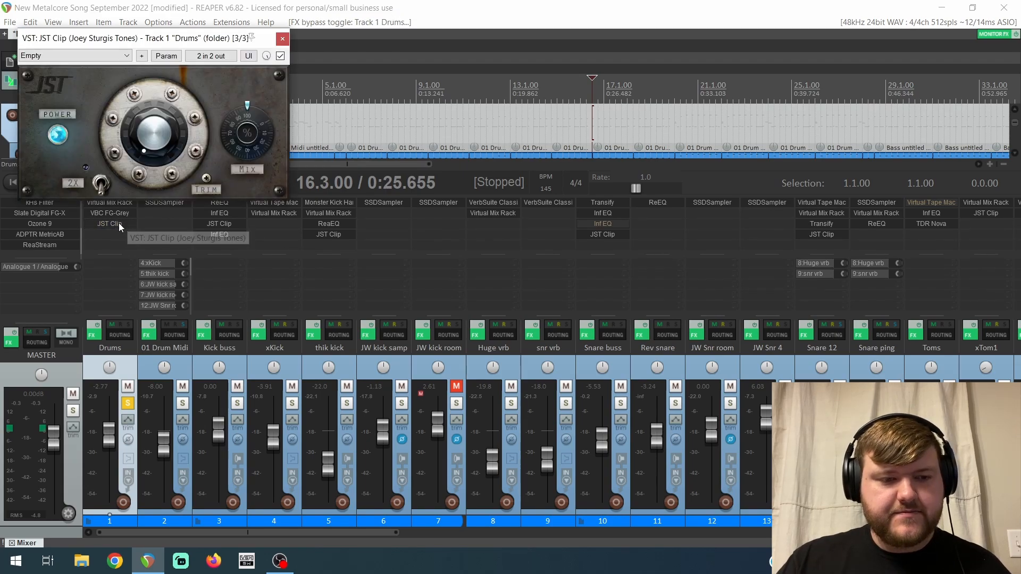
{"action": "left_click_drag", "start_coordinate": [136, 37], "coordinate": [454, 74]}
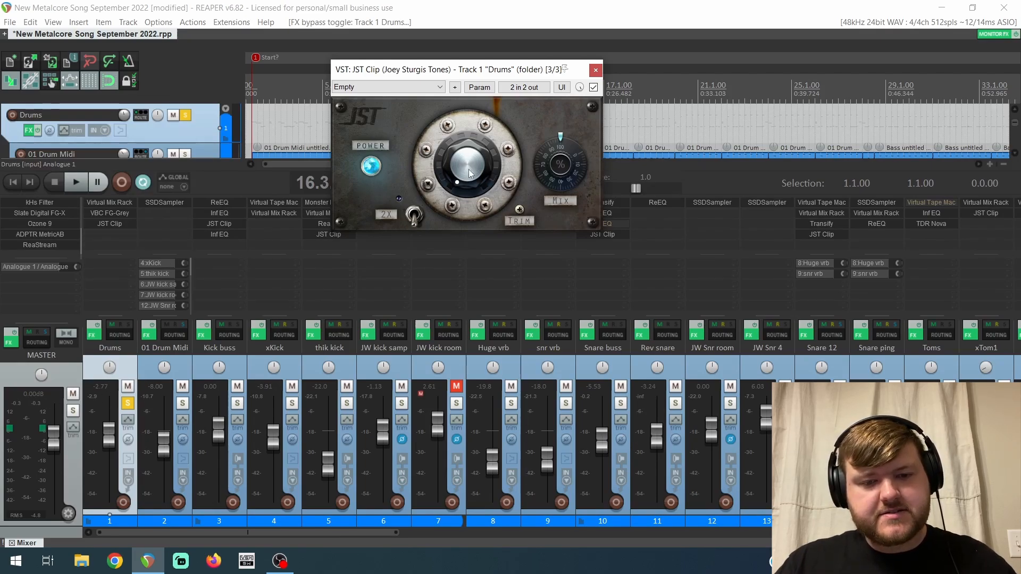
{"action": "left_click_drag", "start_coordinate": [479, 185], "coordinate": [483, 176]}
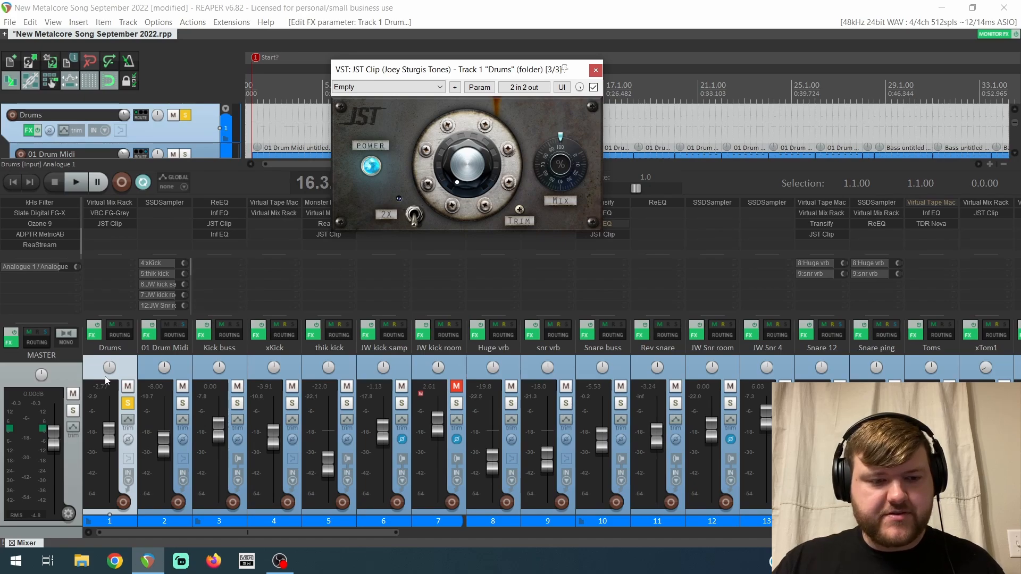
{"action": "key", "text": "space"}
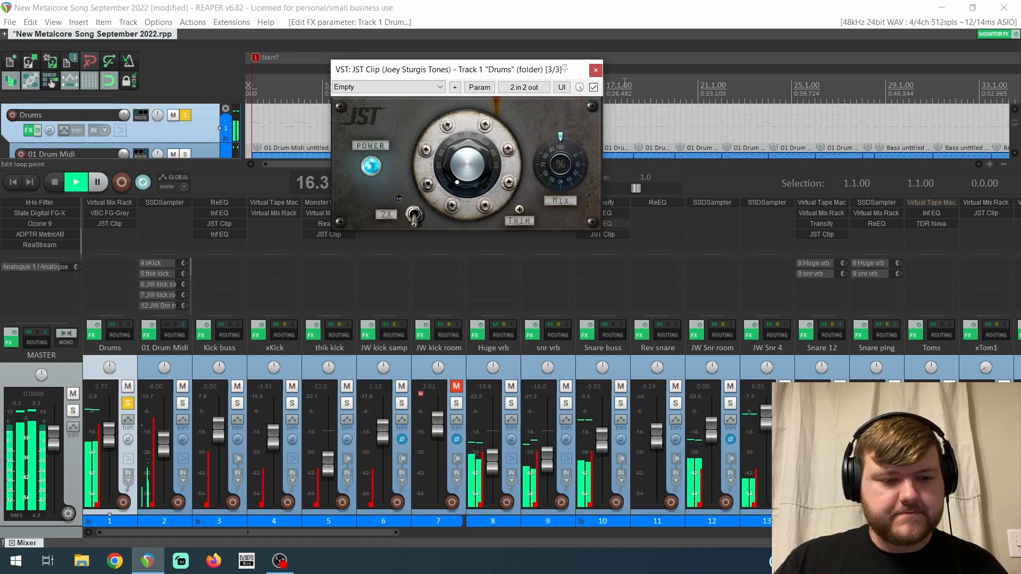
{"action": "left_click", "coordinate": [594, 87]}
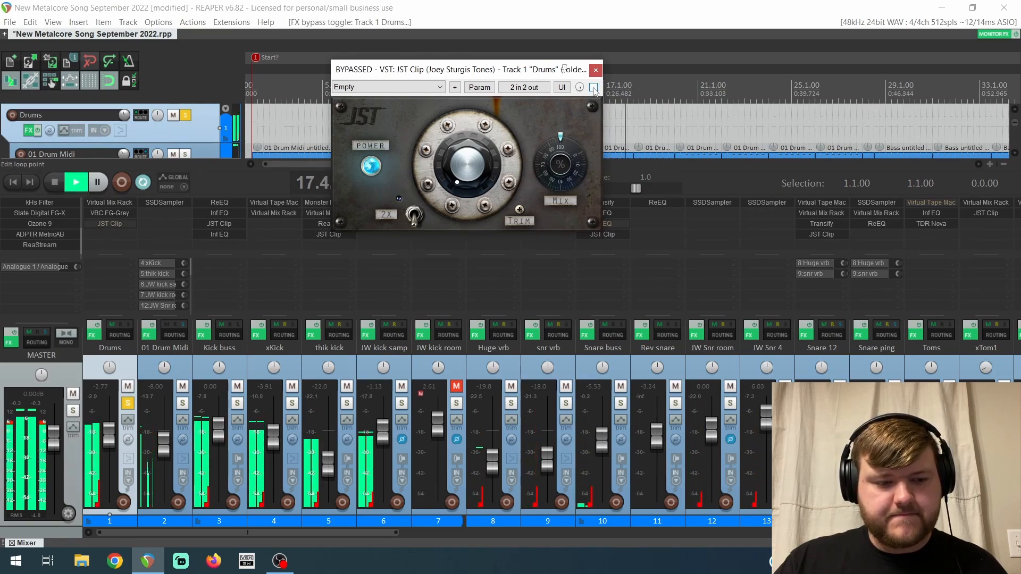
{"action": "left_click", "coordinate": [593, 88]}
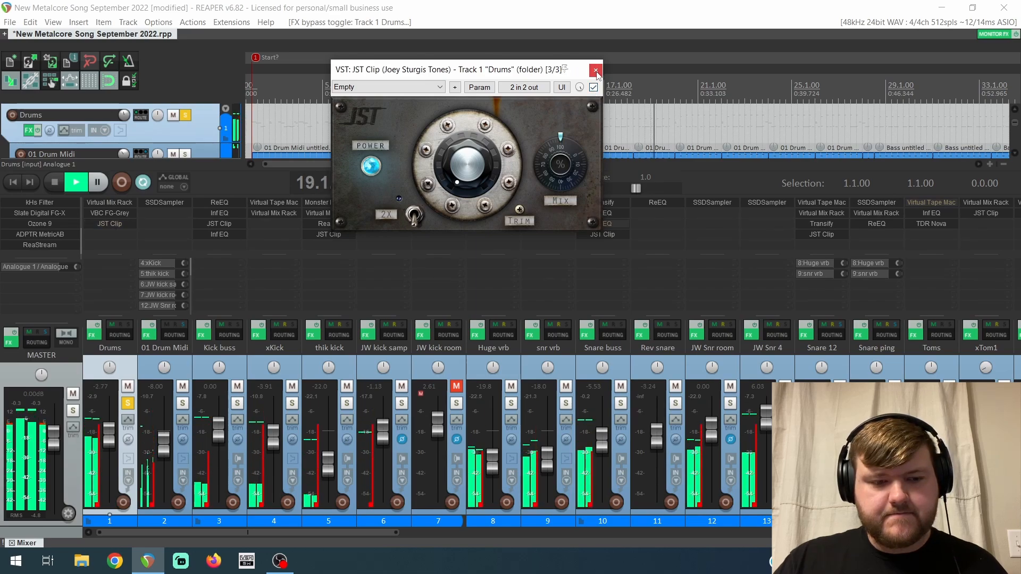
{"action": "key", "text": "space"}
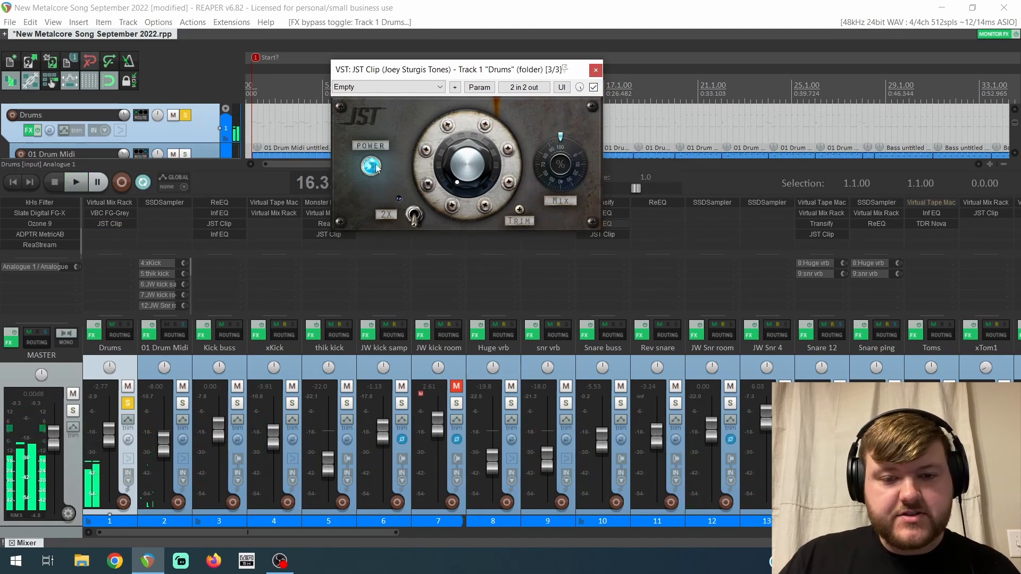
{"action": "left_click", "coordinate": [596, 70]}
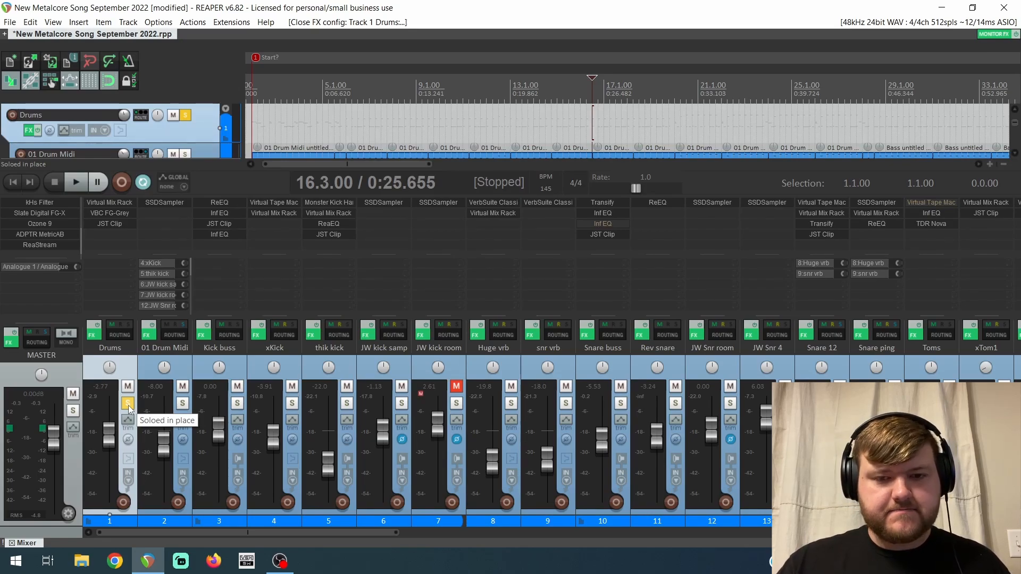
Play the soloed Drums folder with all its bus effects active and unsolo it during playback.
{"action": "key", "text": "space"}
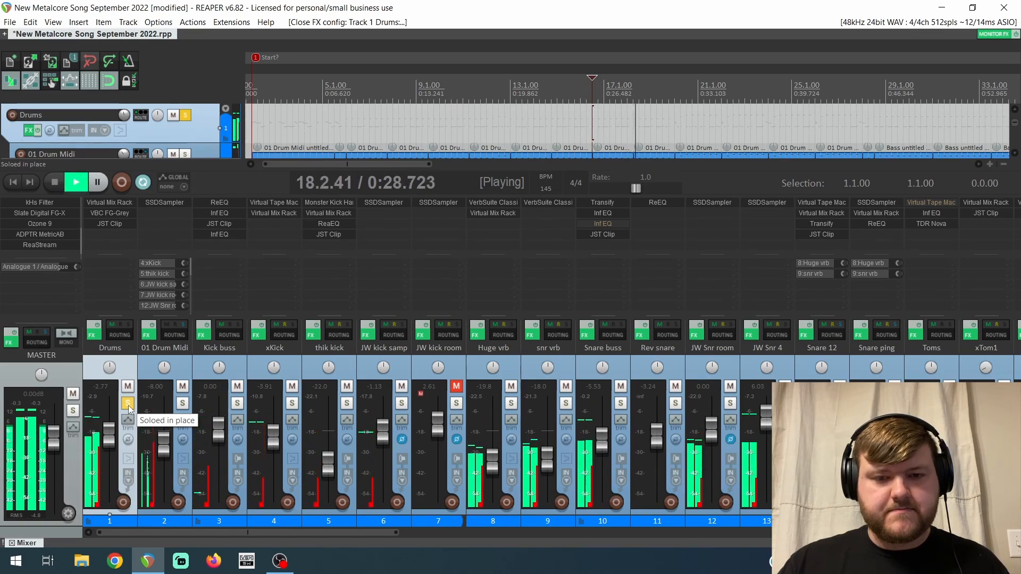
{"action": "left_click", "coordinate": [128, 403]}
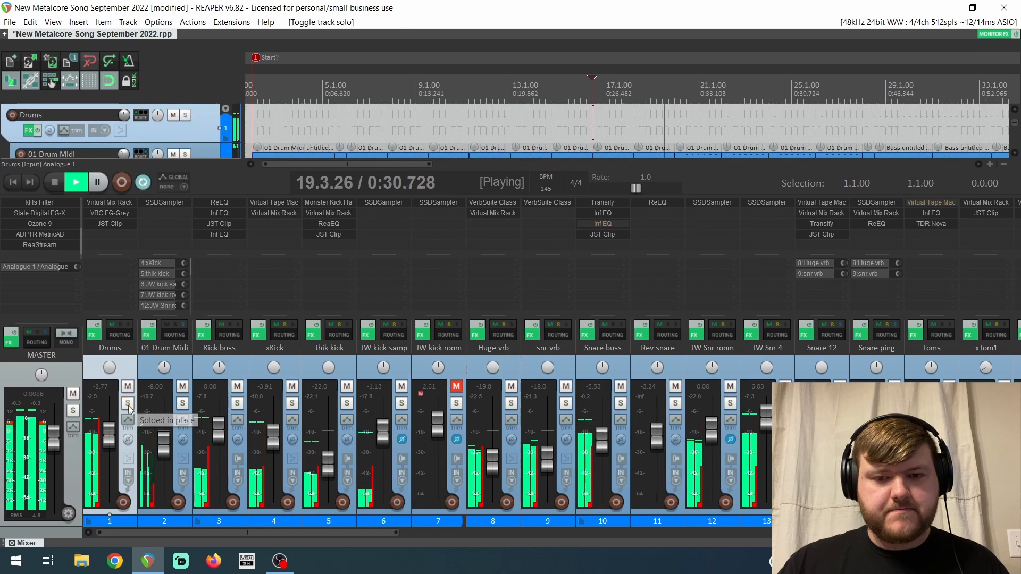